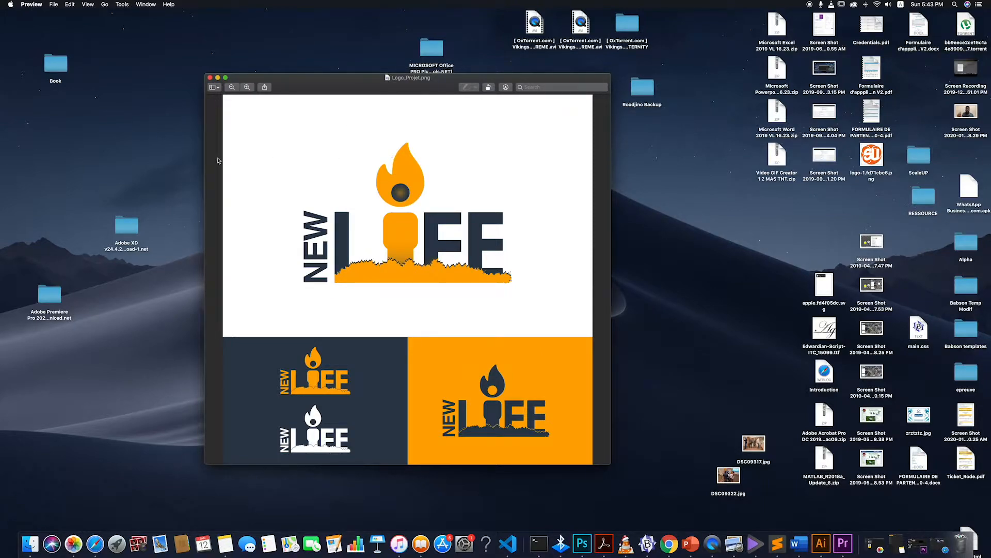
# - Switch to Safari and load google.com
pyautogui.click(95, 544)
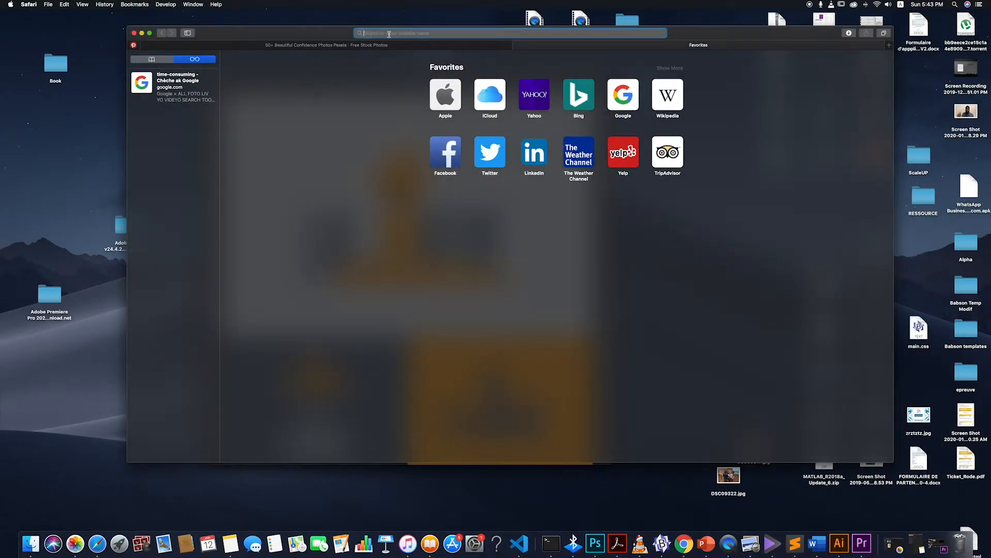
pyautogui.write('igoo')
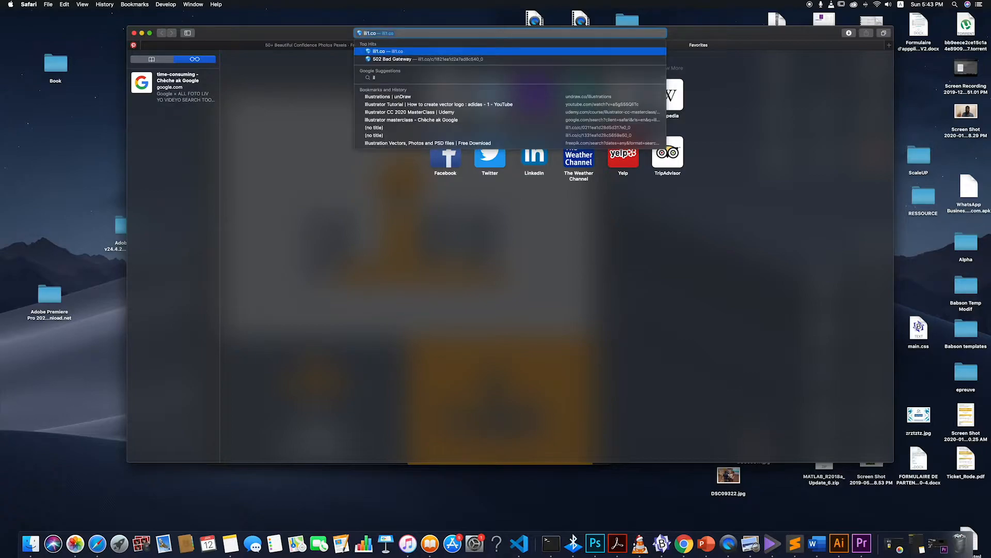
pyautogui.press('BackSpace')
pyautogui.press('BackSpace')
pyautogui.press('BackSpace')
pyautogui.press('BackSpace')
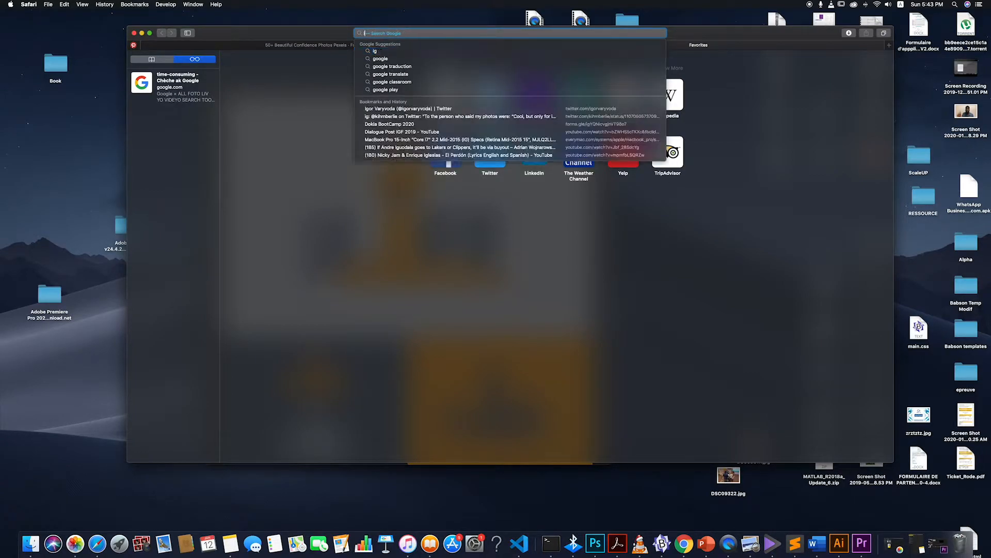
pyautogui.write('google.com')
pyautogui.press('Return')
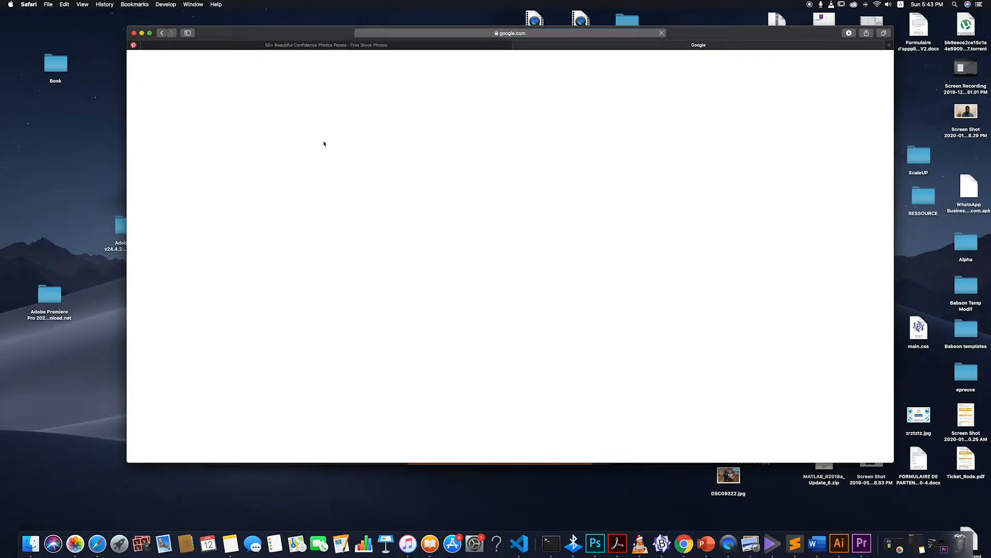
# - Search Google for "illustrator" and open Adobe's Illustrator product page
pyautogui.write('illu')
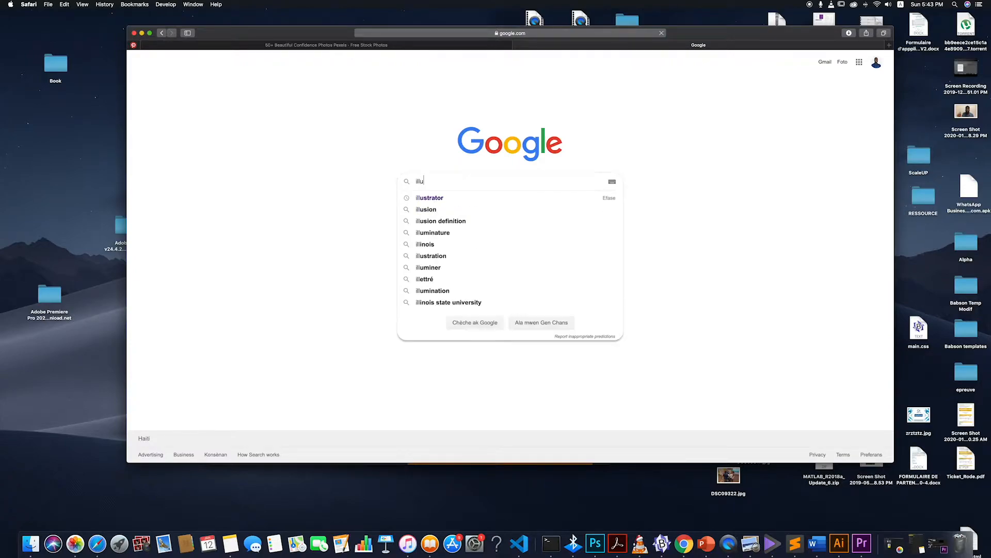
pyautogui.click(439, 198)
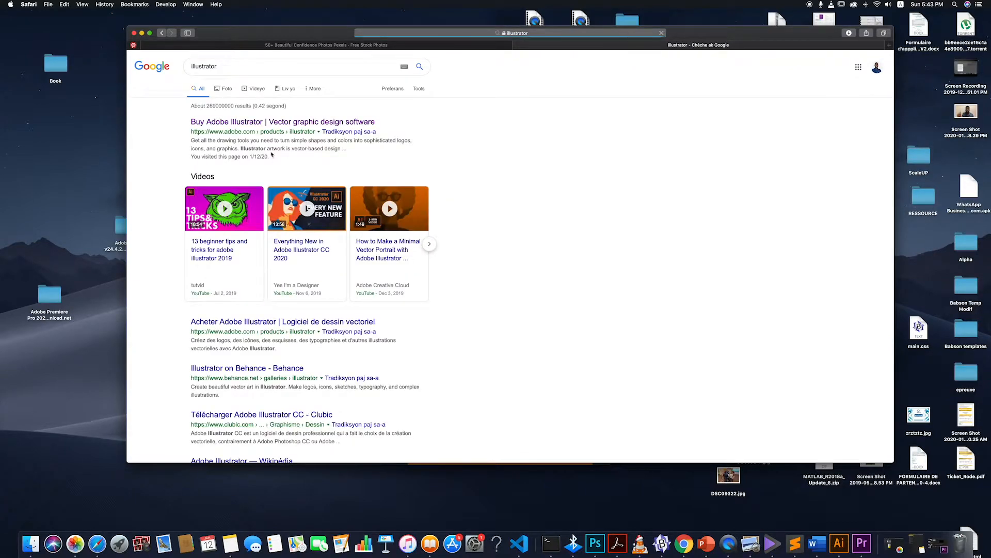
pyautogui.click(235, 123)
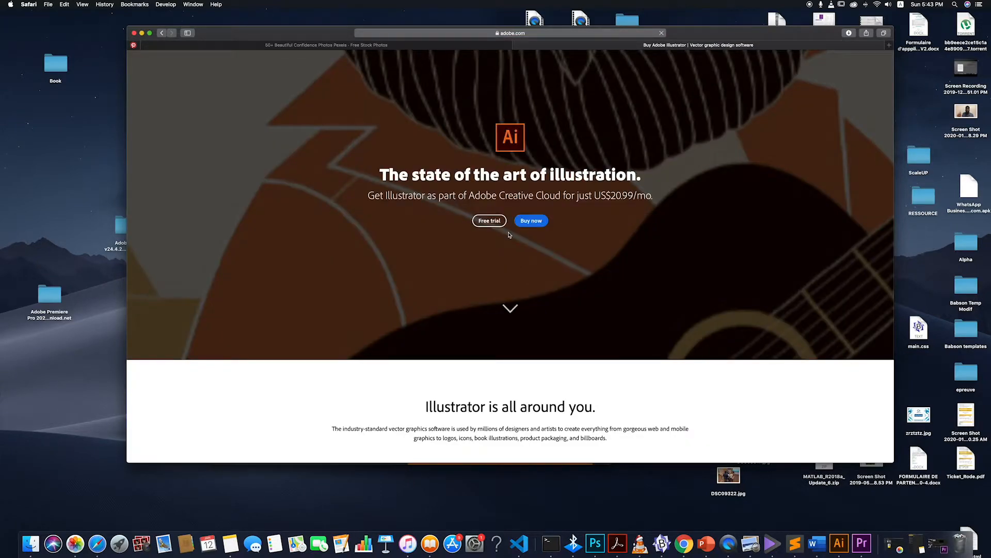
# - Examine the Adobe Illustrator product page for its free trial and purchase options
pyautogui.scroll(-1, 509, 235)
pyautogui.scroll(-1, 509, 235)
pyautogui.scroll(2, 496, 207)
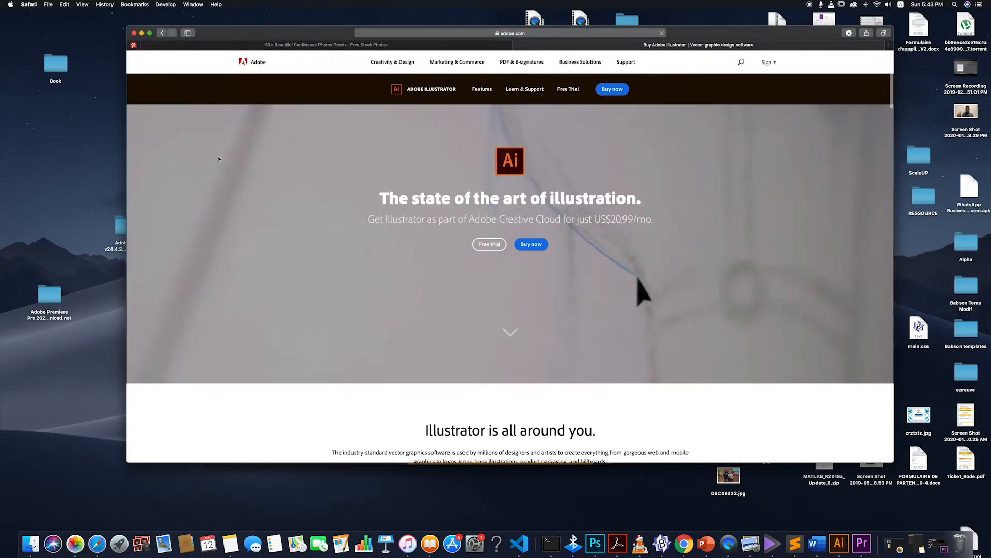
pyautogui.scroll(-2, 484, 158)
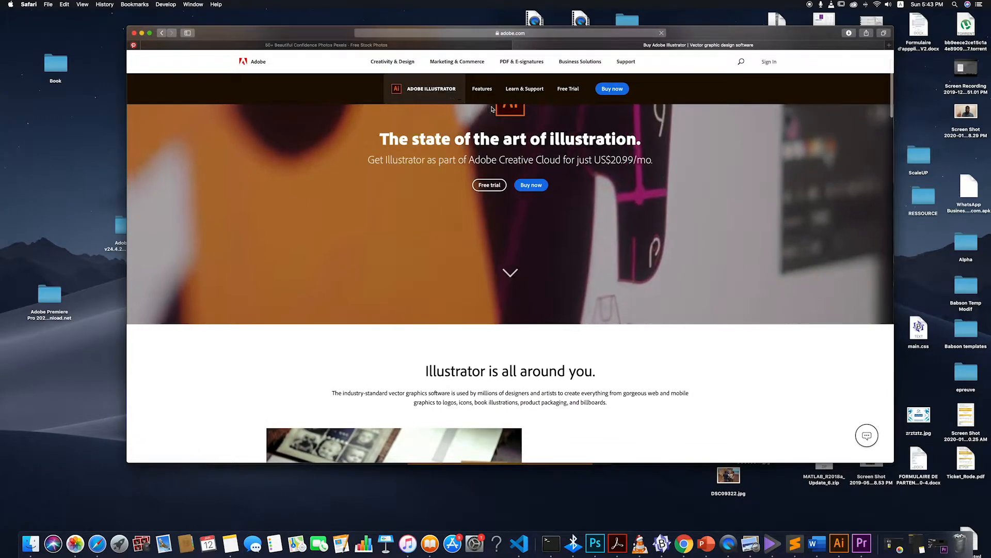
pyautogui.scroll(-2, 465, 181)
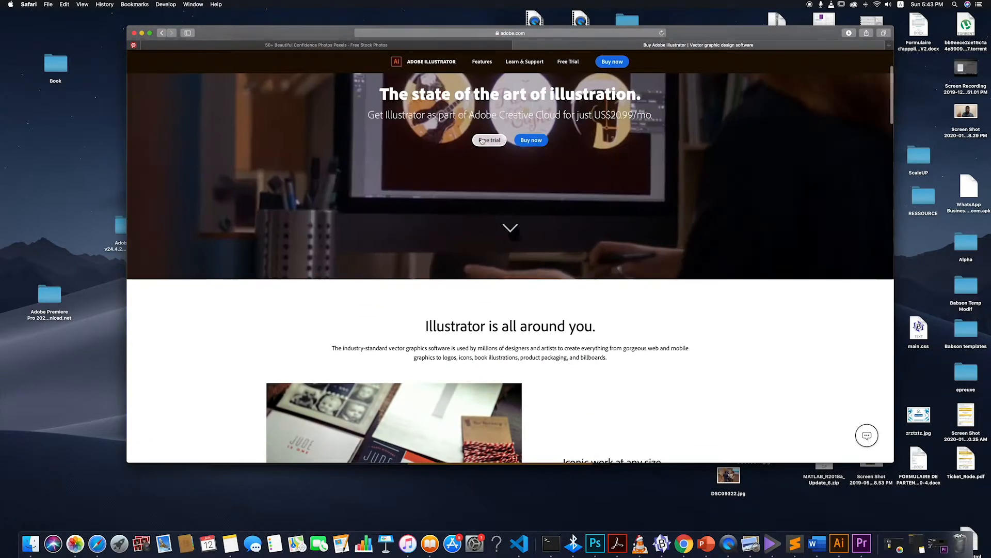
pyautogui.scroll(4, 547, 207)
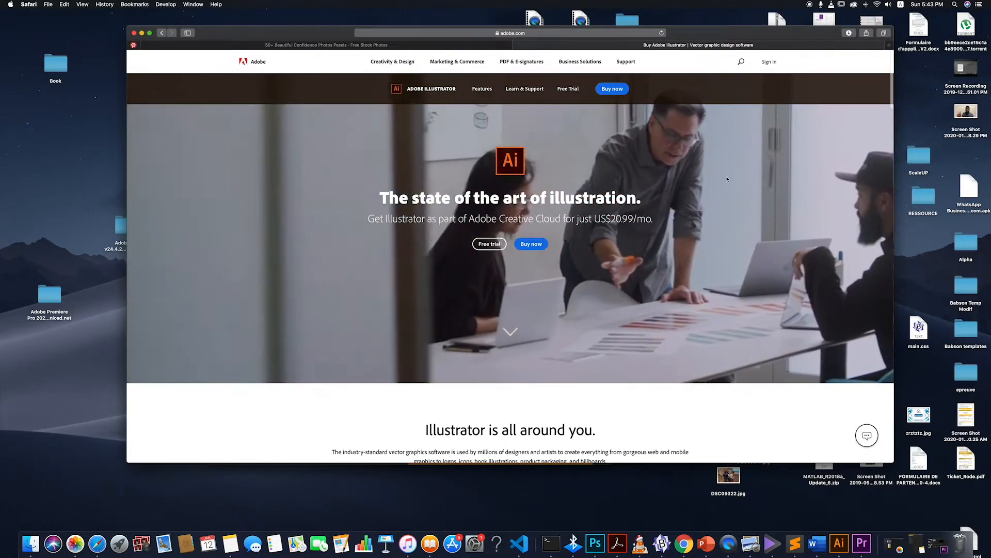
pyautogui.scroll(-1, 692, 185)
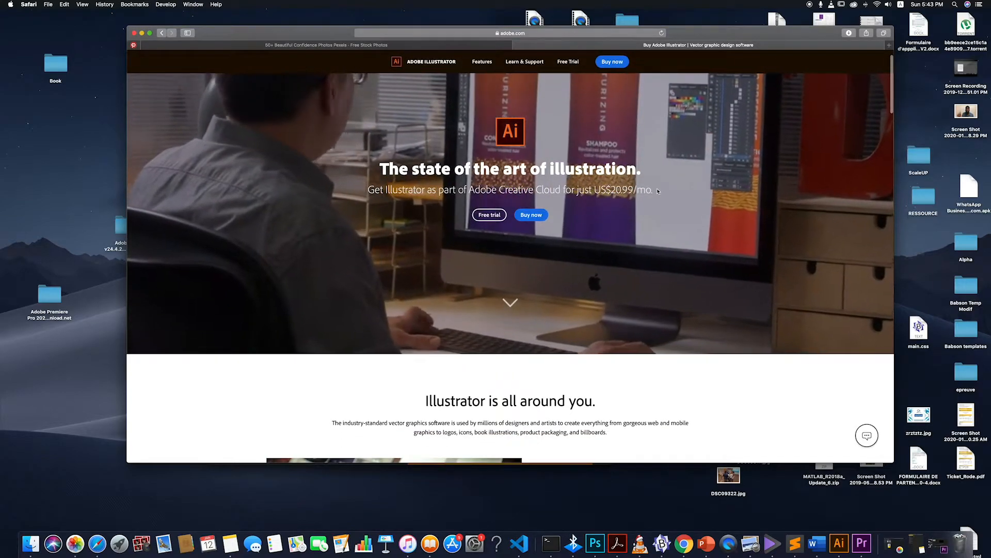
pyautogui.scroll(-5, 589, 226)
pyautogui.scroll(5, 591, 221)
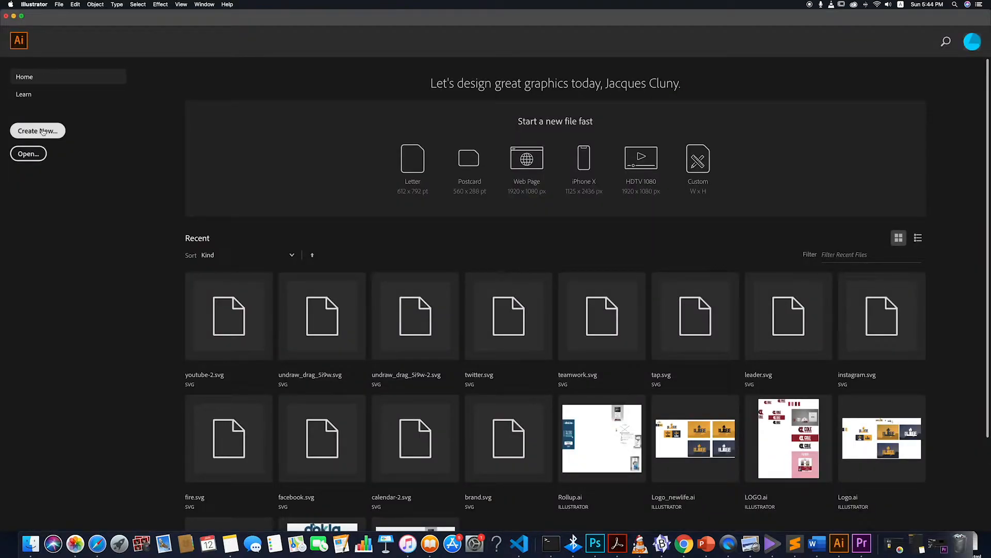
# - Create a new 1500 x 1500 px Illustrator document from the recent custom preset
pyautogui.click(43, 132)
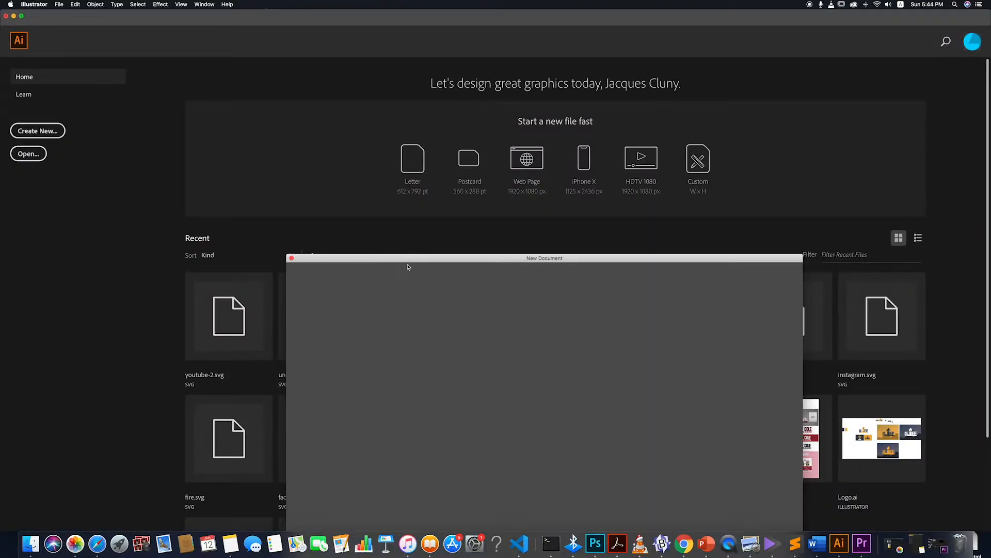
pyautogui.moveTo(413, 253); pyautogui.dragTo(376, 112)
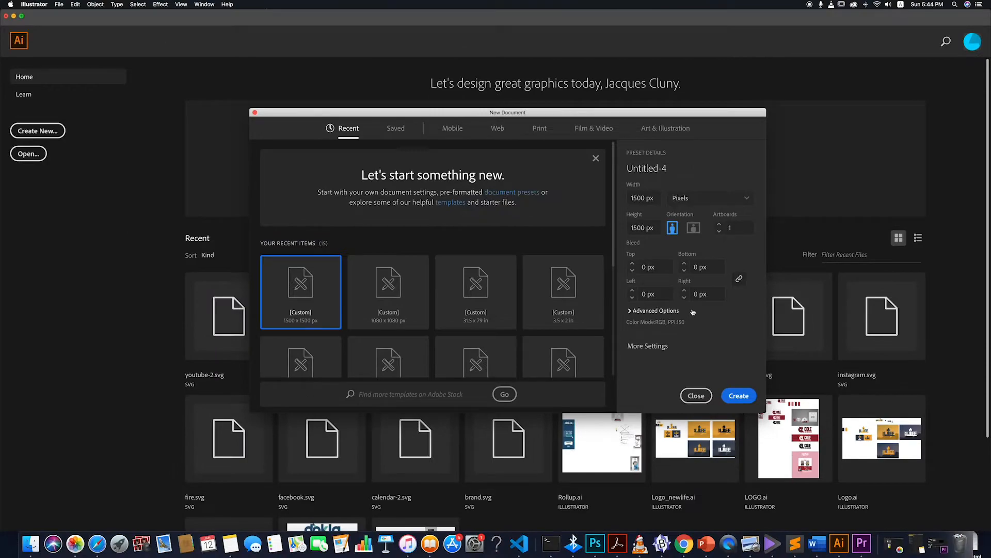
pyautogui.click(738, 396)
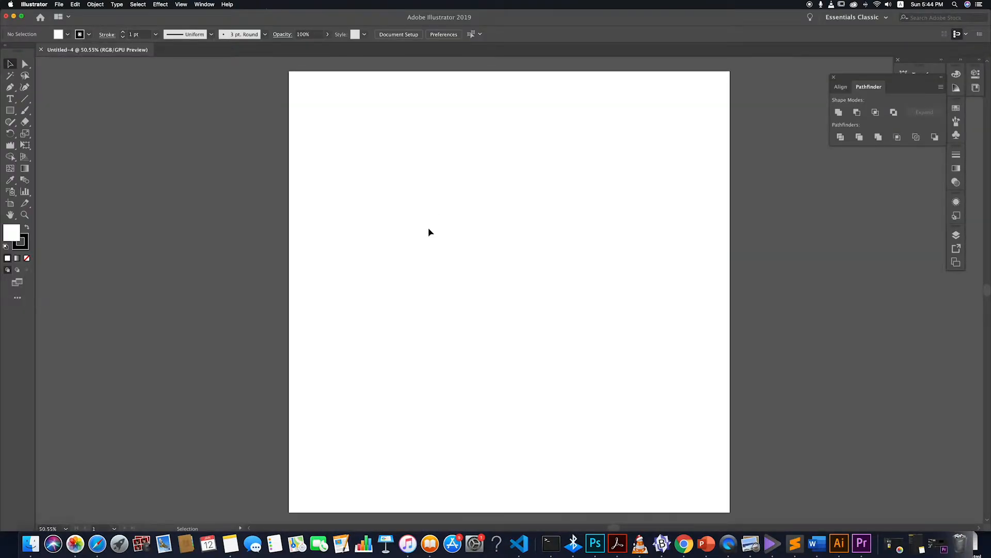
# - Place Logo_Projet.png from Finder into the document and scale the image down to a small reference
pyautogui.scroll(-3, 429, 230)
pyautogui.scroll(4, 420, 250)
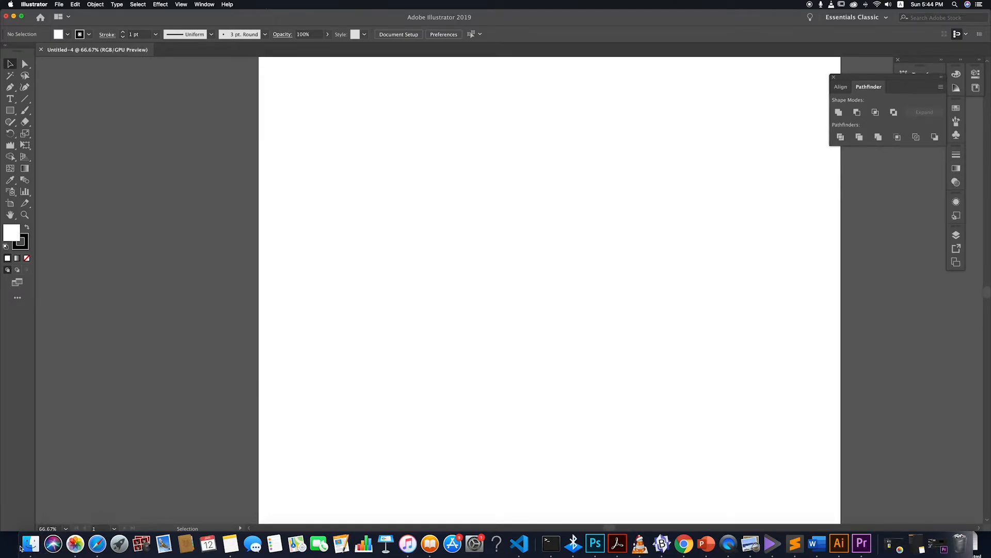
pyautogui.click(31, 543)
pyautogui.moveTo(513, 219); pyautogui.dragTo(317, 232)
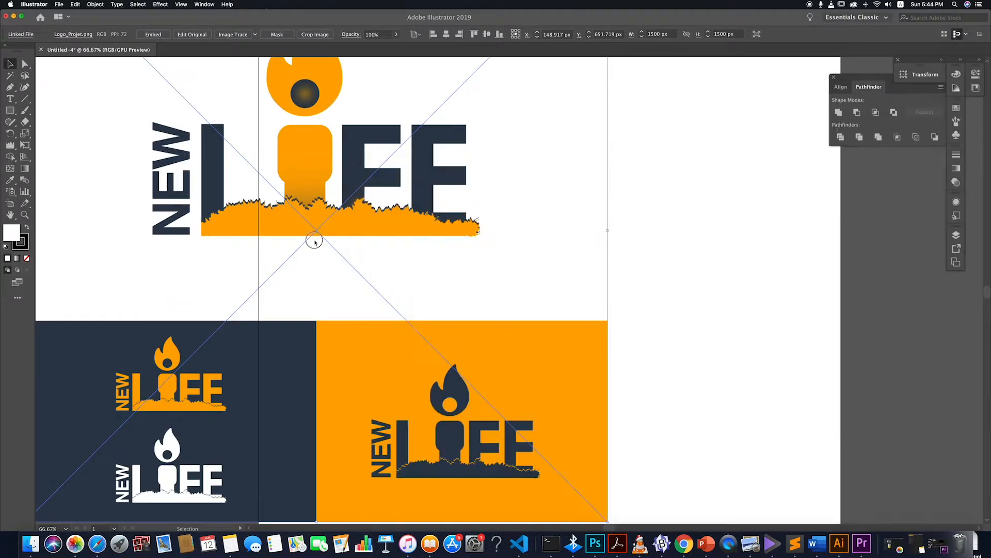
pyautogui.scroll(-4, 452, 313)
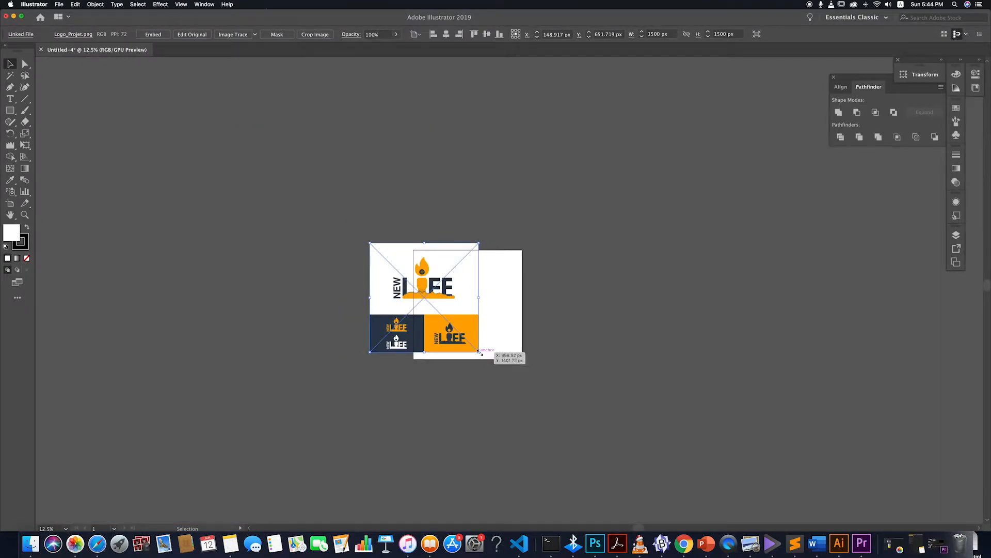
pyautogui.moveTo(479, 352); pyautogui.dragTo(442, 327)
pyautogui.click(444, 327)
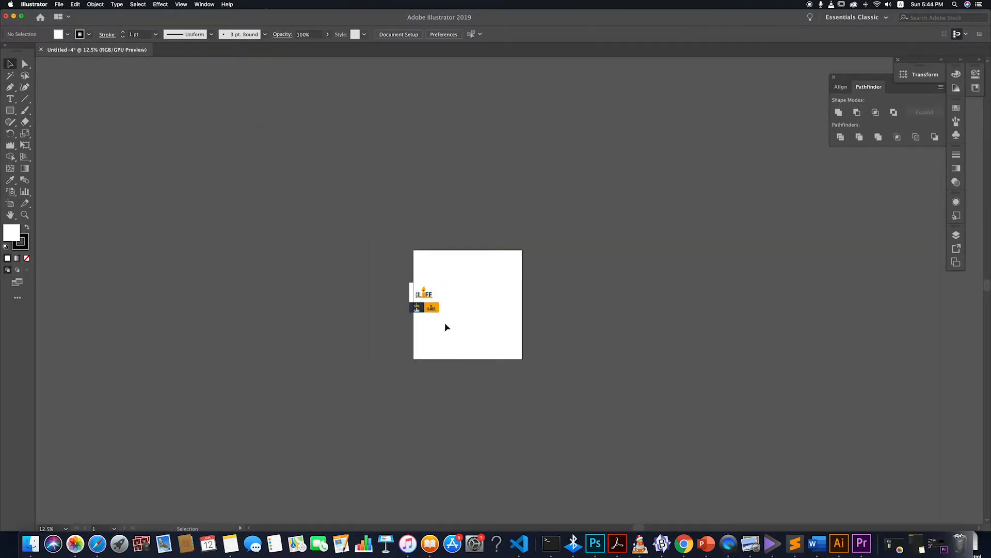
# - Move the logo reference image off the artboard, just beyond its upper left corner
pyautogui.moveTo(417, 293)
pyautogui.mouseDown()
pyautogui.moveTo(395, 272)
pyautogui.moveTo(406, 283)
pyautogui.mouseUp()
pyautogui.click(394, 302)
pyautogui.click(391, 268)
pyautogui.click(391, 309)
pyautogui.scroll(1, 473, 300)
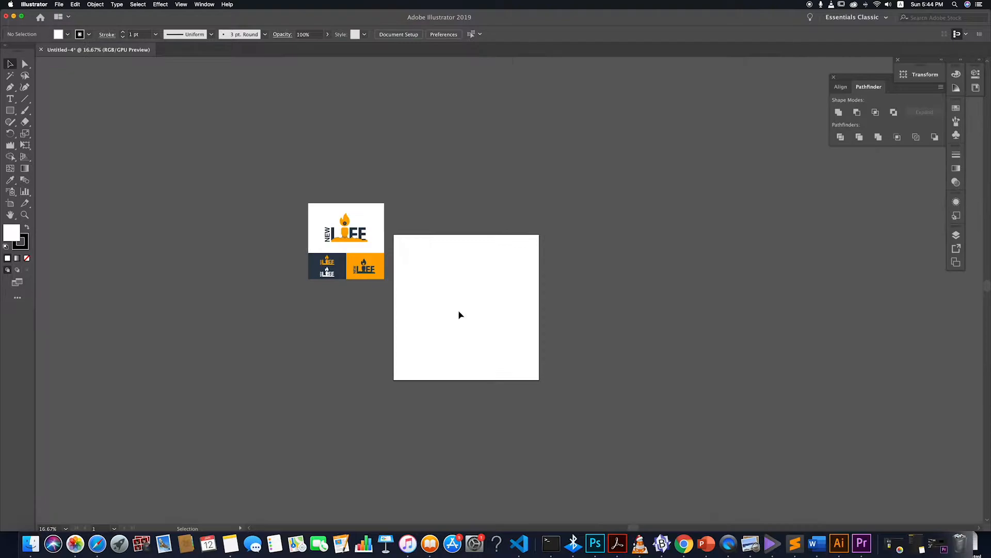
# - Switch to Finder and open the New Life folder inside Documents, ROO, Youtube_Tuto
pyautogui.click(31, 543)
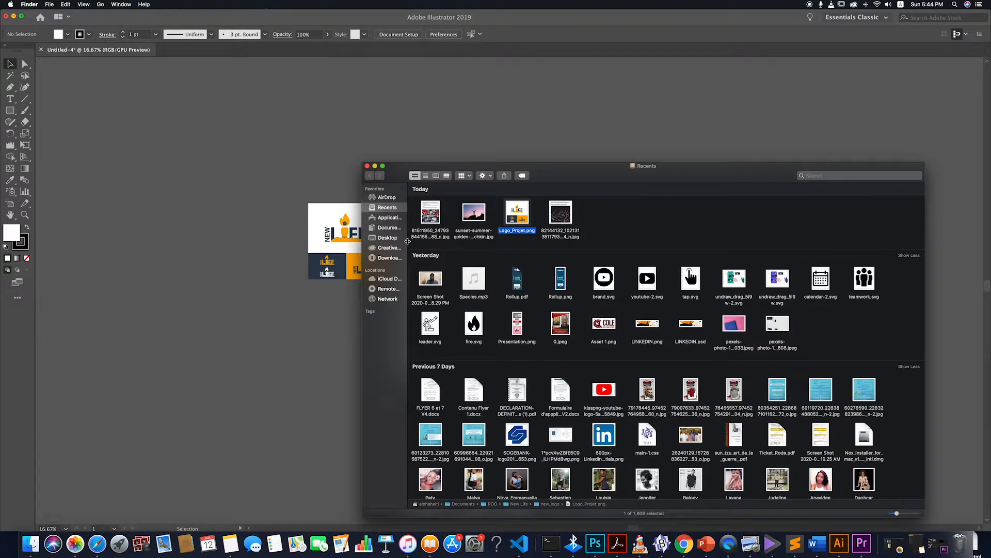
pyautogui.click(397, 228)
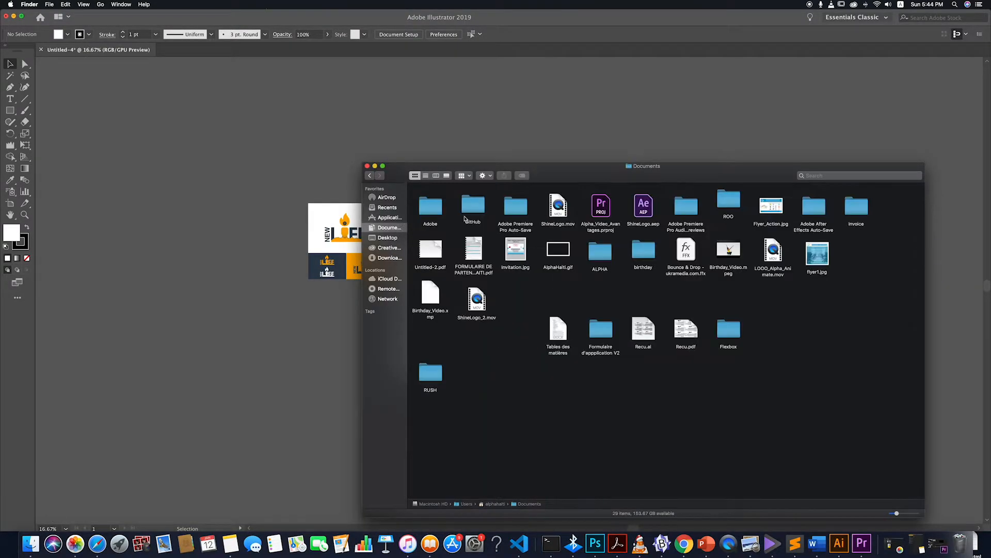
pyautogui.doubleClick(728, 202)
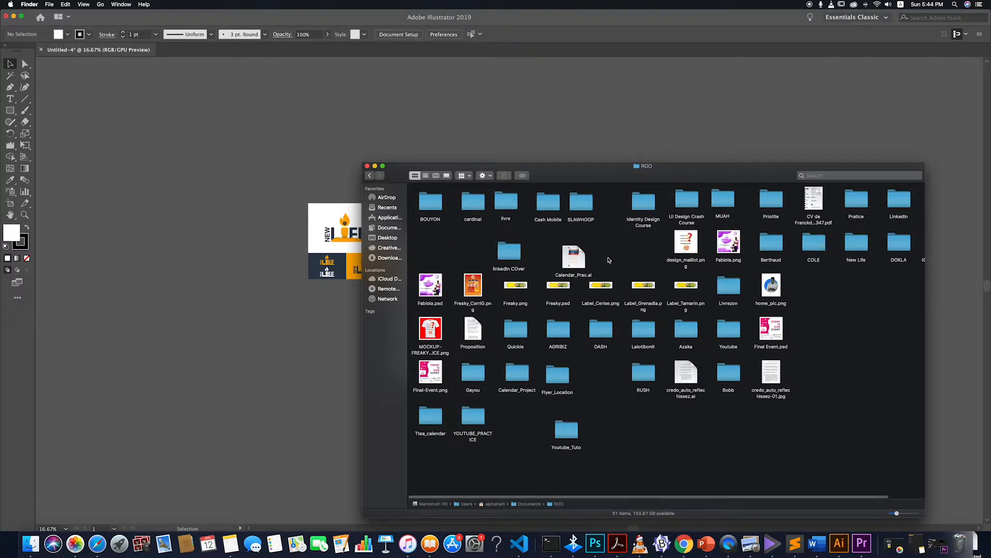
pyautogui.doubleClick(566, 430)
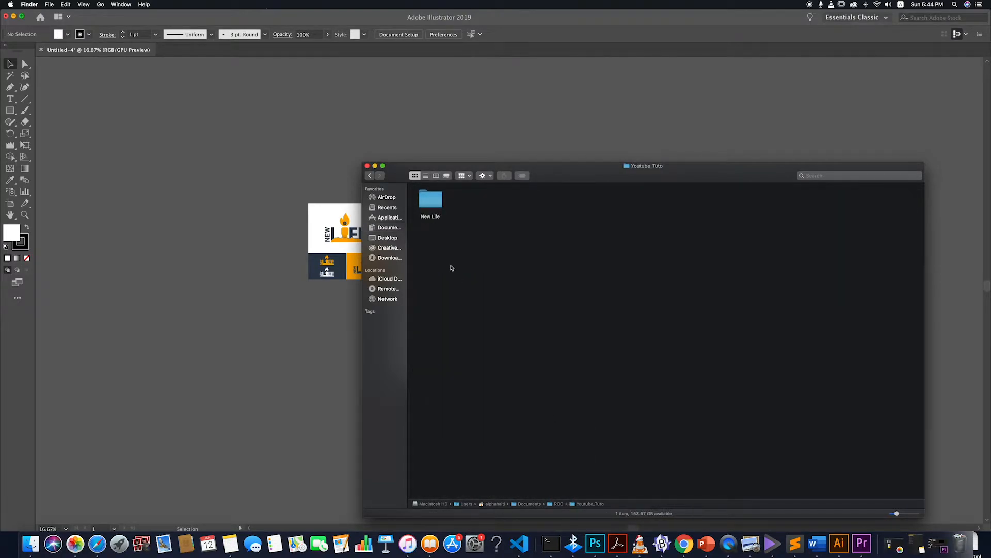
pyautogui.doubleClick(431, 199)
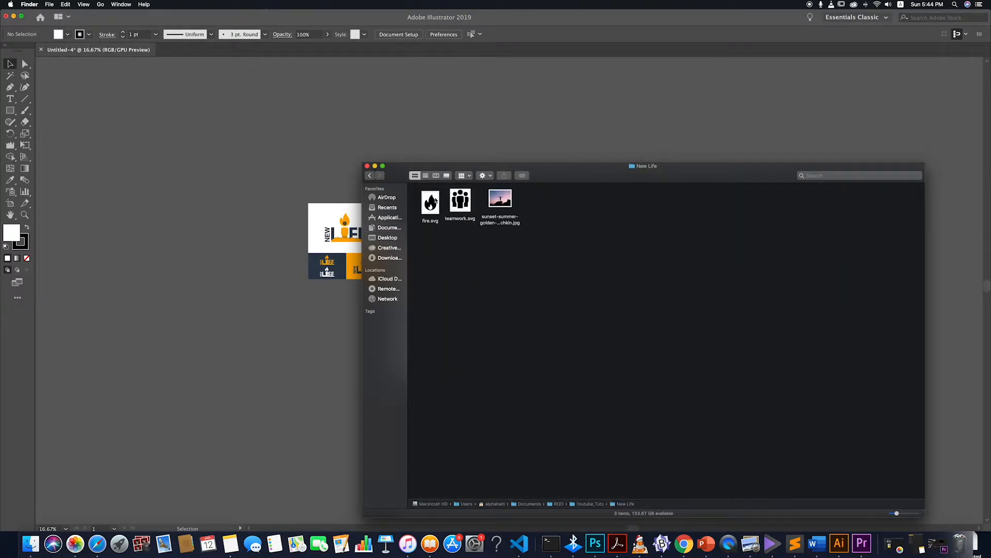
# - Place the sunset silhouette JPG from the New Life folder in the empty area left of the logo reference
pyautogui.moveTo(588, 270); pyautogui.dragTo(444, 199)
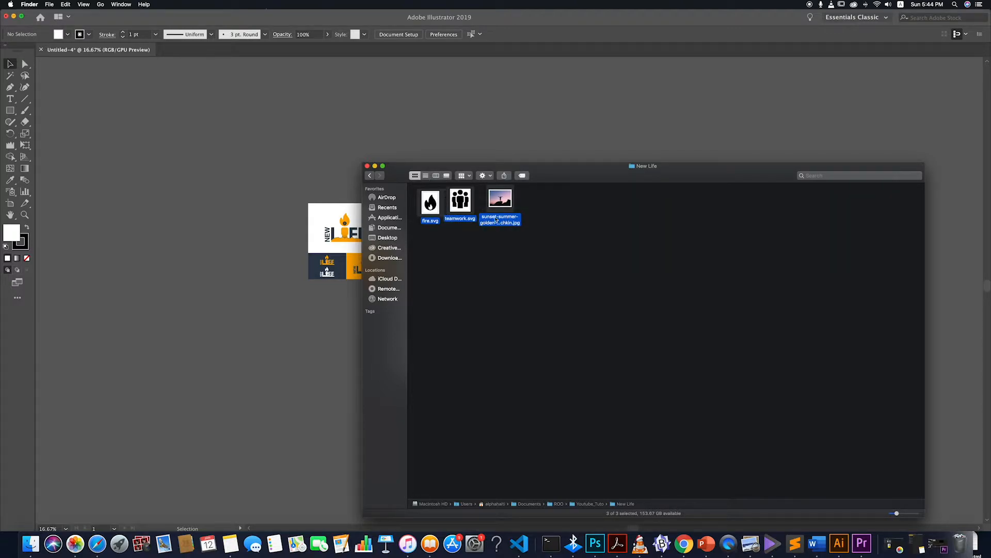
pyautogui.click(547, 292)
pyautogui.moveTo(512, 253); pyautogui.dragTo(438, 195)
pyautogui.click(491, 247)
pyautogui.click(494, 250)
pyautogui.moveTo(555, 252); pyautogui.dragTo(156, 173)
pyautogui.click(258, 232)
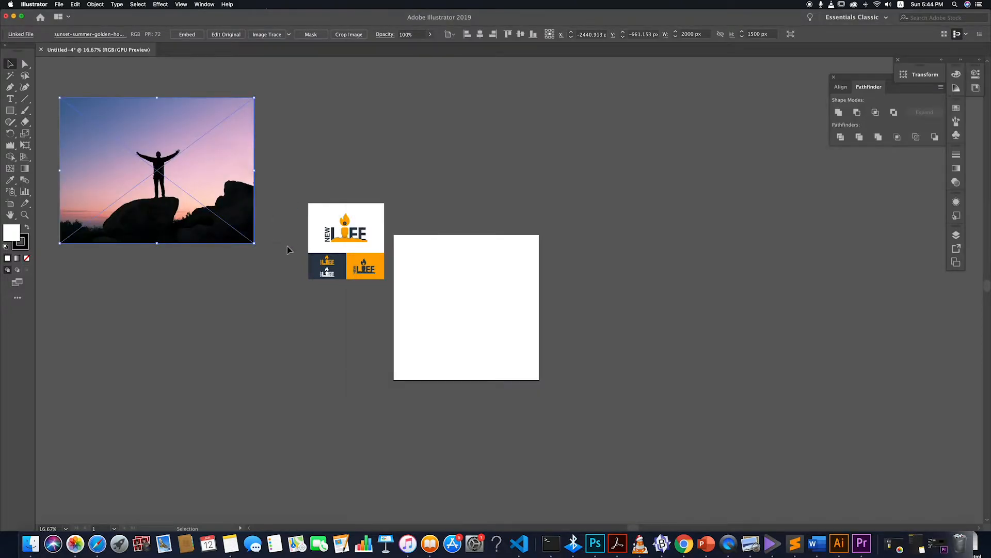
pyautogui.click(267, 262)
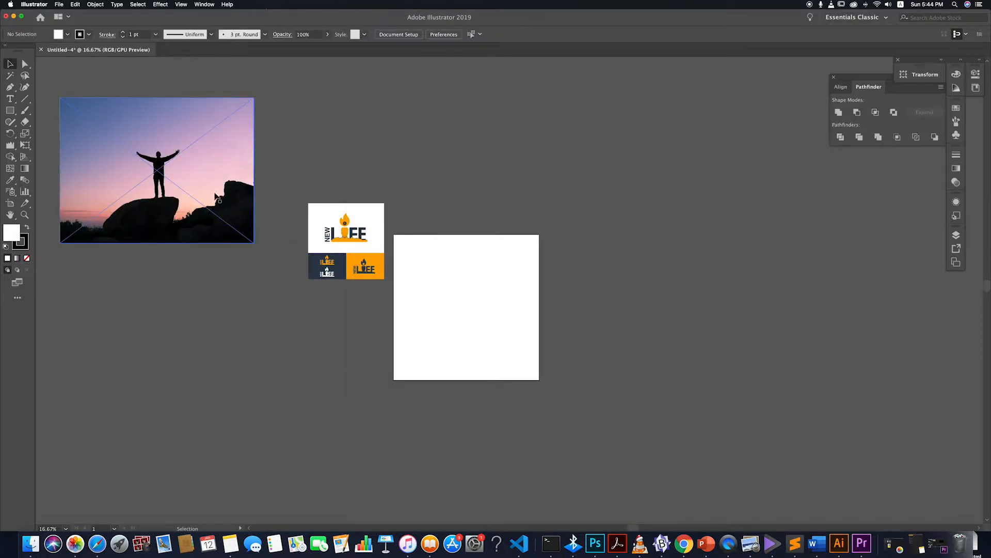
# - Open fire.svg and teamwork.svg from the New Life folder as separate Illustrator documents
pyautogui.click(31, 543)
pyautogui.click(459, 222)
pyautogui.keyDown('super'); pyautogui.click(435, 202); pyautogui.keyUp('super')
pyautogui.moveTo(435, 202); pyautogui.dragTo(219, 255)
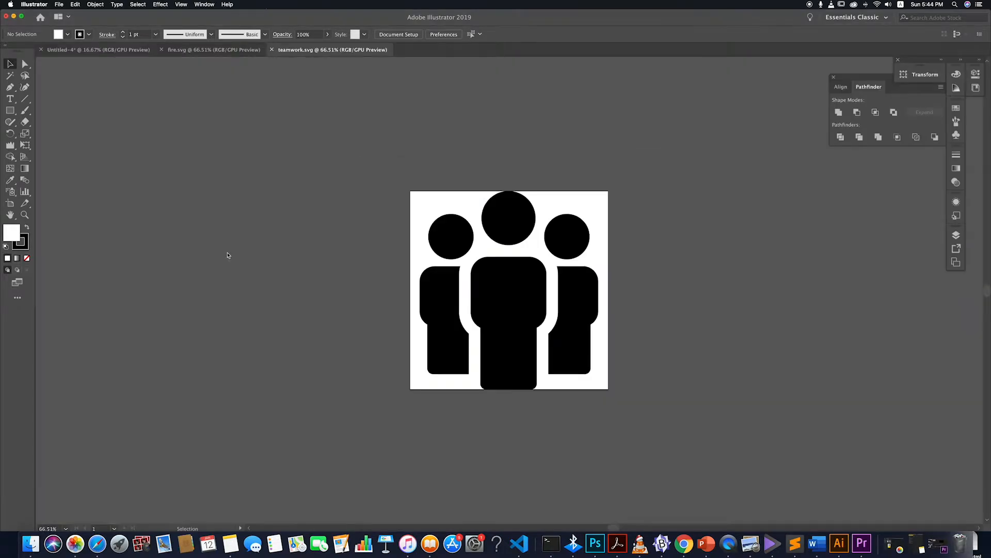
# - Bring the teamwork people icon and the flame icon into the Untitled-4 document, above the artboard
pyautogui.moveTo(398, 181); pyautogui.dragTo(706, 409)
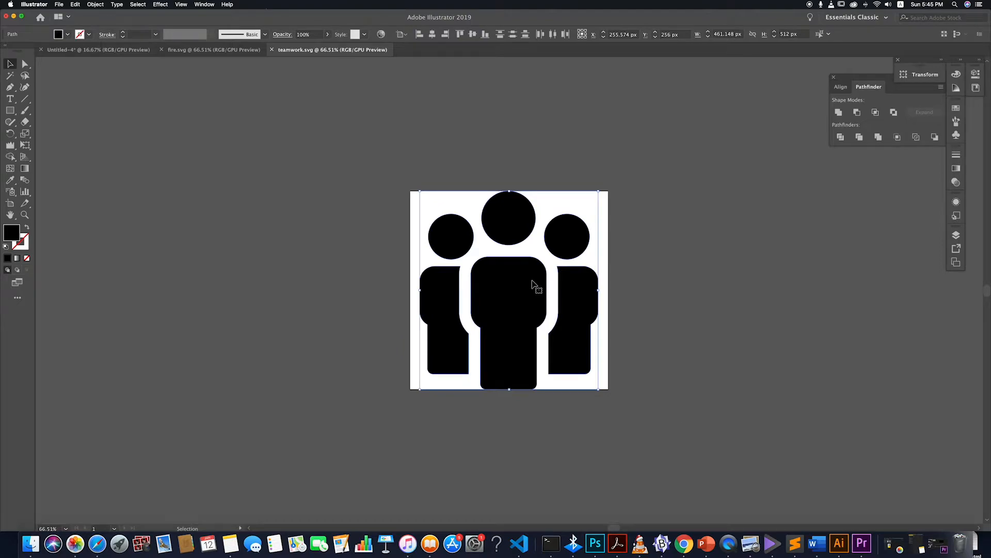
pyautogui.moveTo(534, 286); pyautogui.dragTo(402, 126)
pyautogui.click(211, 48)
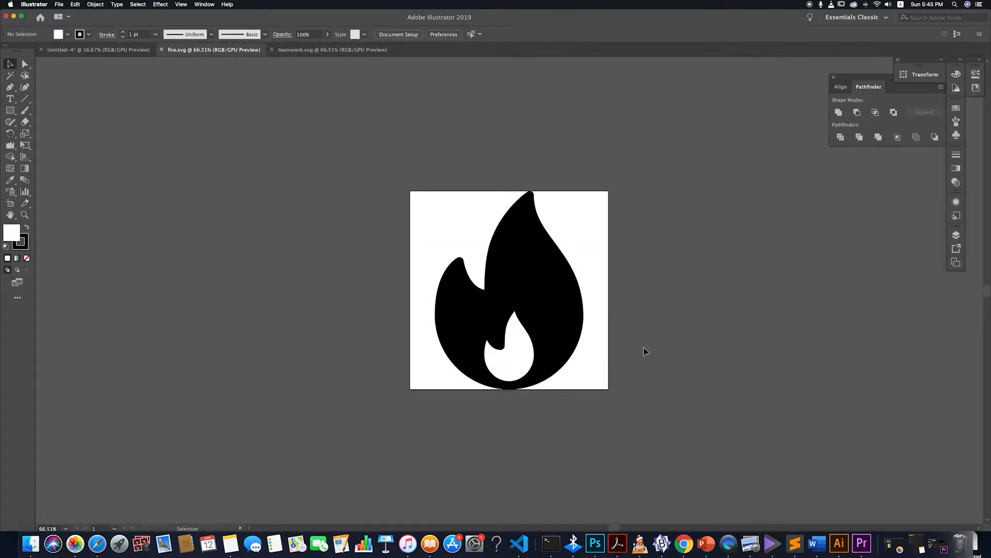
pyautogui.moveTo(518, 293); pyautogui.dragTo(491, 155)
pyautogui.click(634, 218)
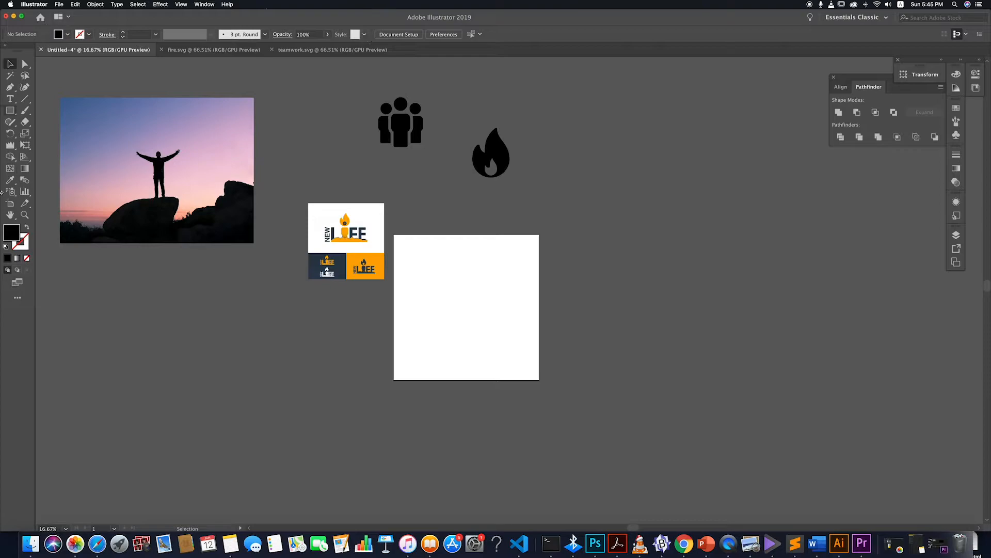
# - Add the text "NEW" on the artboard and scale it up to about 206 pt
pyautogui.click(10, 99)
pyautogui.click(432, 292)
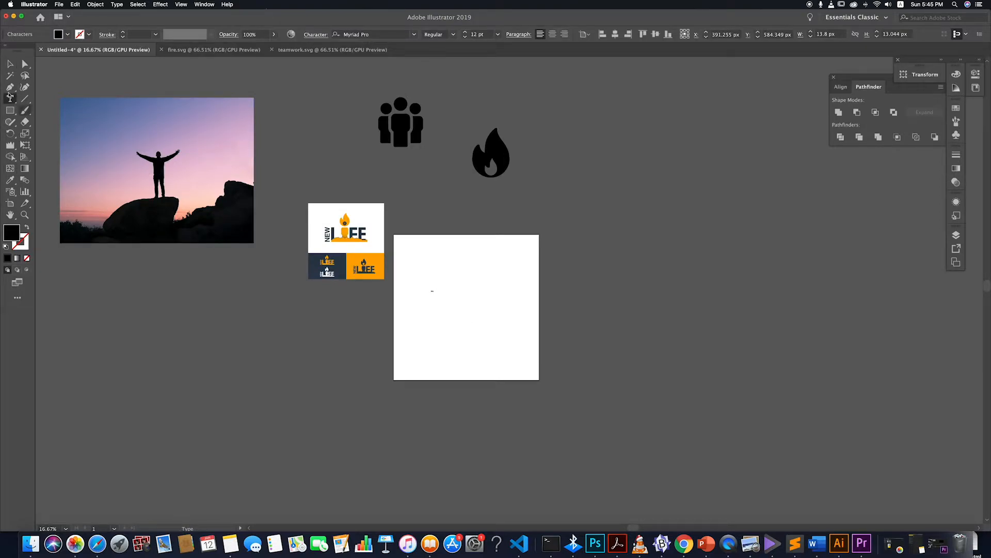
pyautogui.click(10, 66)
pyautogui.moveTo(437, 292); pyautogui.dragTo(605, 368)
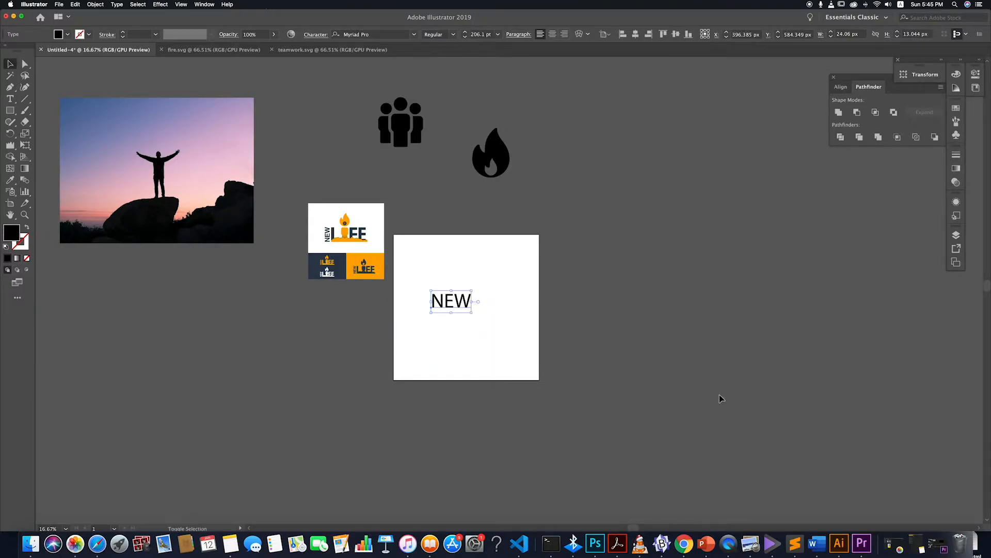
# - Enlarge the "NEW" text to about 368 pt and set its font style to Bold
pyautogui.moveTo(474, 314); pyautogui.dragTo(503, 329)
pyautogui.click(454, 35)
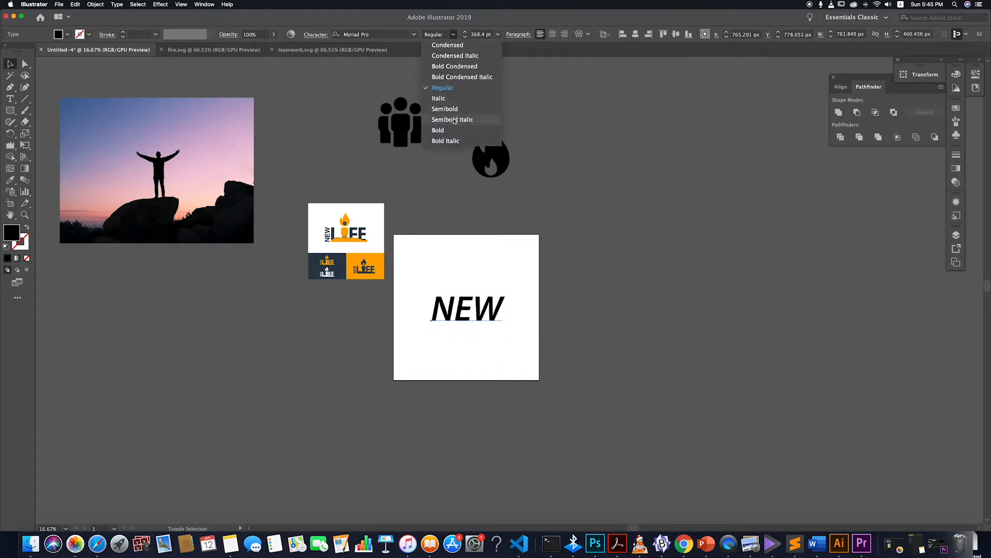
pyautogui.click(467, 129)
pyautogui.click(593, 313)
pyautogui.click(525, 312)
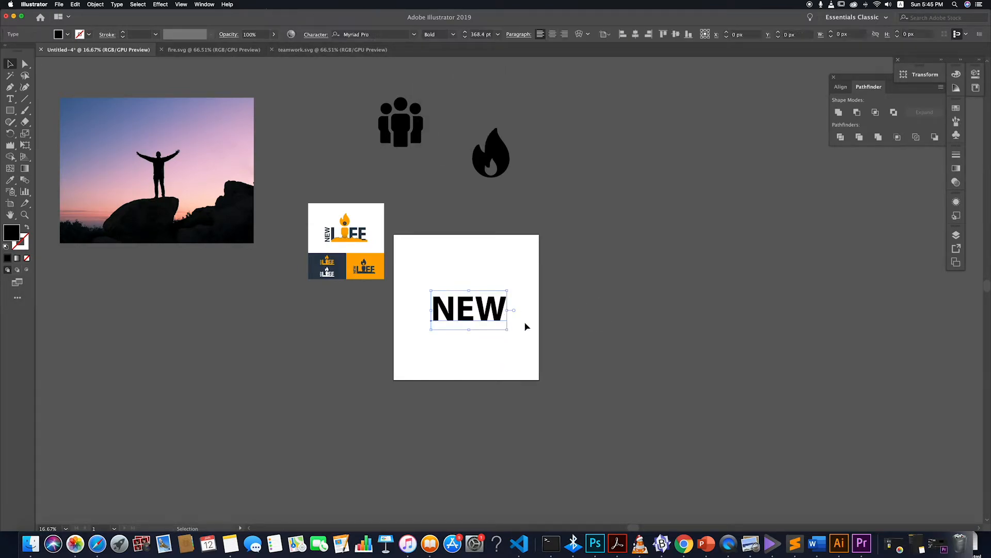
pyautogui.click(553, 341)
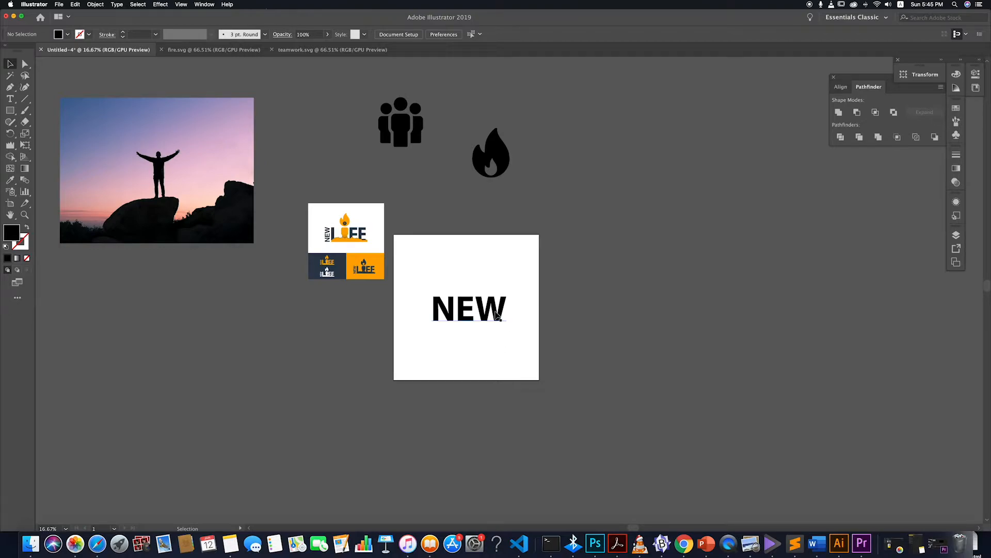
# - Duplicate "NEW" beside the artboard and change the original text on the artboard to "LIFE"
pyautogui.moveTo(512, 311); pyautogui.dragTo(630, 288)
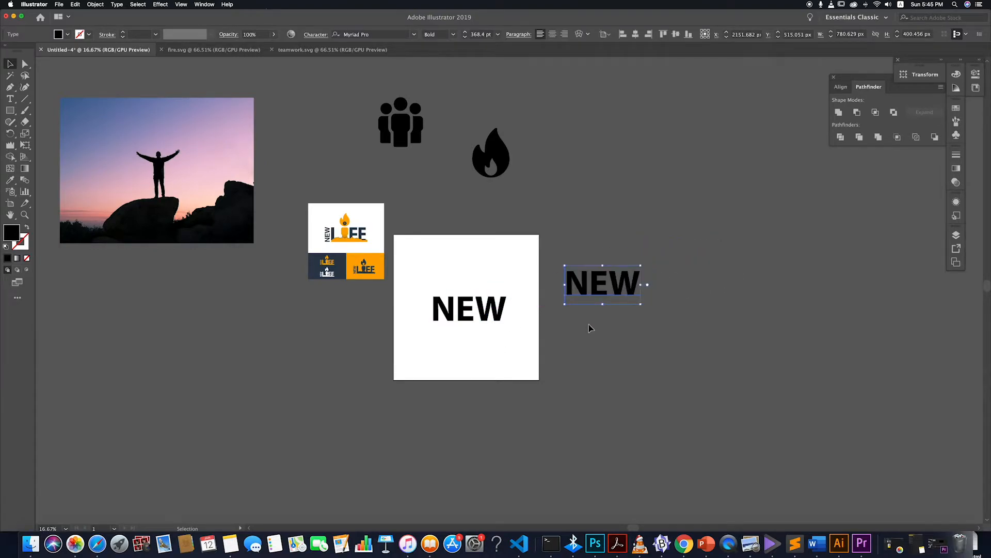
pyautogui.click(591, 326)
pyautogui.click(463, 310)
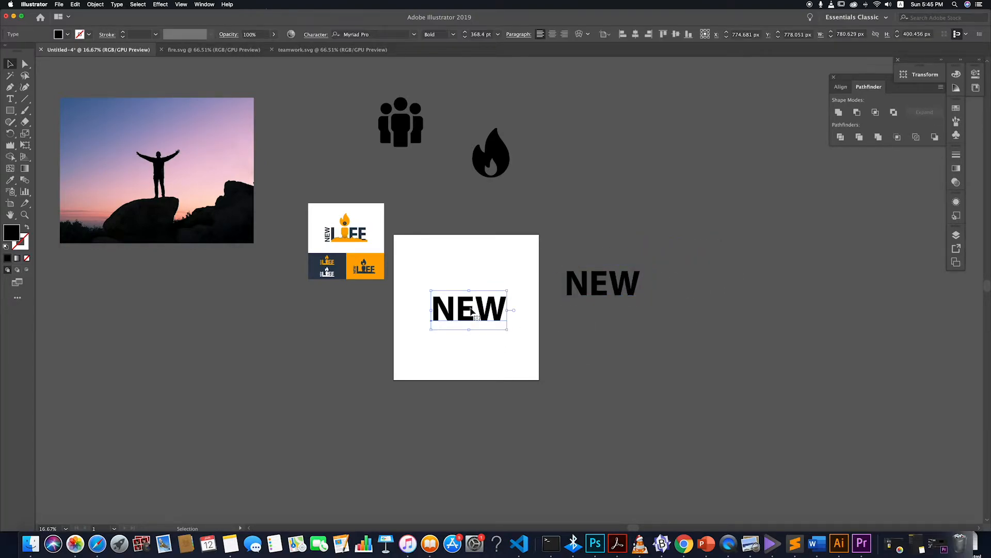
pyautogui.doubleClick(474, 311)
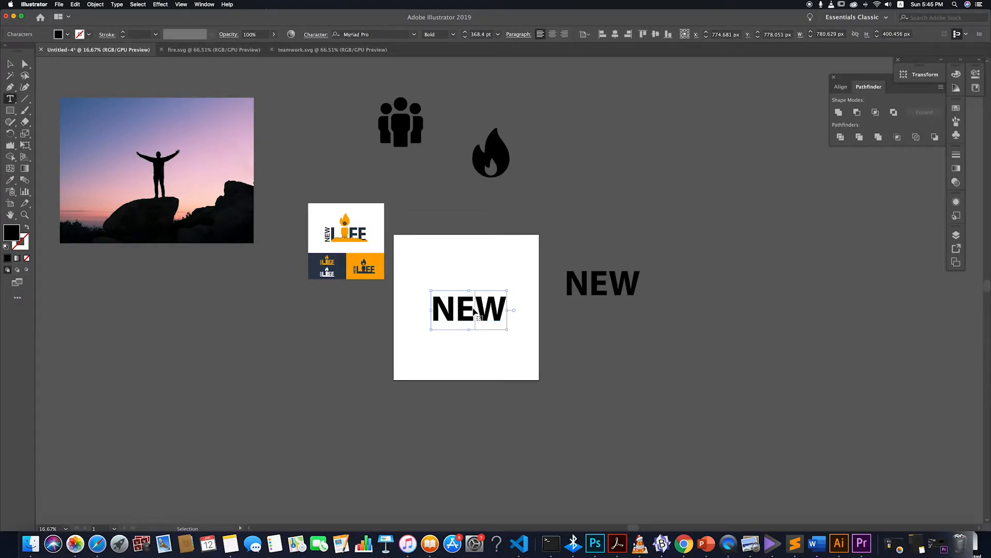
pyautogui.press('super+a')
pyautogui.write('L')
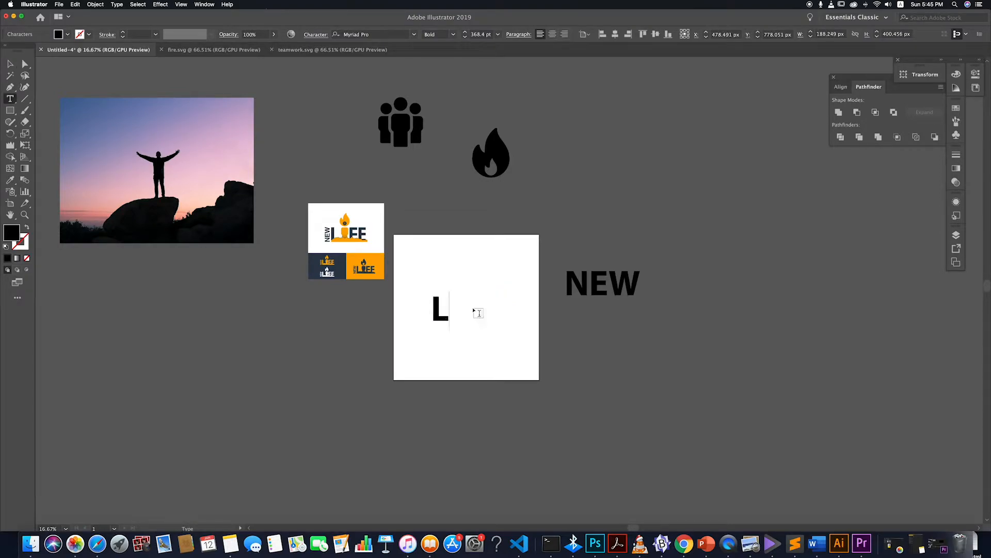
pyautogui.write('IFE')
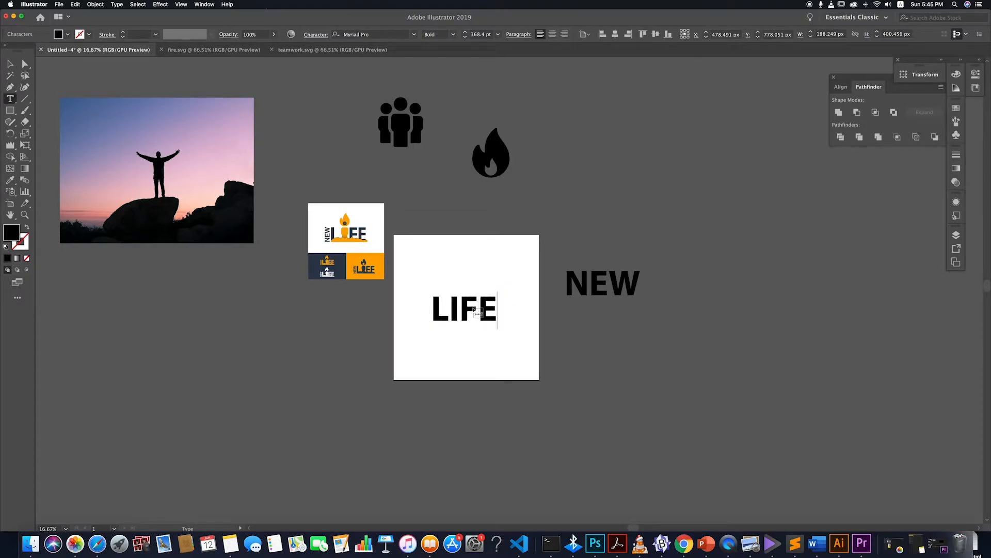
pyautogui.click(11, 63)
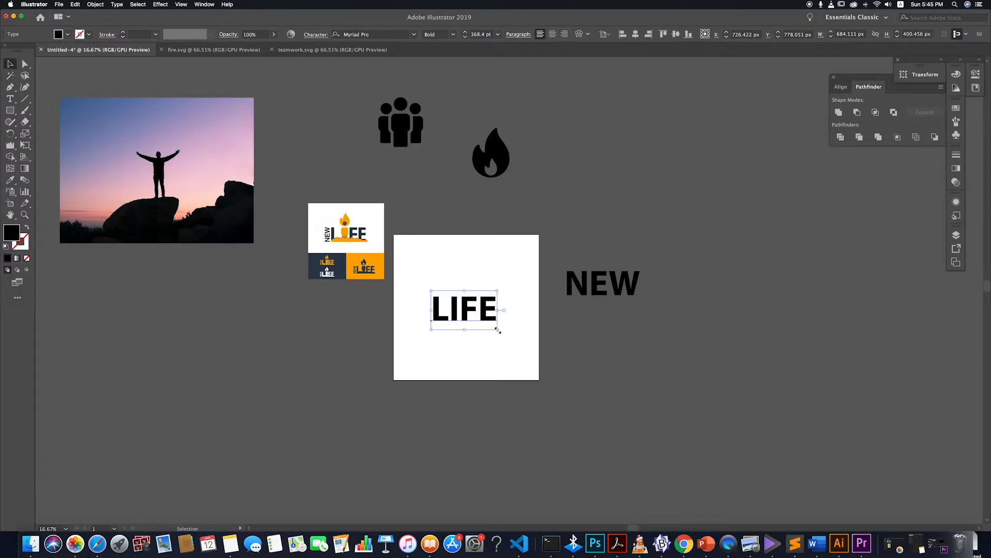
# - Scale "LIFE" up to about 468 pt and place it around the middle of the artboard
pyautogui.moveTo(498, 330); pyautogui.dragTo(462, 308)
pyautogui.click(531, 340)
pyautogui.scroll(4, 485, 317)
pyautogui.scroll(-3, 487, 321)
# - Convert the "LIFE" text to outlines and ungroup it into separate letter shapes
pyautogui.rightClick(458, 295)
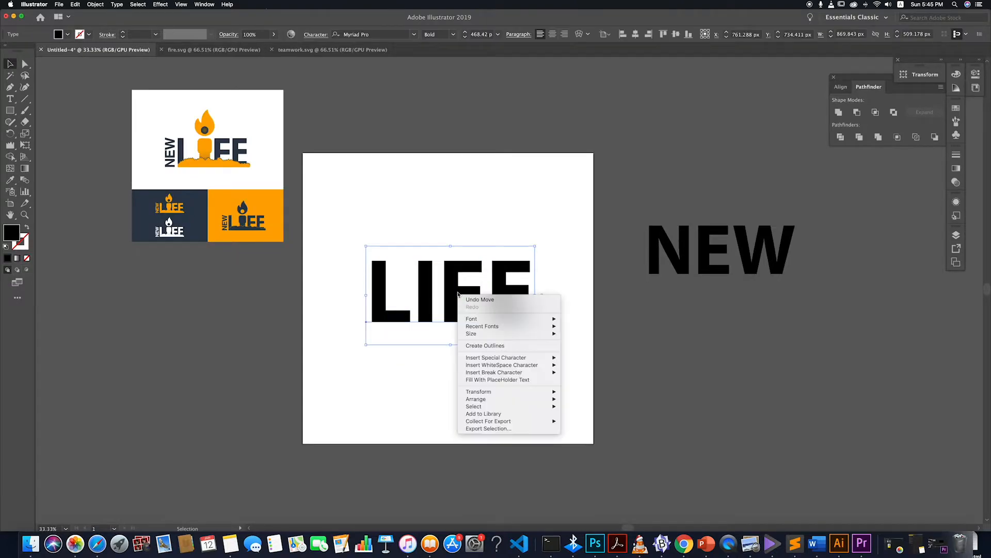
pyautogui.click(491, 345)
pyautogui.click(499, 332)
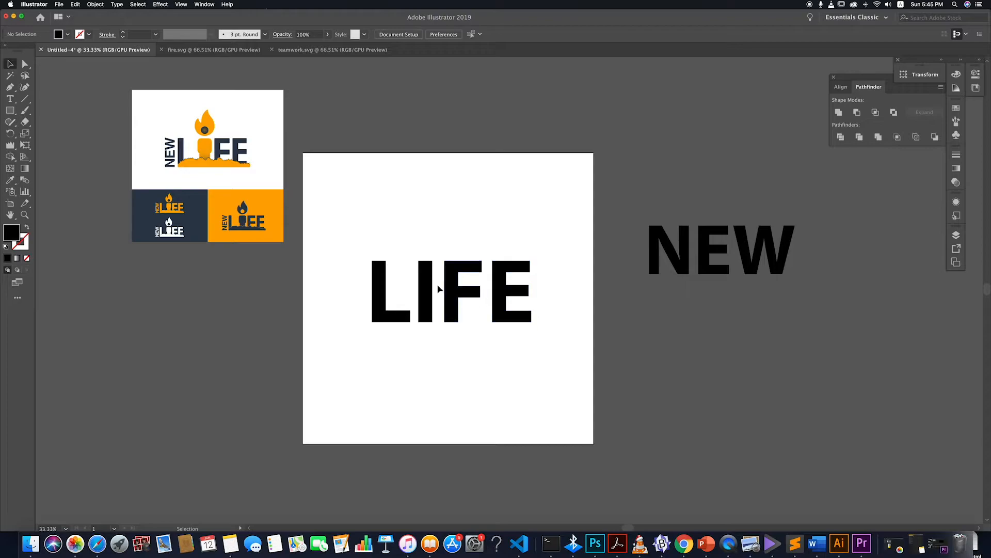
pyautogui.doubleClick(456, 283)
pyautogui.doubleClick(498, 360)
pyautogui.moveTo(542, 364); pyautogui.dragTo(375, 254)
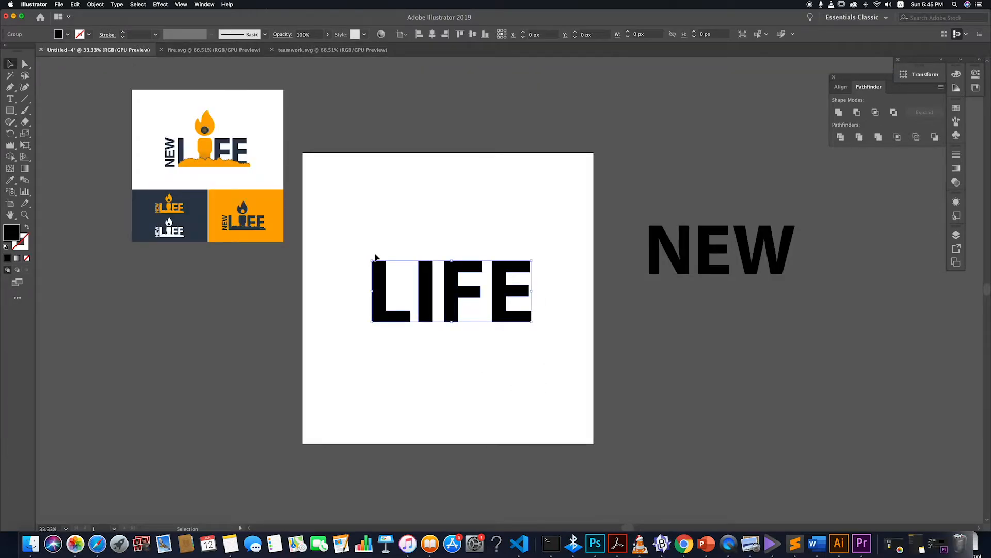
pyautogui.click(453, 360)
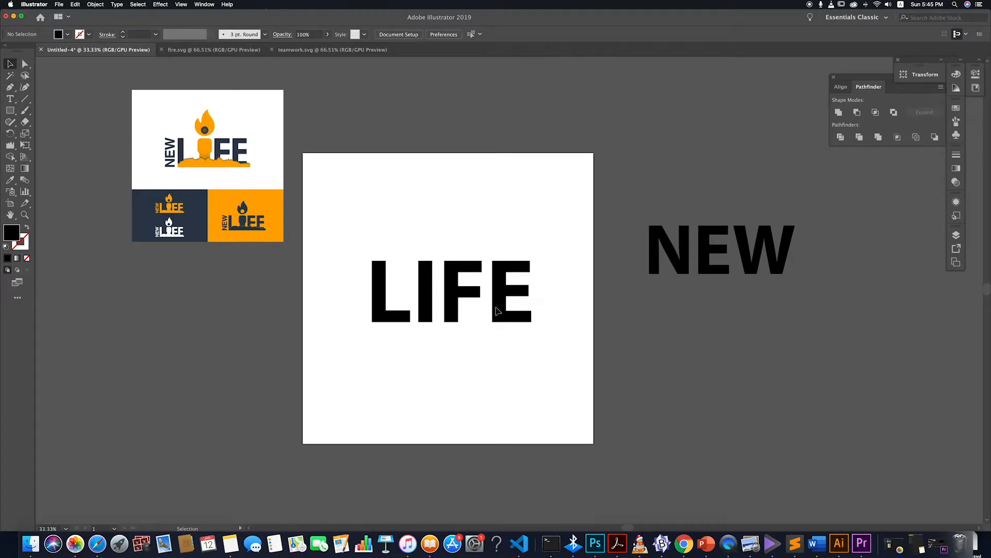
pyautogui.click(457, 289)
pyautogui.rightClick(461, 281)
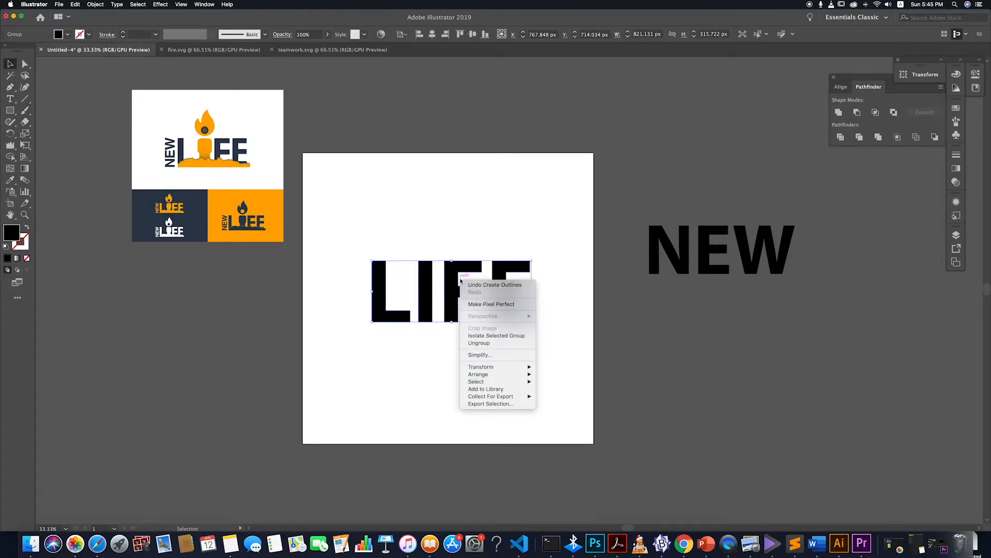
pyautogui.click(491, 343)
pyautogui.click(539, 349)
# - Move the F and E away from the L to open a wide gap, and delete the letter I
pyautogui.moveTo(456, 272); pyautogui.dragTo(508, 275)
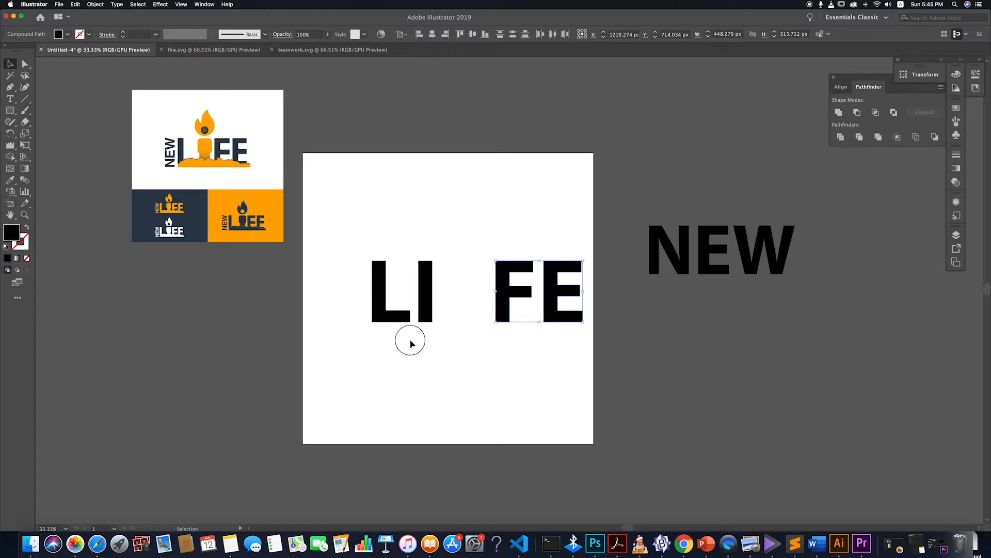
pyautogui.click(424, 261)
pyautogui.press('Delete')
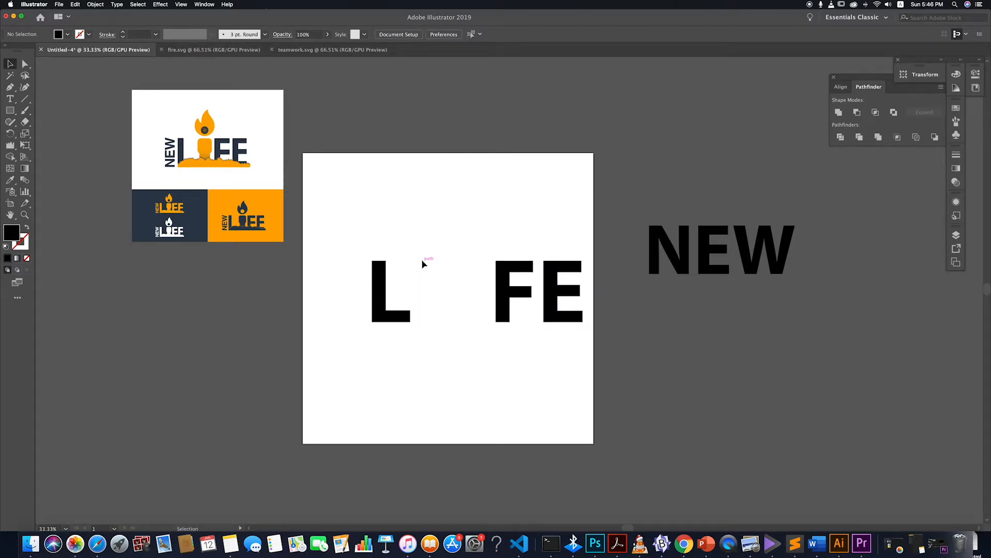
pyautogui.click(457, 355)
# - Delete the right-hand person from the teamwork icon, including its leftover path fragments
pyautogui.scroll(-5, 456, 355)
pyautogui.scroll(3, 455, 355)
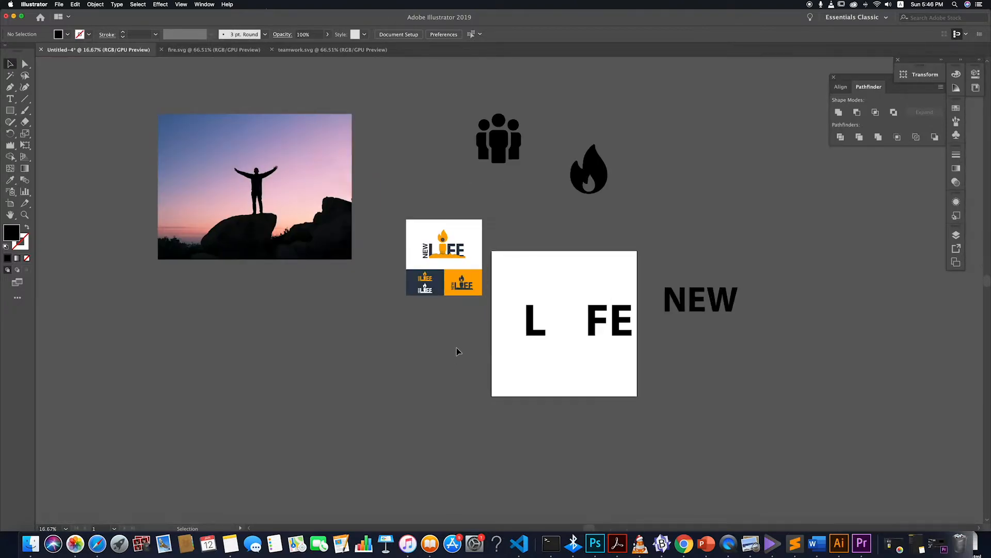
pyautogui.hscroll(5, 580, 281)
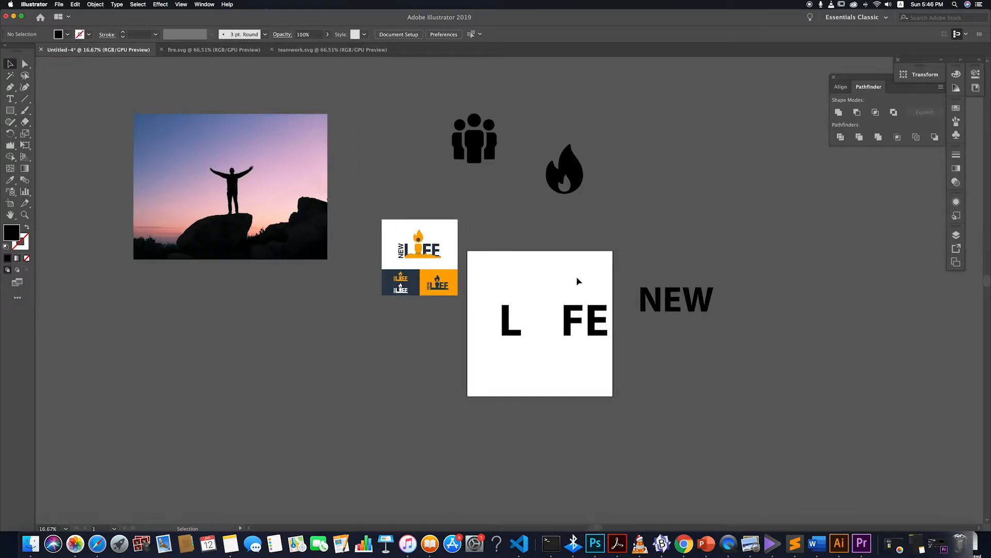
pyautogui.click(449, 147)
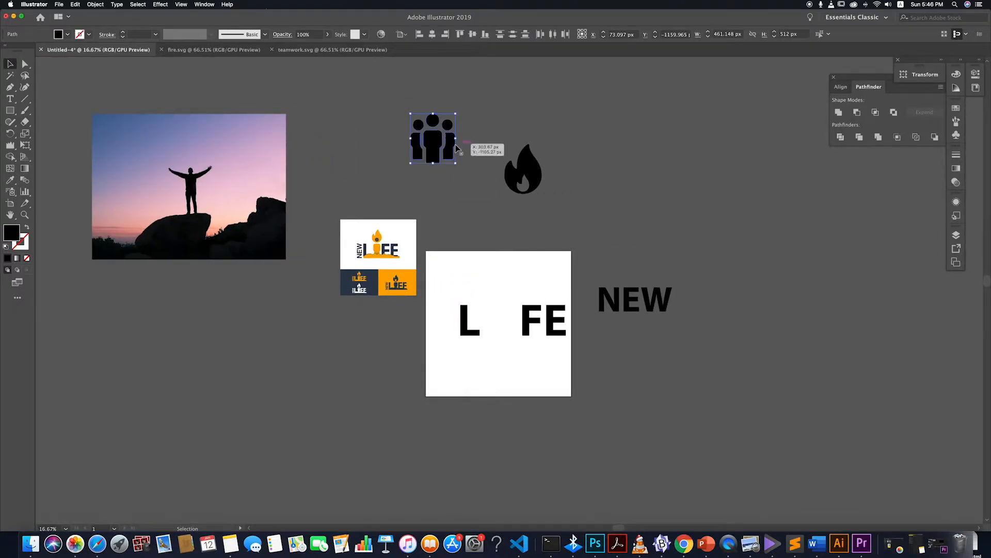
pyautogui.scroll(2, 461, 144)
pyautogui.click(463, 145)
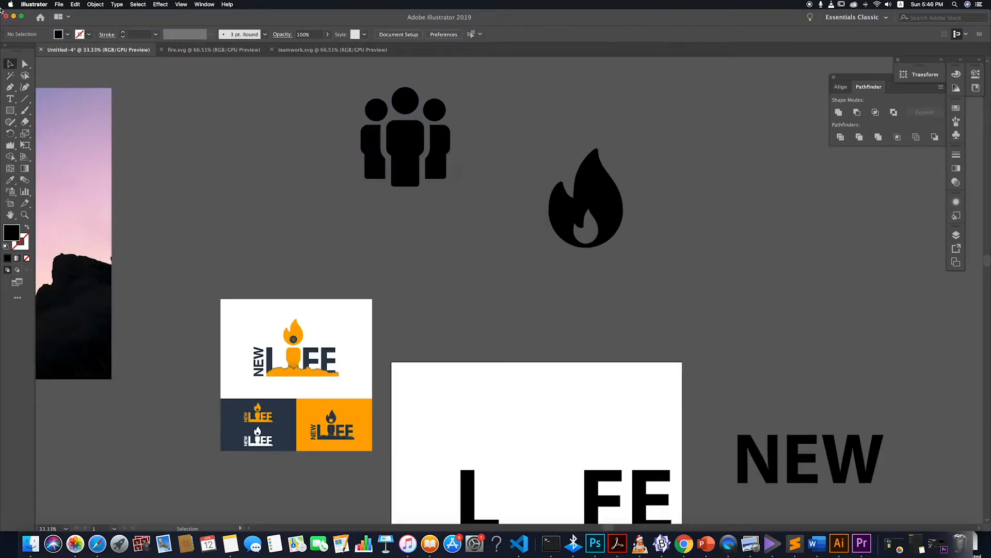
pyautogui.click(26, 63)
pyautogui.click(433, 98)
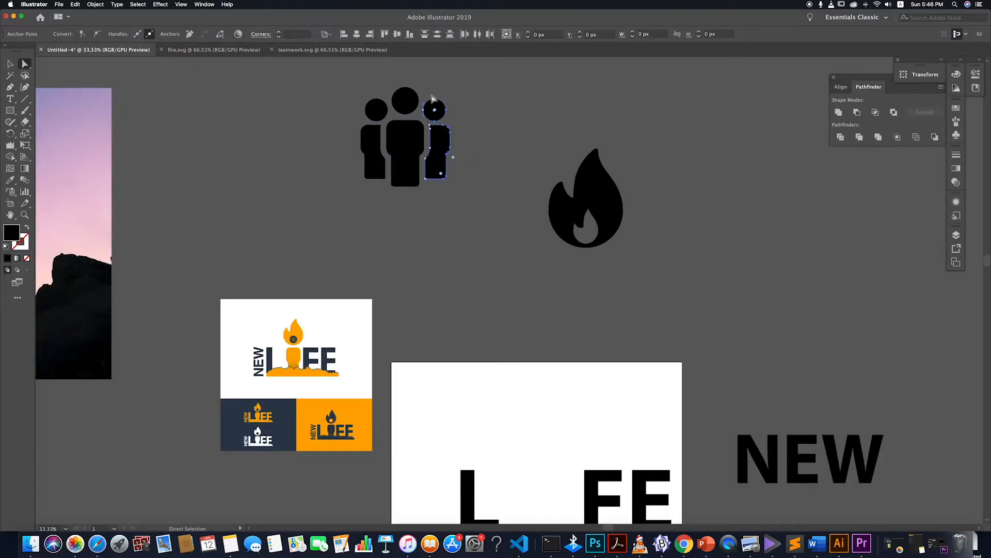
pyautogui.press('Delete')
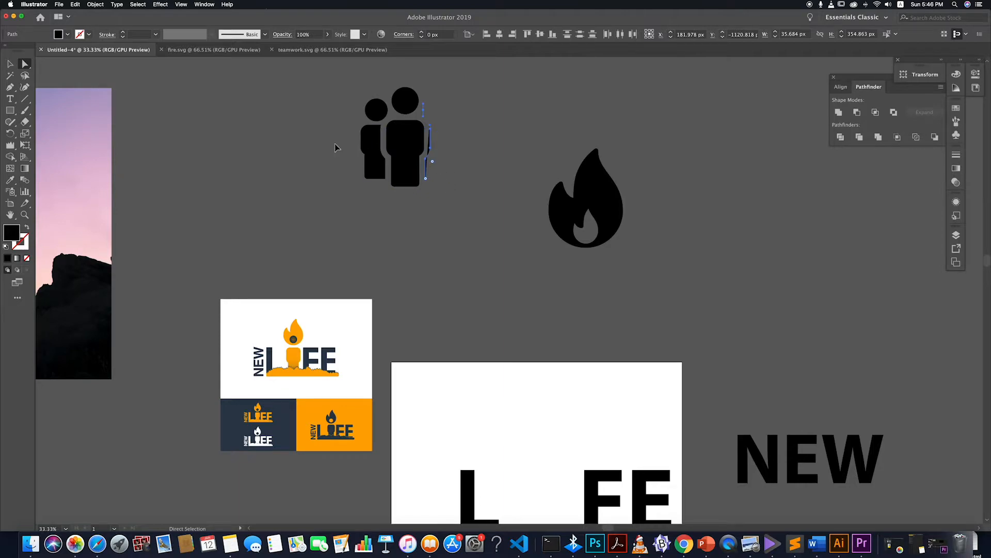
pyautogui.press('v')
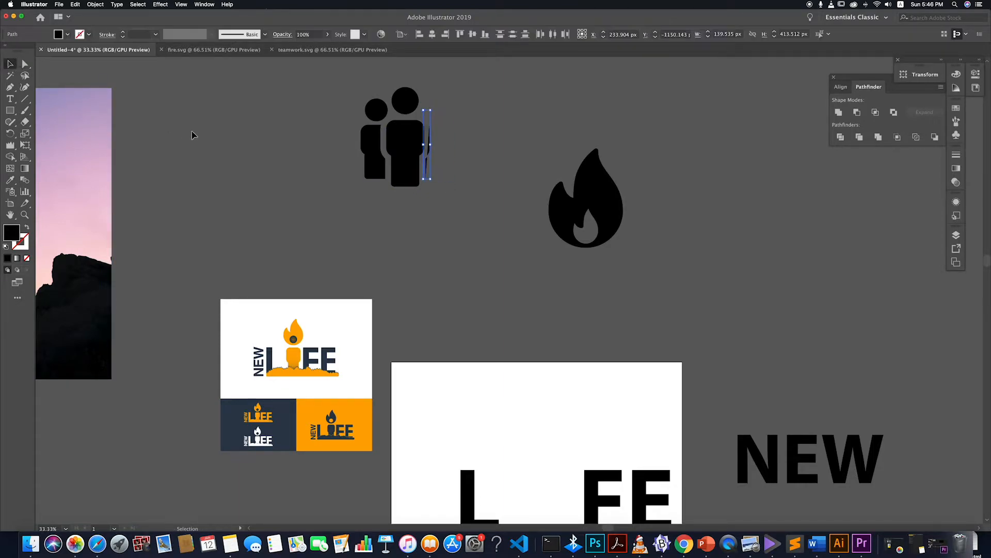
pyautogui.press('Delete')
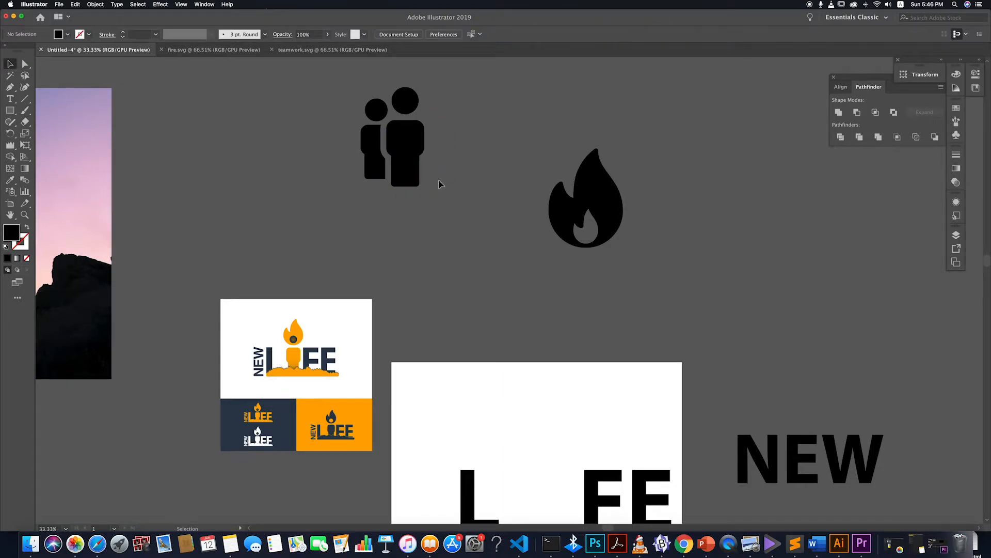
# - Delete the left-hand person's body and head so only the central figure of the icon remains
pyautogui.click(375, 173)
pyautogui.press('Delete')
pyautogui.click(375, 110)
pyautogui.press('Delete')
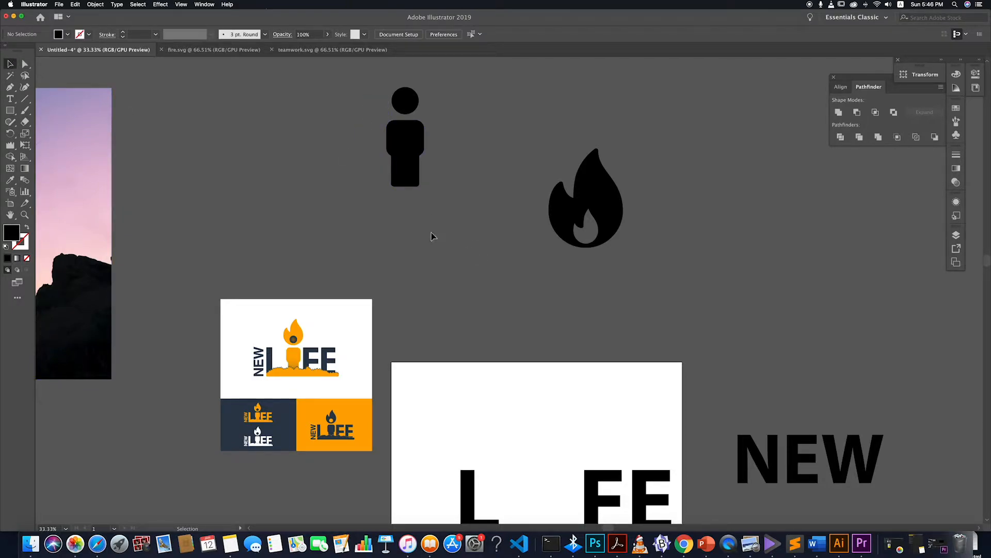
# - Place the single person figure in the gap between L and F, with its feet on the letters' baseline
pyautogui.moveTo(405, 155); pyautogui.dragTo(522, 450)
pyautogui.scroll(-3, 522, 449)
pyautogui.moveTo(504, 380); pyautogui.dragTo(535, 415)
pyautogui.click(532, 481)
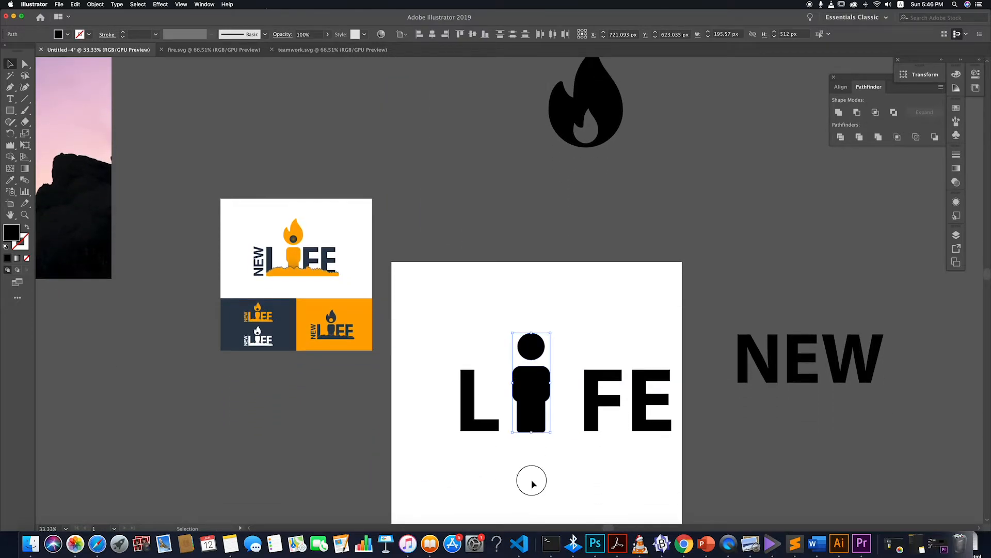
# - Switch to Safari and open the flaticon.com home page
pyautogui.click(96, 543)
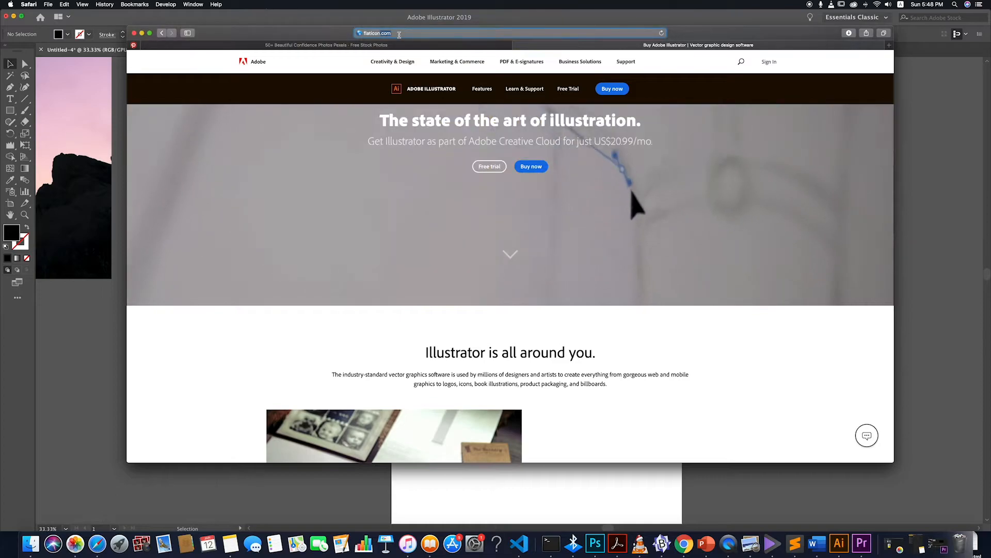
pyautogui.press('super+l')
pyautogui.write('flaticon.com/')
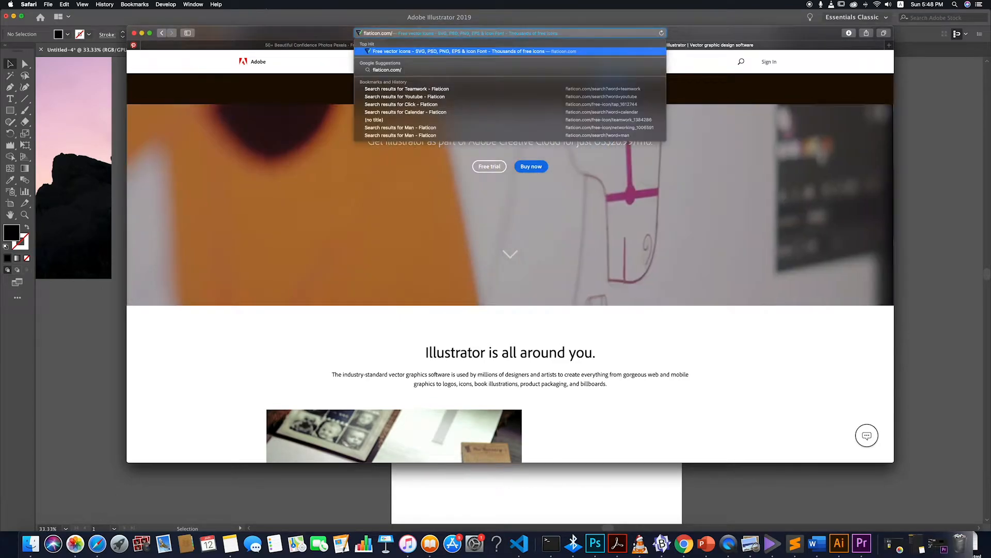
pyautogui.press('Return')
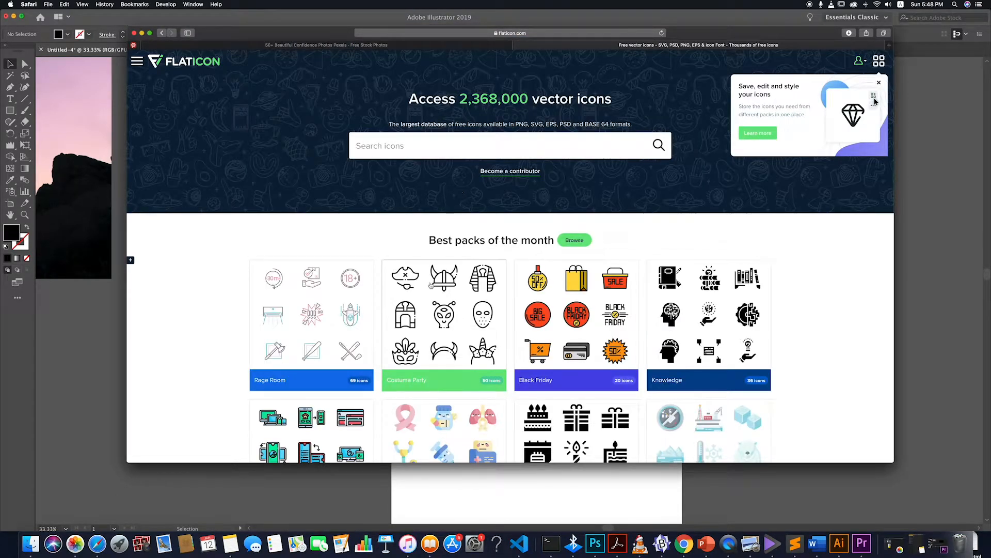
pyautogui.scroll(-5, 431, 285)
pyautogui.scroll(5, 419, 154)
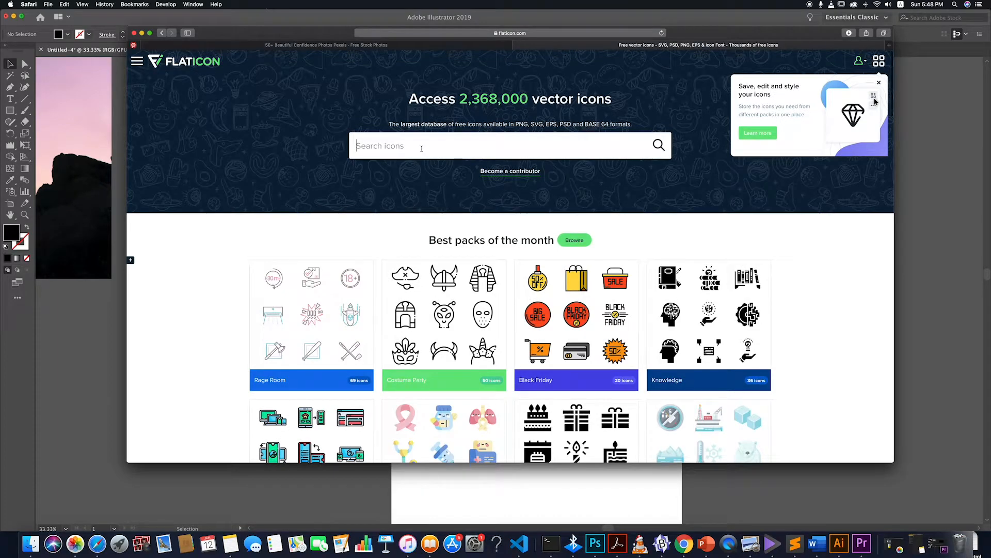
# - Search Flaticon for "people" and look through the icon results
pyautogui.write('pepo')
pyautogui.press('BackSpace')
pyautogui.press('BackSpace')
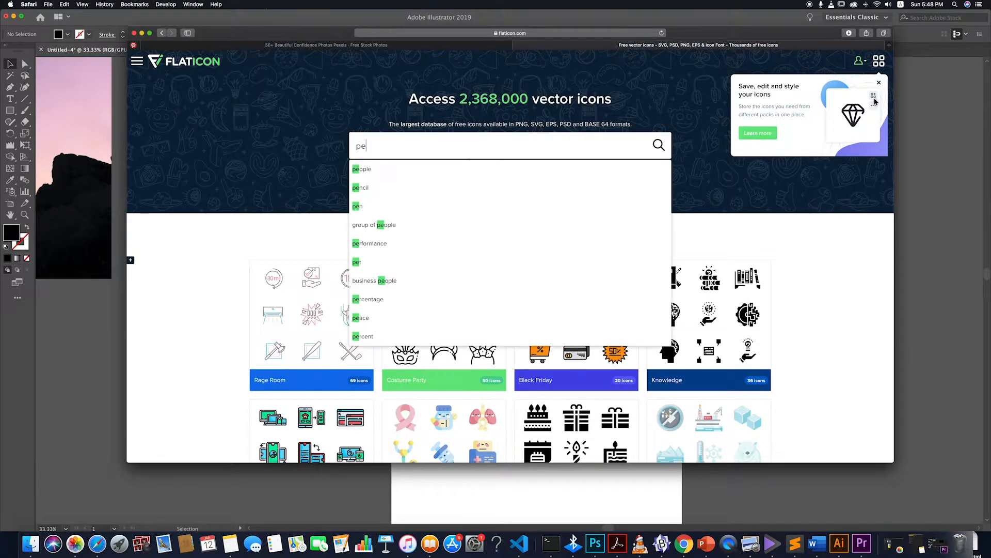
pyautogui.write('ople')
pyautogui.press('Return')
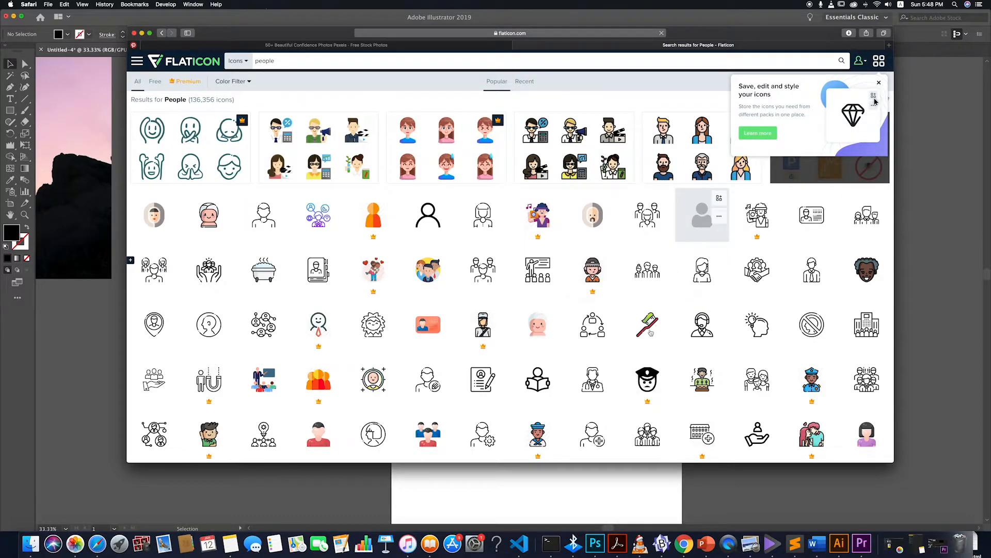
pyautogui.scroll(-9, 544, 339)
pyautogui.scroll(6, 492, 158)
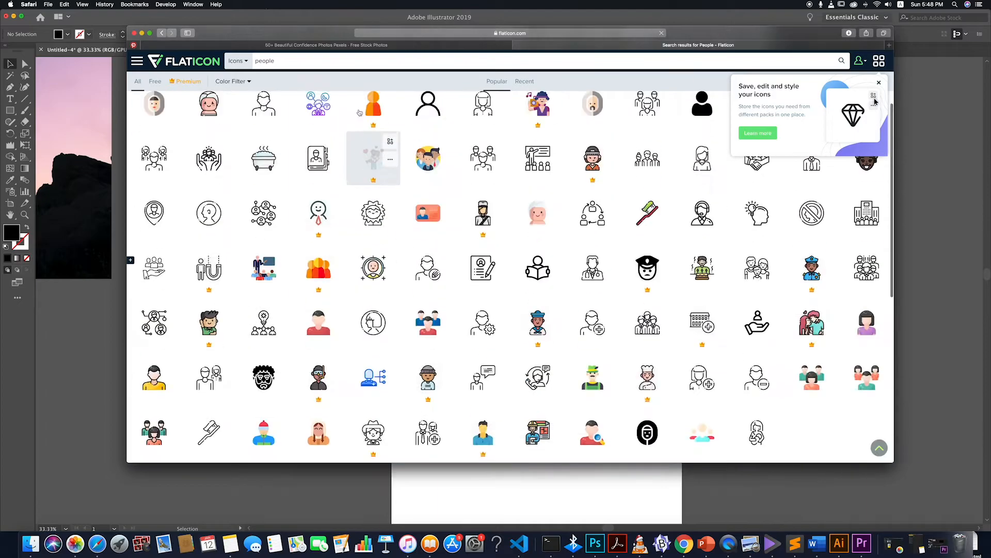
pyautogui.scroll(3, 359, 113)
# - Search Flaticon for "teamwork" and view the details of the filled three-person Teamwork icon, returning to the results
pyautogui.doubleClick(277, 56)
pyautogui.write('t')
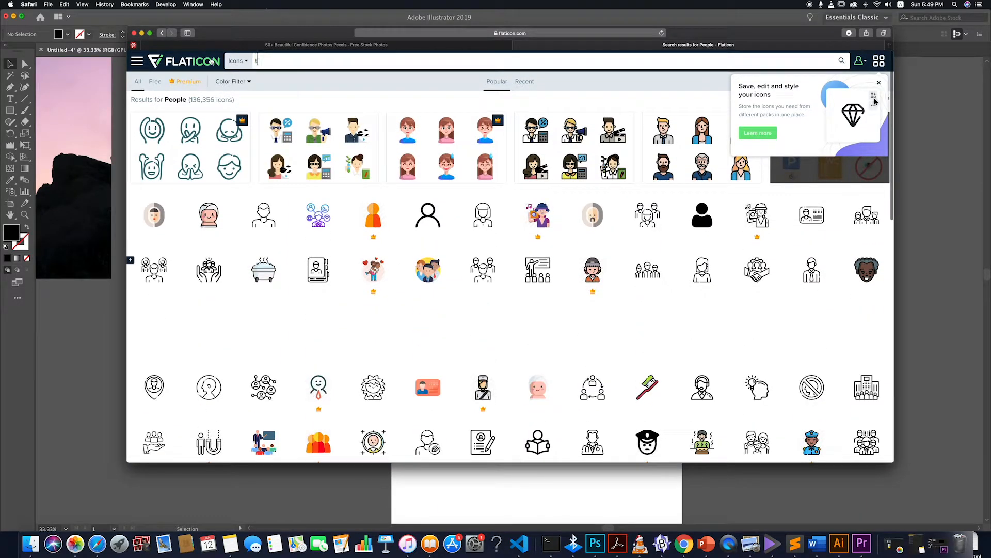
pyautogui.write('eamwork')
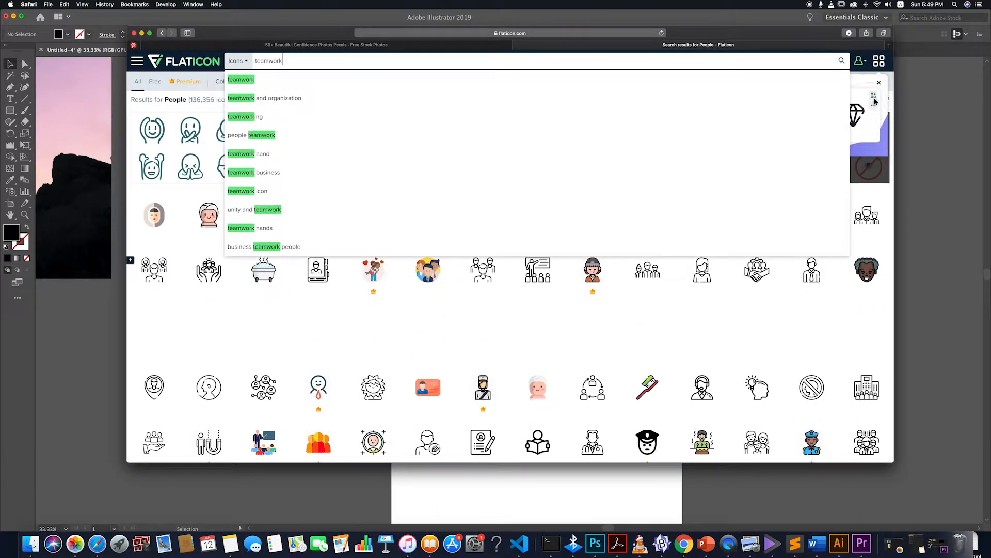
pyautogui.press('Return')
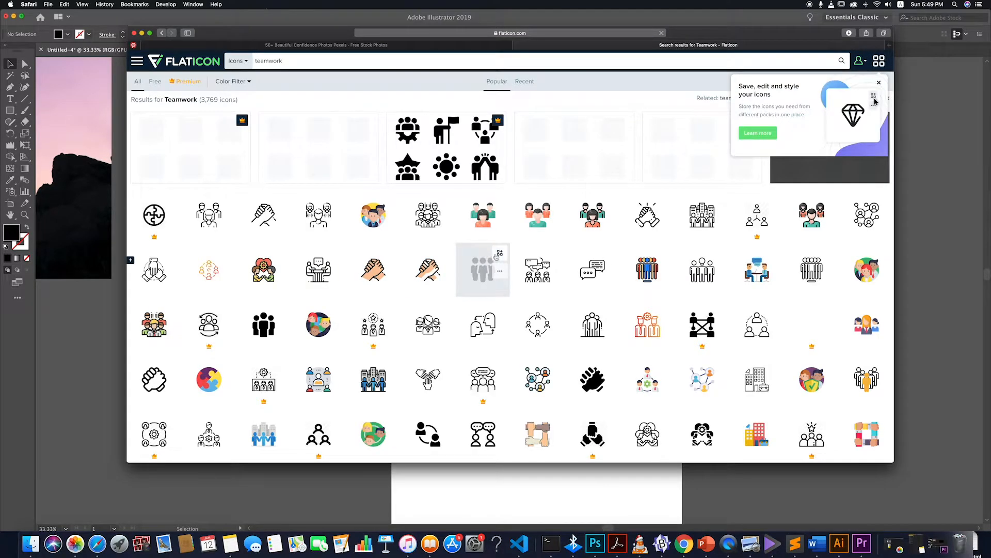
pyautogui.scroll(-2, 465, 331)
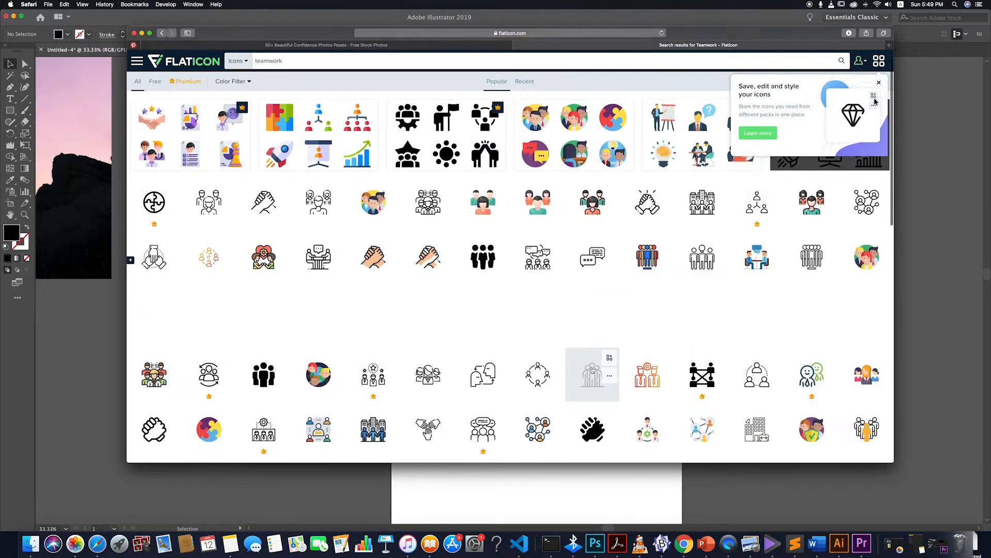
pyautogui.click(261, 350)
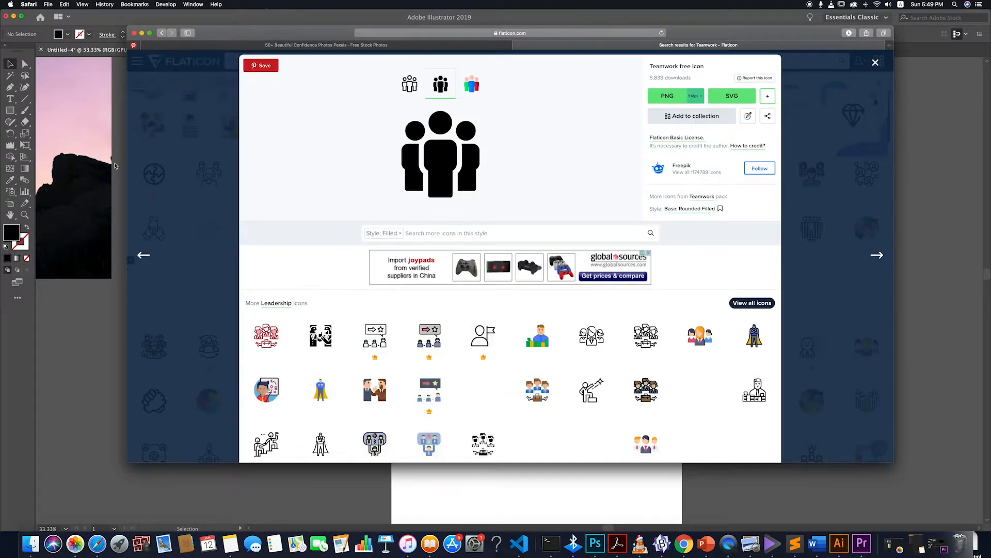
pyautogui.click(876, 63)
pyautogui.scroll(2, 875, 102)
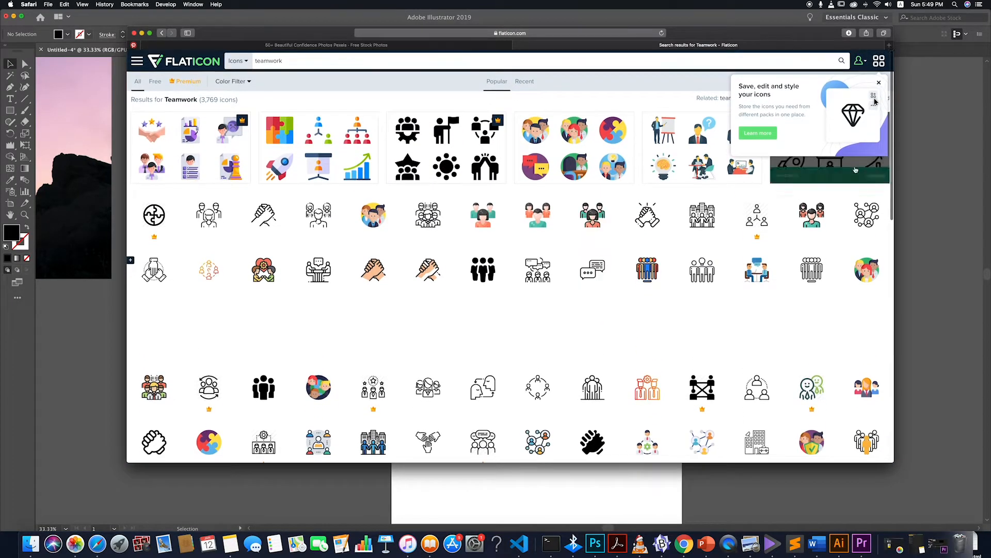
# - Switch back to Illustrator and show the rulers in the logo document
pyautogui.click(956, 187)
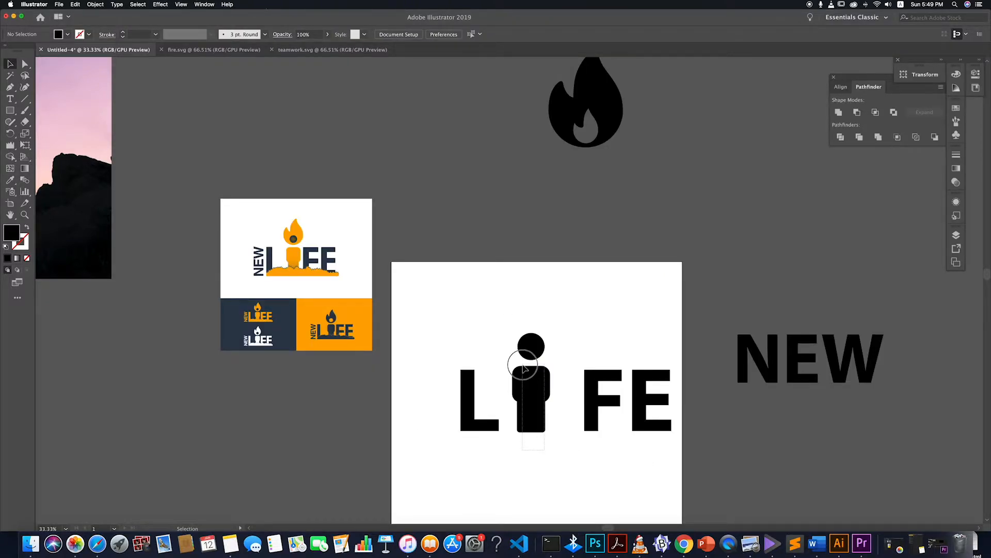
pyautogui.click(529, 380)
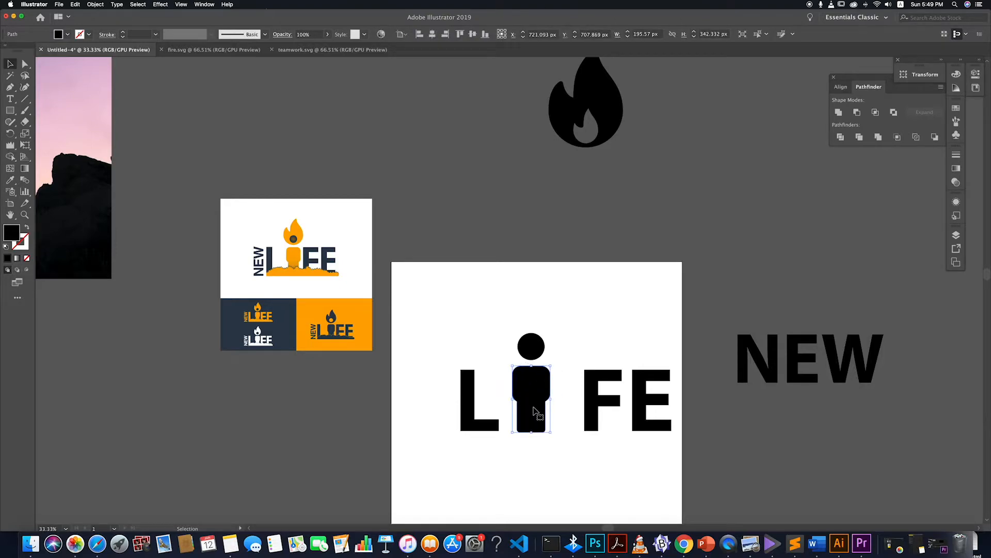
pyautogui.click(411, 94)
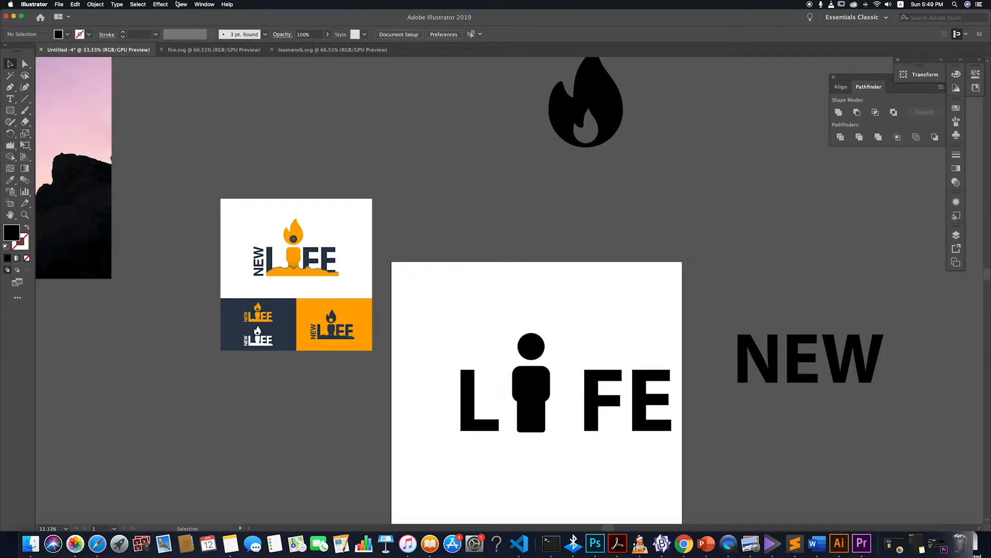
pyautogui.click(181, 5)
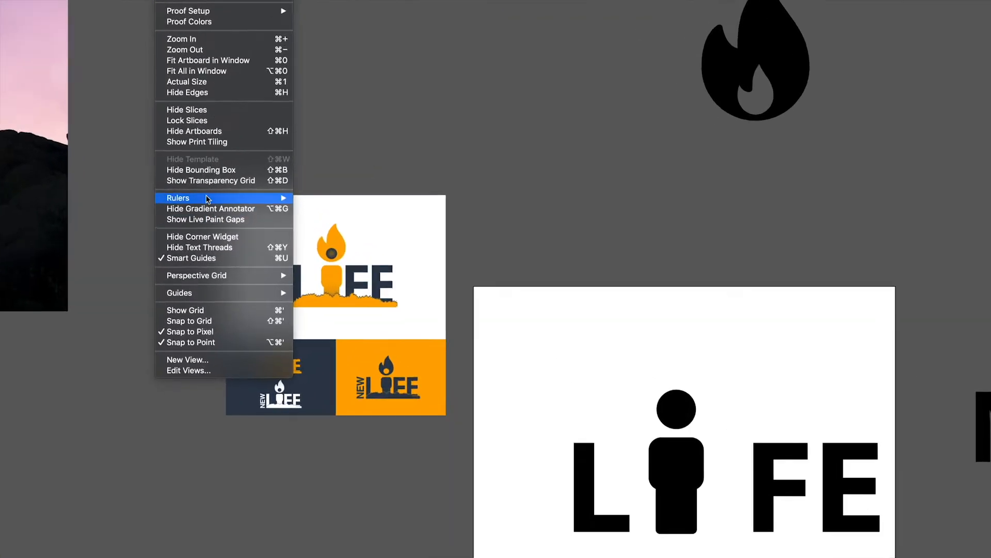
pyautogui.moveTo(207, 200)
pyautogui.click(300, 200)
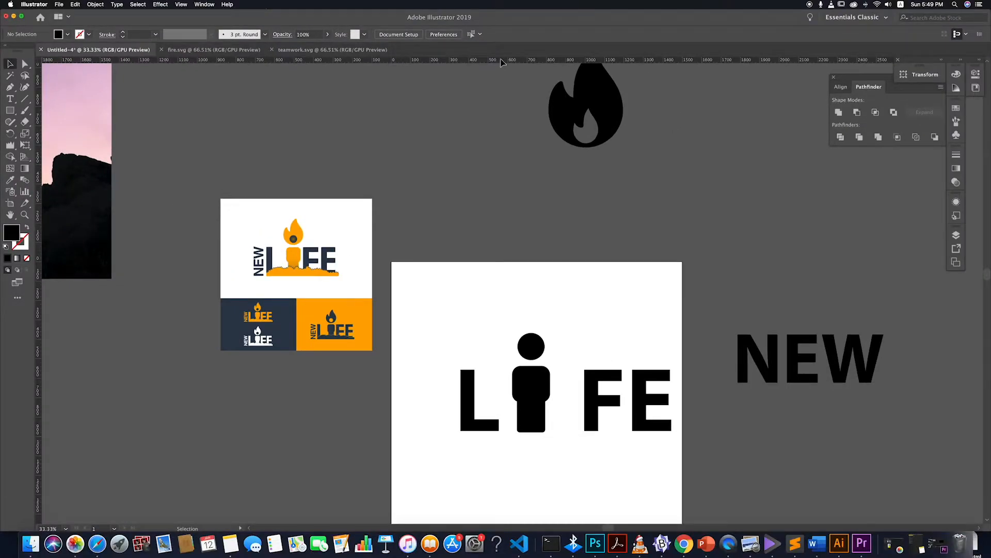
# - Place two horizontal guides, one at the top of the person's torso and one at the bottom of the feet
pyautogui.moveTo(501, 59); pyautogui.dragTo(466, 45)
pyautogui.moveTo(525, 322); pyautogui.dragTo(513, 367)
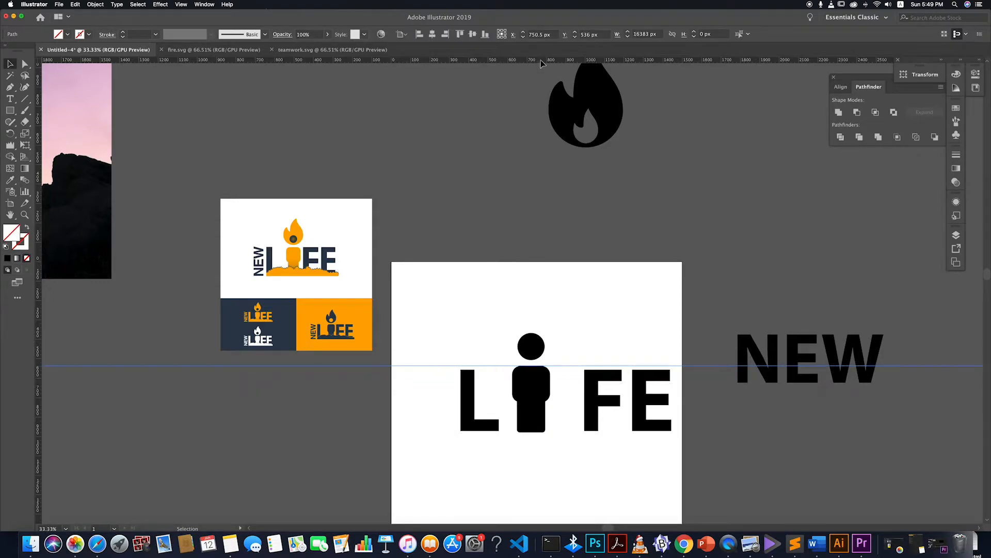
pyautogui.moveTo(542, 63); pyautogui.dragTo(545, 436)
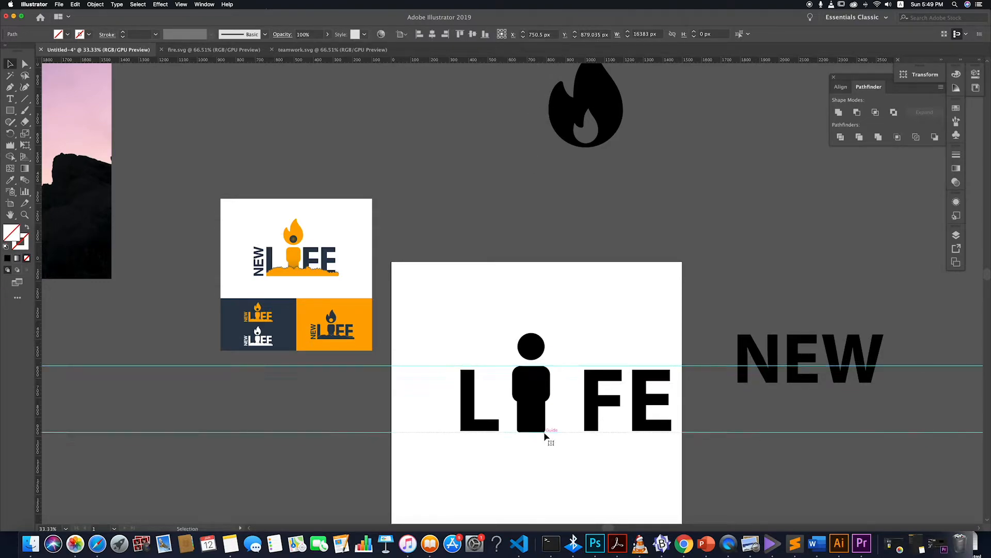
# - Enlarge the letter L proportionally so its top and bottom edges meet the two horizontal guides
pyautogui.scroll(3, 545, 436)
pyautogui.click(265, 280)
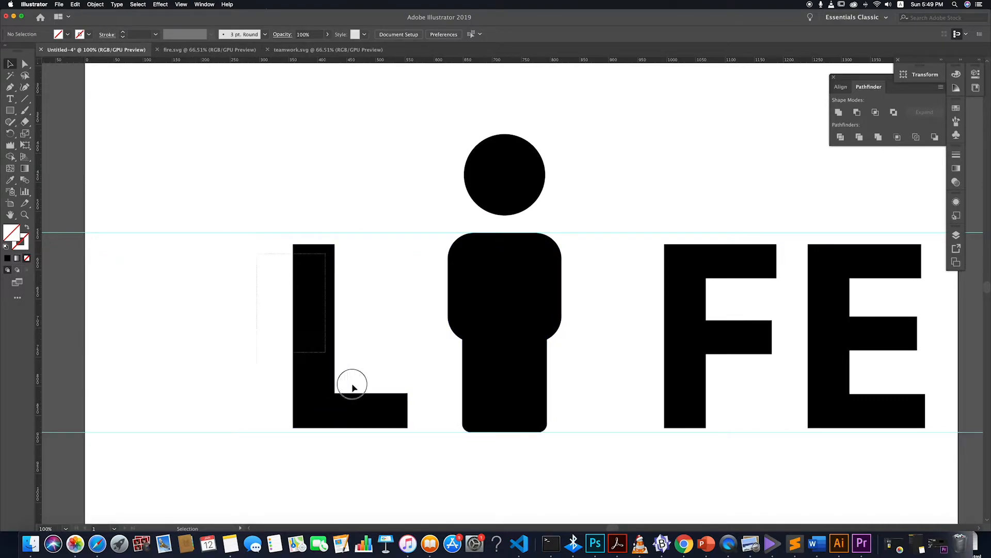
pyautogui.click(377, 403)
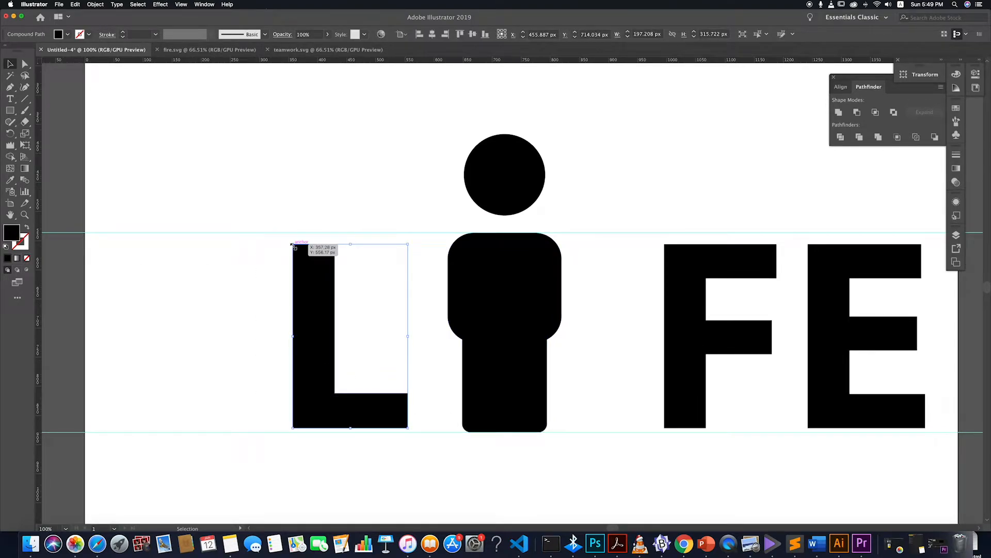
pyautogui.moveTo(292, 244)
pyautogui.mouseDown()
pyautogui.moveTo(281, 231)
pyautogui.moveTo(300, 262)
pyautogui.mouseUp()
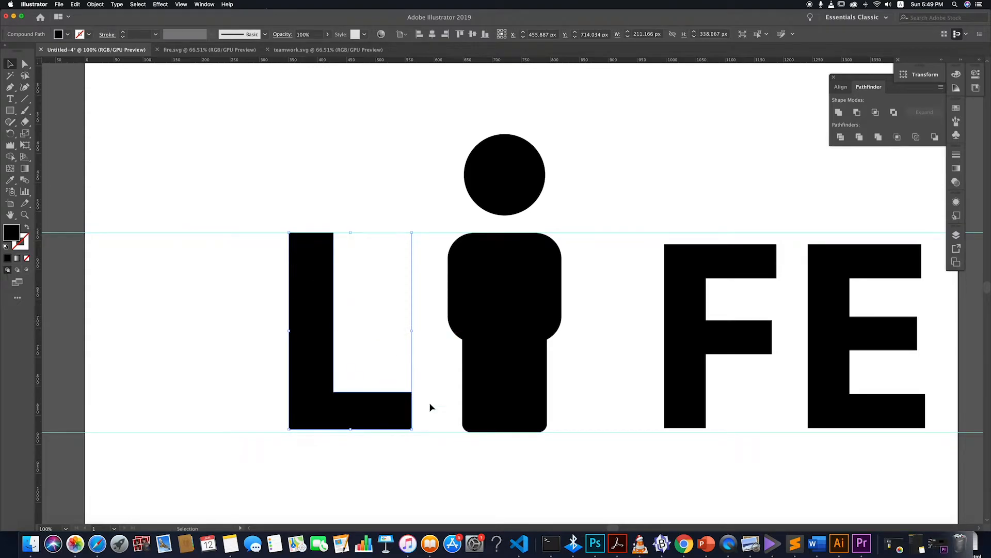
pyautogui.moveTo(412, 429); pyautogui.dragTo(413, 432)
pyautogui.click(485, 450)
# - Scale the letters F and E together to about 487 by 343 px so they span the two guides
pyautogui.hscroll(6, 668, 425)
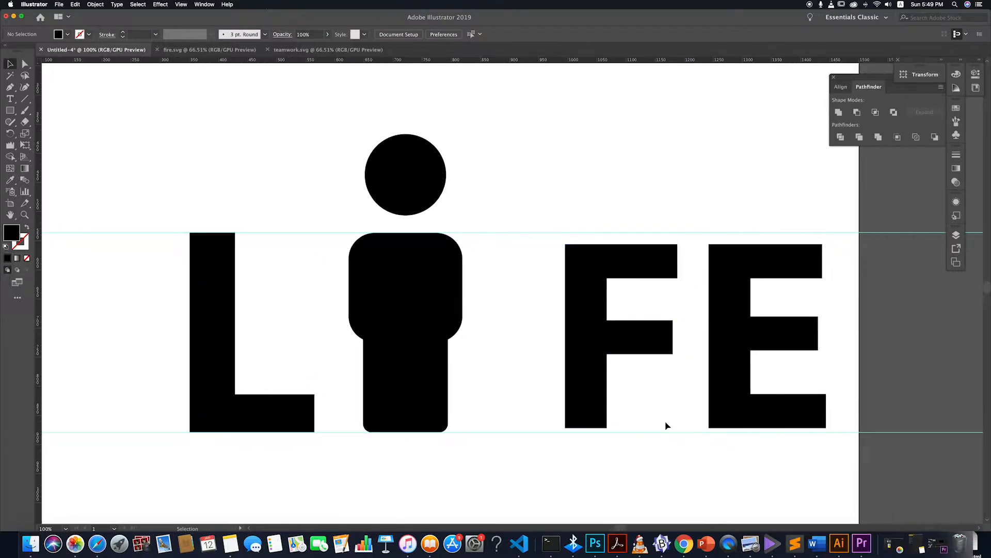
pyautogui.click(544, 379)
pyautogui.keyDown('shift'); pyautogui.click(721, 333); pyautogui.keyUp('shift')
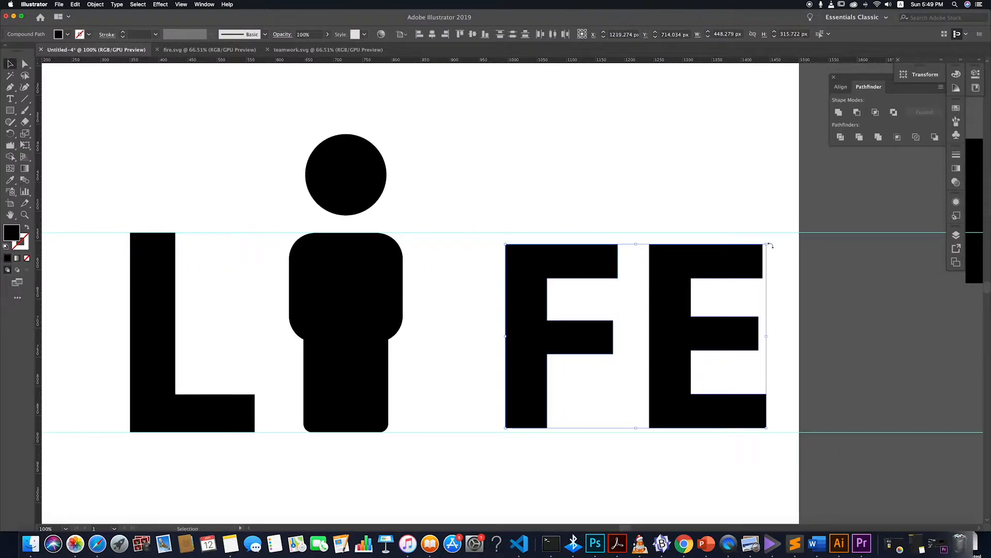
pyautogui.moveTo(768, 244); pyautogui.dragTo(784, 231)
pyautogui.moveTo(506, 430); pyautogui.dragTo(500, 434)
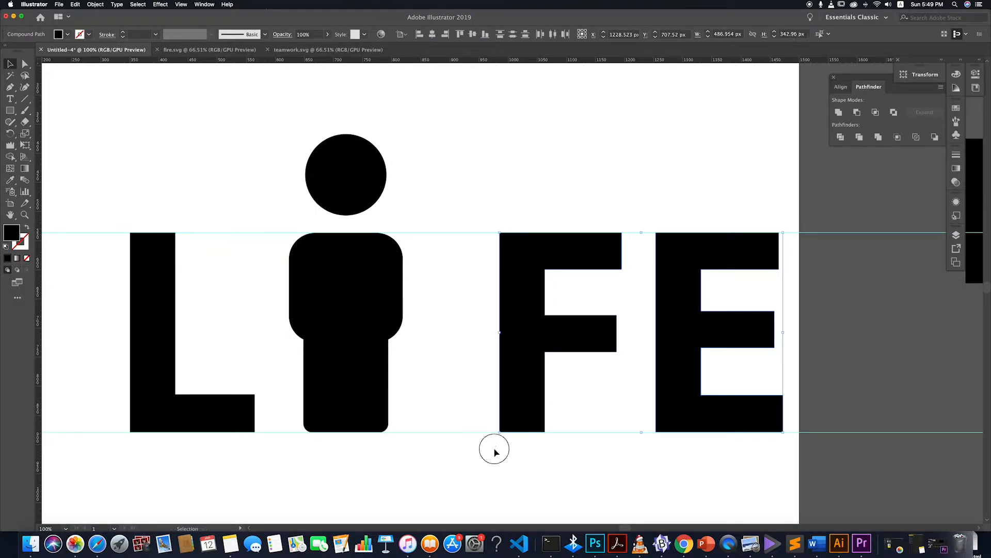
pyautogui.click(494, 452)
# - Move the letters F and E together about 109 px horizontally toward the person, narrowing the gap beside it
pyautogui.scroll(-4, 491, 433)
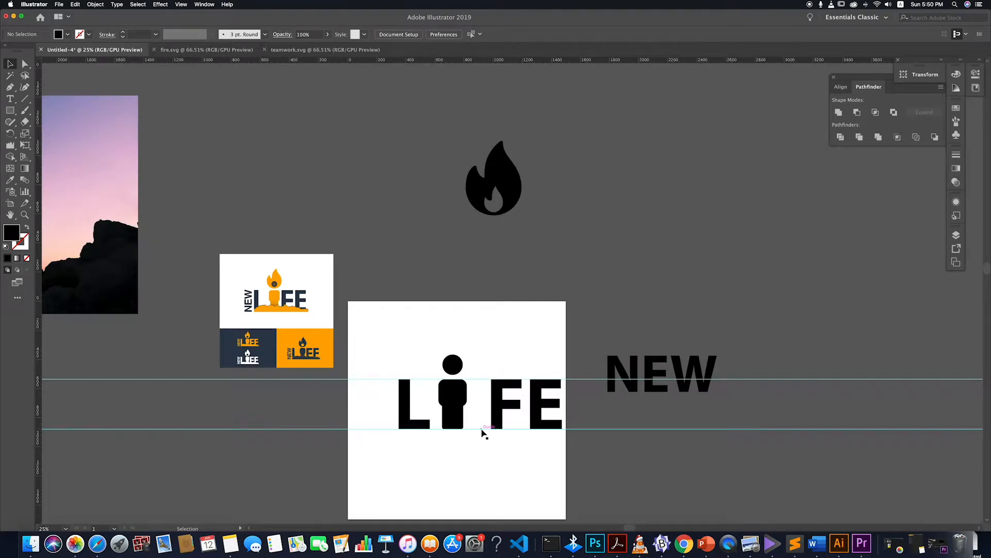
pyautogui.scroll(2, 485, 434)
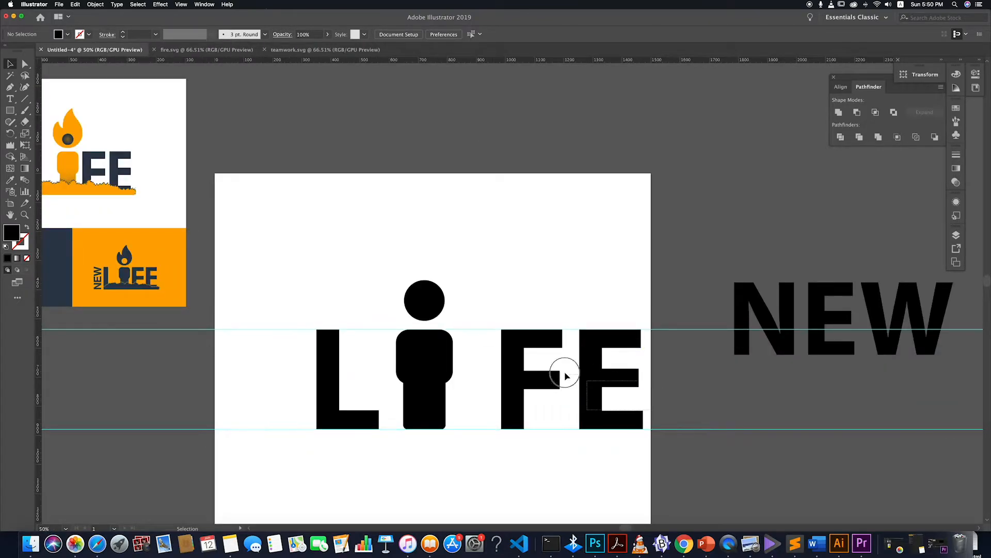
pyautogui.moveTo(515, 373); pyautogui.dragTo(486, 373)
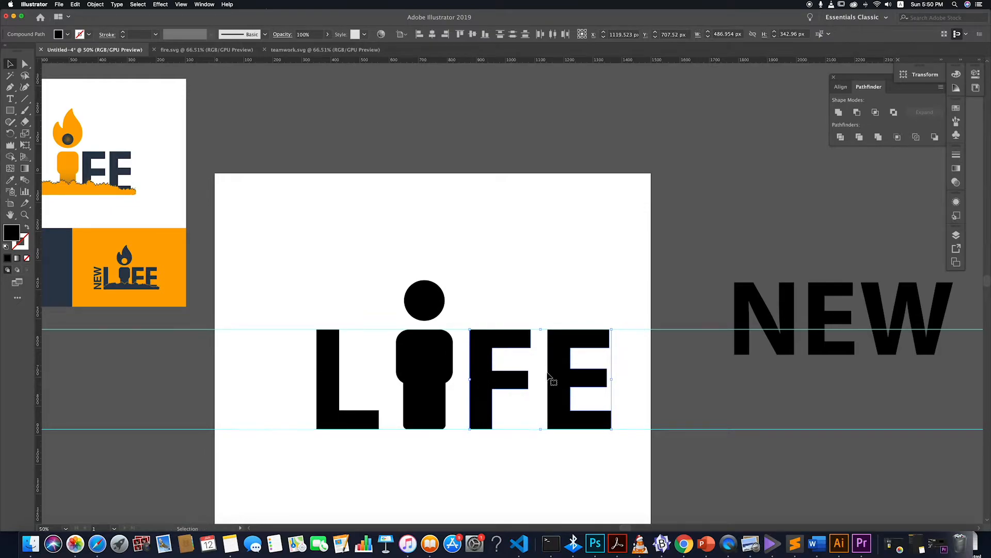
pyautogui.click(388, 454)
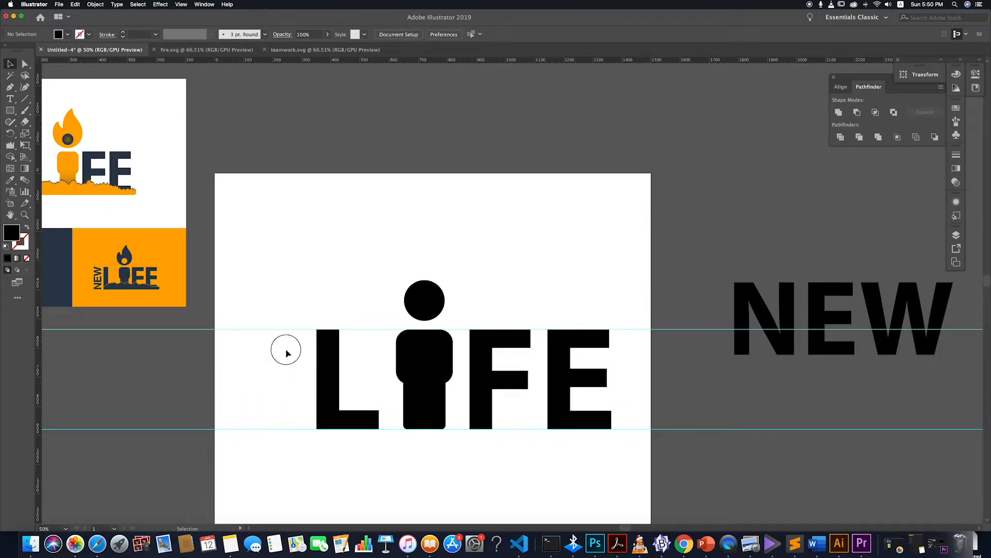
pyautogui.click(334, 378)
pyautogui.click(288, 376)
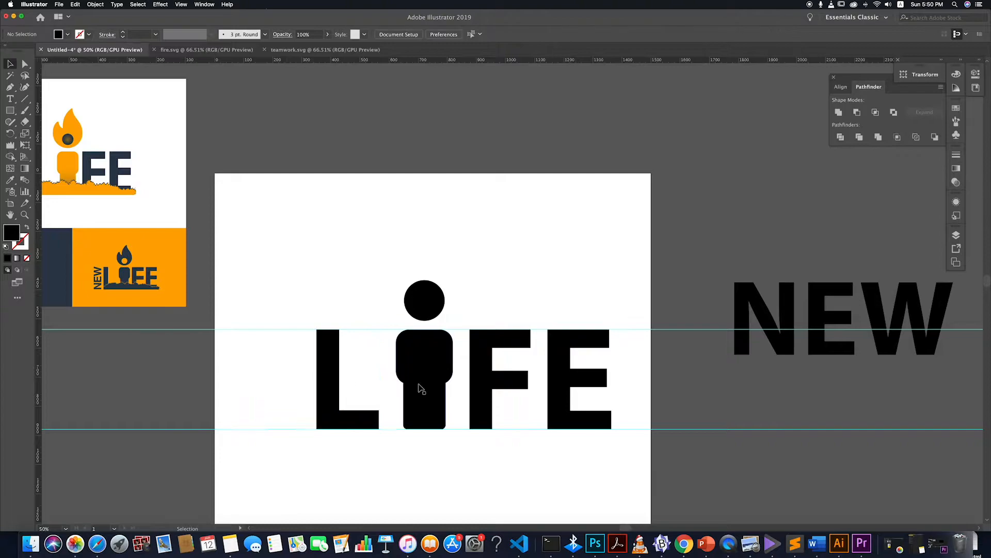
# - Move the black flame icon down onto the artboard's upper edge, above the letters F and E
pyautogui.scroll(-3, 417, 388)
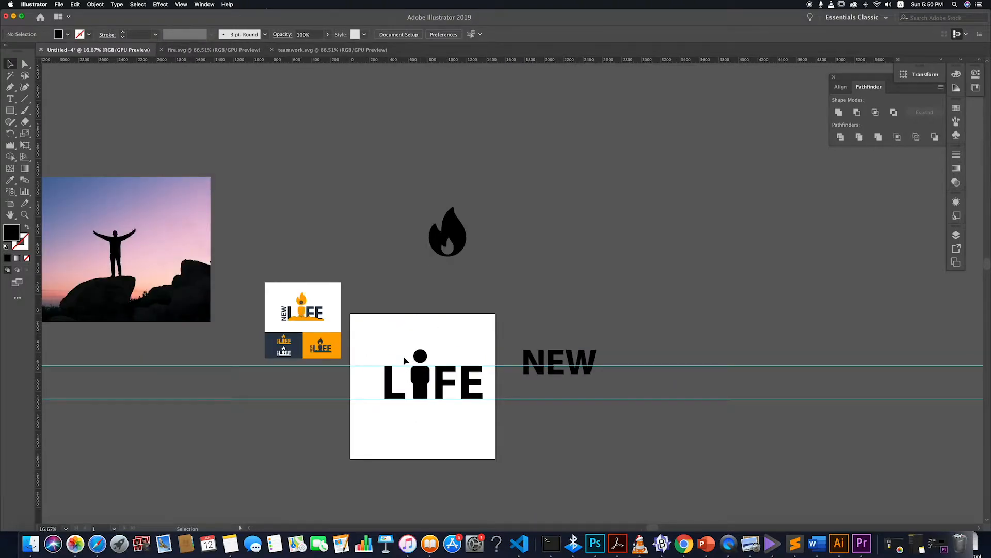
pyautogui.scroll(1, 405, 360)
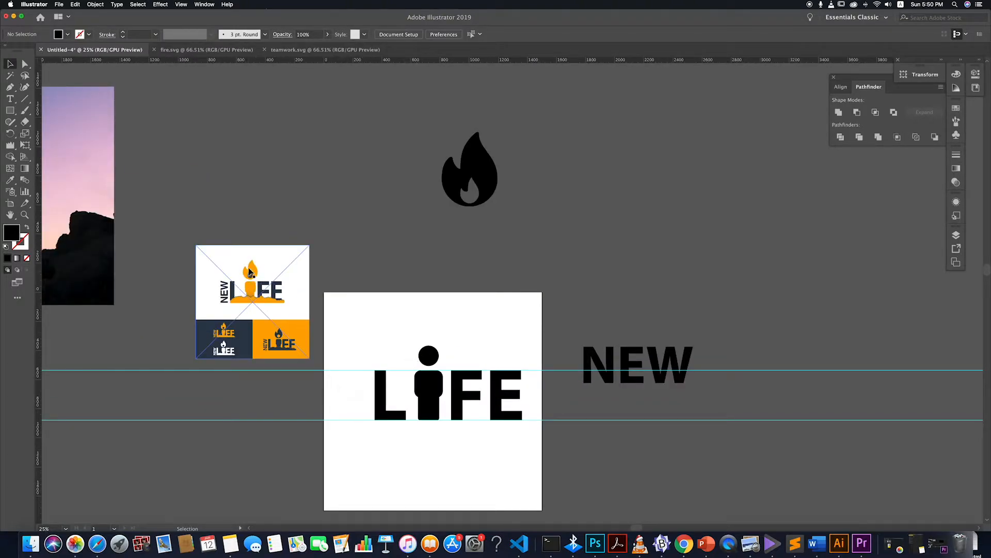
pyautogui.scroll(4, 253, 279)
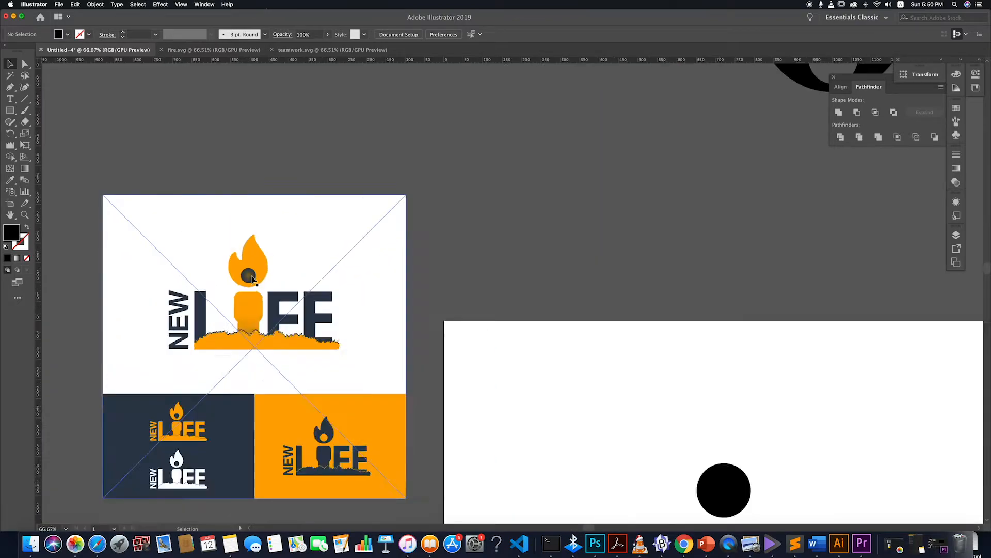
pyautogui.scroll(-7, 325, 329)
pyautogui.scroll(5, 509, 320)
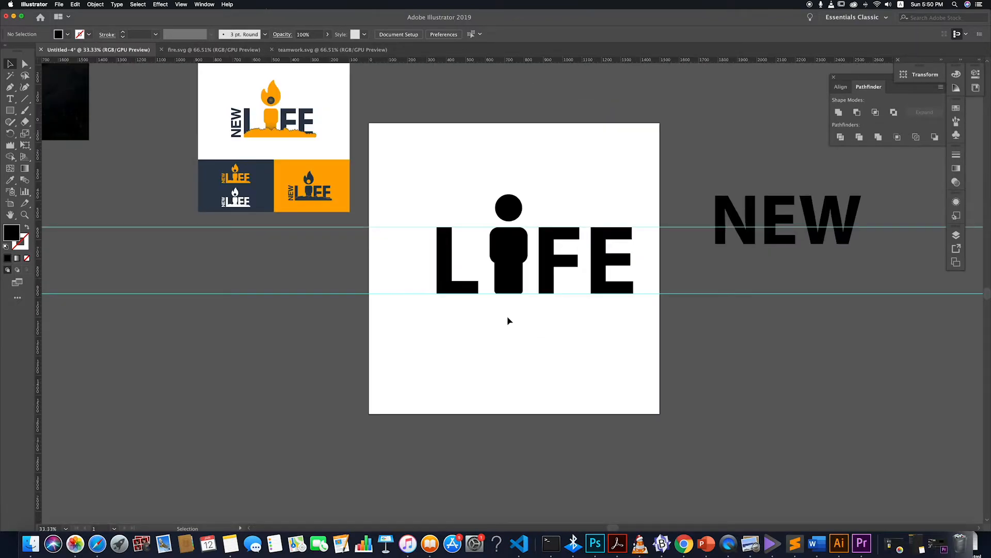
pyautogui.scroll(-2, 509, 320)
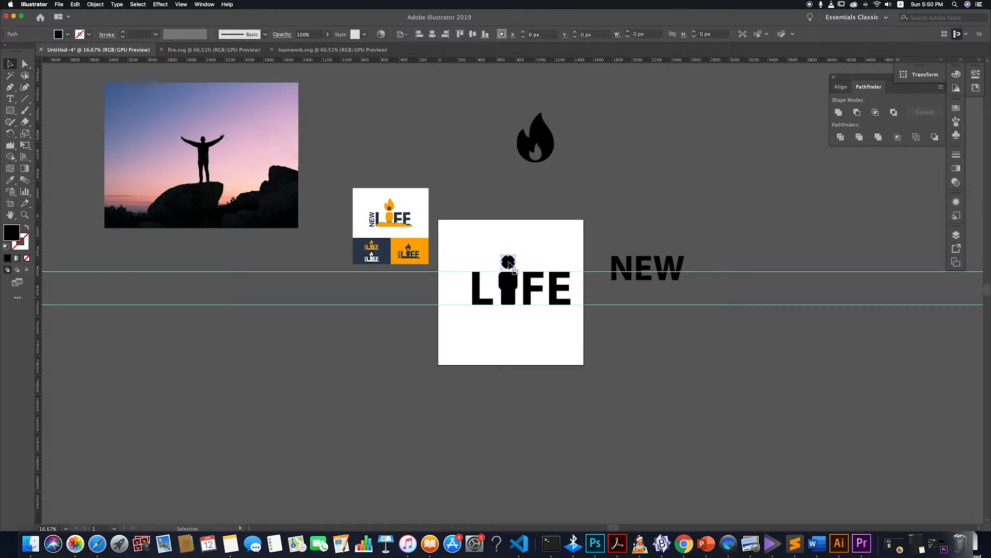
pyautogui.moveTo(542, 151); pyautogui.dragTo(559, 243)
pyautogui.scroll(2, 559, 243)
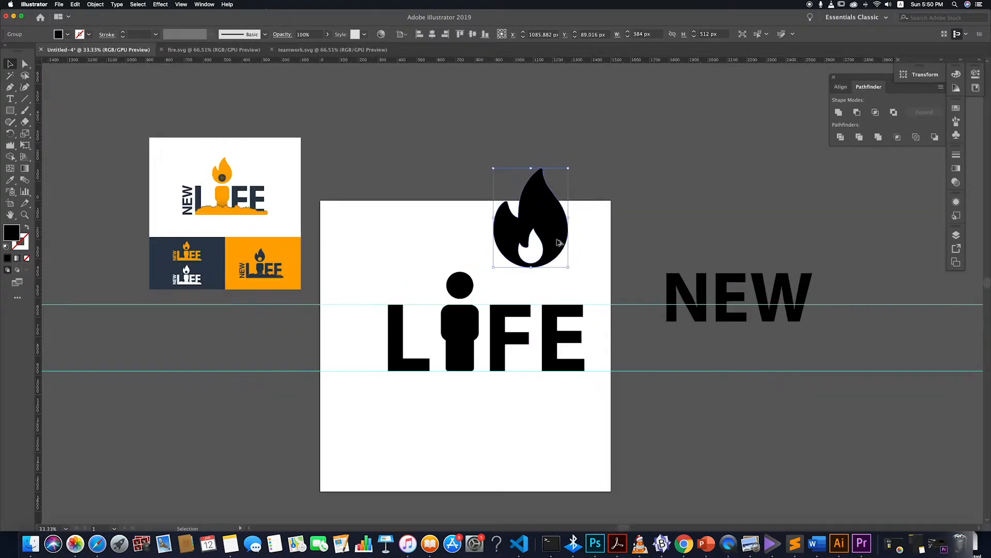
pyautogui.click(601, 244)
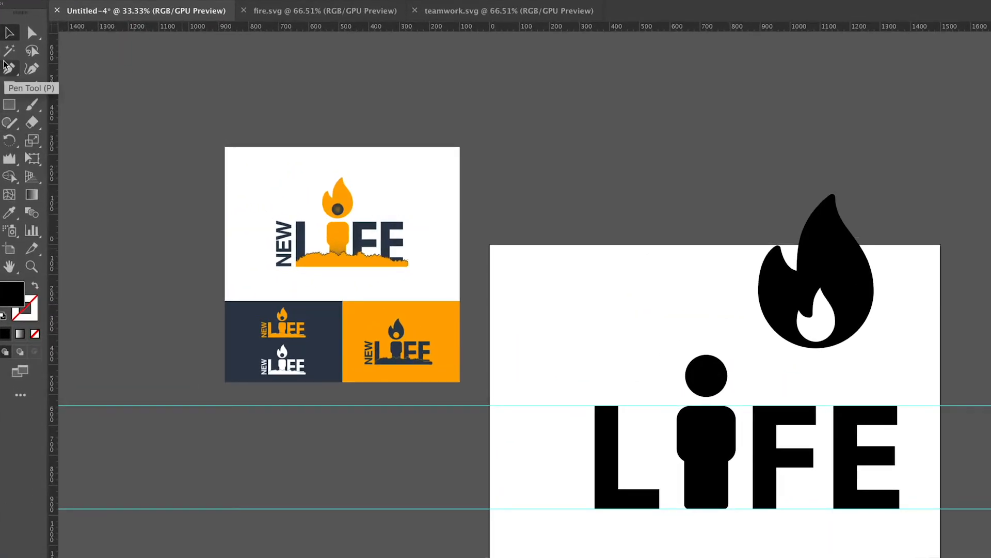
# - Draw a closed black shape with the Pen tool over the flame's inner cutout to cover the white hole
pyautogui.click(11, 70)
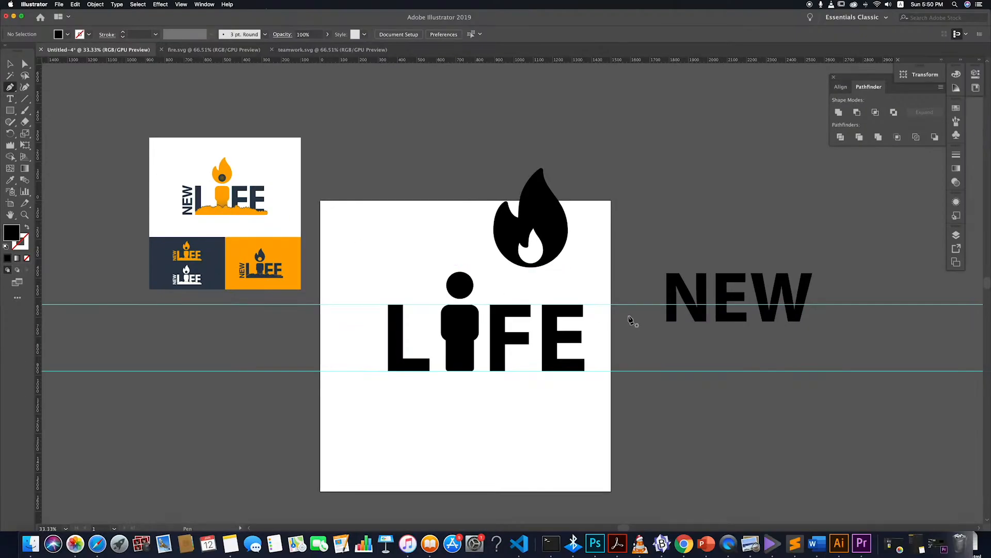
pyautogui.click(511, 235)
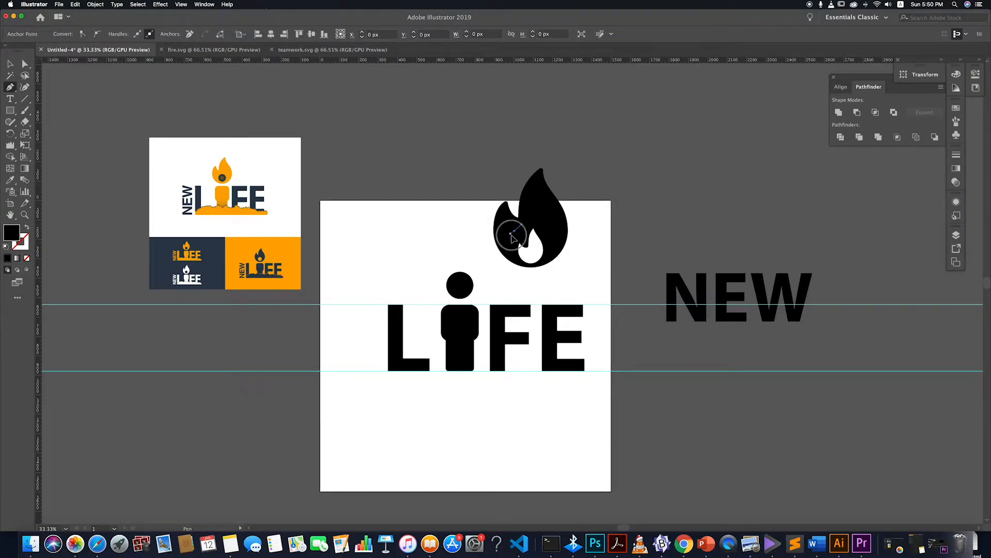
pyautogui.moveTo(516, 263); pyautogui.dragTo(531, 268)
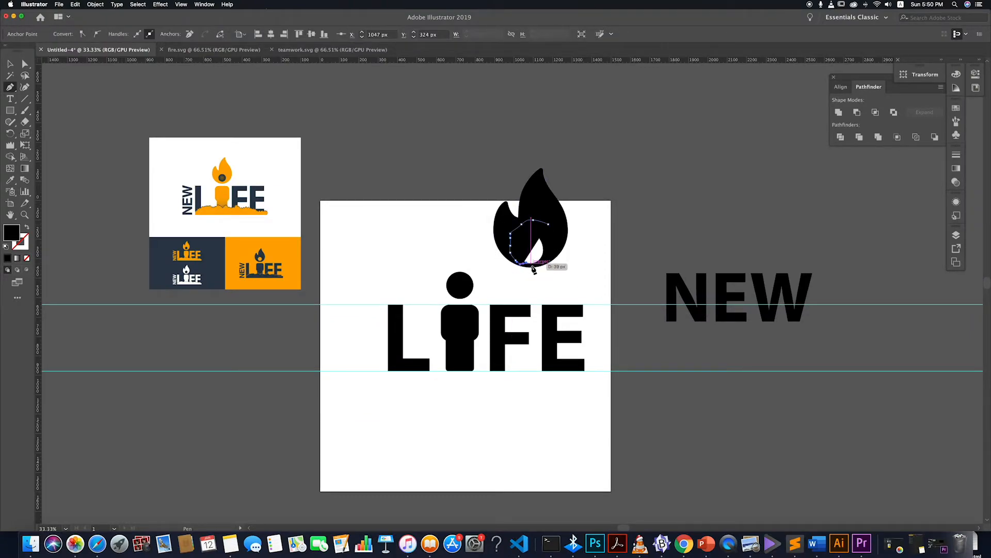
pyautogui.click(531, 263)
pyautogui.click(539, 263)
pyautogui.click(549, 257)
pyautogui.click(556, 241)
pyautogui.click(548, 224)
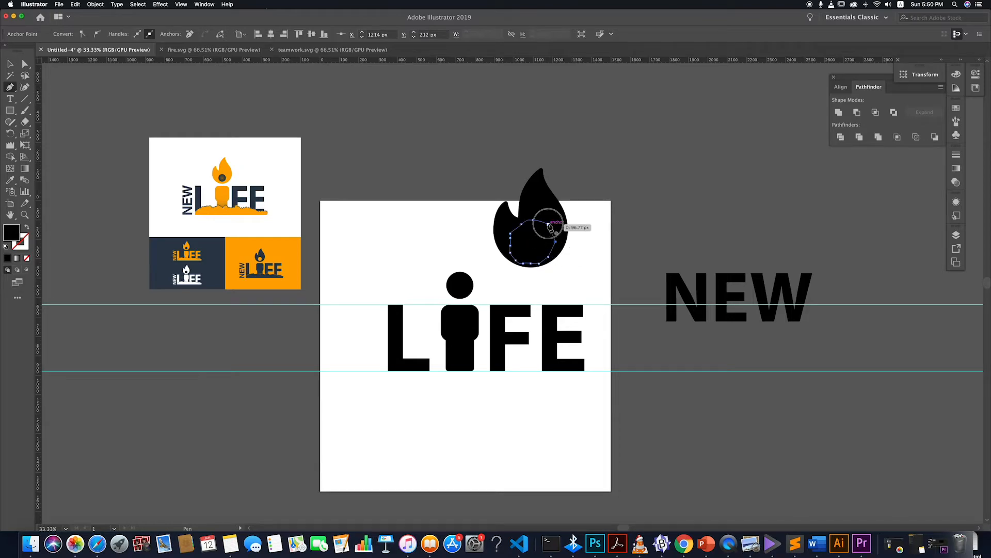
# - Close the Pen path that covers the white hole inside the flame
pyautogui.click(548, 225)
pyautogui.press('v')
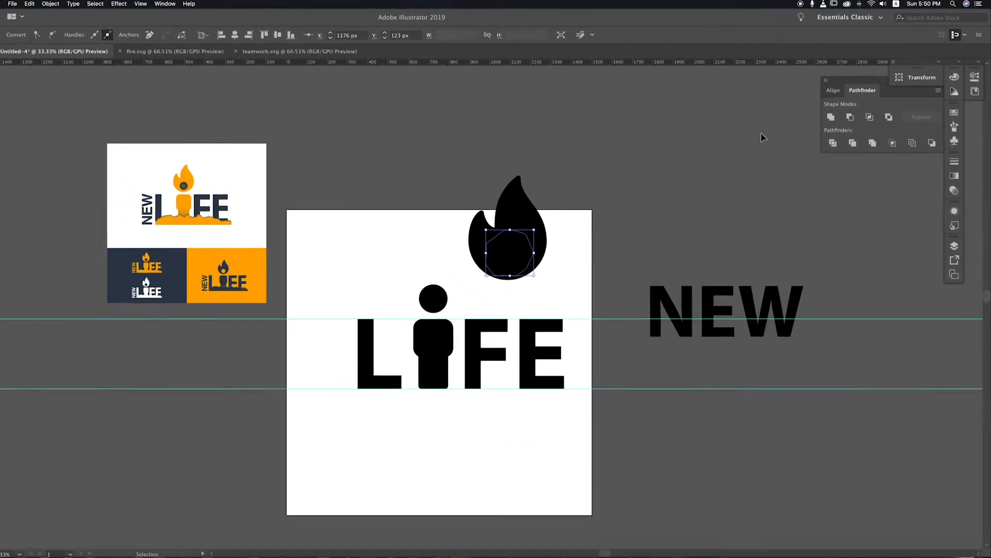
# - Try to unite the flame with the black shape covering its inner hole
pyautogui.click(165, 4)
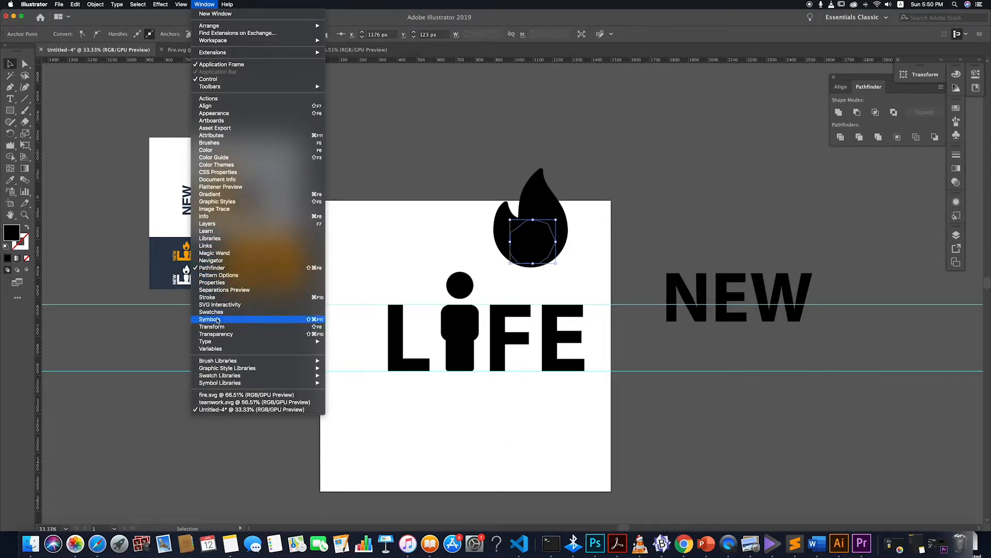
pyautogui.click(582, 201)
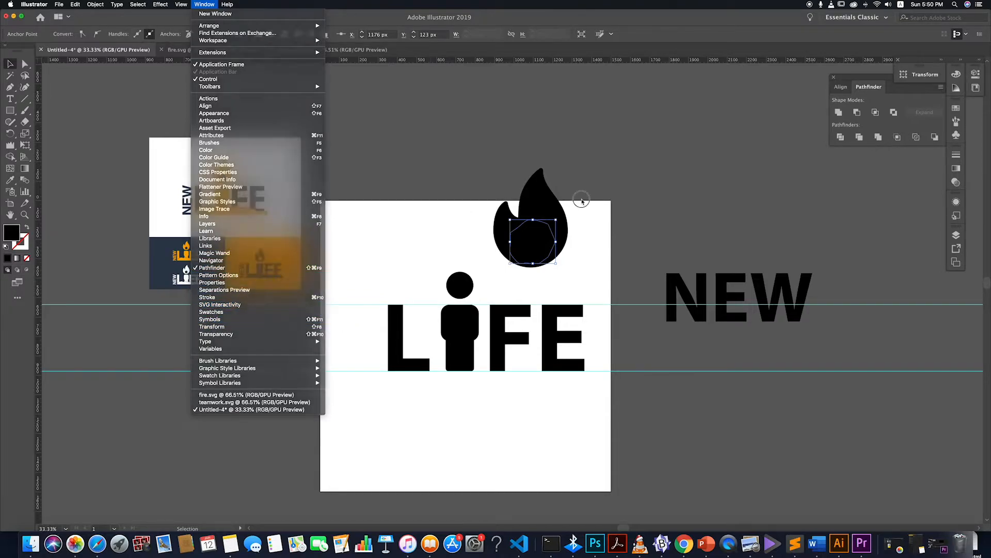
pyautogui.keyDown('shift'); pyautogui.click(546, 202); pyautogui.keyUp('shift')
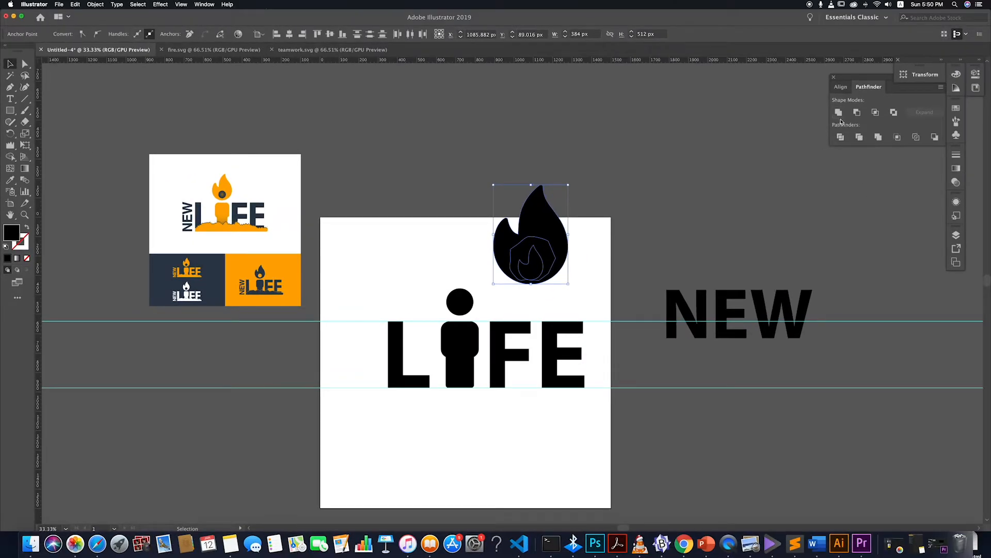
pyautogui.click(839, 112)
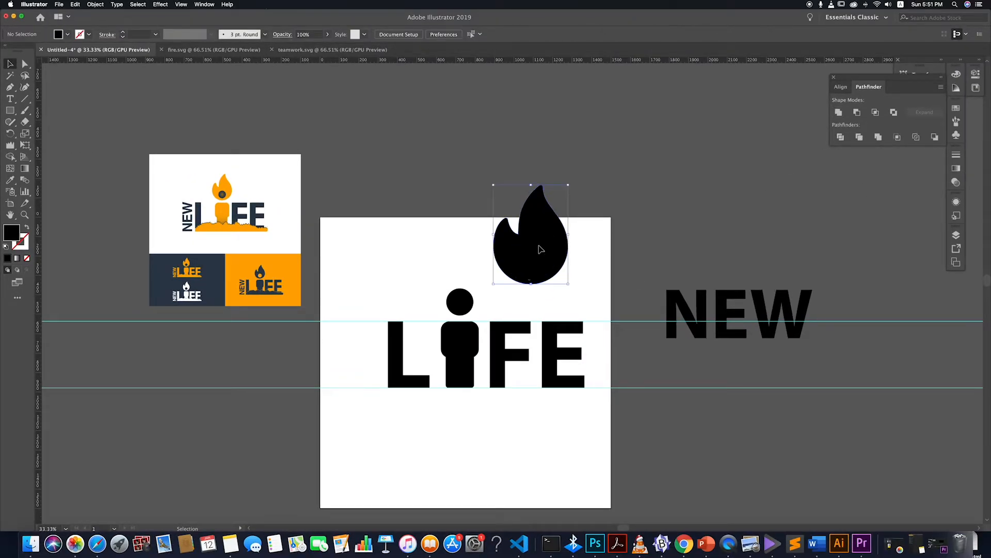
pyautogui.click(577, 261)
# - Examine the flame icon's outline up close and within the whole layout
pyautogui.press('super+minus')
pyautogui.press('super+minus')
pyautogui.press('super+minus')
pyautogui.press('super+minus')
pyautogui.press('super+minus')
pyautogui.press('super+minus')
pyautogui.press('super+equal')
pyautogui.press('super+equal')
pyautogui.press('super+equal')
pyautogui.press('super+equal')
pyautogui.press('super+equal')
pyautogui.press('super+equal')
pyautogui.press('super+equal')
pyautogui.press('super+equal')
pyautogui.press('super+equal')
pyautogui.press('super+equal')
pyautogui.press('super+equal')
pyautogui.press('super+equal')
pyautogui.press('super+equal')
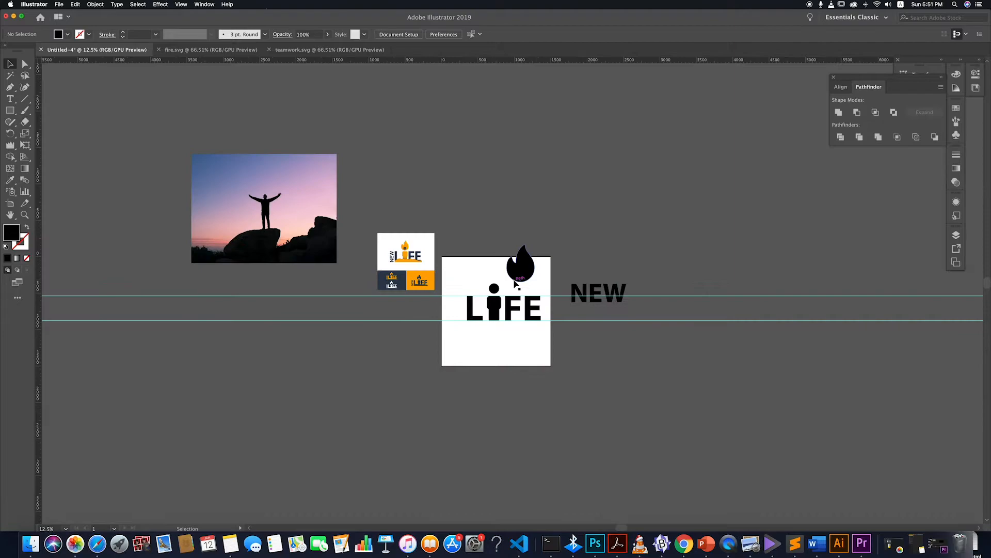
pyautogui.press('super+minus')
pyautogui.press('super+minus')
pyautogui.press('super+minus')
pyautogui.press('super+minus')
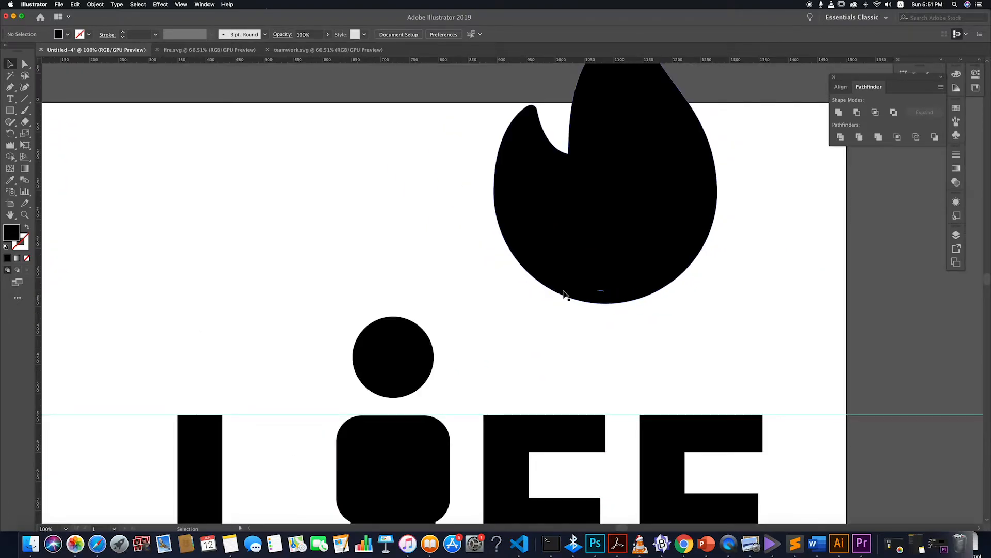
# - Check which separate shapes make up the flame by selecting its outline and the covering shape individually
pyautogui.click(565, 294)
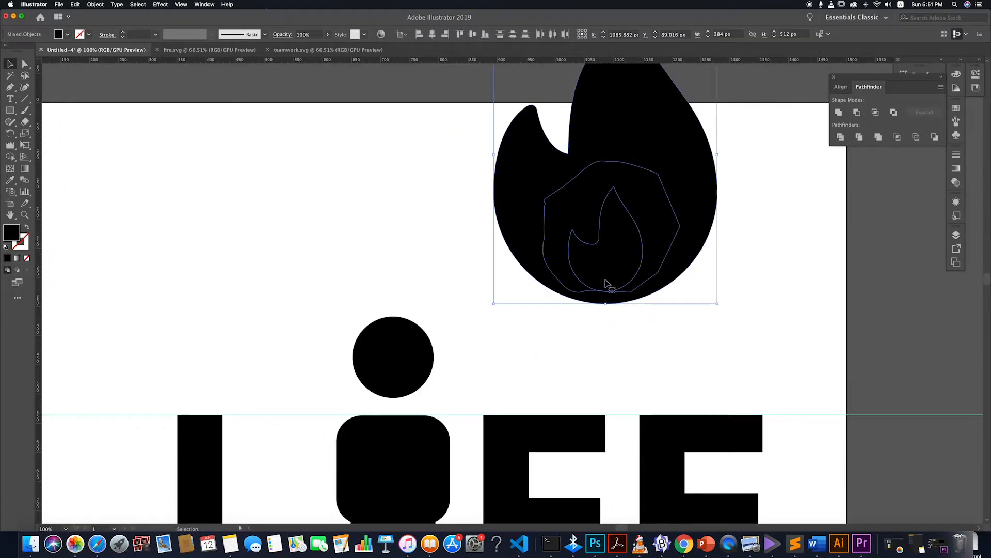
pyautogui.click(646, 328)
pyautogui.click(615, 202)
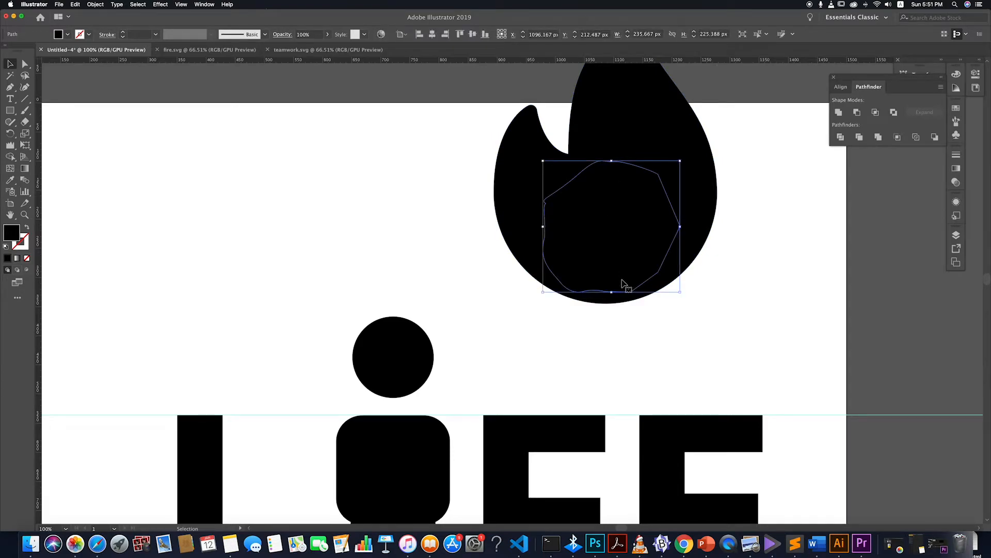
pyautogui.moveTo(612, 292); pyautogui.dragTo(611, 295)
pyautogui.click(614, 324)
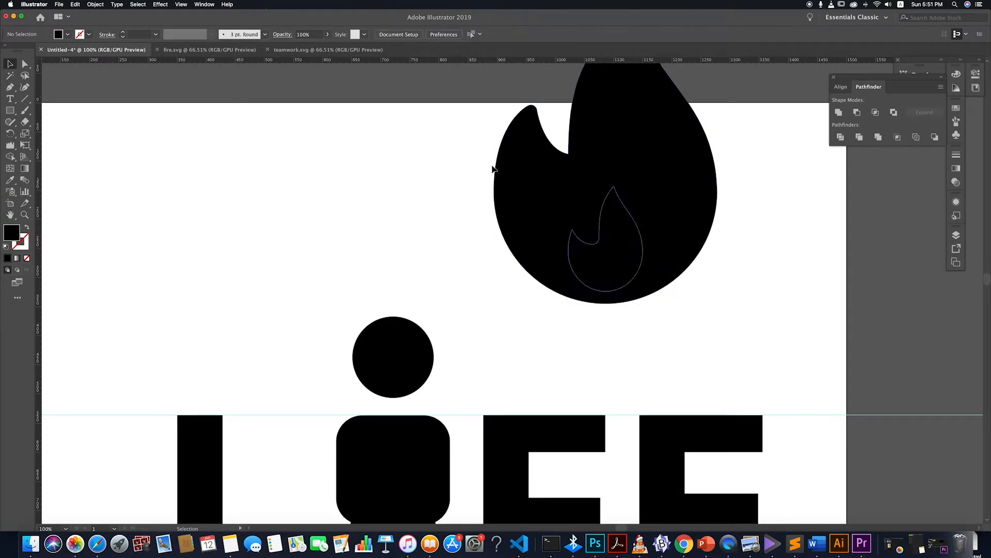
pyautogui.click(514, 170)
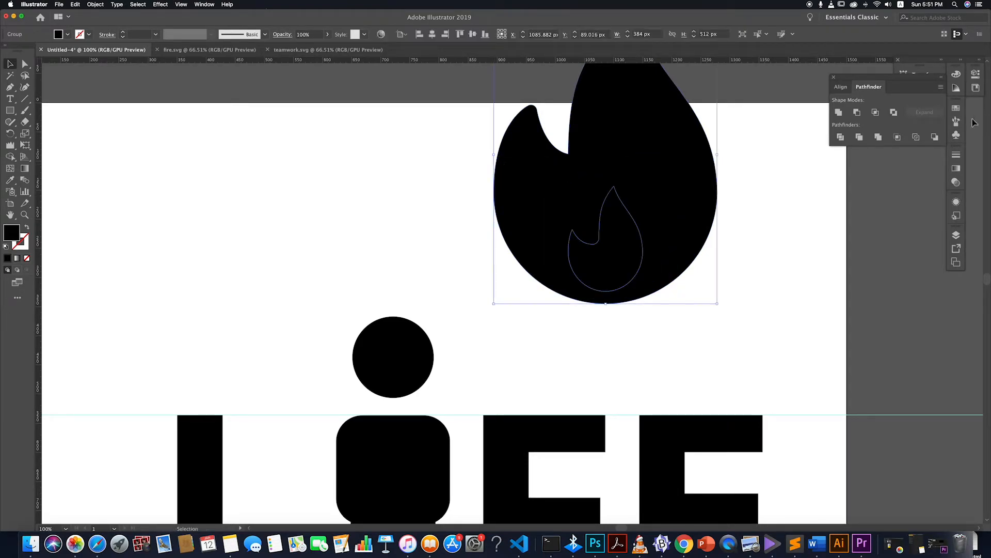
pyautogui.click(783, 202)
pyautogui.scroll(-6, 783, 203)
pyautogui.scroll(3, 722, 194)
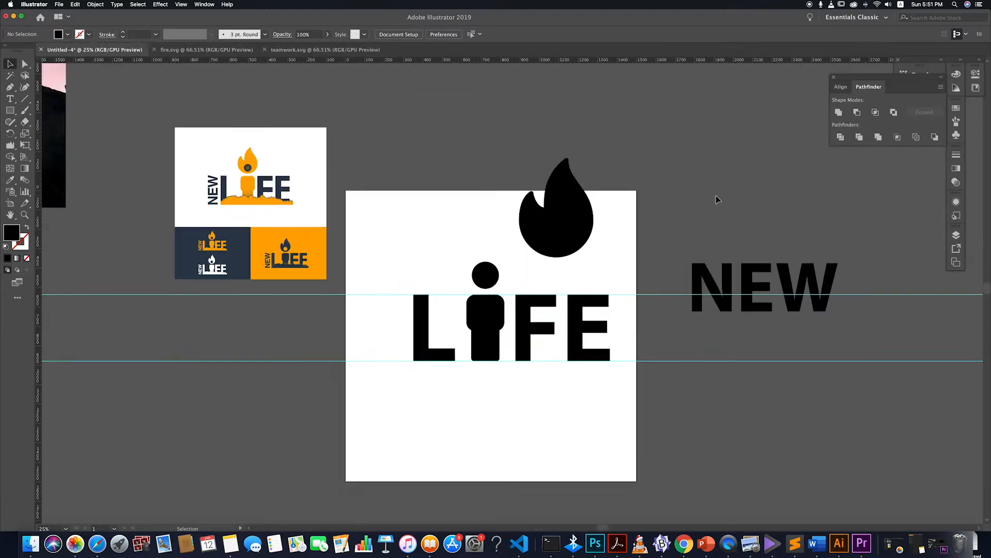
# - Unite the flame and the shape covering its hole into one solid shape with Pathfinder
pyautogui.moveTo(583, 221); pyautogui.dragTo(511, 254)
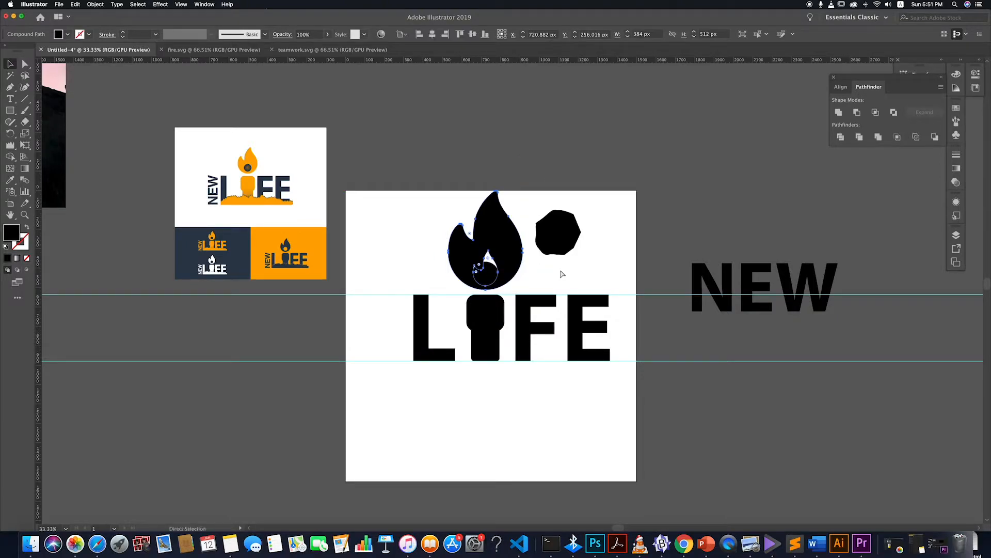
pyautogui.press('super+z')
pyautogui.click(550, 207)
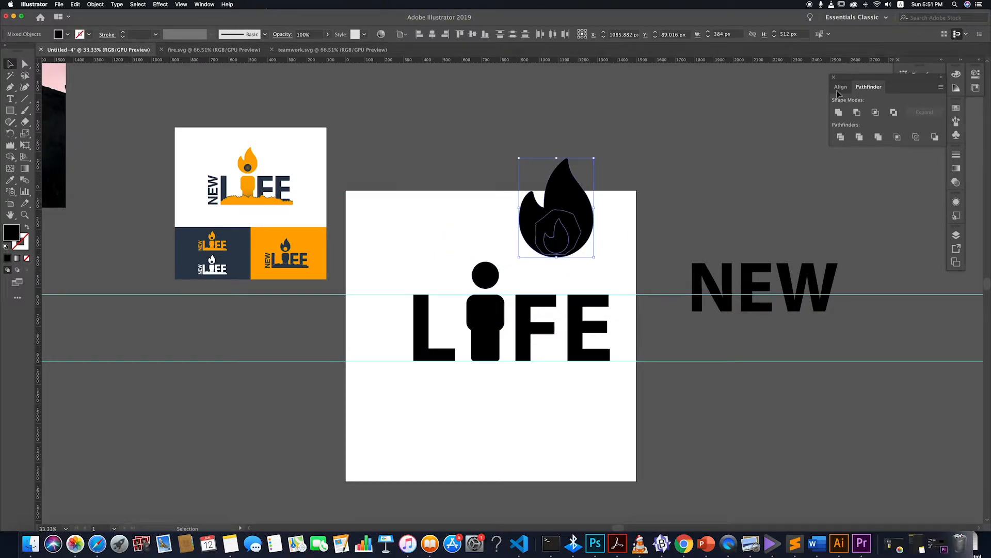
pyautogui.click(838, 114)
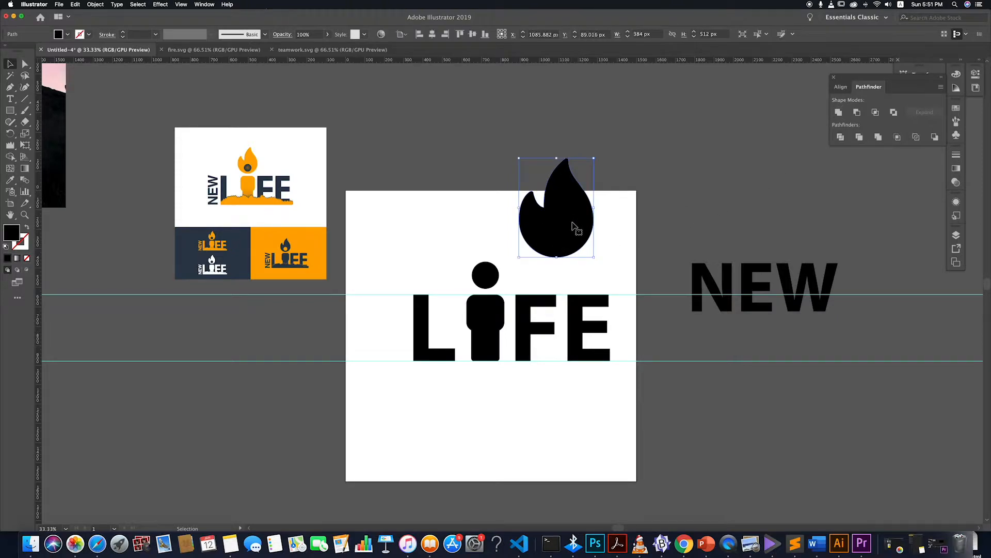
# - Move the solid flame over the person's head, centred above the body, and send it to the back
pyautogui.moveTo(562, 212); pyautogui.dragTo(489, 247)
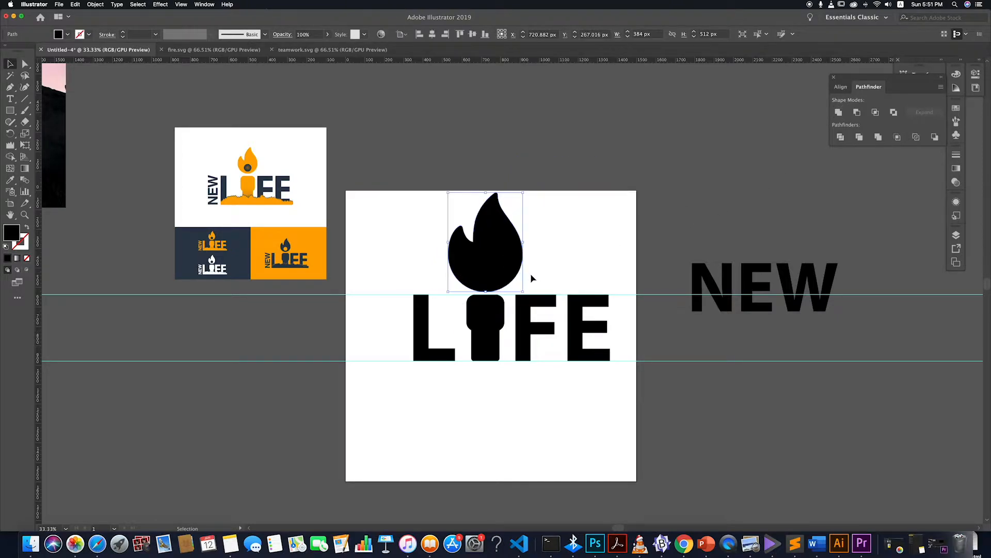
pyautogui.rightClick(499, 256)
pyautogui.moveTo(532, 379)
pyautogui.click(608, 401)
# - Fill the person's round head with white so it stands out against the black flame
pyautogui.click(574, 226)
pyautogui.click(482, 259)
pyautogui.click(562, 262)
pyautogui.click(483, 274)
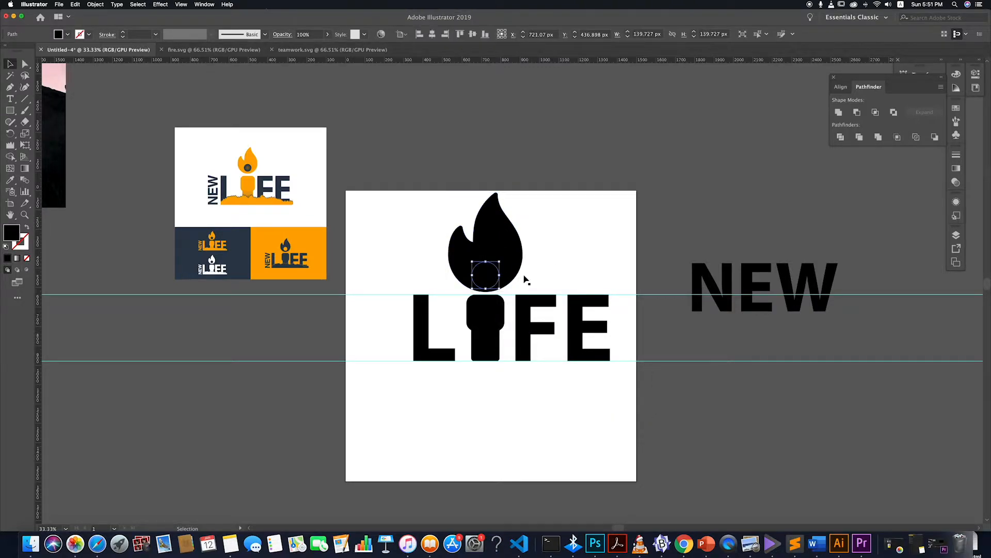
pyautogui.click(636, 217)
pyautogui.press('v')
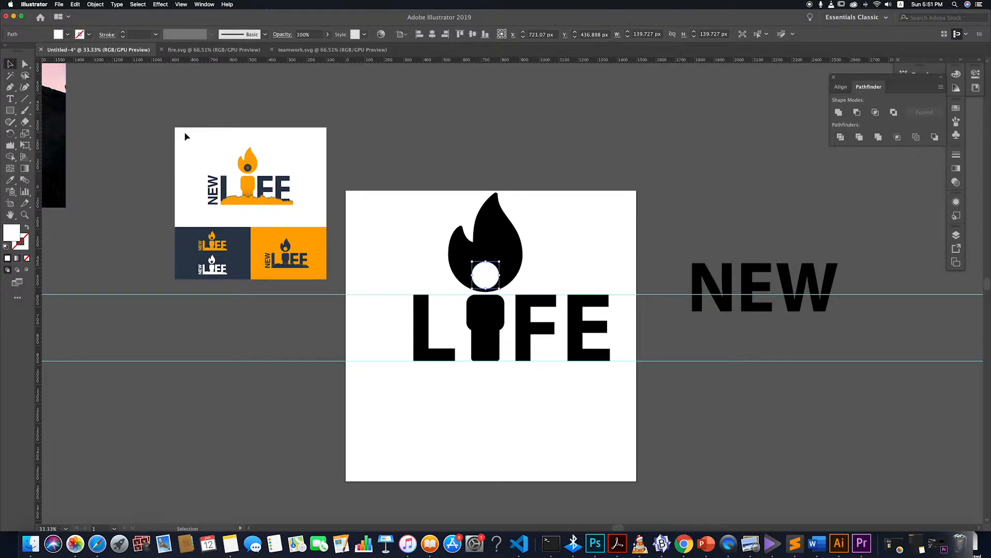
pyautogui.click(535, 243)
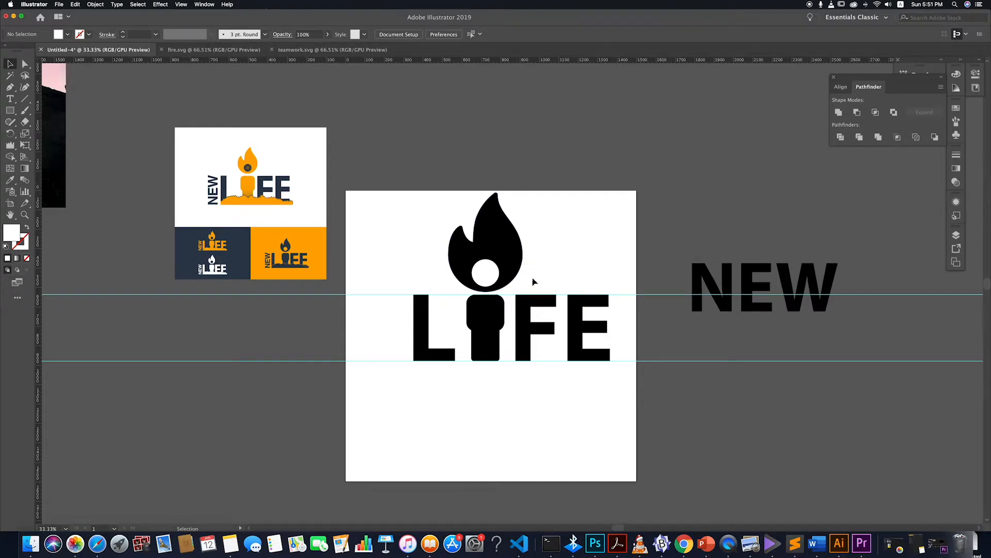
# - Nudge the white head circle and the flame slightly upward, away from the person's body
pyautogui.click(481, 257)
pyautogui.moveTo(488, 271); pyautogui.dragTo(487, 269)
pyautogui.click(538, 271)
# - Try to scale the flame to about 252 by 336 px and lower it around the white head circle
pyautogui.click(508, 229)
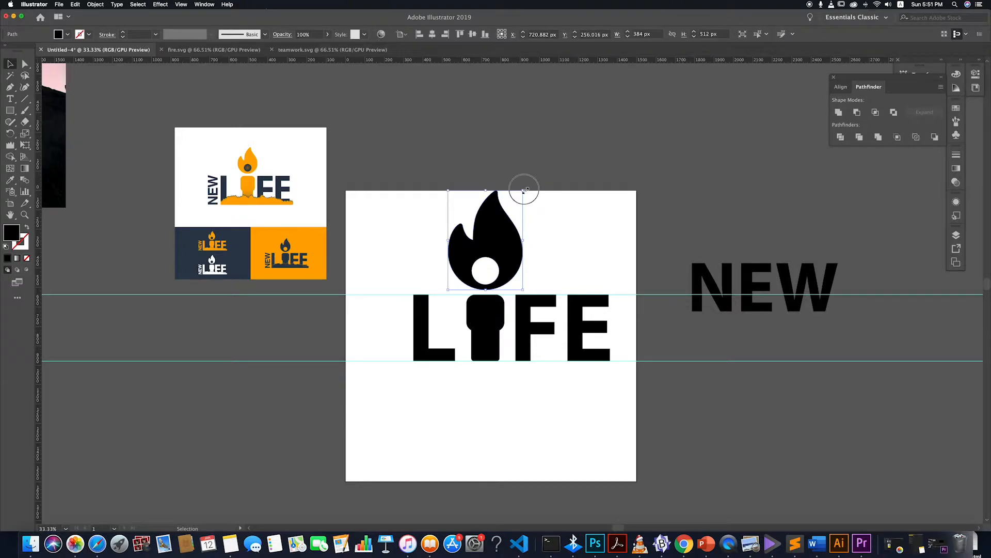
pyautogui.moveTo(523, 190); pyautogui.dragTo(511, 205)
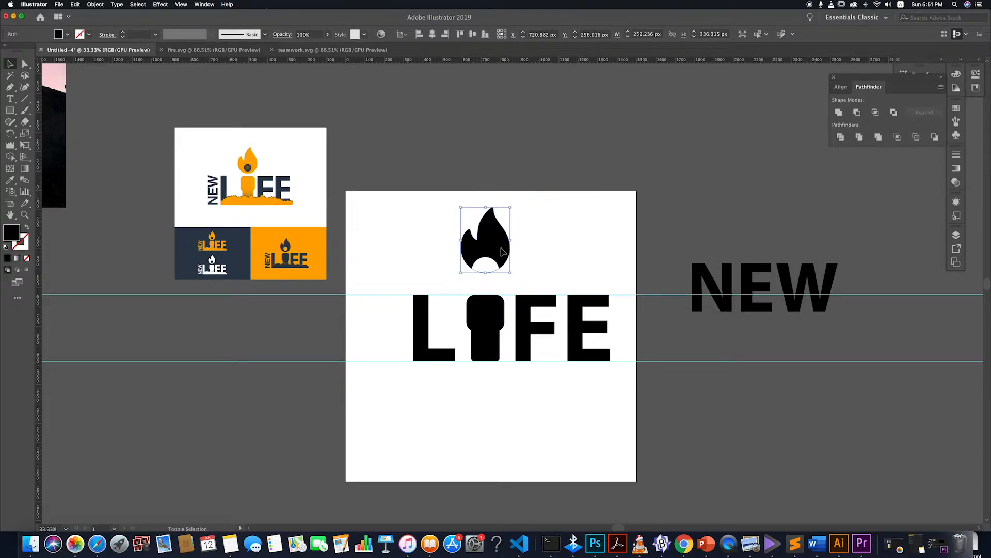
pyautogui.moveTo(505, 247); pyautogui.dragTo(500, 263)
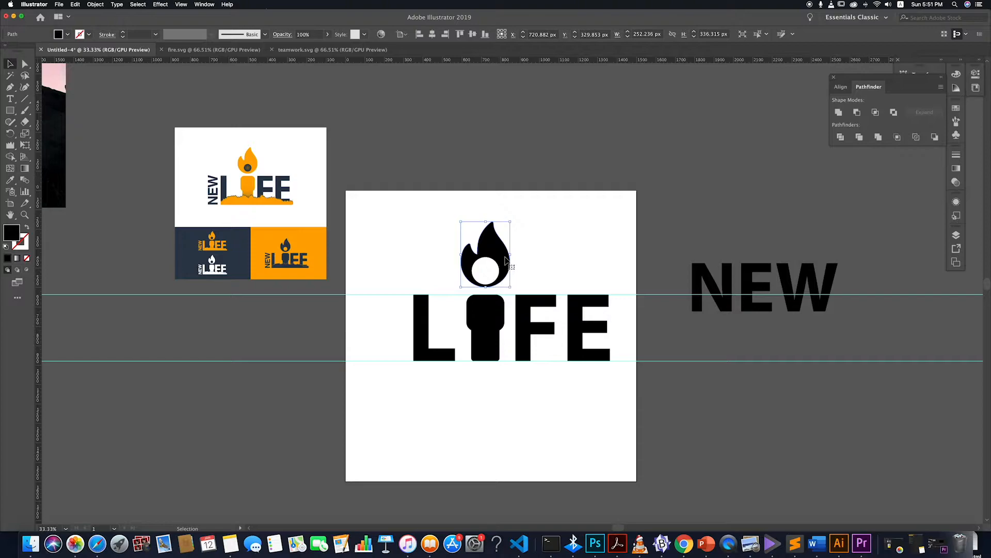
pyautogui.press('super+z')
pyautogui.press('super+z')
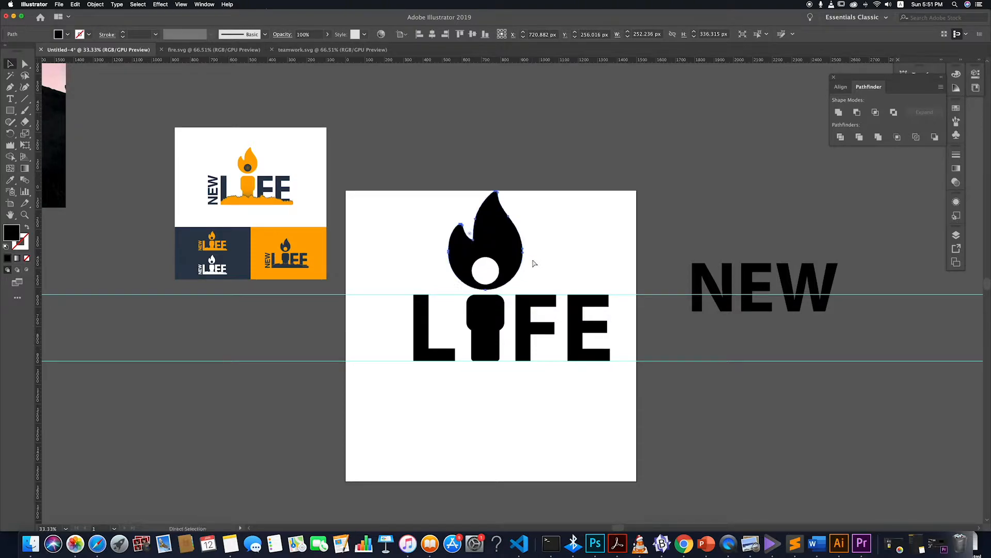
# - Scale the flame to about 360 by 480 px and shift it slightly to the right around the head circle
pyautogui.moveTo(524, 191); pyautogui.dragTo(520, 195)
pyautogui.click(531, 235)
pyautogui.moveTo(510, 262)
pyautogui.mouseDown()
pyautogui.moveTo(499, 257)
pyautogui.moveTo(514, 261)
pyautogui.mouseUp()
pyautogui.click(549, 269)
pyautogui.click(497, 270)
pyautogui.click(538, 257)
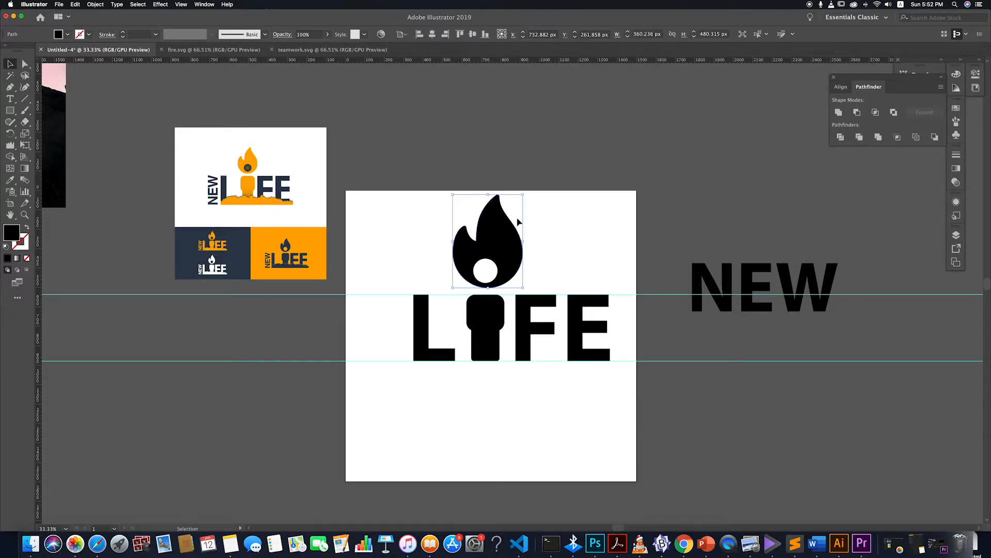
# - Scale the flame to about 316 by 422 px and centre it around the head at about X 721, Y 297 px
pyautogui.moveTo(525, 194); pyautogui.dragTo(519, 197)
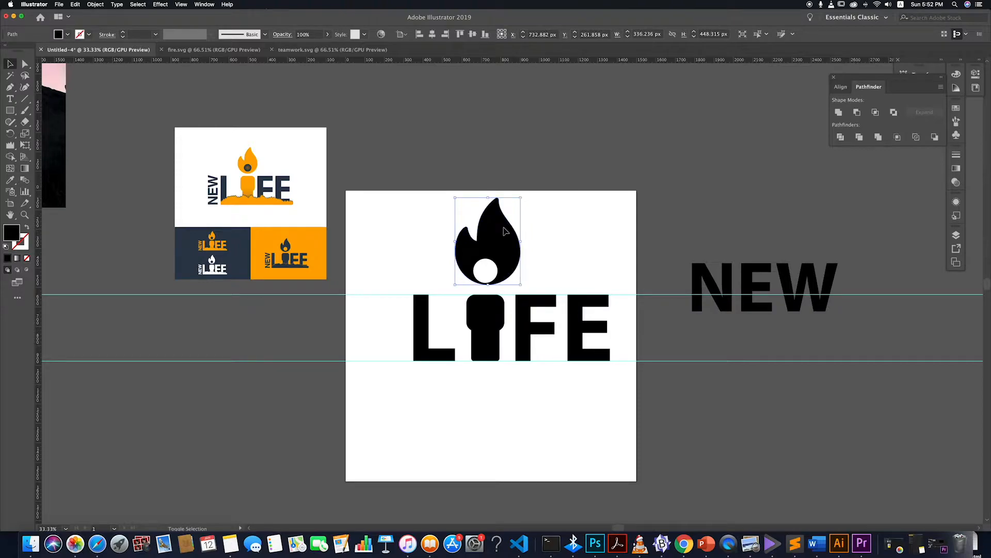
pyautogui.moveTo(507, 238); pyautogui.dragTo(504, 241)
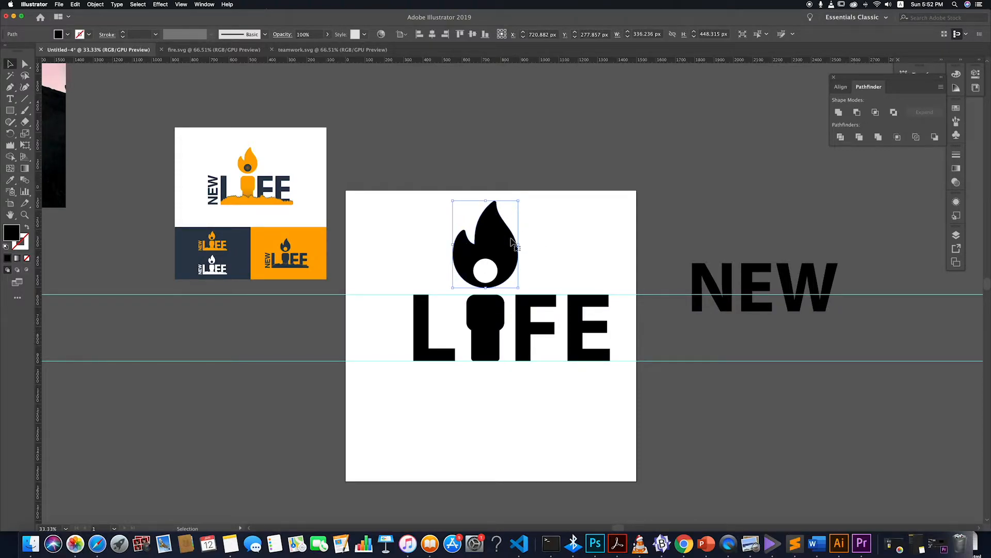
pyautogui.moveTo(518, 200); pyautogui.dragTo(516, 203)
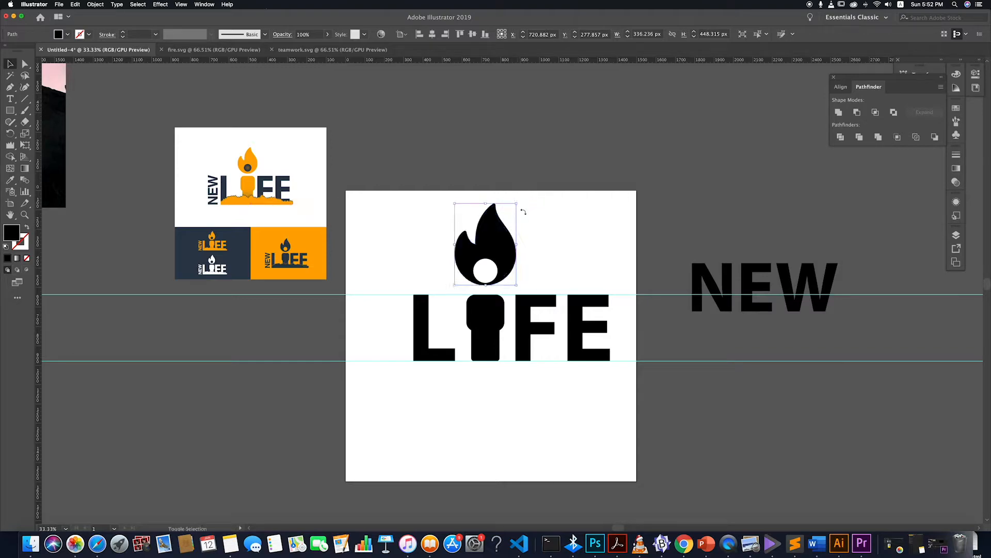
pyautogui.click(537, 233)
pyautogui.moveTo(509, 245); pyautogui.dragTo(509, 250)
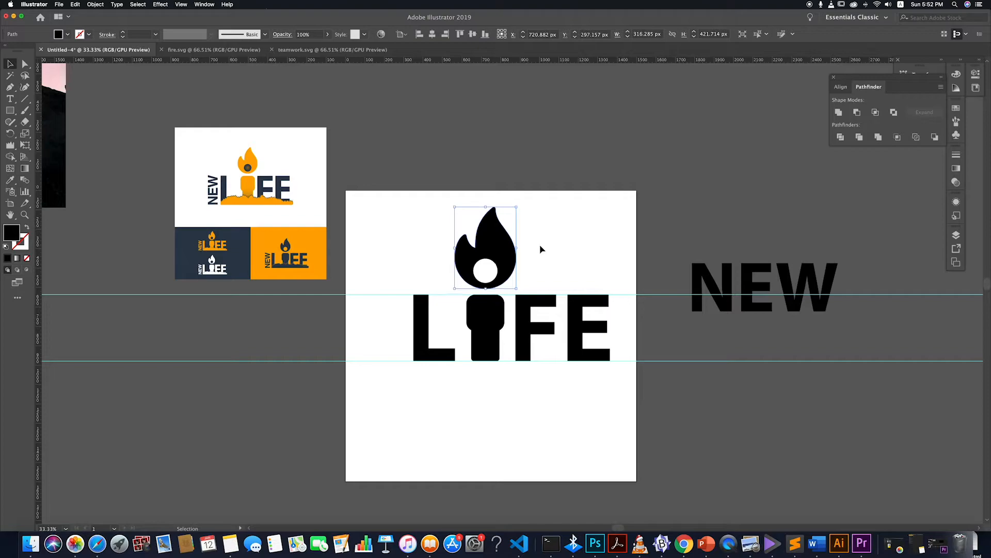
pyautogui.click(578, 241)
# - Compare the artwork with the reference logo, examining the rough ground shape across the base of the letters
pyautogui.scroll(-2, 545, 399)
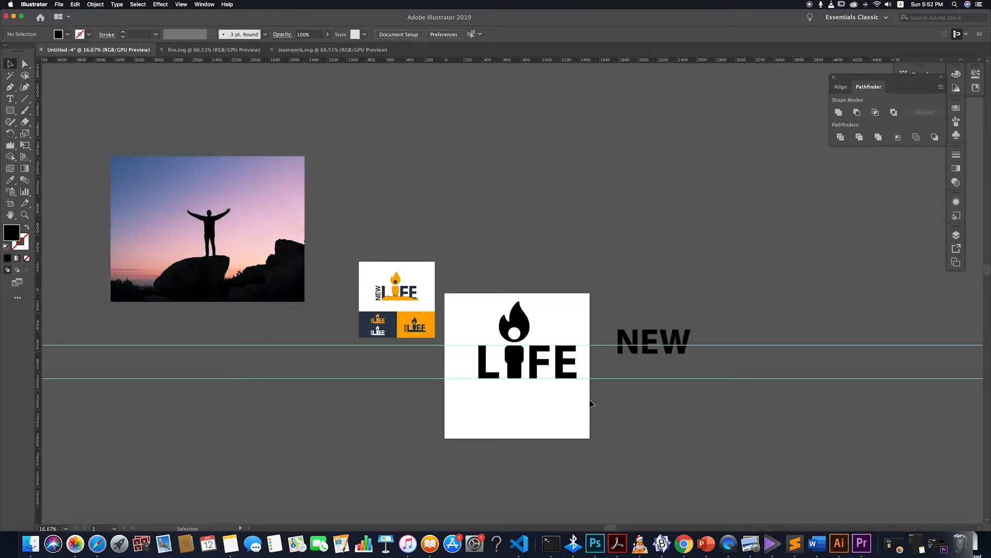
pyautogui.scroll(3, 572, 402)
pyautogui.scroll(-1, 573, 402)
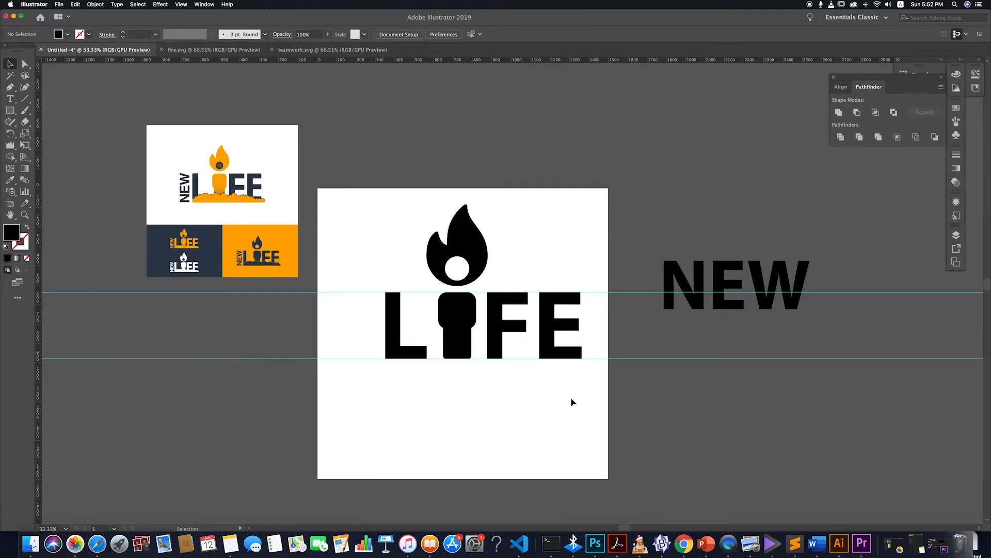
pyautogui.scroll(-1, 544, 387)
pyautogui.scroll(5, 289, 257)
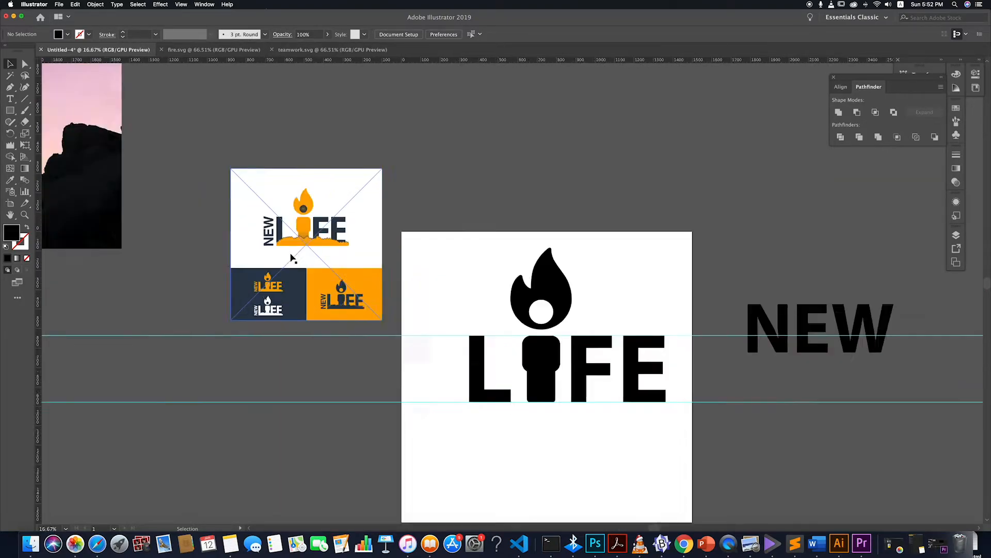
pyautogui.scroll(-4, 456, 253)
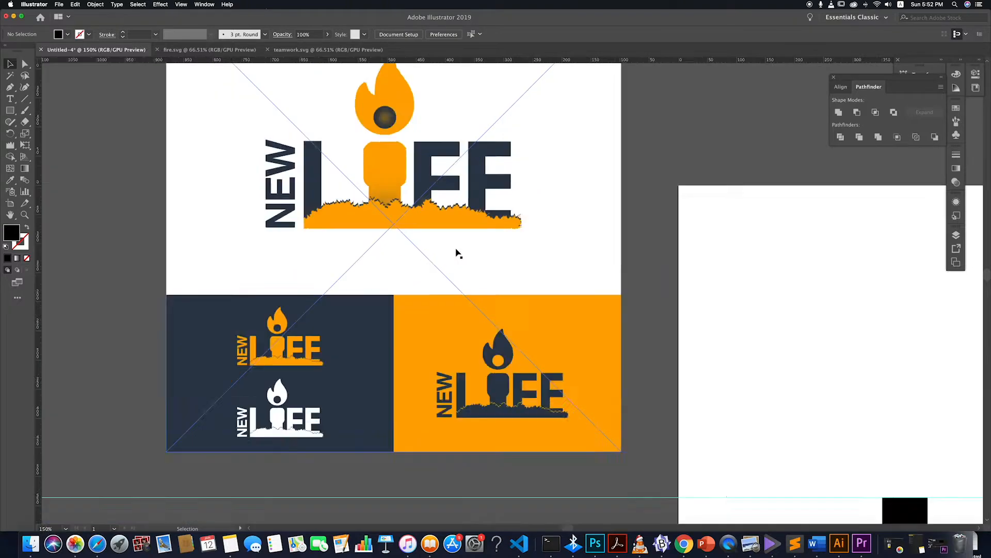
pyautogui.hscroll(5, 750, 406)
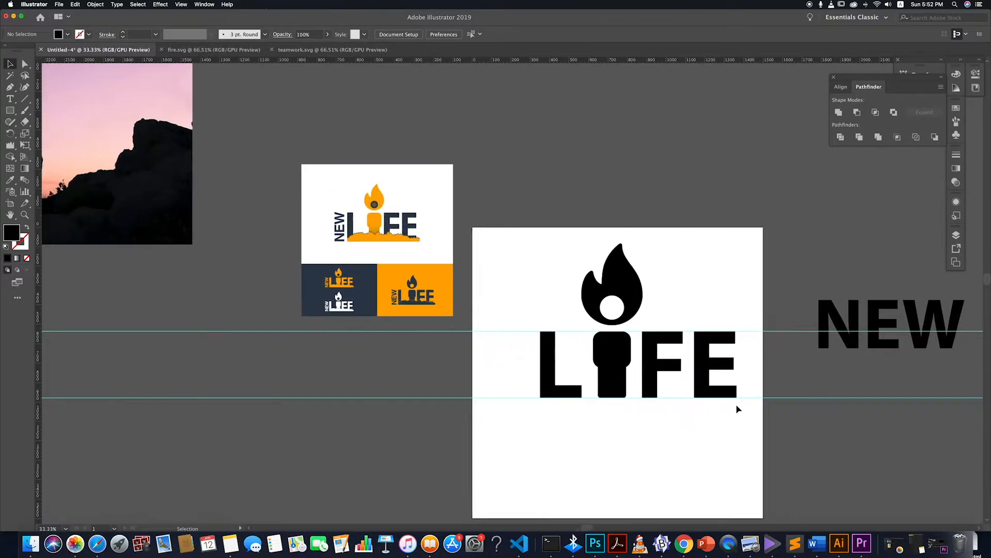
pyautogui.hscroll(2, 635, 403)
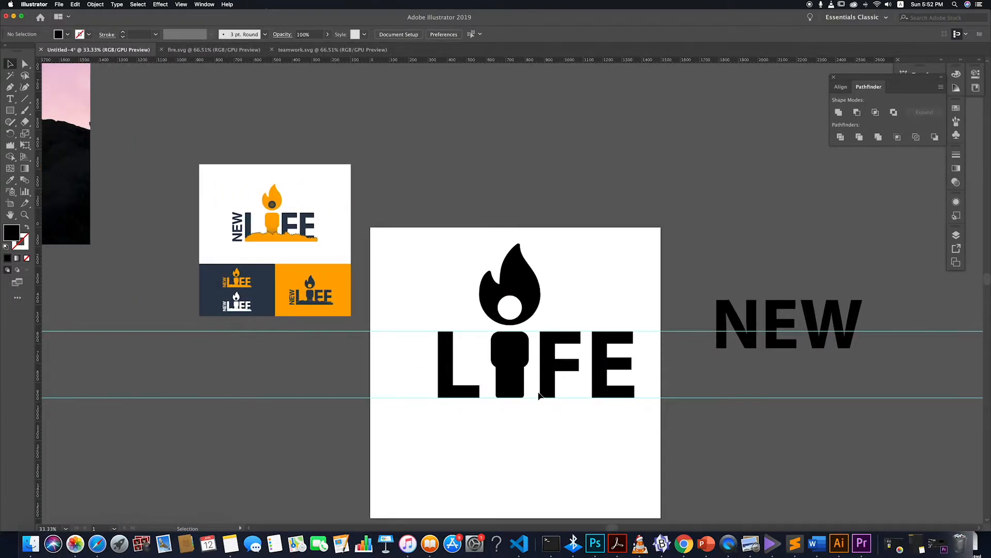
pyautogui.scroll(2, 536, 395)
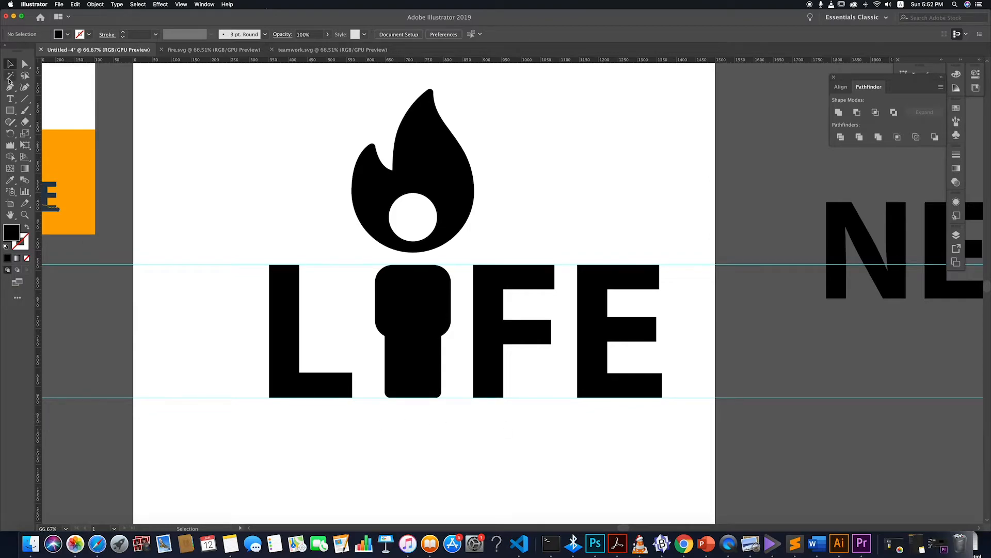
# - Start a Pen tool ground outline at the L's lower outer corner, about X 350, Y 879 px, with a jagged ridge across the L to the figure
pyautogui.click(9, 87)
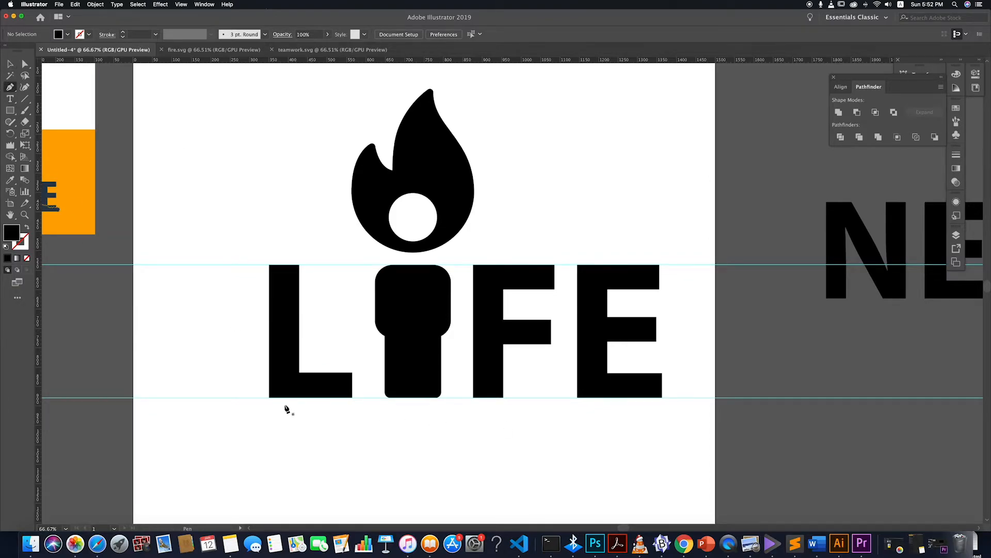
pyautogui.click(269, 398)
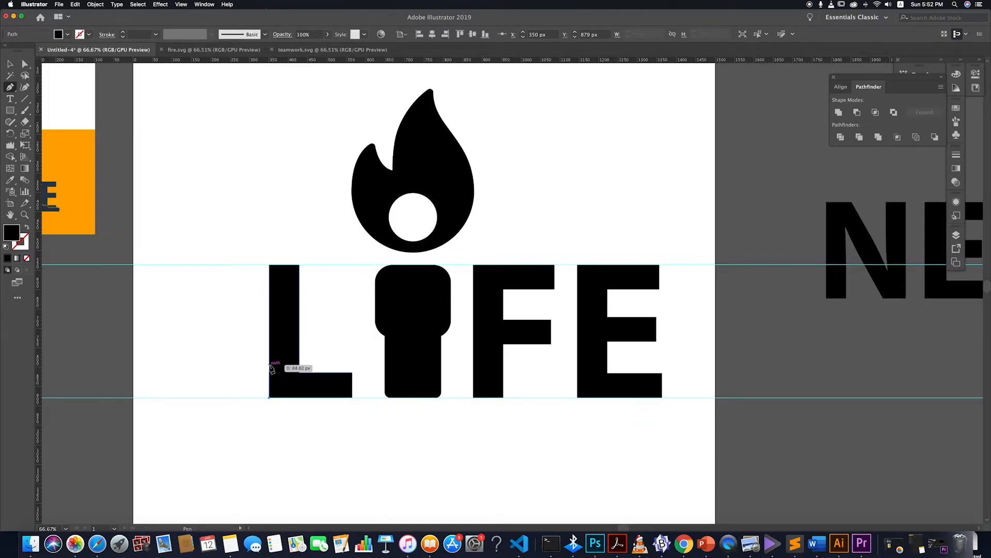
pyautogui.click(269, 366)
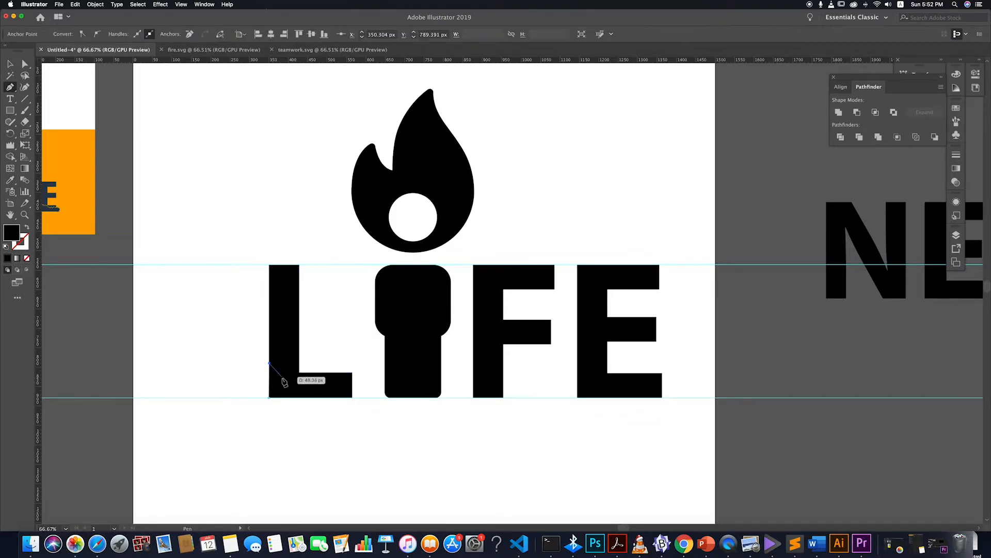
pyautogui.click(283, 376)
pyautogui.click(295, 380)
pyautogui.click(311, 380)
pyautogui.click(315, 371)
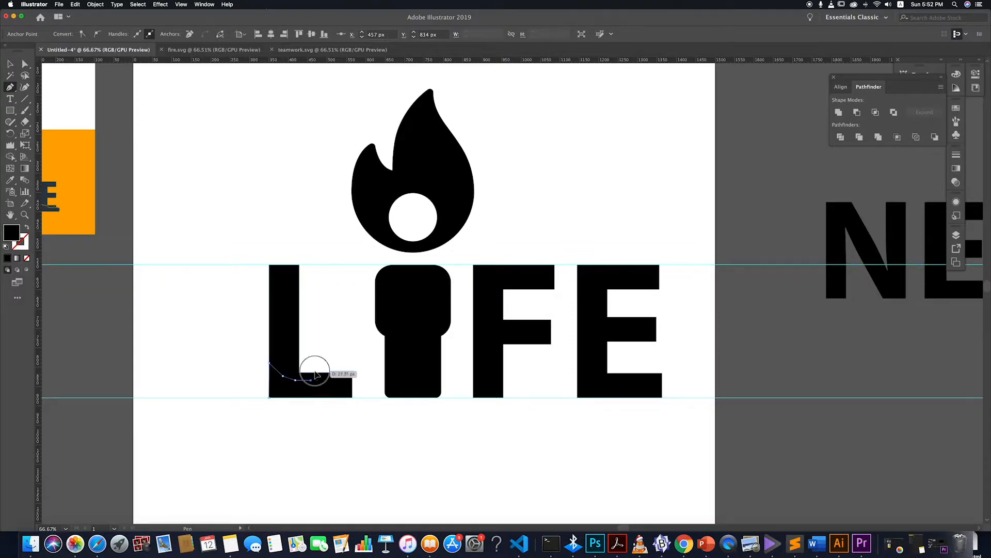
pyautogui.click(326, 362)
pyautogui.click(347, 363)
pyautogui.click(352, 368)
pyautogui.click(365, 370)
pyautogui.click(375, 365)
pyautogui.click(386, 359)
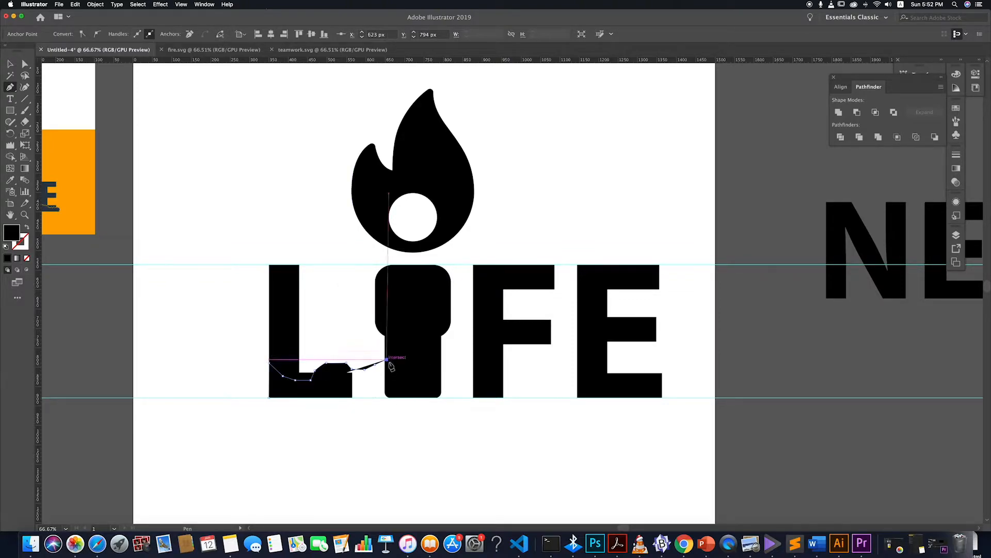
# - Continue the ground outline across the figure's lower body, raising a blunt peak near its middle and ending at its far edge
pyautogui.click(391, 365)
pyautogui.click(404, 367)
pyautogui.click(411, 348)
pyautogui.click(421, 351)
pyautogui.click(427, 365)
pyautogui.click(434, 365)
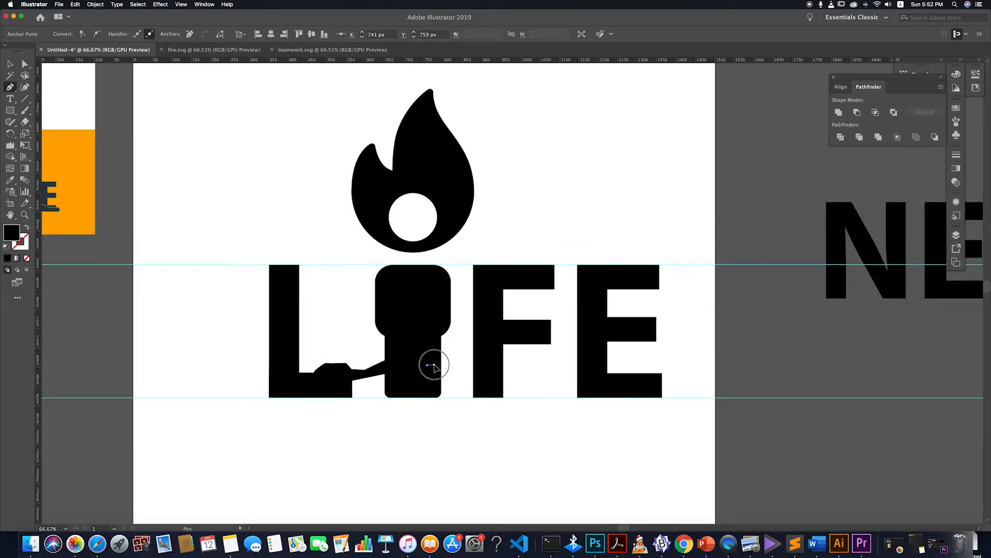
pyautogui.click(441, 364)
# - Extend the ground outline with a sharp peak between the figure and the F, and a low rise beyond the F's stem
pyautogui.click(456, 352)
pyautogui.click(467, 366)
pyautogui.click(493, 367)
pyautogui.click(502, 360)
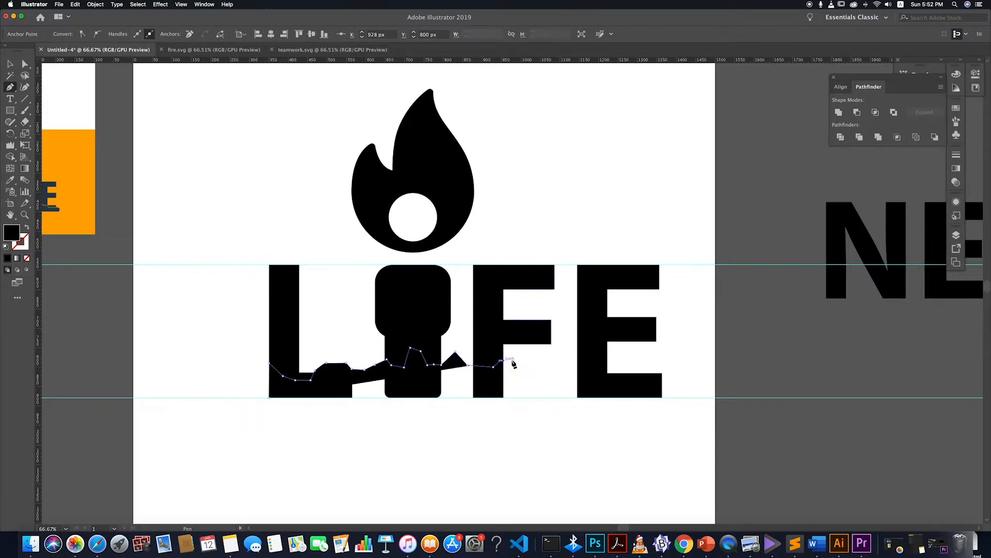
pyautogui.click(514, 360)
pyautogui.click(523, 370)
pyautogui.click(547, 372)
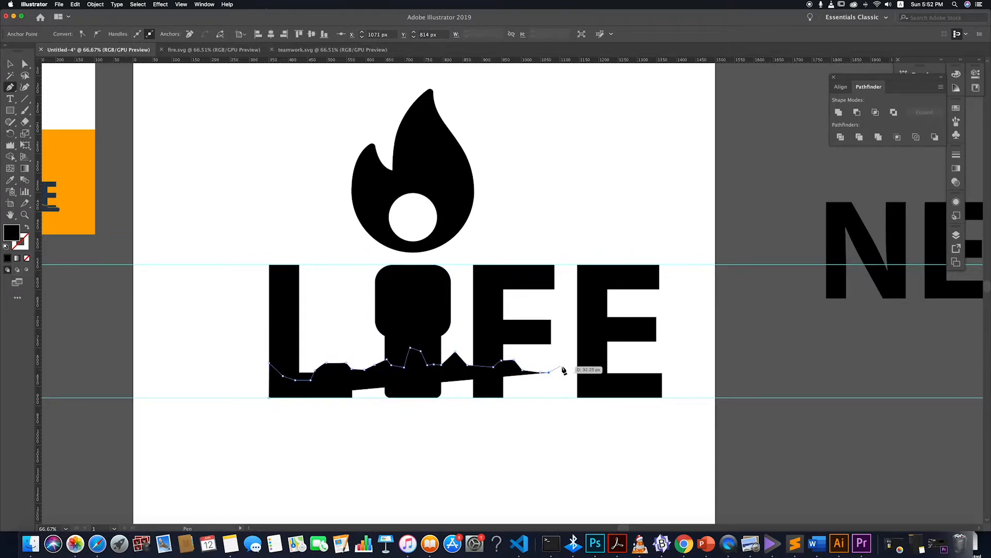
# - Continue the ground outline up to a small peak at the E's near edge and down across the E's stem
pyautogui.click(563, 366)
pyautogui.click(575, 362)
pyautogui.click(581, 370)
pyautogui.click(585, 375)
pyautogui.click(591, 378)
pyautogui.click(595, 377)
pyautogui.click(603, 378)
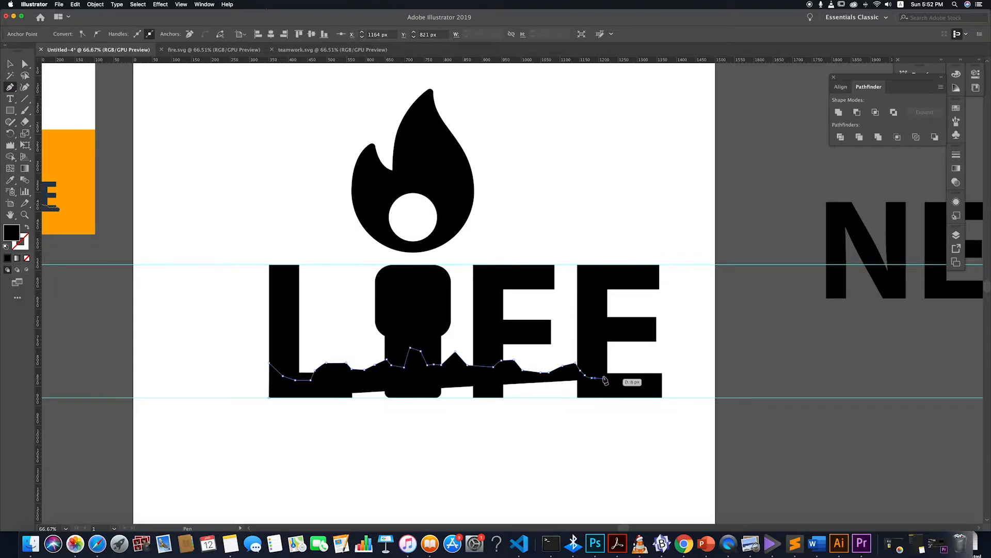
pyautogui.scroll(5, 607, 383)
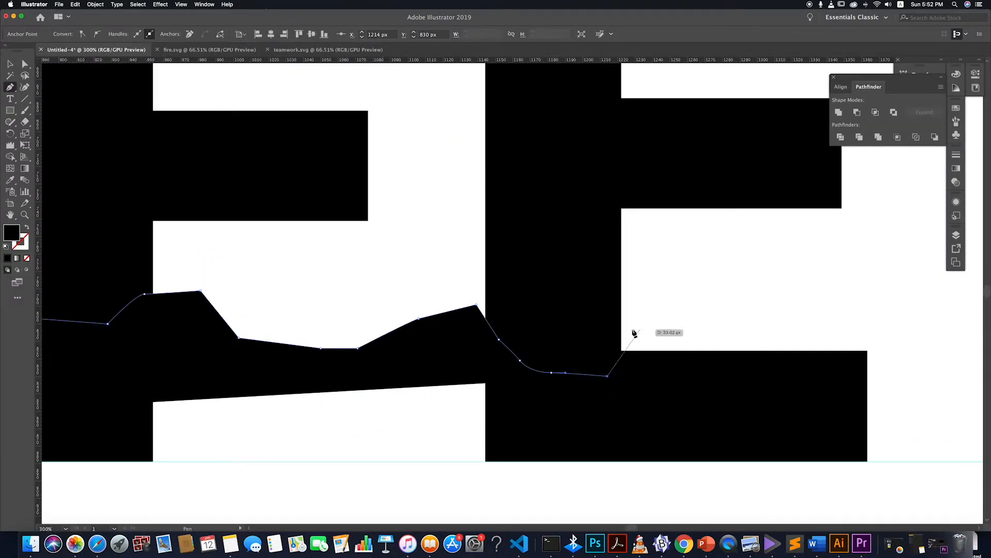
pyautogui.click(627, 321)
pyautogui.click(644, 306)
pyautogui.click(765, 310)
pyautogui.click(895, 305)
pyautogui.click(867, 417)
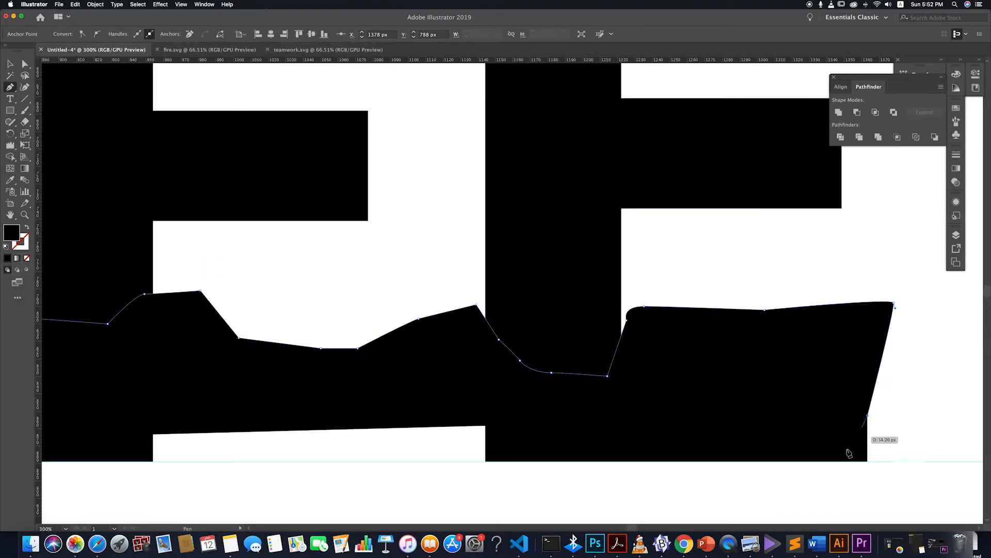
pyautogui.press('super+z')
pyautogui.press('super+z')
pyautogui.press('super+z')
pyautogui.press('super+z')
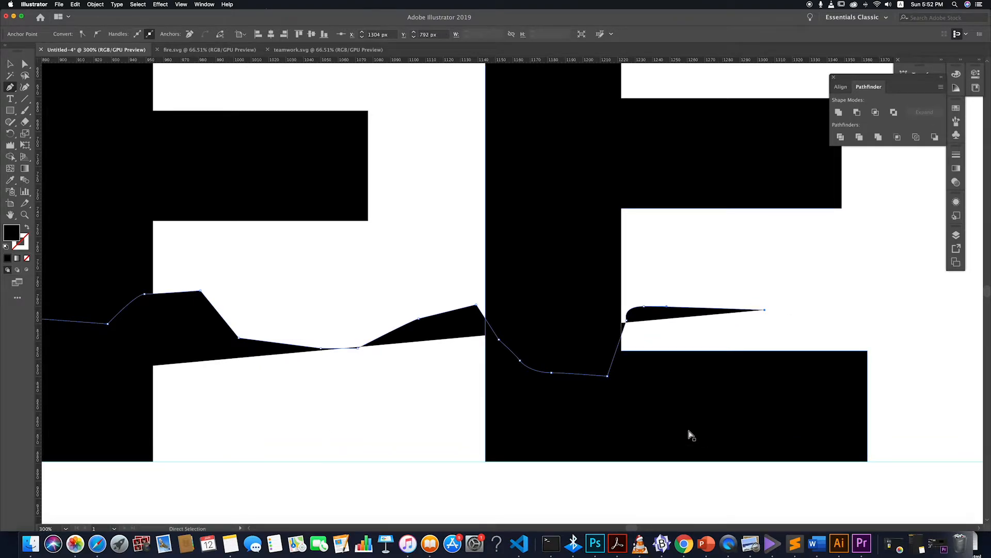
pyautogui.press('super+z')
pyautogui.press('super+z')
pyautogui.press('super+z')
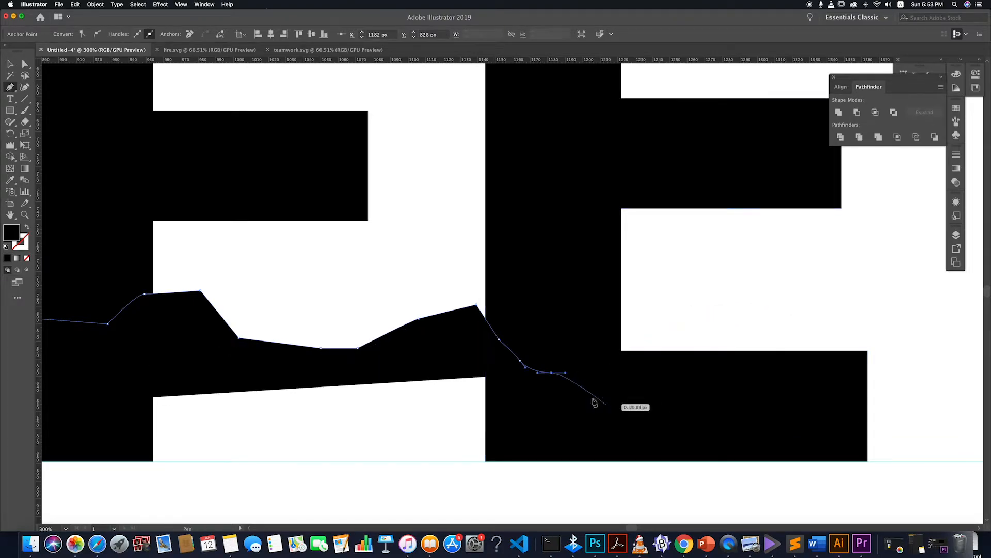
# - Draw the remaining uneven ridge inside the E's lower arm, ending on the letter's outer edge
pyautogui.click(562, 369)
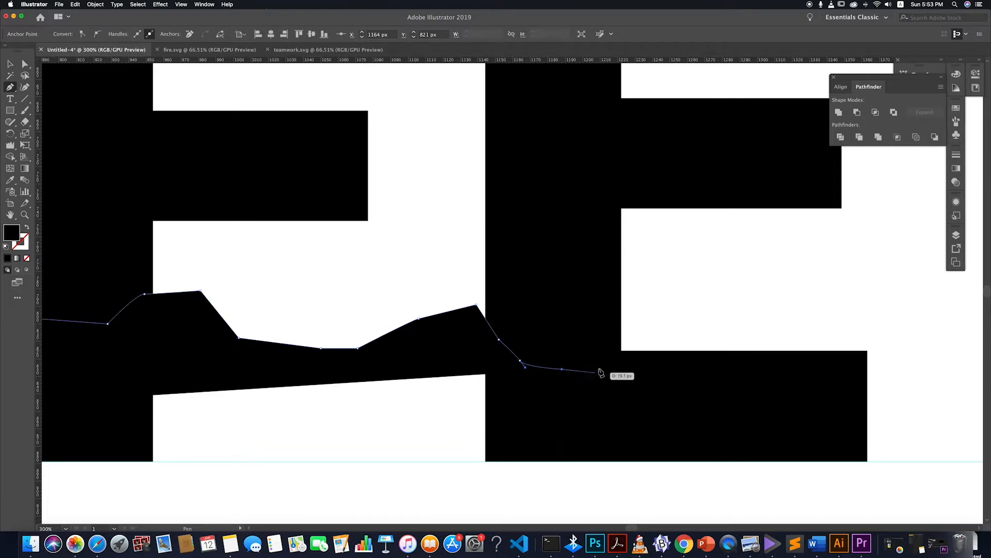
pyautogui.click(598, 363)
pyautogui.click(614, 388)
pyautogui.click(651, 402)
pyautogui.click(719, 386)
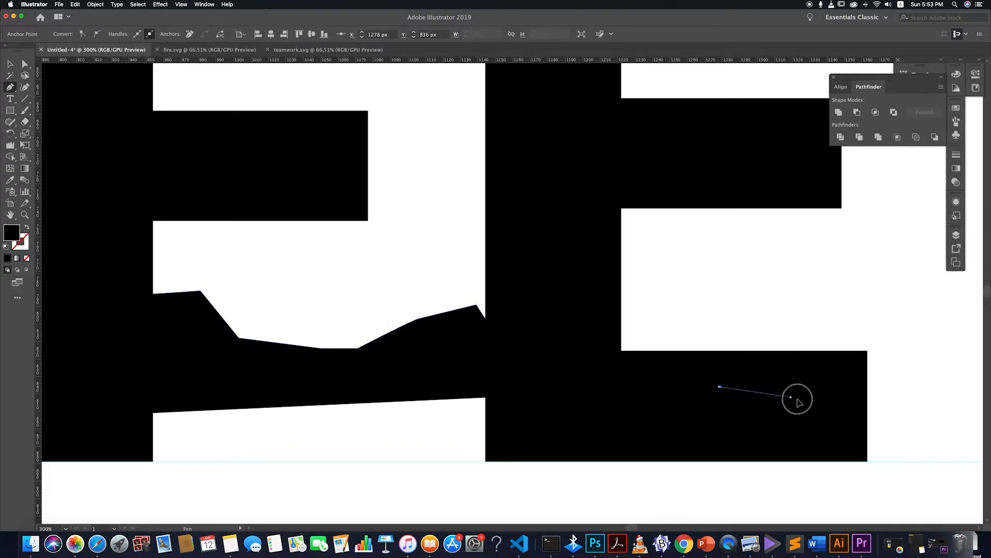
pyautogui.click(791, 397)
pyautogui.click(833, 406)
pyautogui.click(854, 395)
pyautogui.click(868, 391)
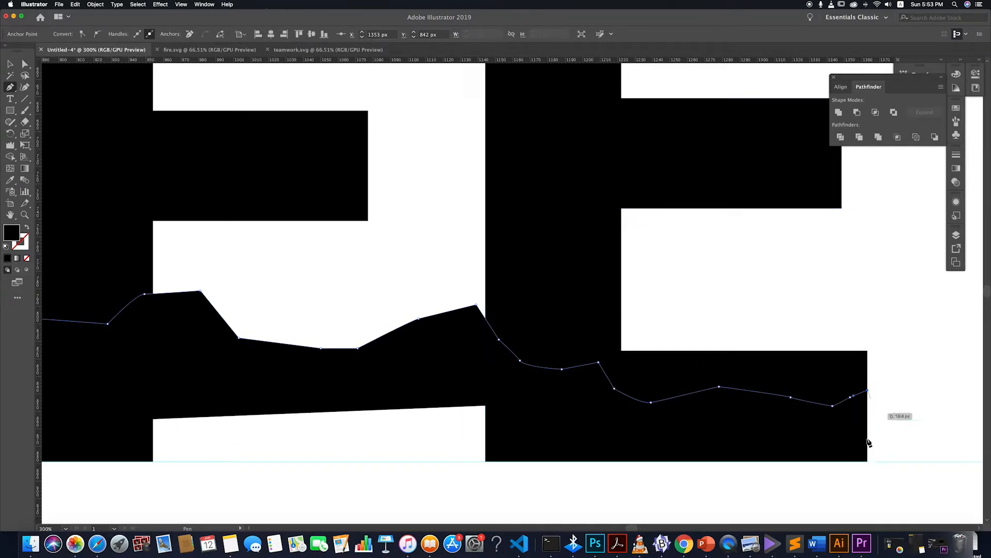
# - Close the ground outline down the E's outer edge and along the baseline guide to its start, making it about 1013 by 129 px
pyautogui.click(868, 461)
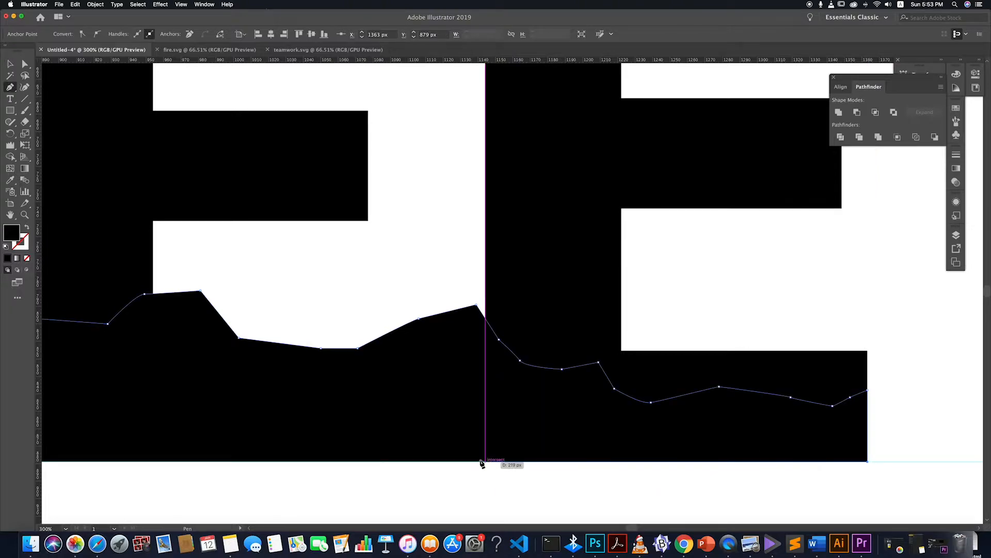
pyautogui.scroll(-2, 478, 461)
pyautogui.scroll(-3, 243, 467)
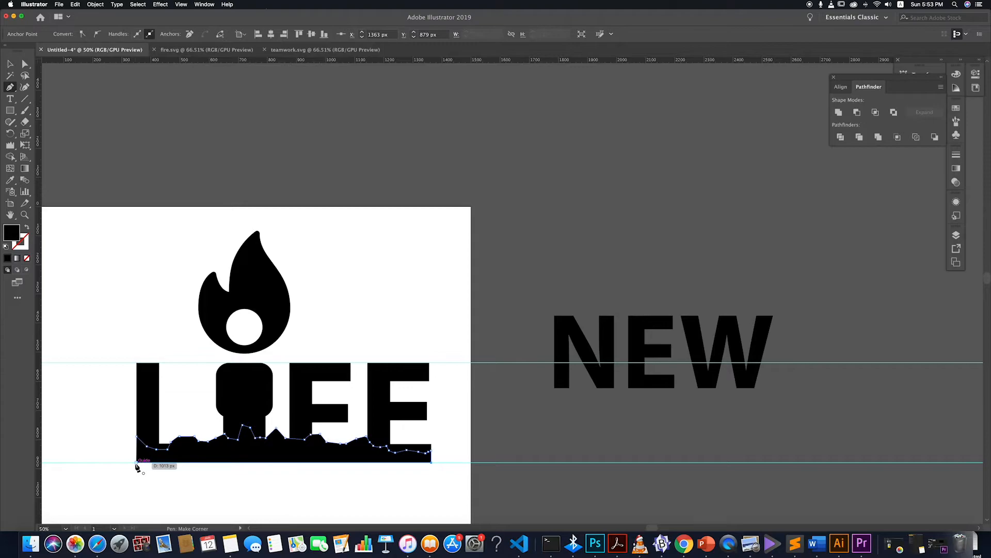
pyautogui.scroll(4, 137, 466)
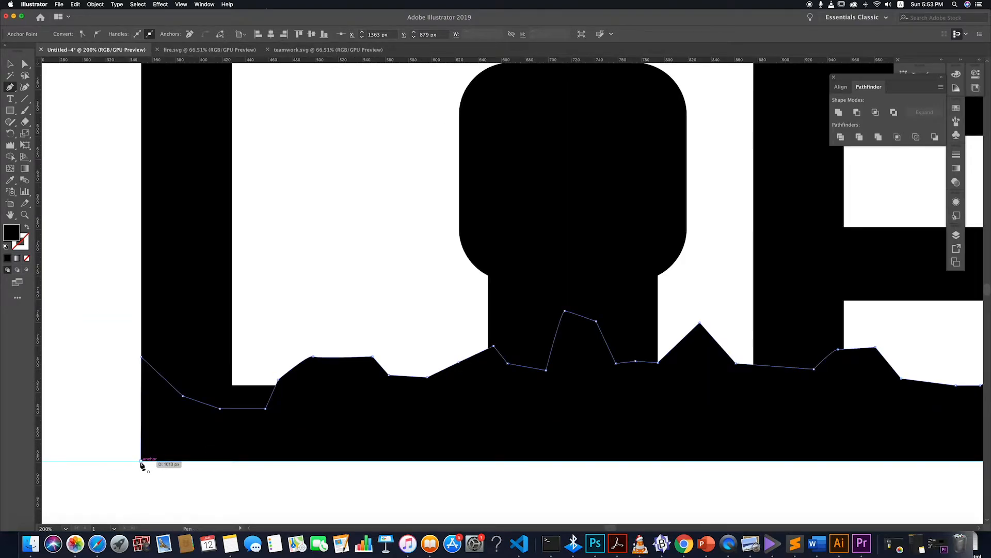
pyautogui.click(141, 462)
# - Fill the ground shape with a bright blue so it stands out from the black letters
pyautogui.click(10, 64)
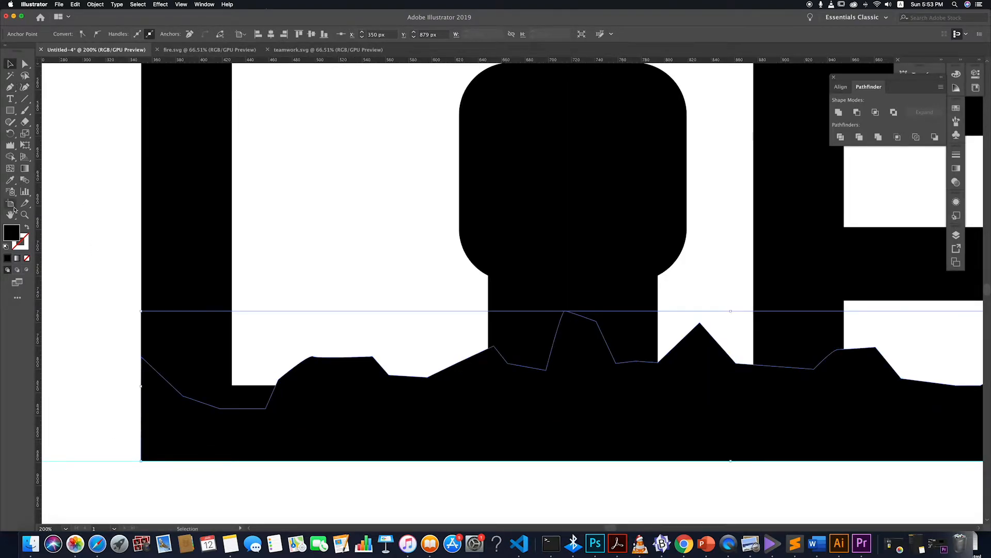
pyautogui.doubleClick(8, 235)
pyautogui.moveTo(864, 272); pyautogui.dragTo(862, 223)
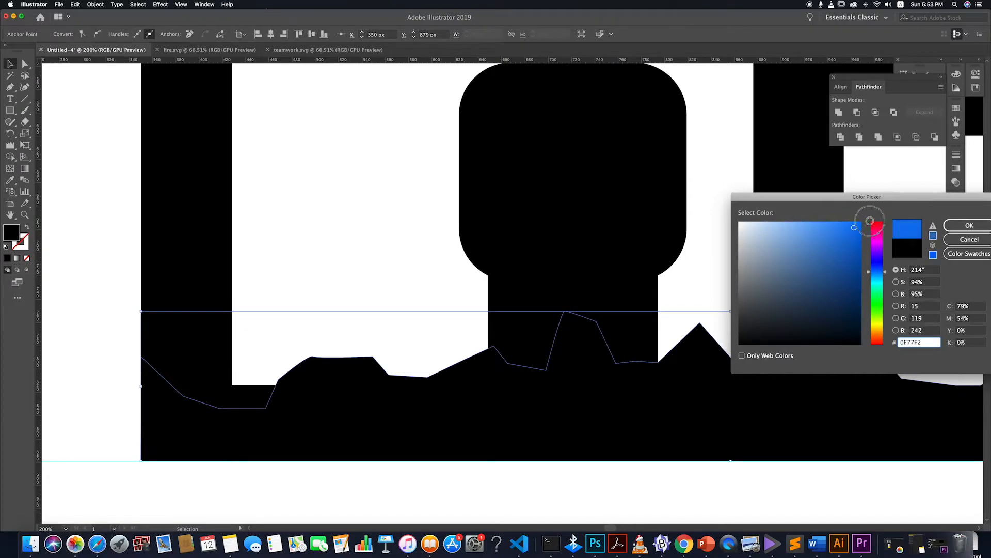
pyautogui.click(969, 226)
pyautogui.click(398, 265)
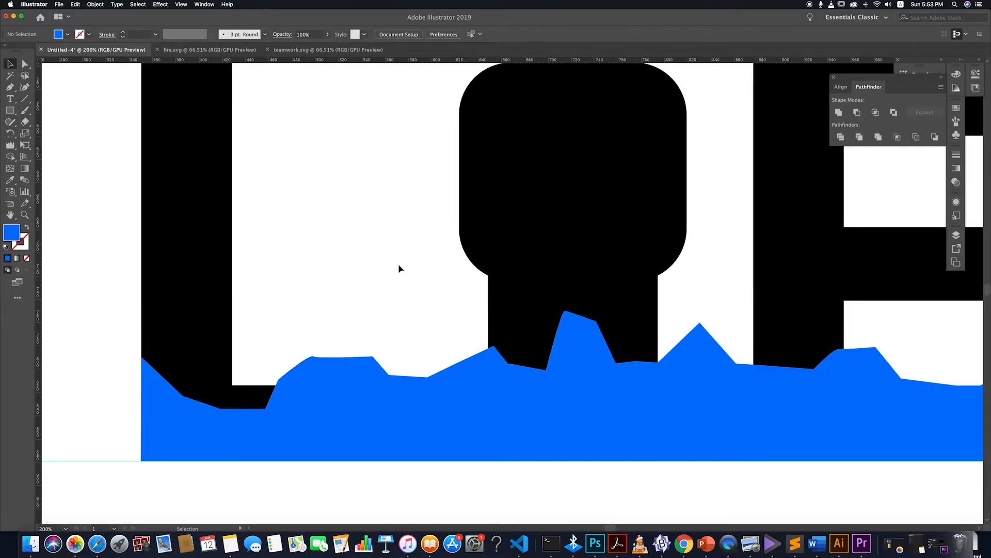
# - Start a Roughen effect on the blue ground shape with an absolute size of 5 px and the preview enabled
pyautogui.scroll(-3, 398, 264)
pyautogui.click(659, 366)
pyautogui.scroll(3, 604, 358)
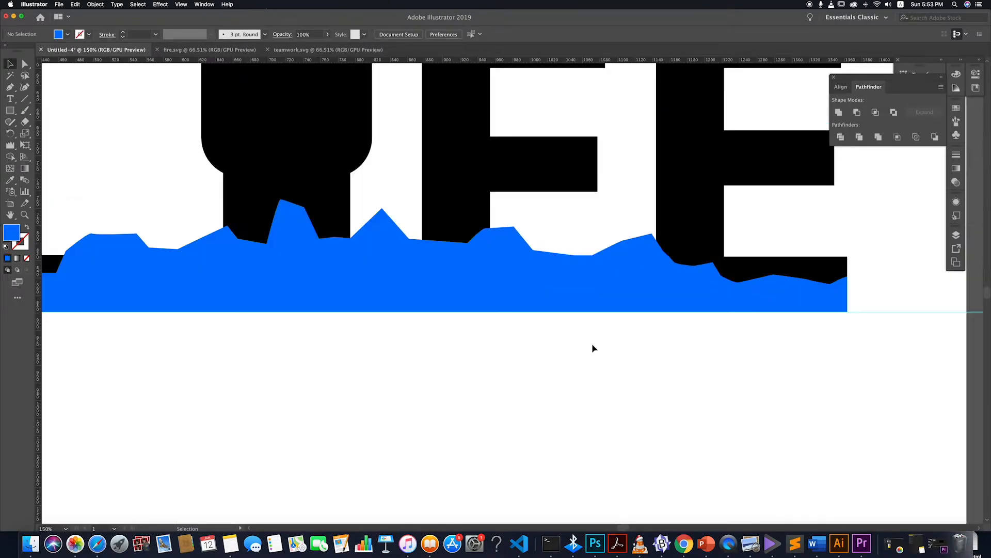
pyautogui.scroll(-6, 593, 346)
pyautogui.scroll(3, 560, 336)
pyautogui.scroll(1, 561, 336)
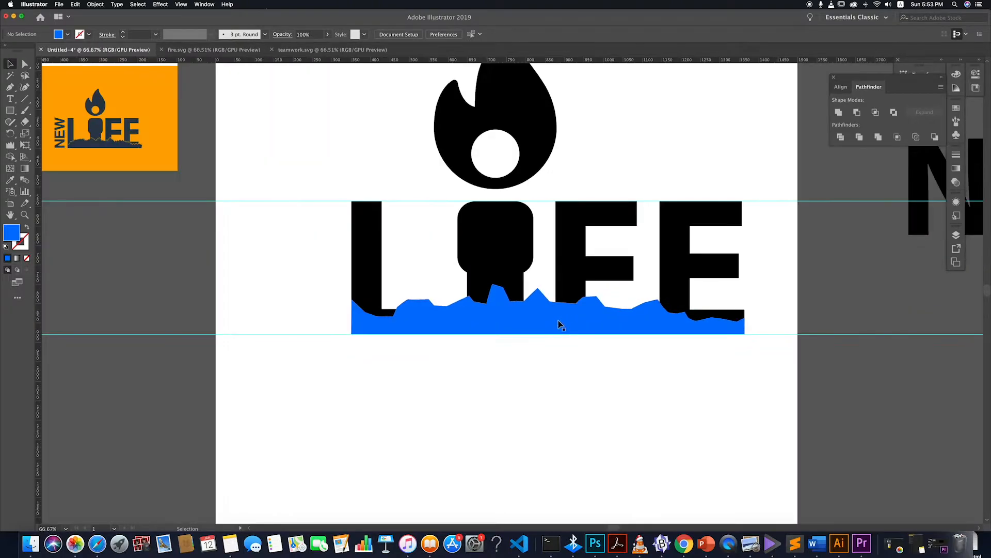
pyautogui.click(560, 323)
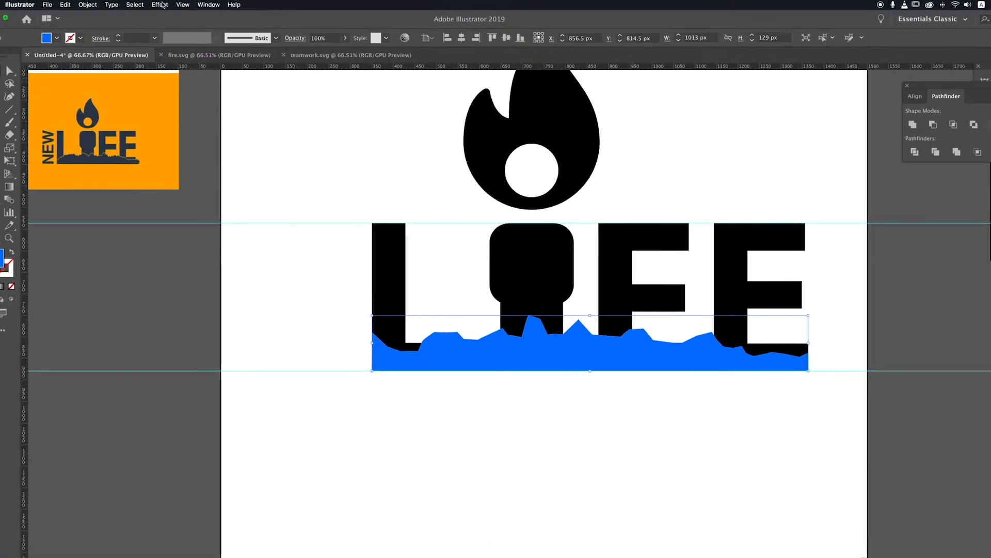
pyautogui.click(161, 5)
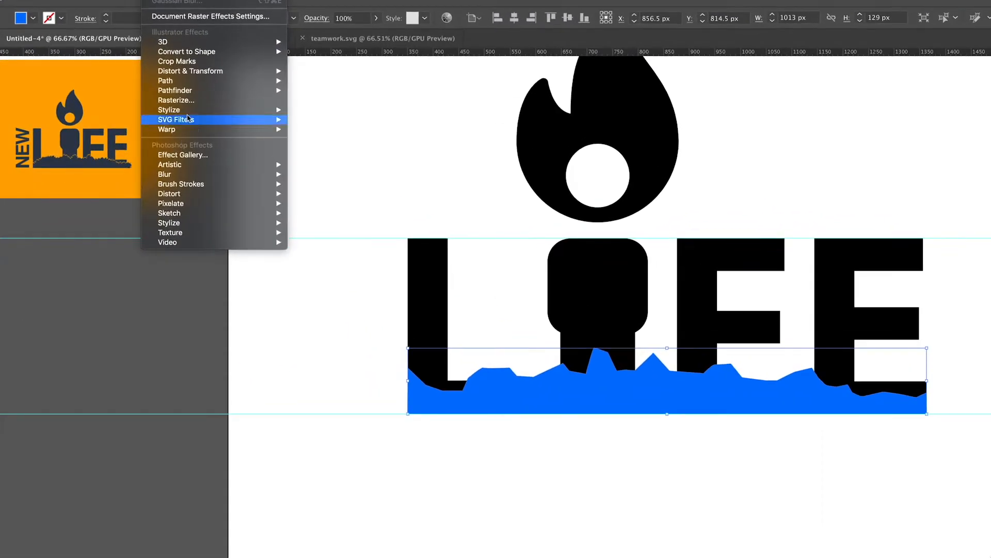
pyautogui.moveTo(197, 73)
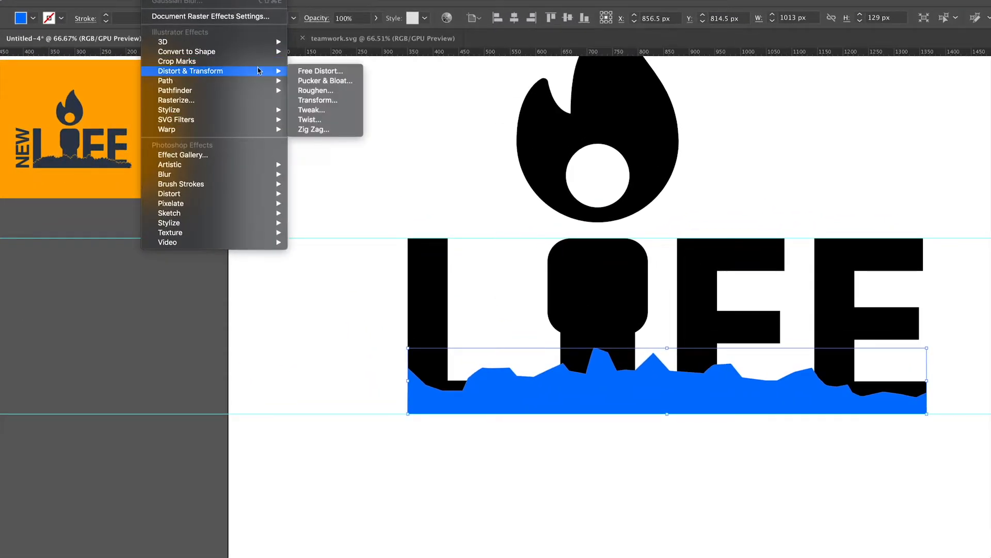
pyautogui.click(324, 93)
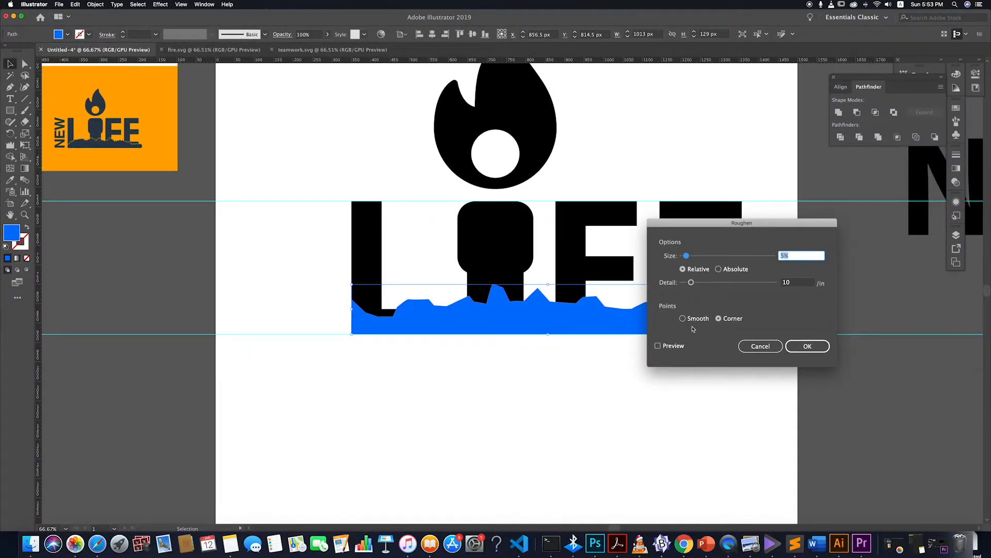
pyautogui.click(729, 269)
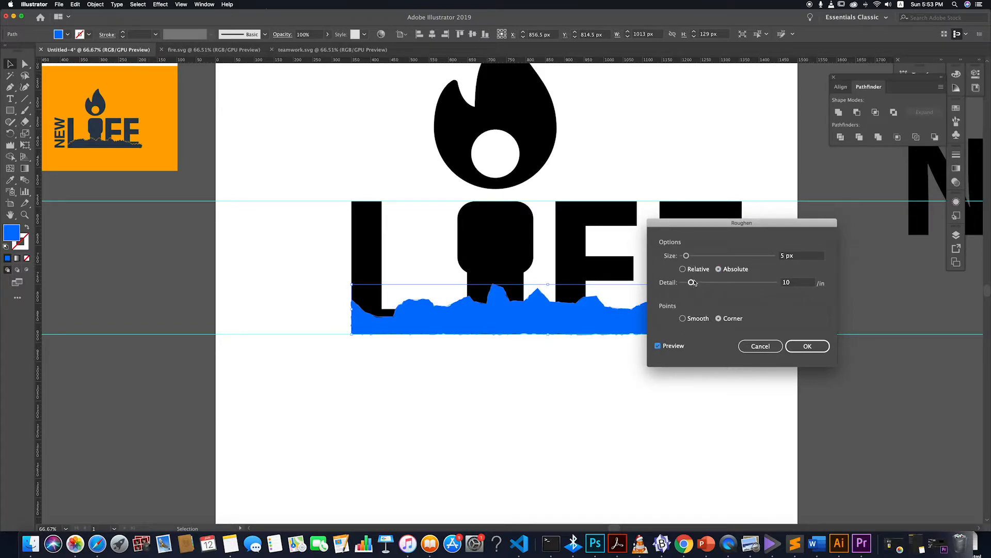
# - Set the Roughen size to 7 px and the detail to 27 per inch with corner points, and apply it
pyautogui.moveTo(694, 283)
pyautogui.mouseDown()
pyautogui.moveTo(690, 257)
pyautogui.moveTo(703, 285)
pyautogui.mouseUp()
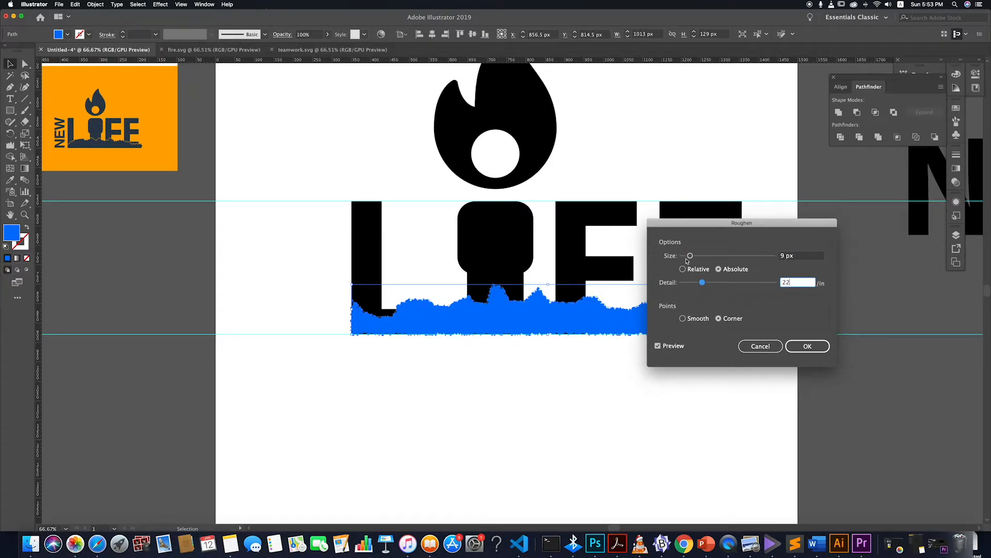
pyautogui.click(691, 256)
pyautogui.moveTo(689, 257)
pyautogui.mouseDown()
pyautogui.moveTo(710, 284)
pyautogui.moveTo(688, 257)
pyautogui.mouseUp()
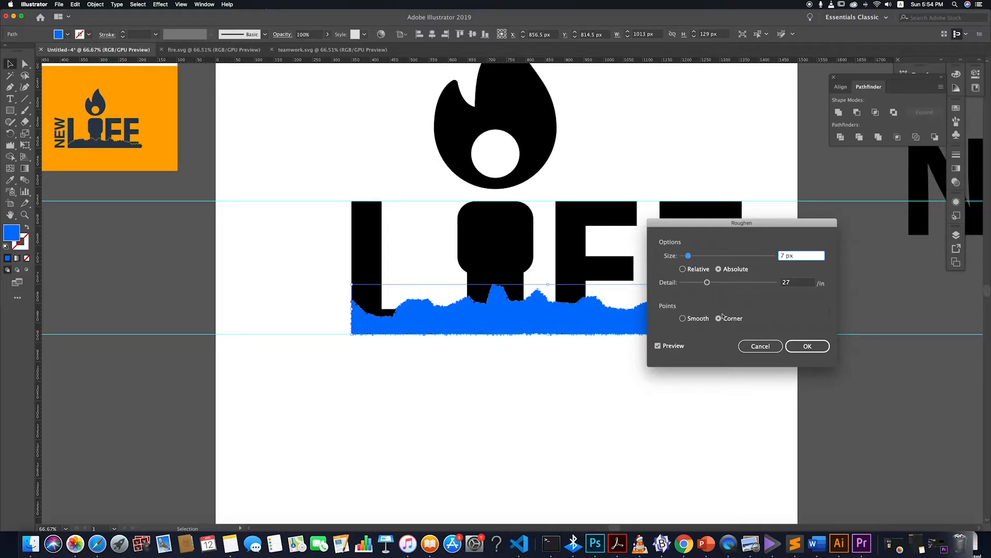
pyautogui.press('Return')
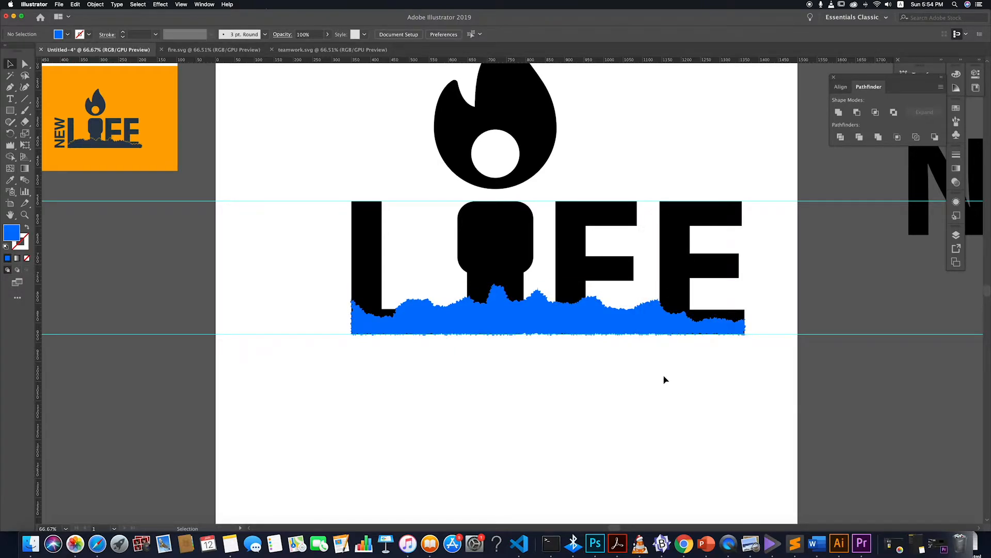
# - Select the blue ground shape and choose the Wrinkle tool for distorting its edge
pyautogui.click(552, 329)
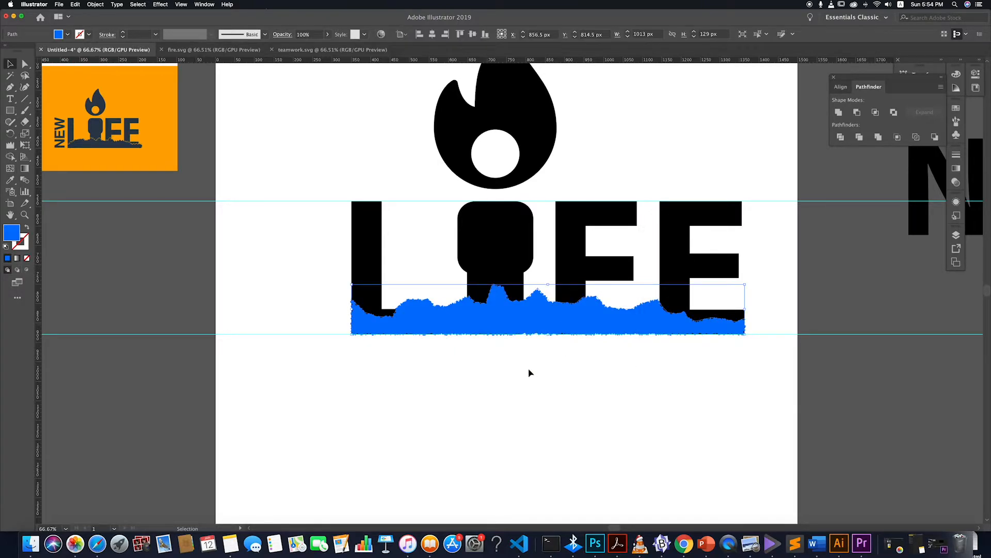
pyautogui.scroll(3, 482, 341)
pyautogui.scroll(-5, 482, 340)
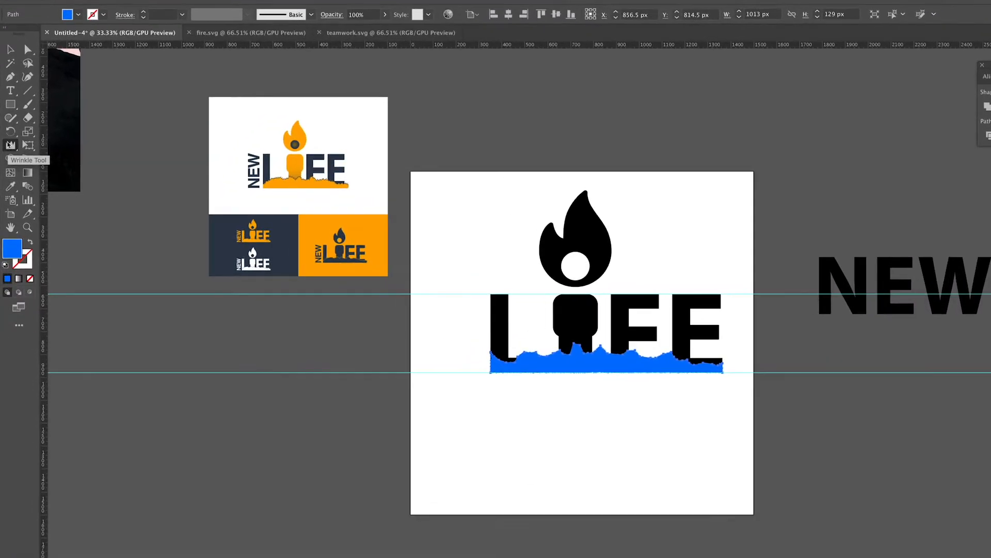
pyautogui.click(9, 146)
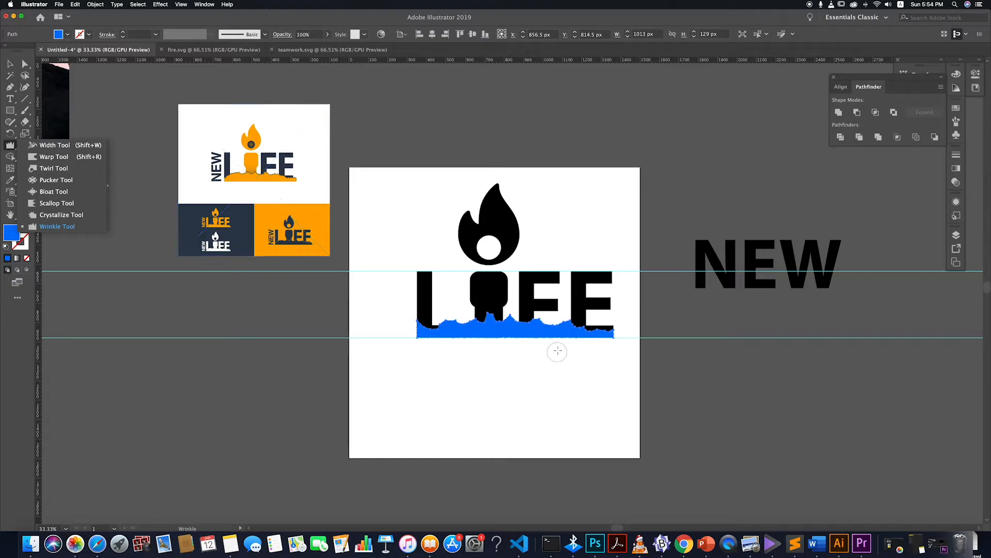
# - Try wrinkling the ground's upper edge along the base of the L with the 100 px brush
pyautogui.scroll(5, 422, 329)
pyautogui.moveTo(421, 329)
pyautogui.mouseDown()
pyautogui.moveTo(406, 272)
pyautogui.moveTo(401, 282)
pyautogui.moveTo(449, 308)
pyautogui.moveTo(524, 329)
pyautogui.mouseUp()
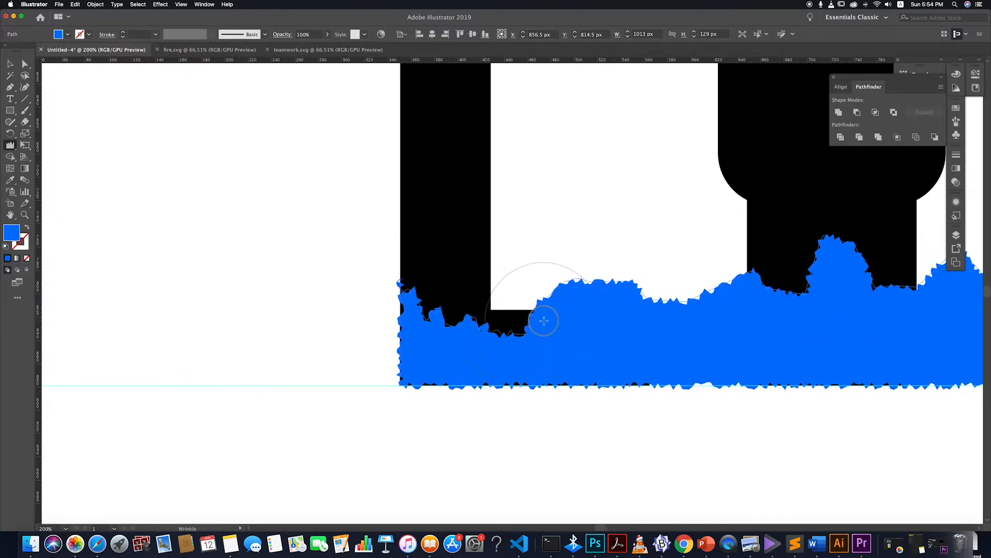
pyautogui.click(544, 321)
pyautogui.press('super')
pyautogui.press('super+z')
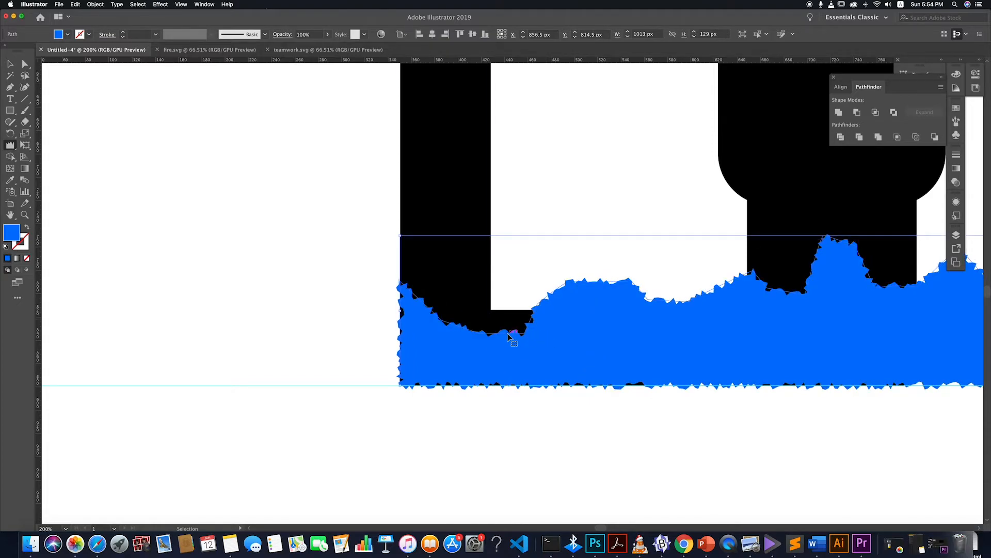
# - Set the Wrinkle brush to 80 px width, 80 px height and 44% intensity
pyautogui.doubleClick(11, 145)
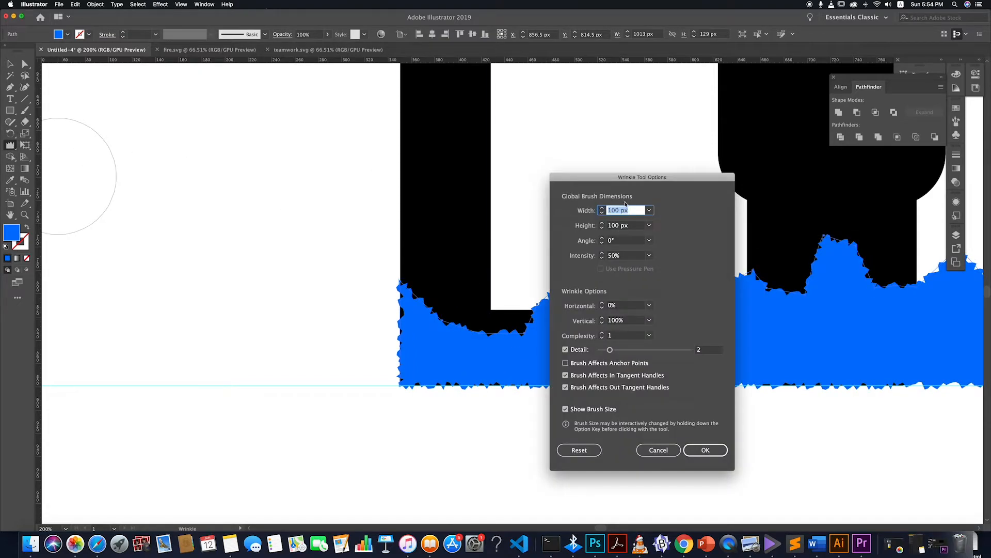
pyautogui.click(602, 258)
pyautogui.click(602, 258)
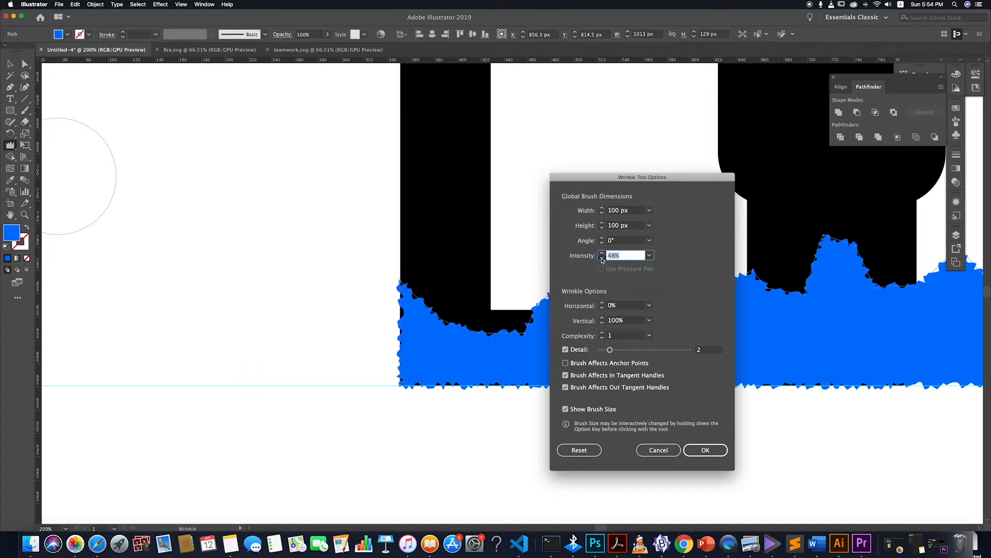
pyautogui.click(602, 214)
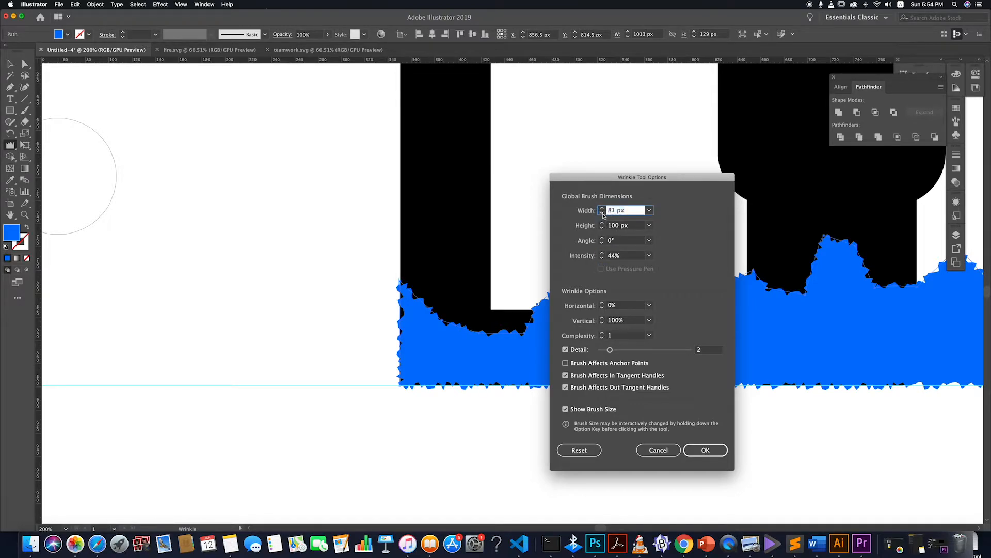
pyautogui.click(602, 227)
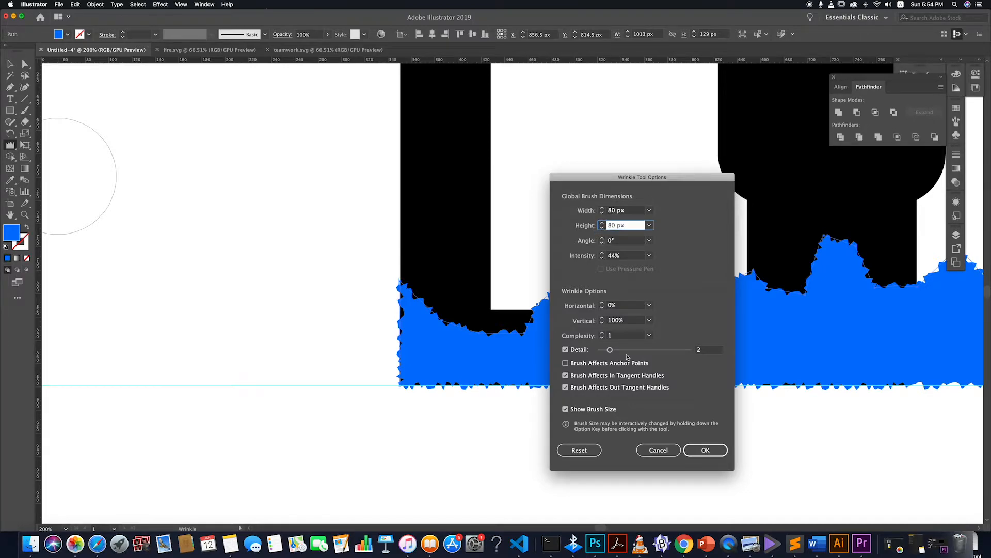
pyautogui.click(705, 450)
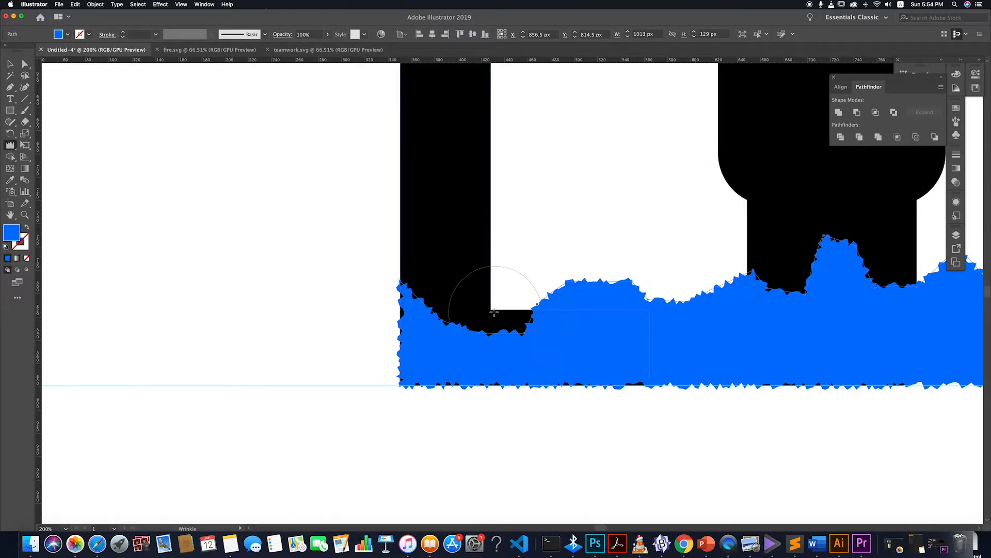
# - Wrinkle the ground's upper edge from the L past the figure to the F
pyautogui.moveTo(447, 307)
pyautogui.mouseDown()
pyautogui.moveTo(562, 323)
pyautogui.moveTo(569, 290)
pyautogui.moveTo(646, 308)
pyautogui.moveTo(726, 287)
pyautogui.moveTo(748, 299)
pyautogui.moveTo(875, 291)
pyautogui.moveTo(856, 255)
pyautogui.moveTo(875, 287)
pyautogui.moveTo(852, 298)
pyautogui.mouseUp()
pyautogui.hscroll(2, 853, 298)
pyautogui.scroll(-4, 825, 296)
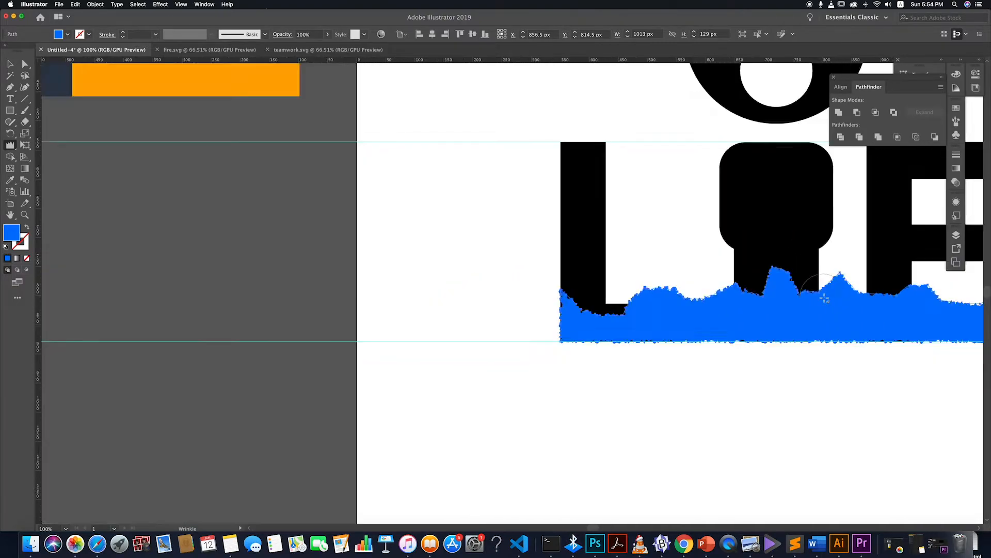
pyautogui.hscroll(1, 846, 295)
pyautogui.hscroll(6, 846, 294)
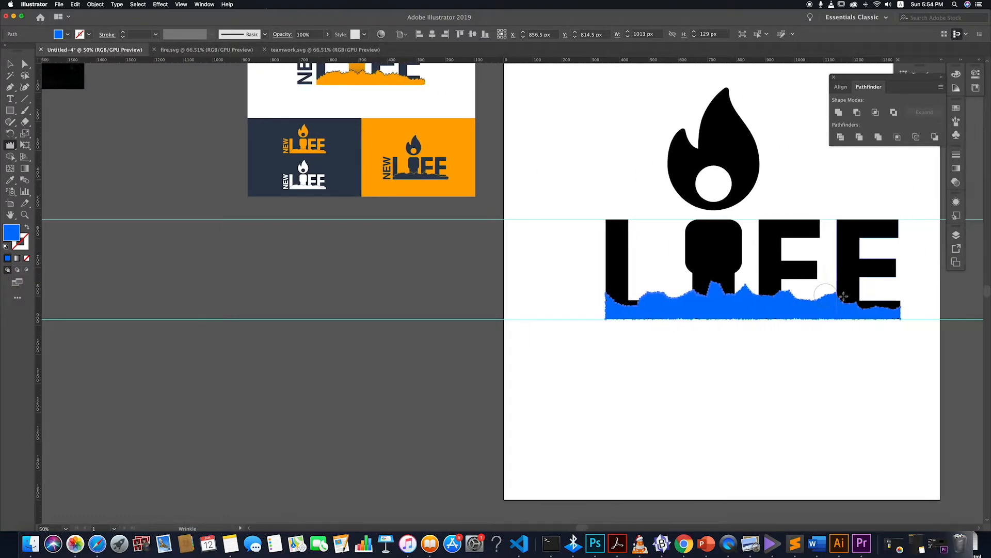
pyautogui.scroll(5, 696, 286)
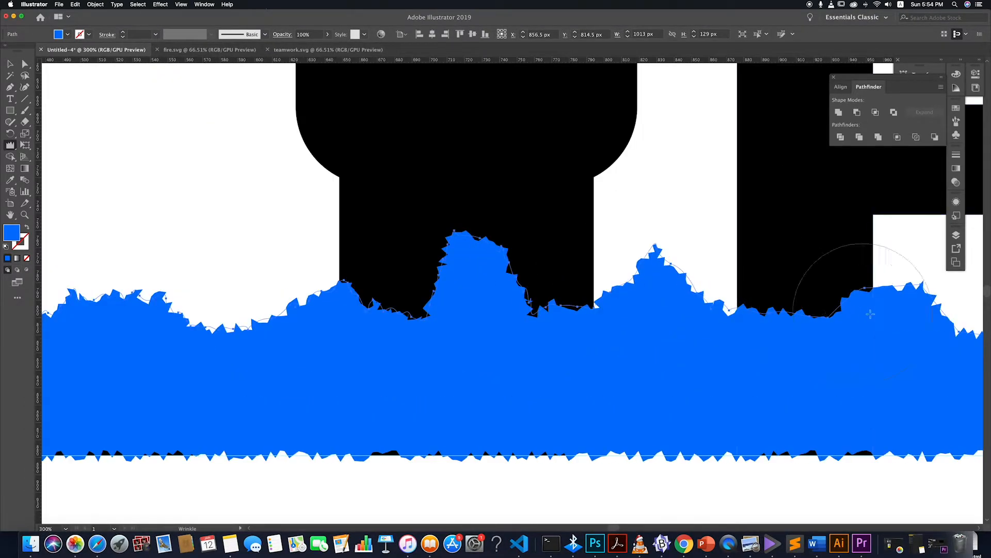
pyautogui.hscroll(1, 864, 310)
pyautogui.hscroll(2, 864, 320)
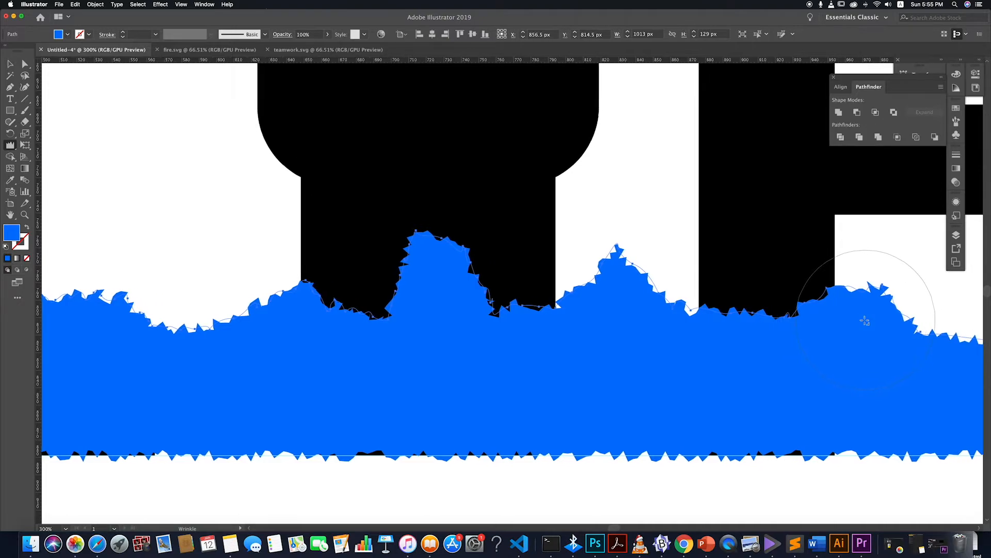
# - Wrinkle the ground's upper edge along the base of the last E to its outer end, and deselect it
pyautogui.scroll(-5, 867, 320)
pyautogui.hscroll(5, 895, 320)
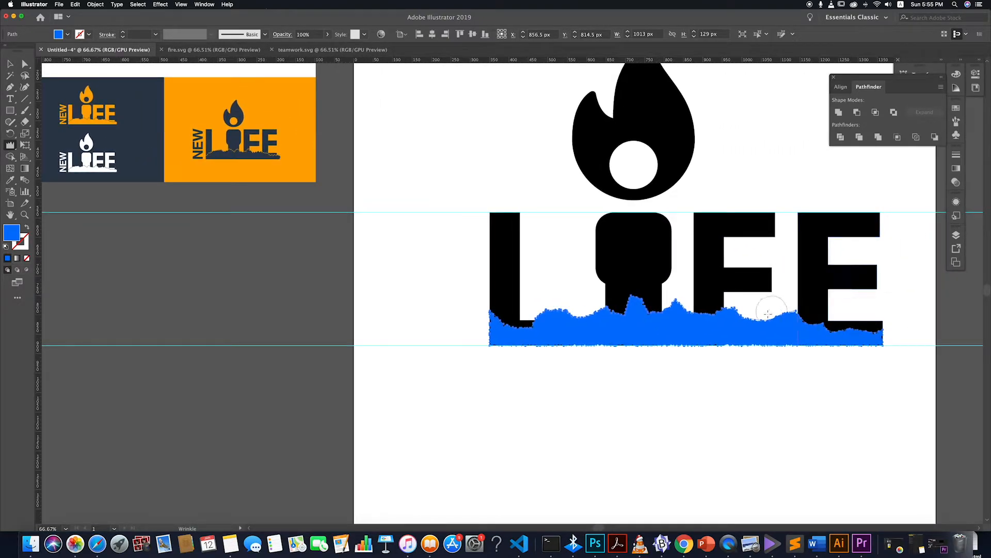
pyautogui.moveTo(834, 324); pyautogui.dragTo(887, 334)
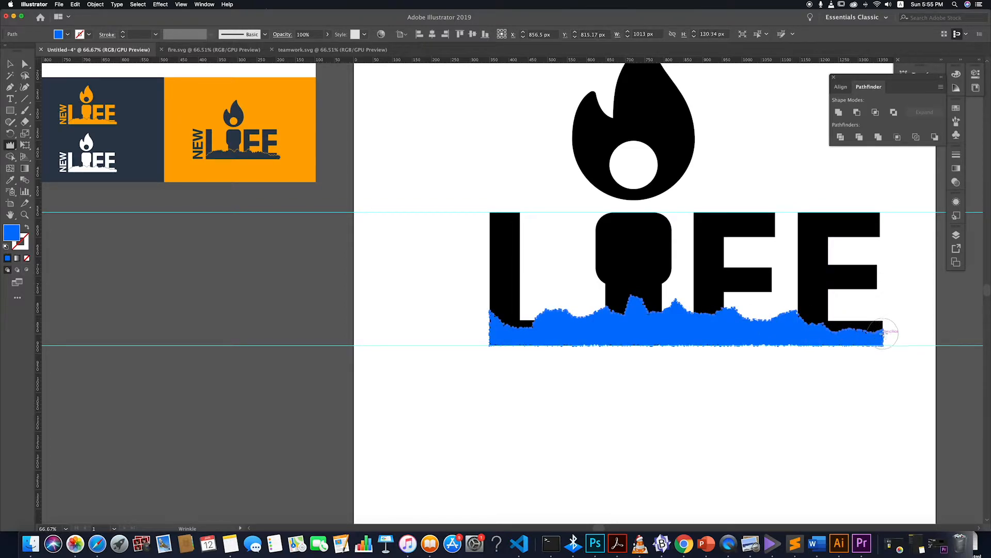
pyautogui.click(10, 64)
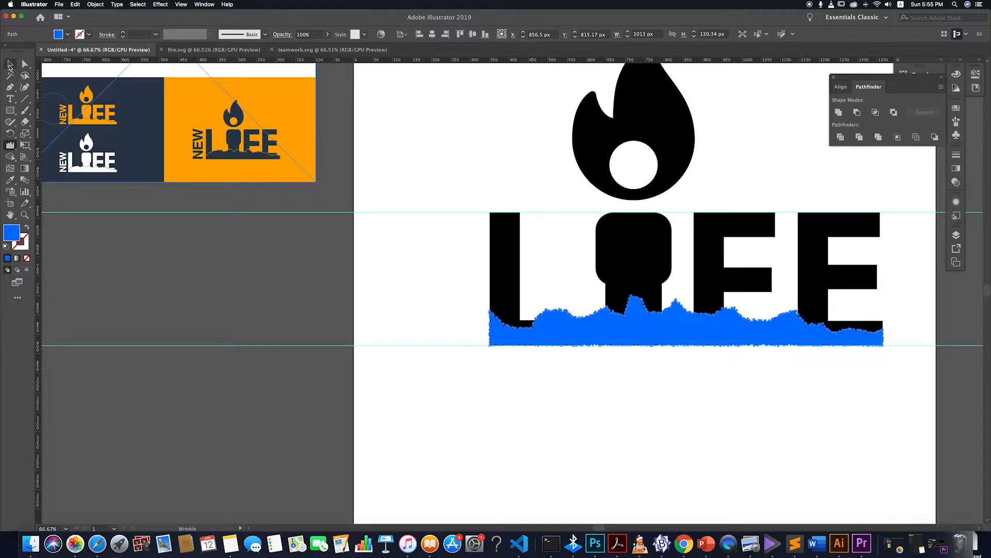
pyautogui.click(558, 374)
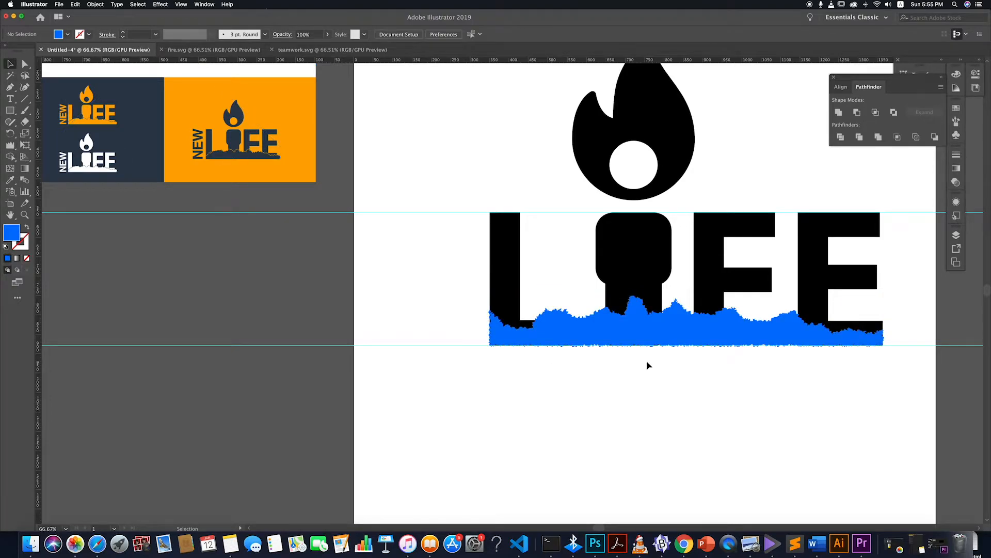
# - Examine the wrinkled ground's edge and compare it with the jagged ground in the reference logo
pyautogui.scroll(3, 649, 365)
pyautogui.scroll(-3, 648, 365)
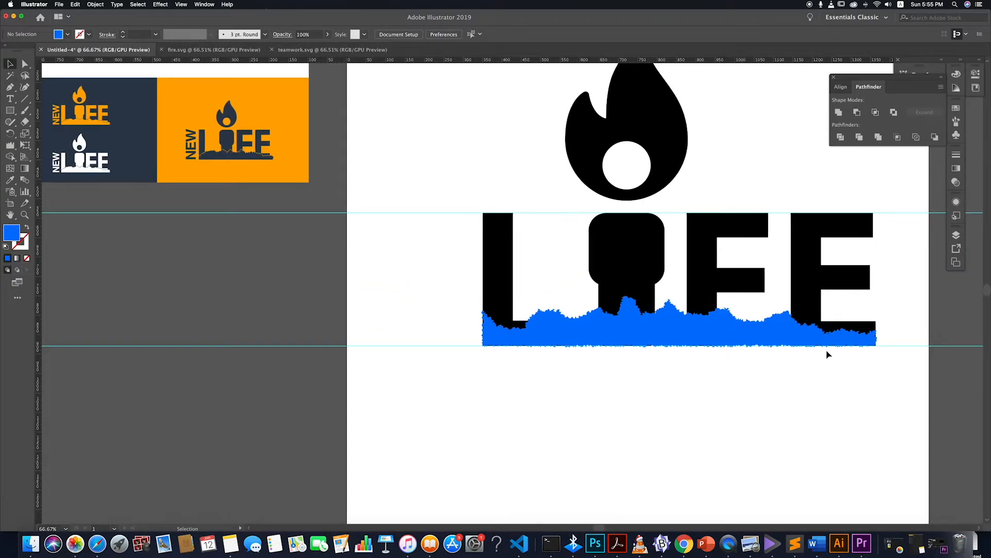
pyautogui.hscroll(2, 449, 361)
pyautogui.scroll(5, 408, 332)
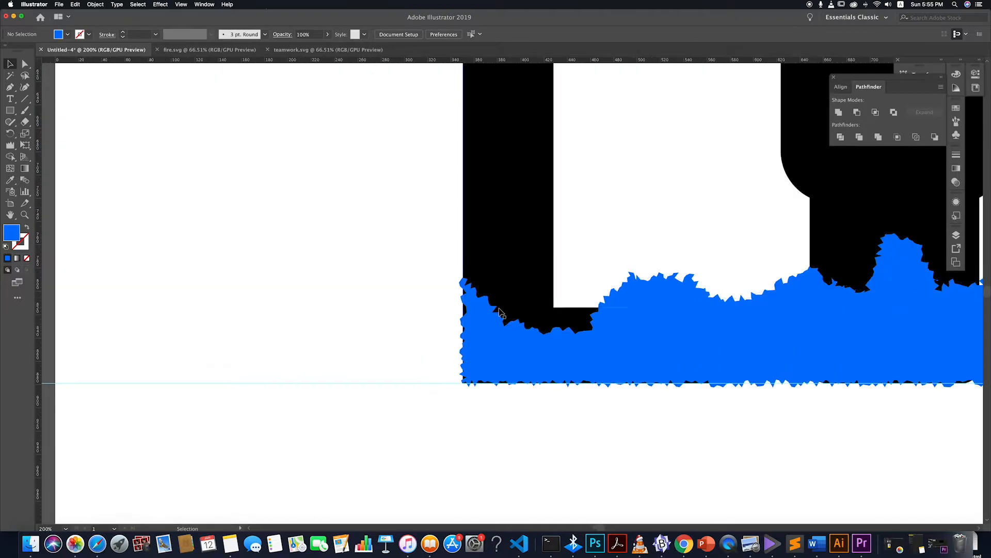
pyautogui.scroll(-5, 474, 372)
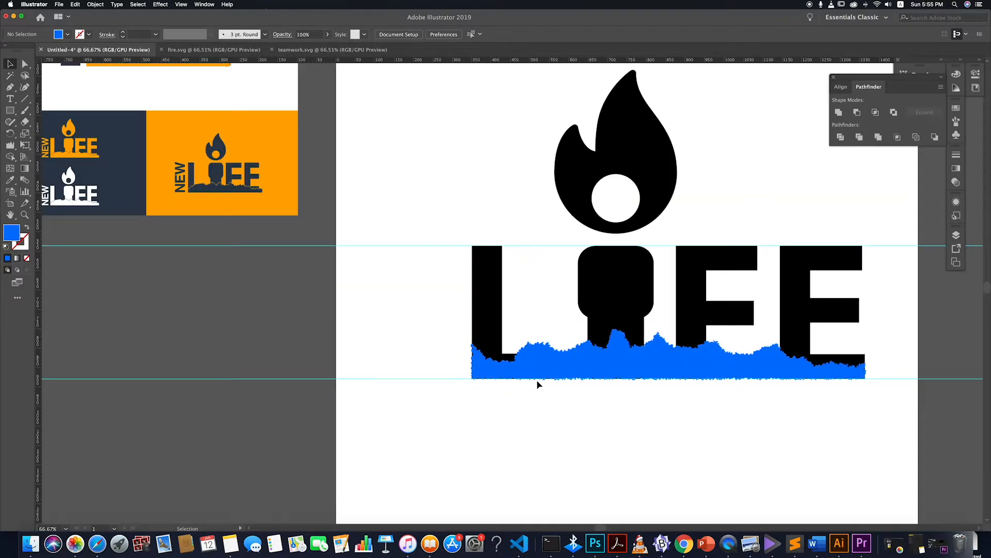
pyautogui.scroll(2, 643, 383)
pyautogui.scroll(-3, 645, 380)
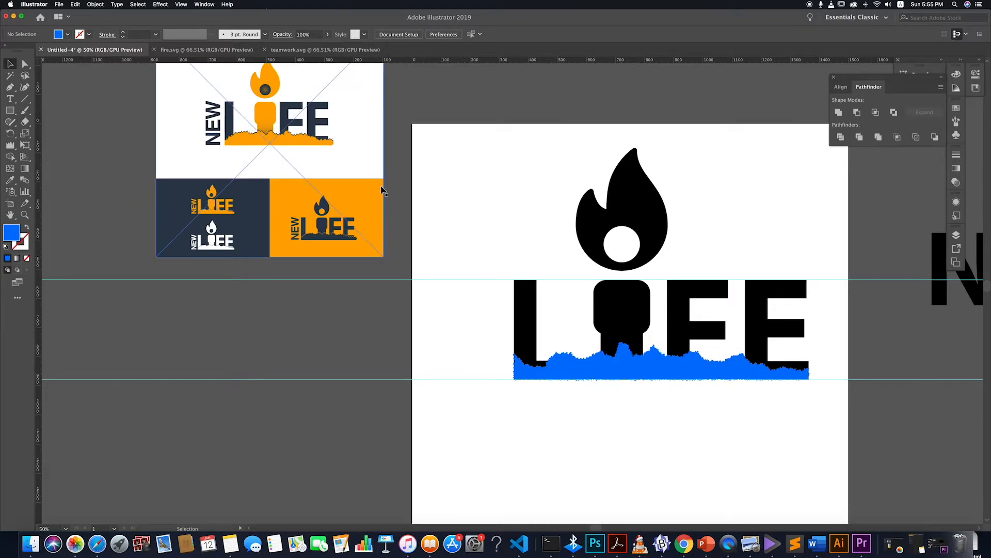
pyautogui.scroll(8, 312, 137)
pyautogui.scroll(-8, 483, 212)
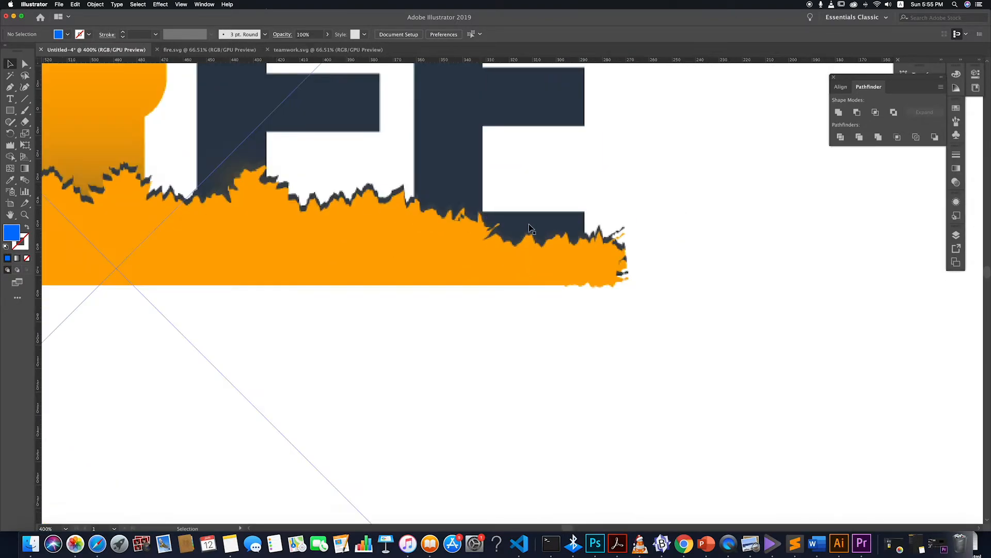
pyautogui.scroll(-1, 573, 255)
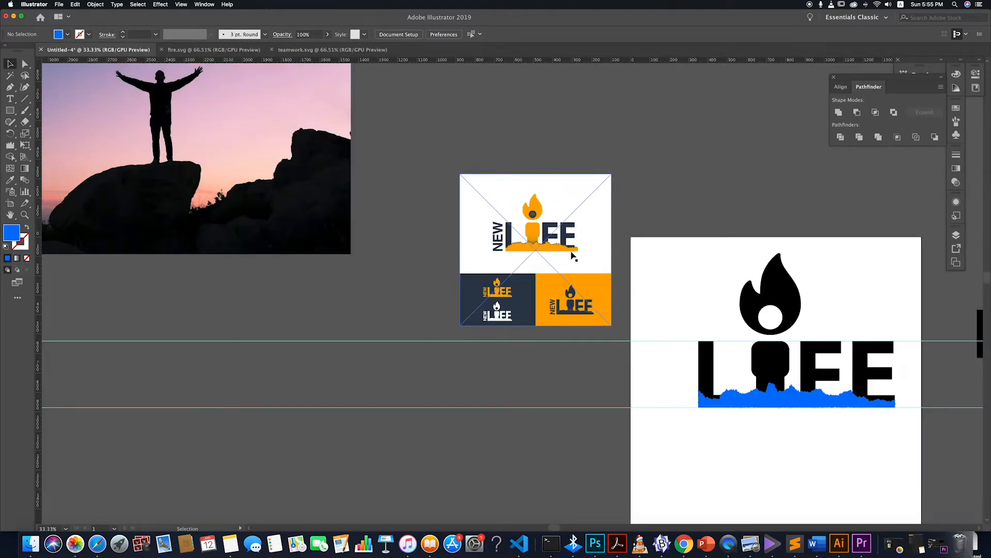
pyautogui.hscroll(2, 842, 381)
pyautogui.hscroll(3, 842, 381)
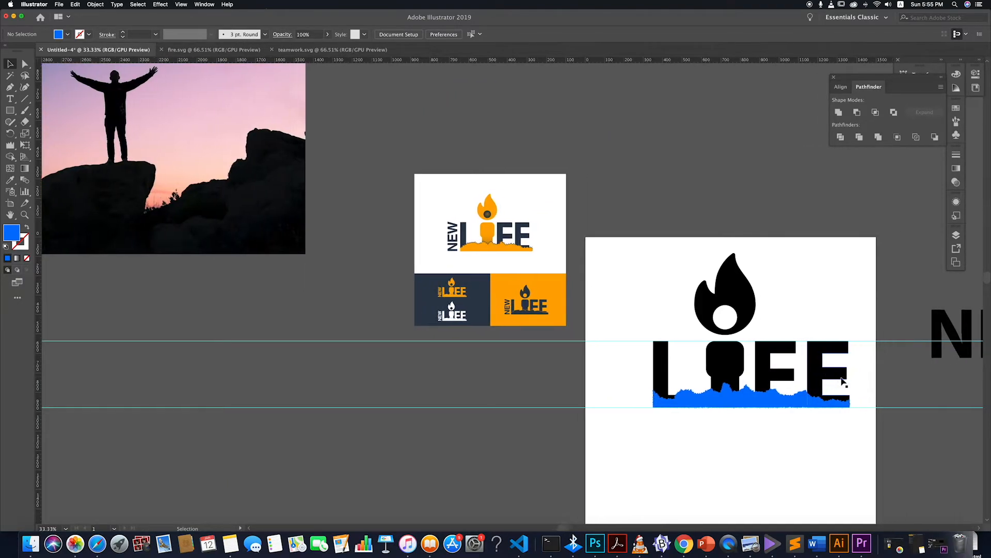
# - Scale the ground shape proportionally from its centre to about 1067 by 137 px, extending past both ends of LIFE
pyautogui.scroll(3, 786, 401)
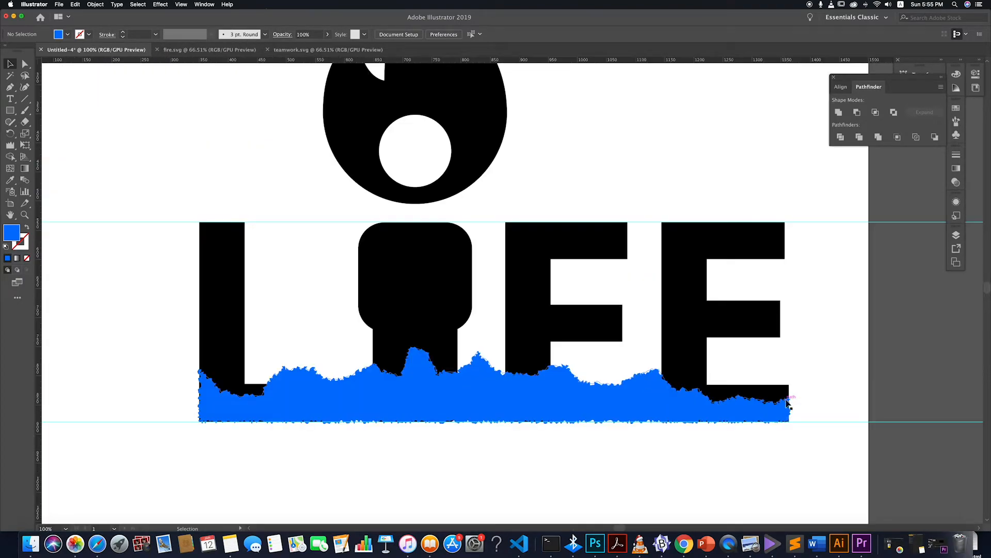
pyautogui.click(582, 408)
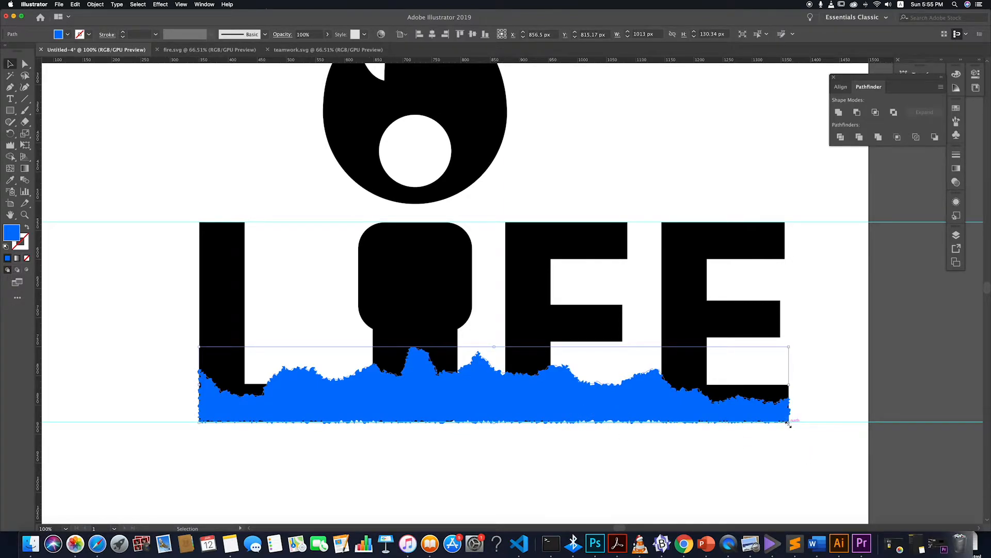
pyautogui.click(768, 436)
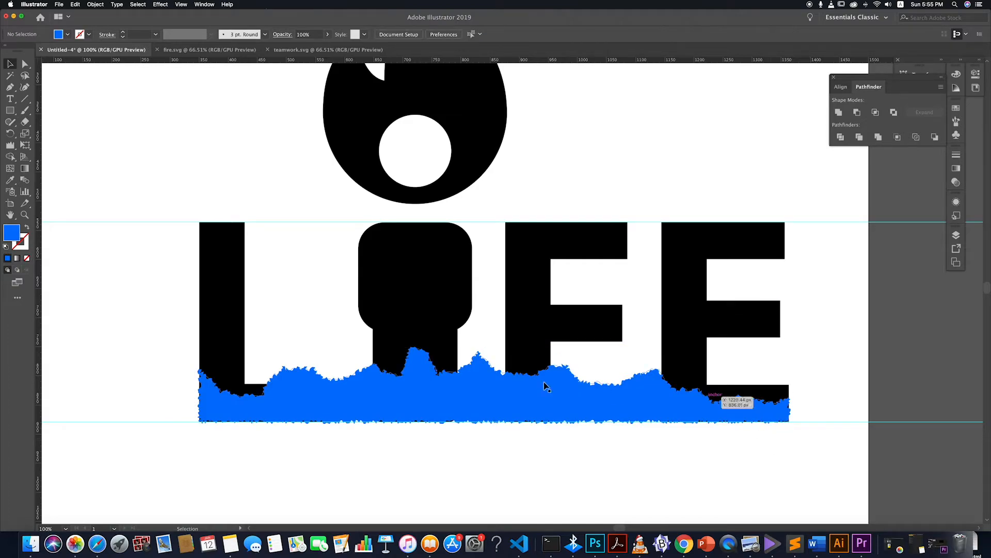
pyautogui.click(438, 379)
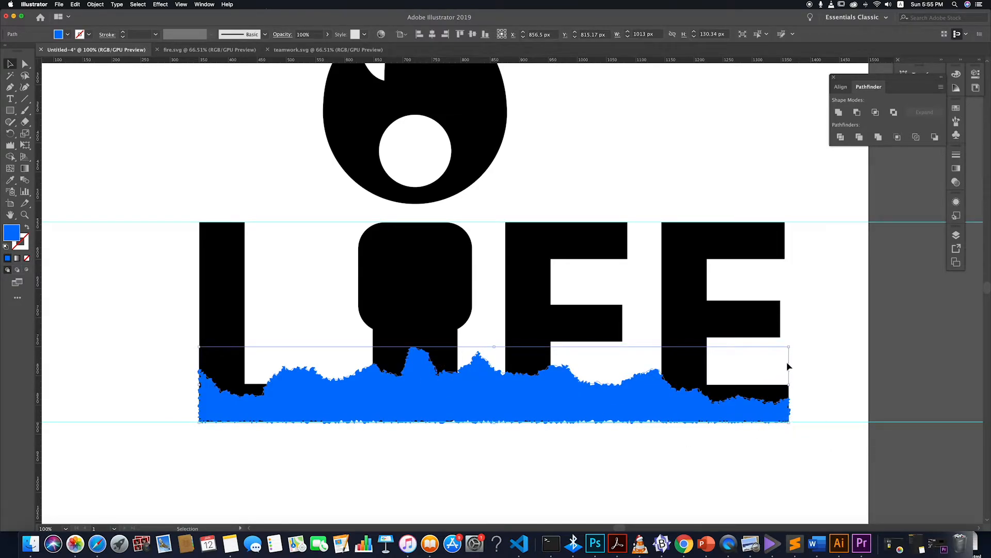
pyautogui.moveTo(791, 349); pyautogui.dragTo(799, 346)
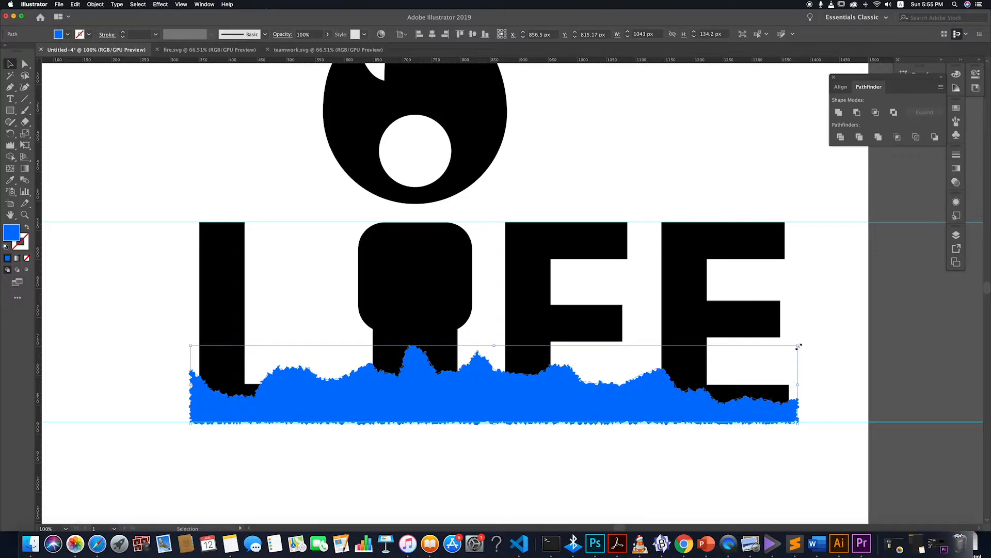
pyautogui.moveTo(798, 347); pyautogui.dragTo(805, 343)
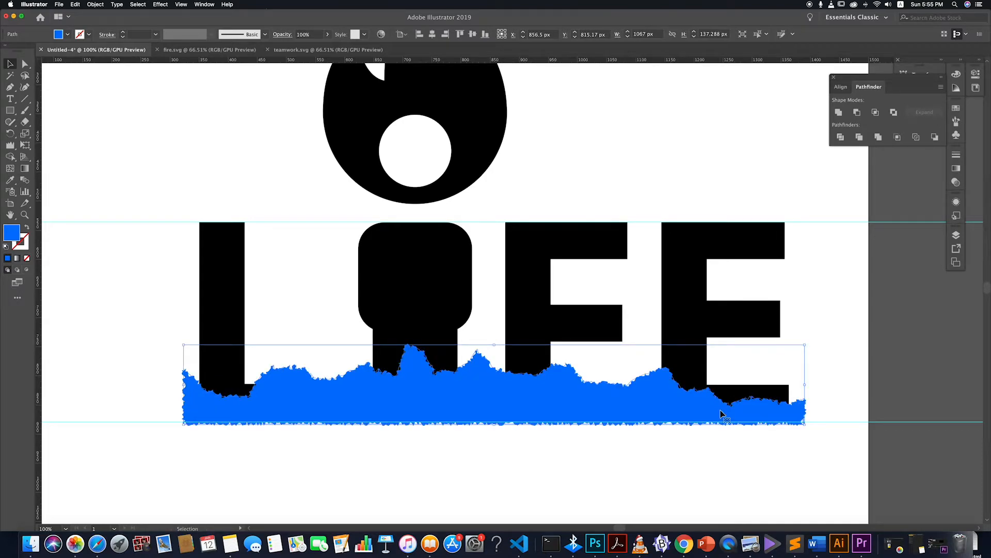
pyautogui.click(603, 468)
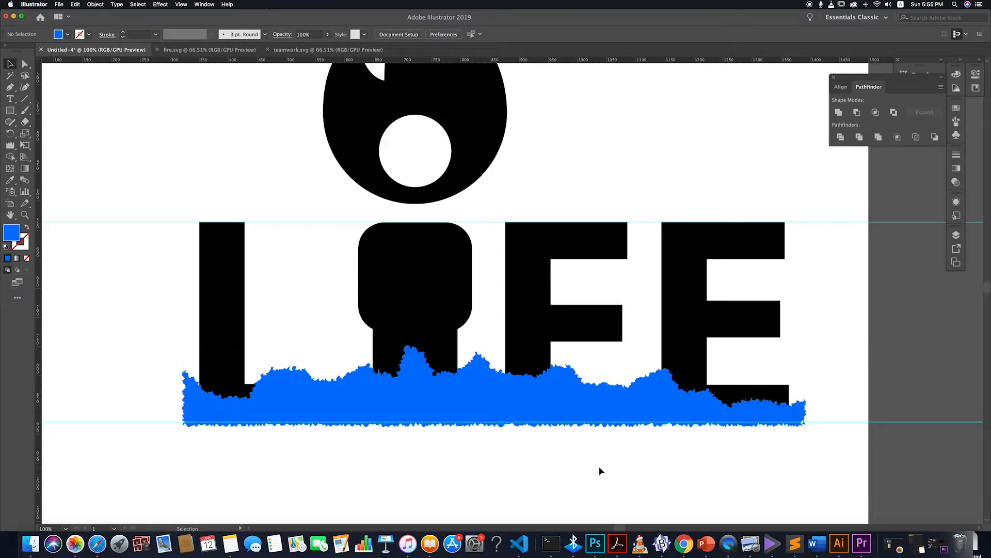
# - Lower the opacity of the blue ground shape to 45% so the letters show through, and deselect it
pyautogui.scroll(-2, 458, 449)
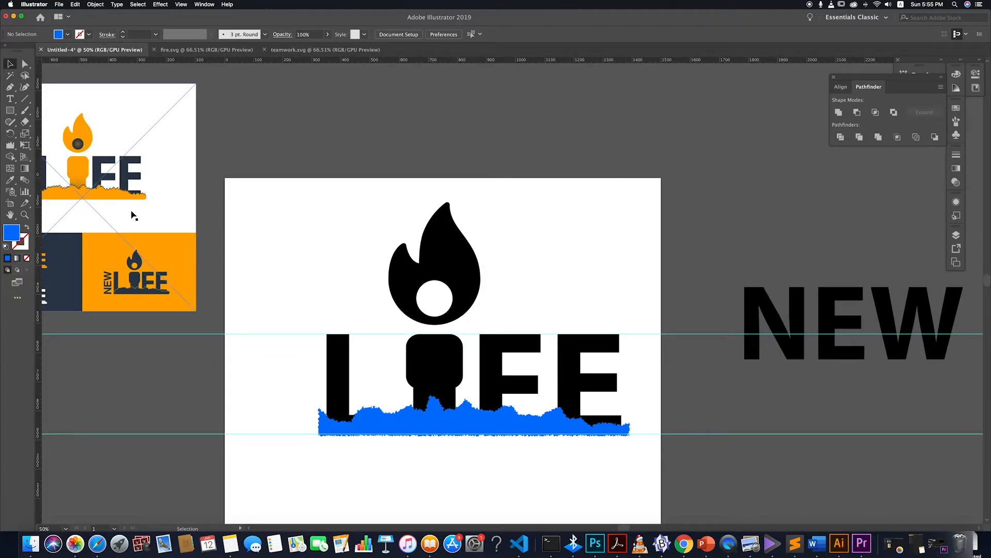
pyautogui.click(484, 420)
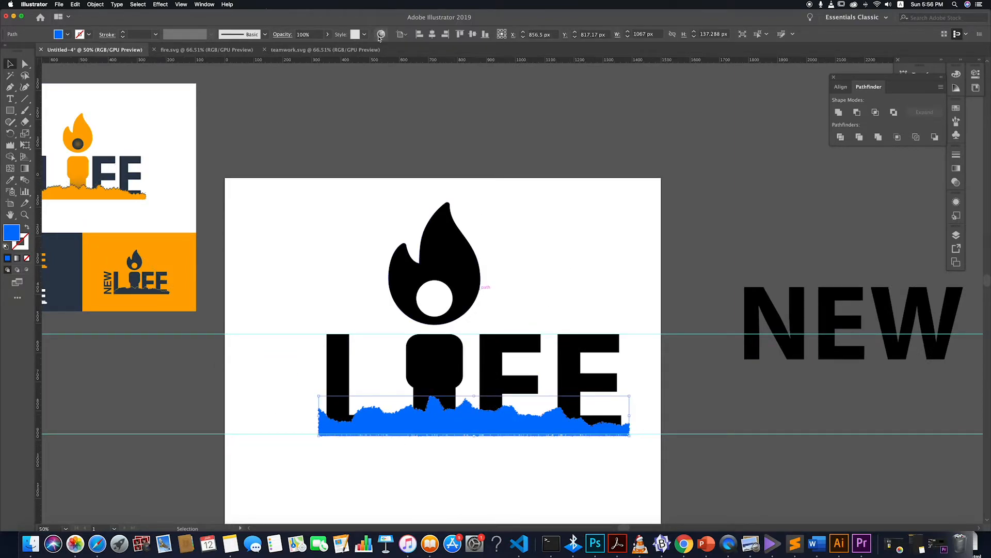
pyautogui.click(327, 34)
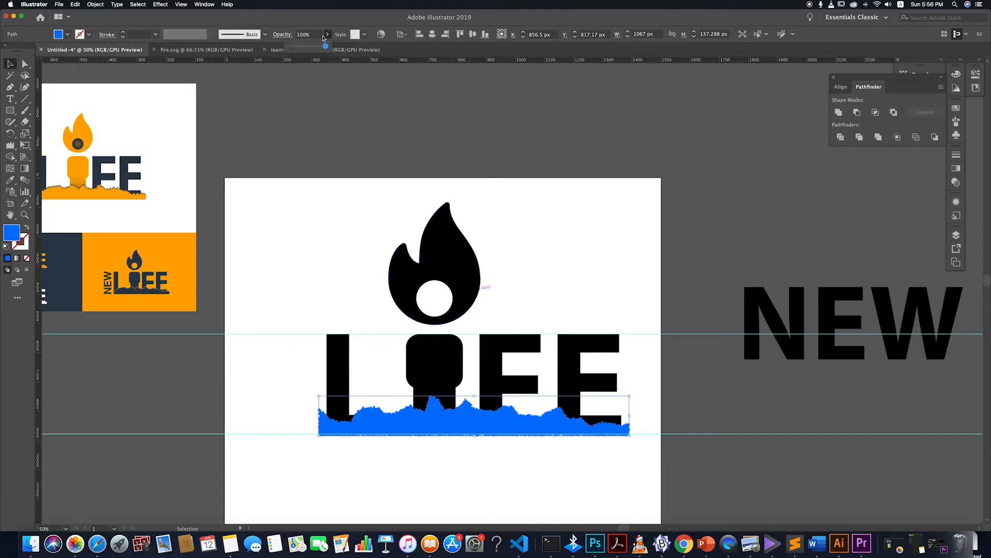
pyautogui.moveTo(325, 47); pyautogui.dragTo(307, 47)
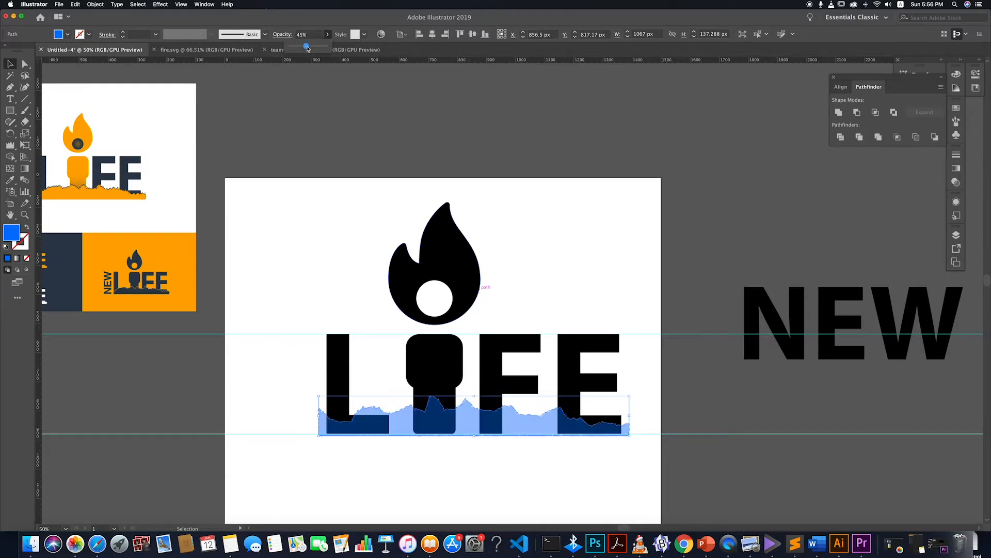
pyautogui.click(436, 470)
pyautogui.scroll(-1, 437, 469)
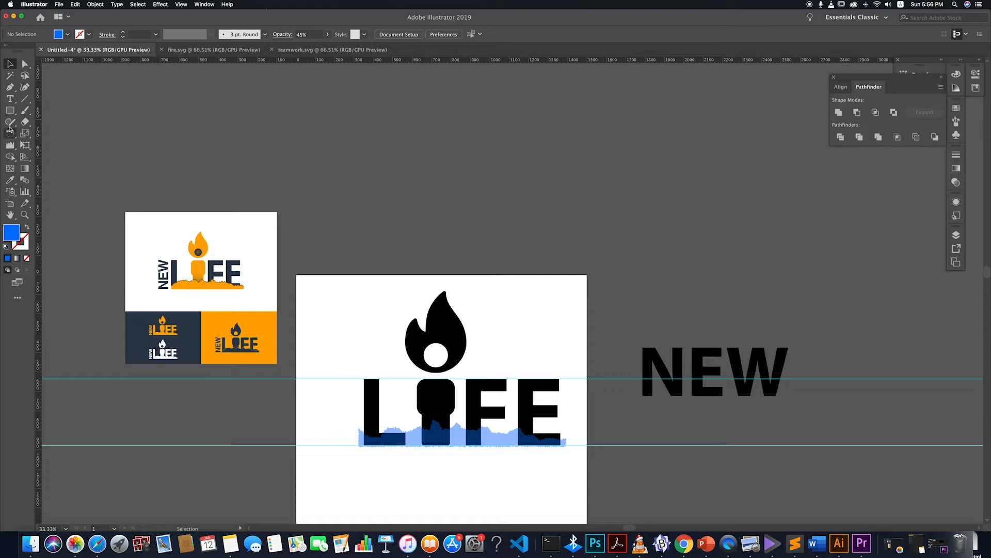
# - Draw a rectangle about 1200 by 174 px from the baseline guide downwards, wider than the ground, and nudge it slightly down
pyautogui.click(10, 110)
pyautogui.scroll(2, 381, 466)
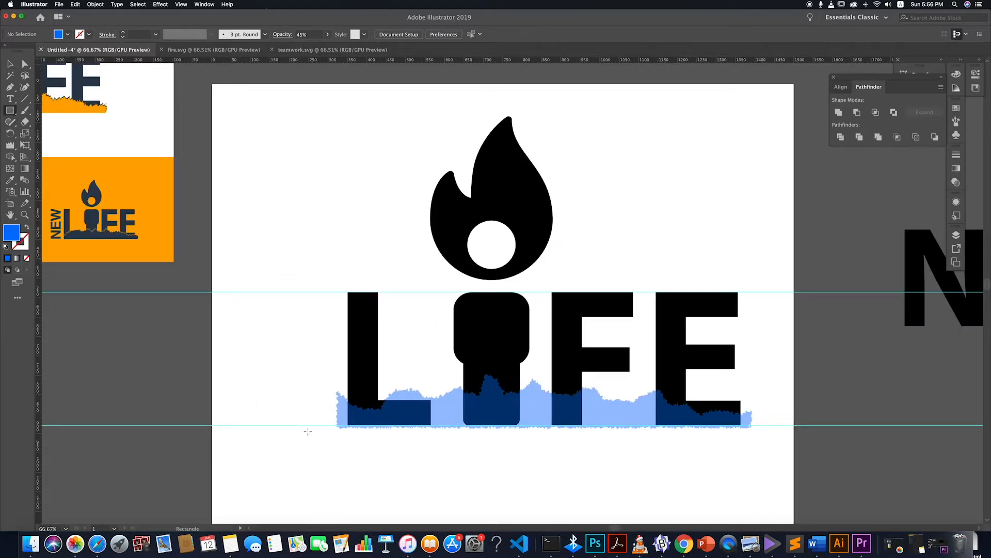
pyautogui.moveTo(313, 425); pyautogui.dragTo(779, 492)
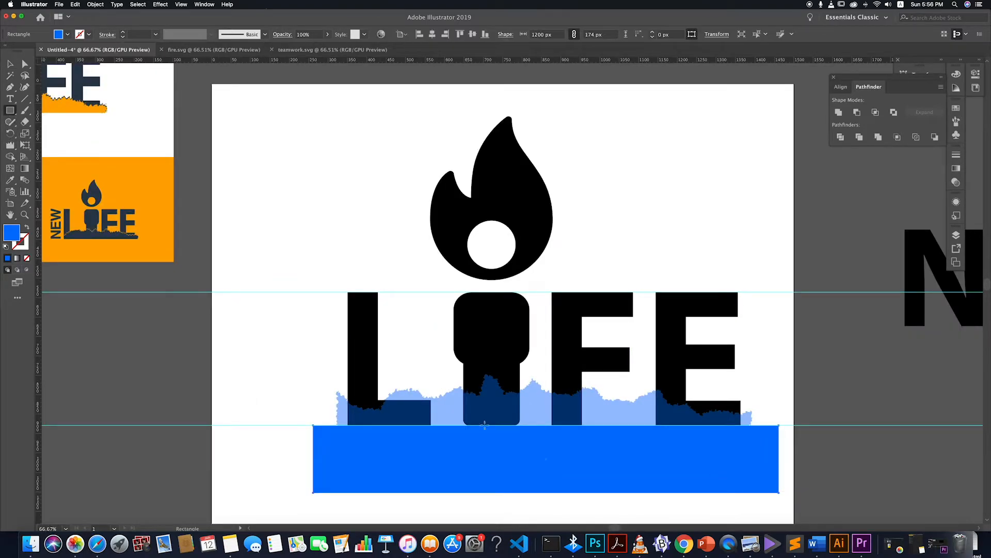
pyautogui.click(11, 64)
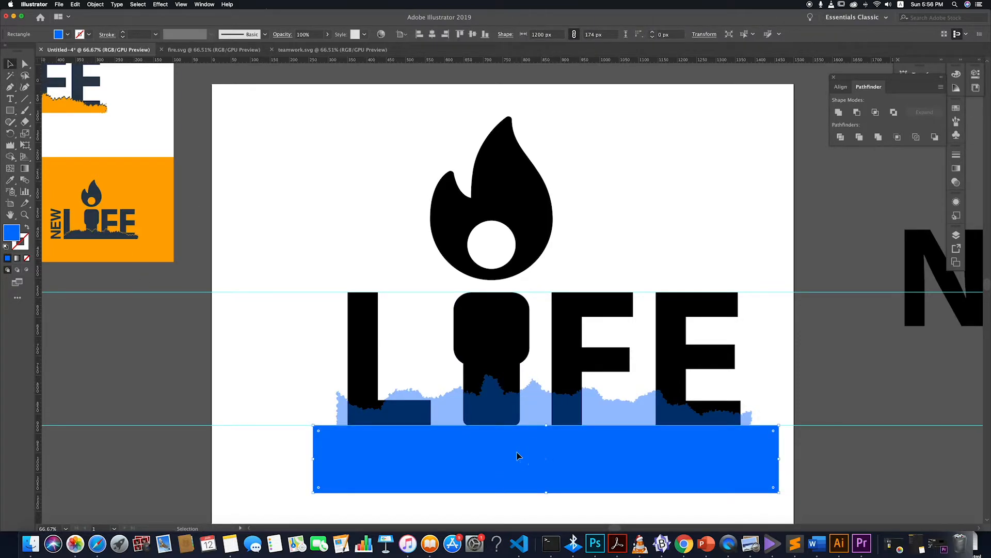
pyautogui.press('Down')
pyautogui.press('Down')
pyautogui.press('Down')
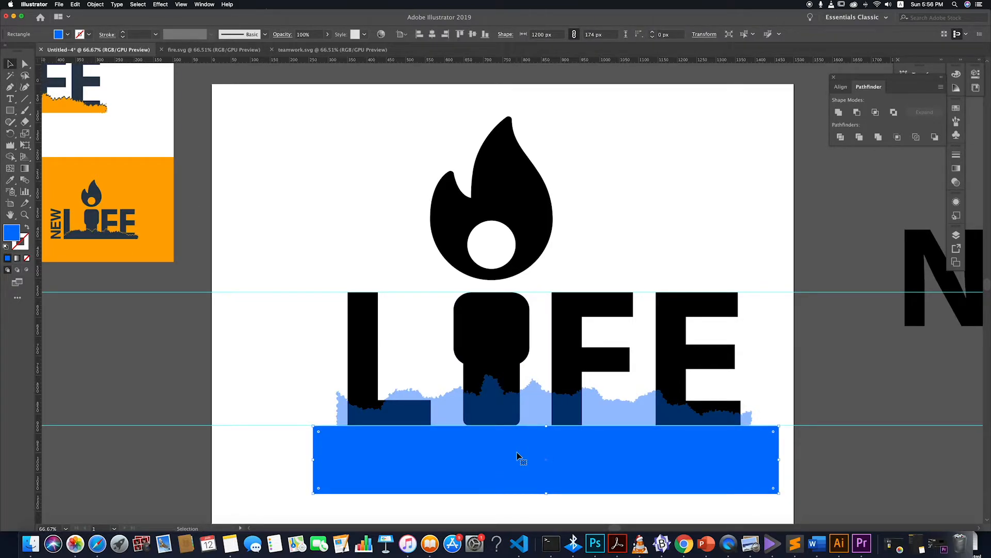
# - Try to subtract the rectangle from the unexpanded ground with Minus Front, and undo the operation
pyautogui.keyDown('shift'); pyautogui.click(451, 411); pyautogui.keyUp('shift')
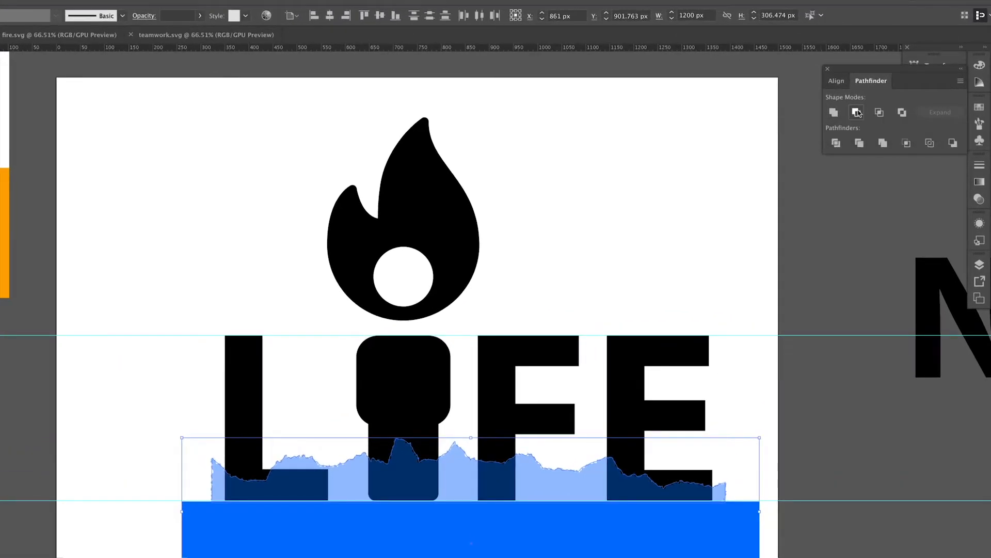
pyautogui.click(857, 112)
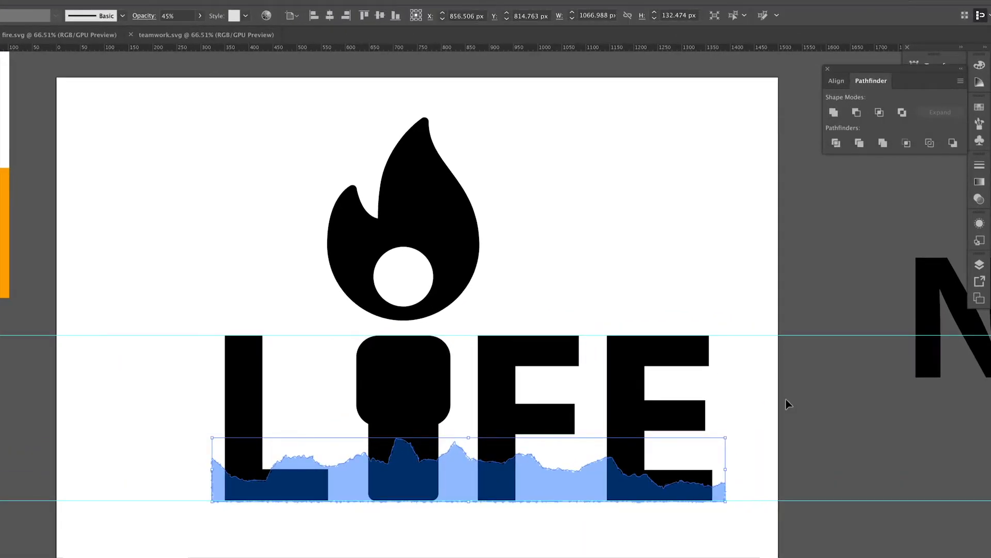
pyautogui.press('super+z')
pyautogui.click(809, 416)
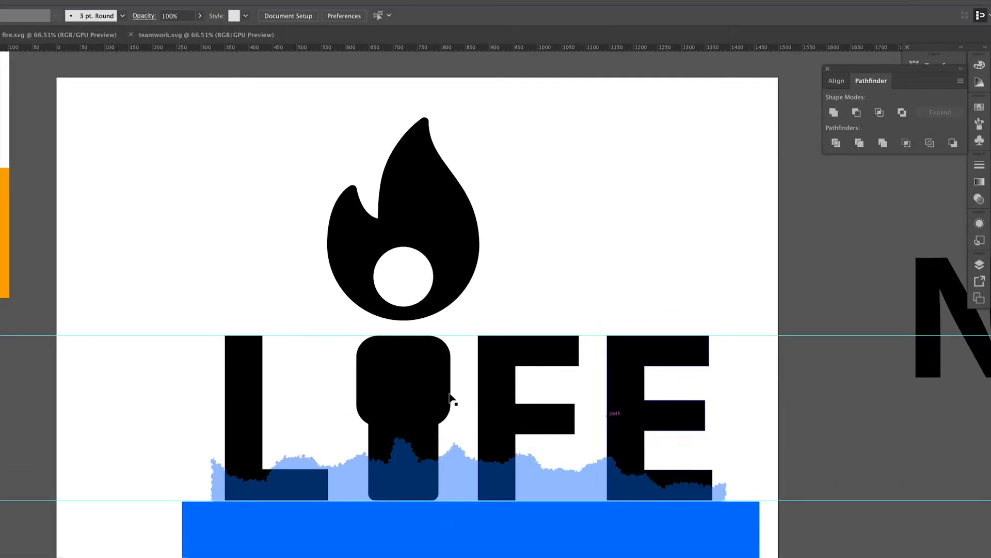
# - Expand the ground's appearance and subtract the rectangle beneath the baseline from it with Minus Front
pyautogui.click(449, 482)
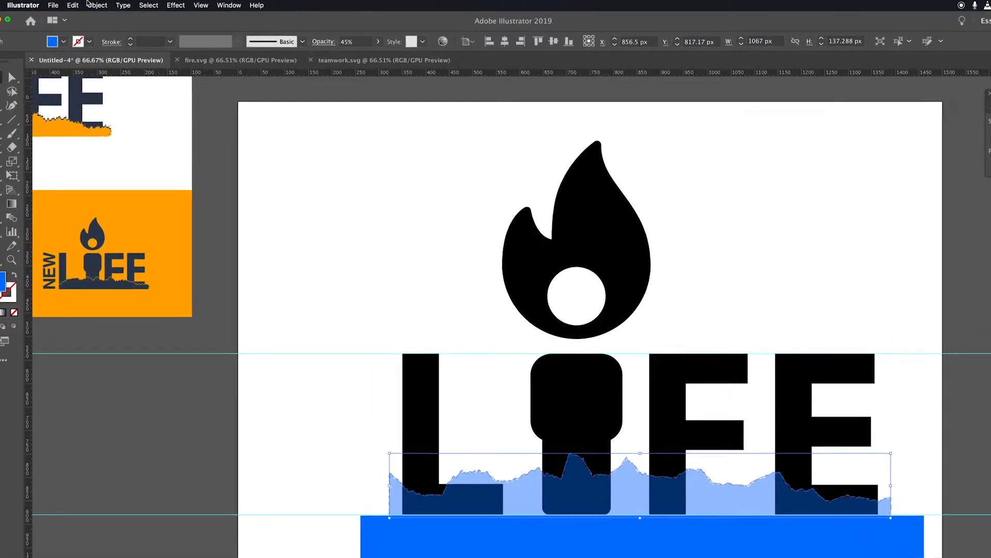
pyautogui.click(91, 5)
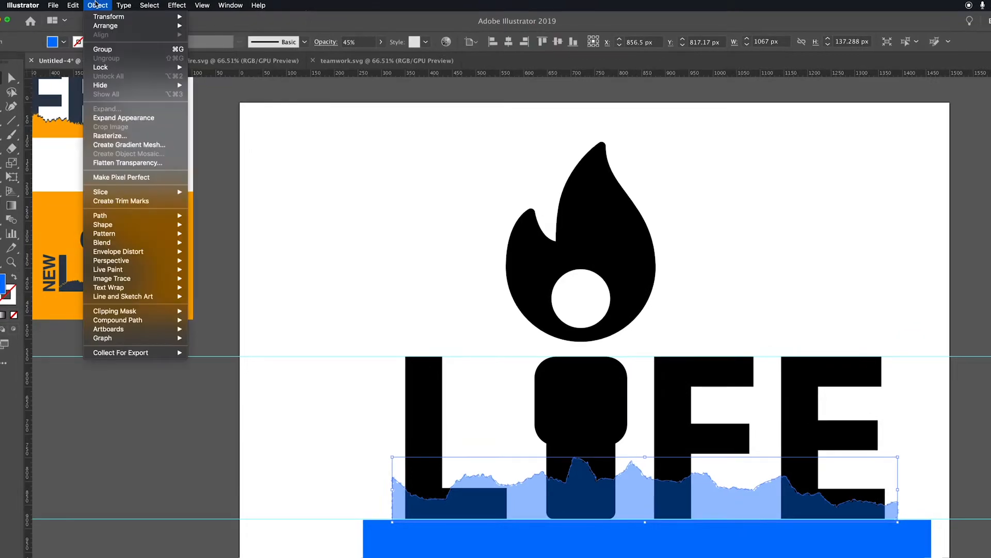
pyautogui.click(150, 118)
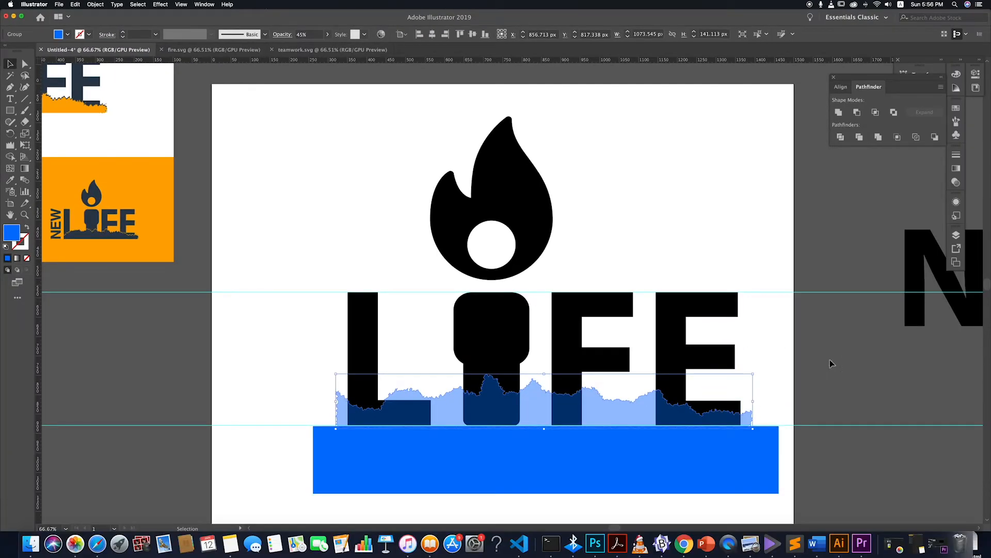
pyautogui.keyDown('shift'); pyautogui.click(634, 454); pyautogui.keyUp('shift')
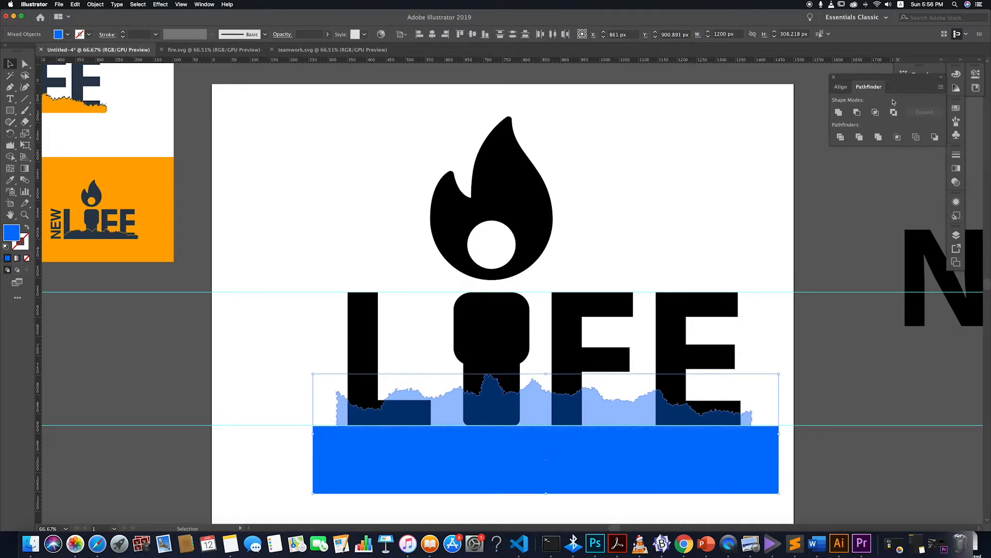
pyautogui.click(857, 113)
pyautogui.click(838, 320)
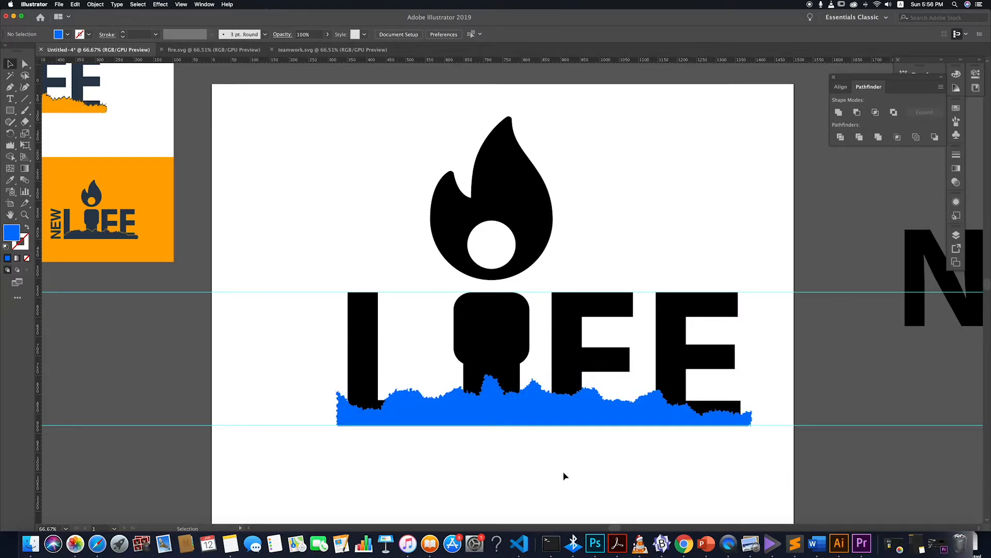
# - Draw a rectangle about 67 by 255 px over the ground's end beyond the L and duplicate it beyond the last E
pyautogui.click(5, 111)
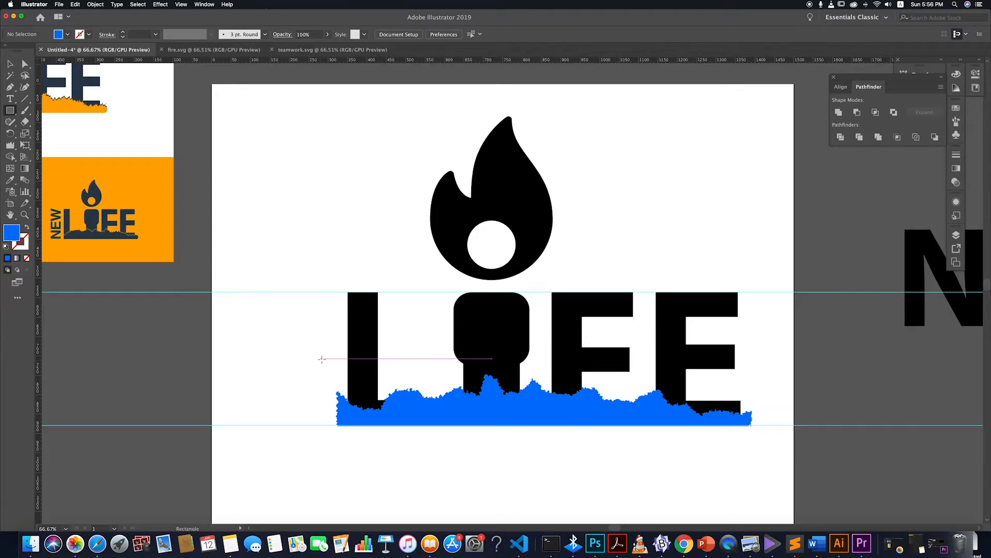
pyautogui.moveTo(321, 359); pyautogui.dragTo(348, 457)
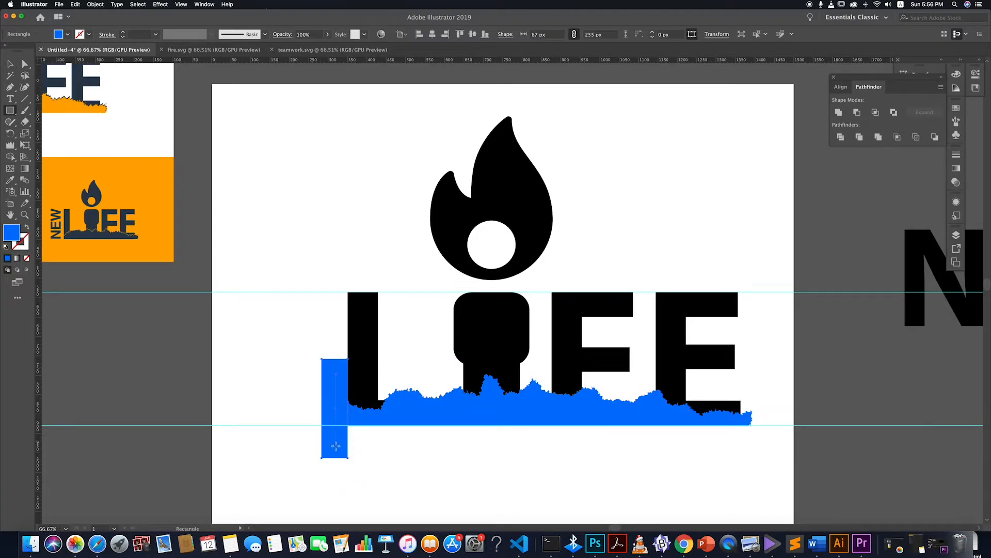
pyautogui.click(10, 62)
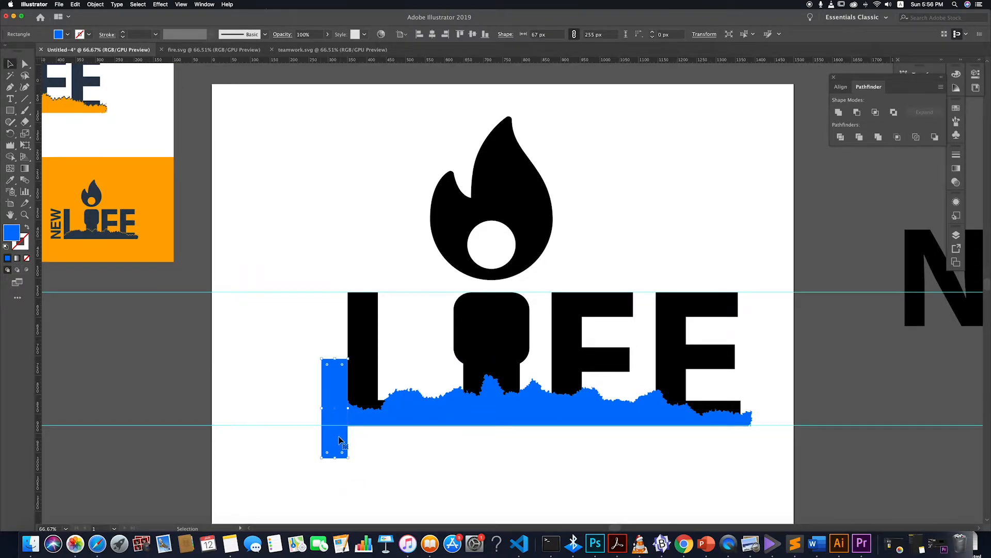
pyautogui.moveTo(339, 440); pyautogui.dragTo(760, 426)
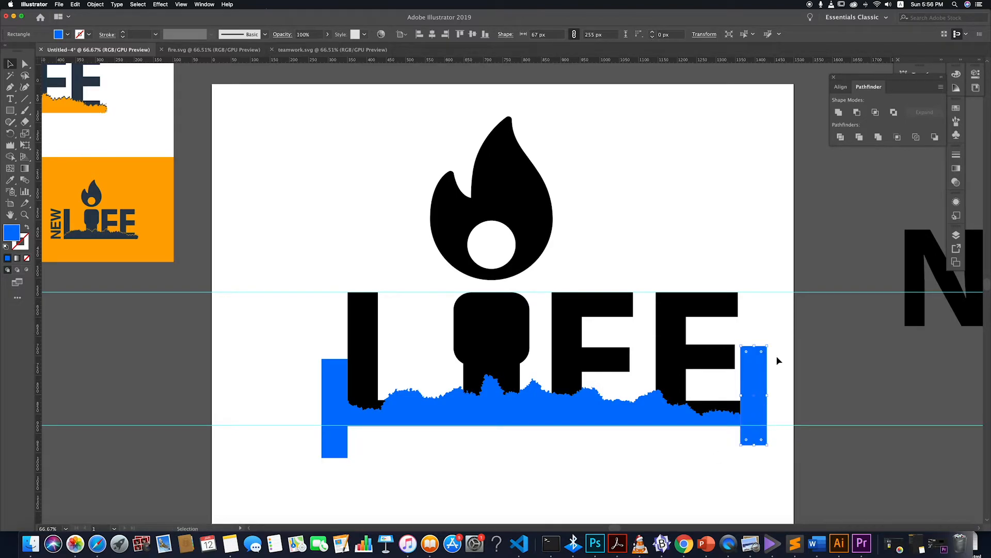
# - Try to subtract the rectangle beside the last E from the ground group with Minus Front
pyautogui.keyDown('shift'); pyautogui.click(685, 422); pyautogui.keyUp('shift')
pyautogui.click(858, 114)
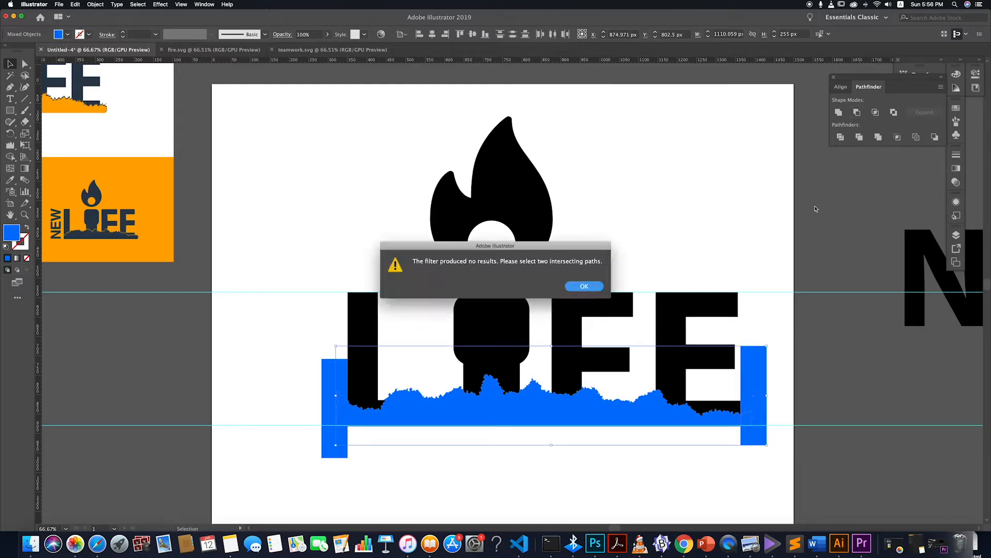
pyautogui.click(582, 286)
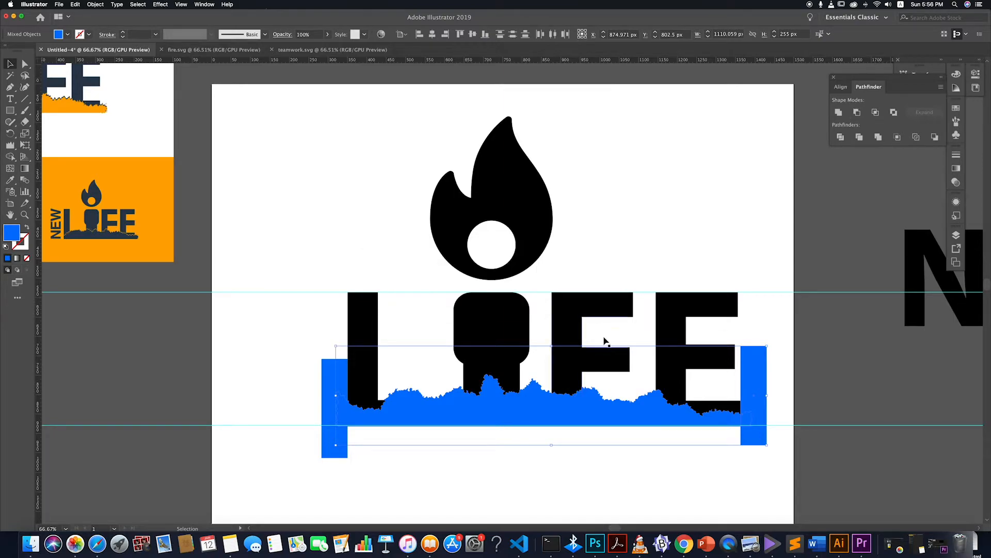
pyautogui.click(620, 382)
pyautogui.click(634, 411)
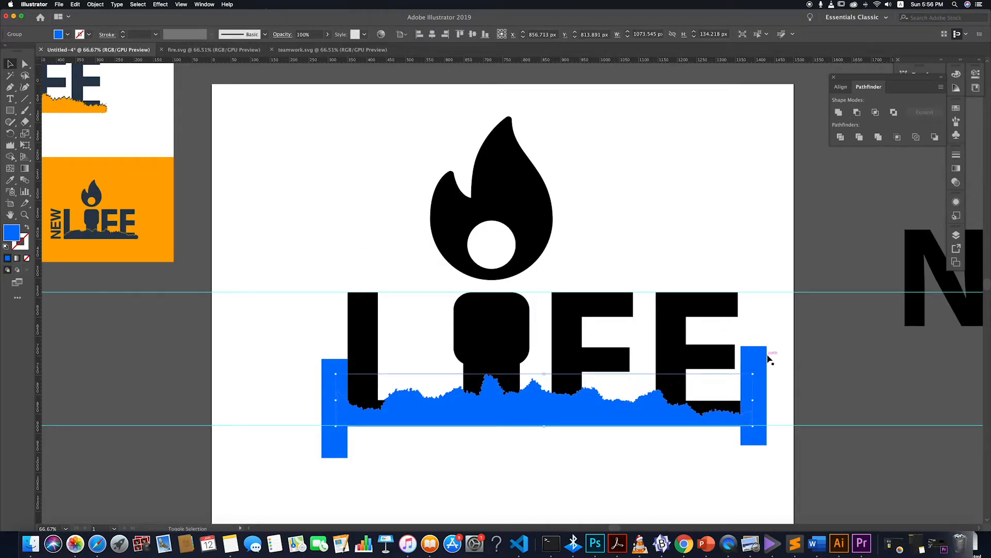
pyautogui.keyDown('shift'); pyautogui.click(764, 357); pyautogui.keyUp('shift')
pyautogui.click(857, 114)
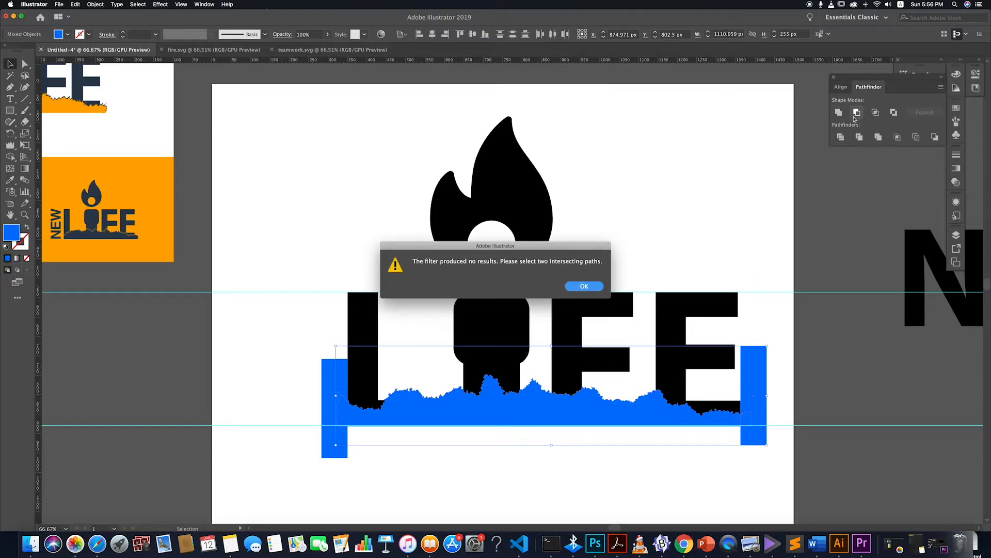
pyautogui.click(585, 287)
pyautogui.click(713, 436)
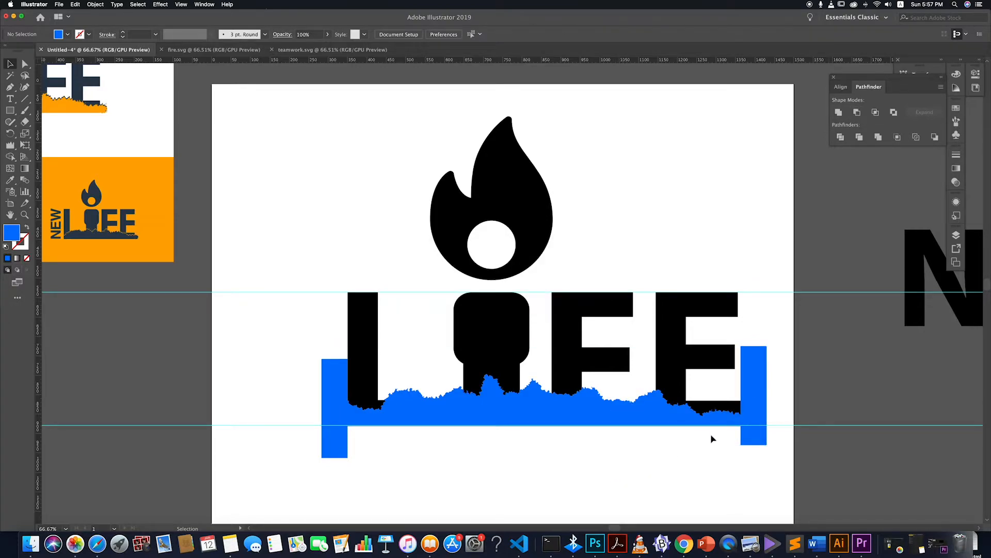
# - Bring the rectangle beside the last E to the front and try subtracting it from the ground group again
pyautogui.click(759, 363)
pyautogui.rightClick(756, 368)
pyautogui.moveTo(775, 493)
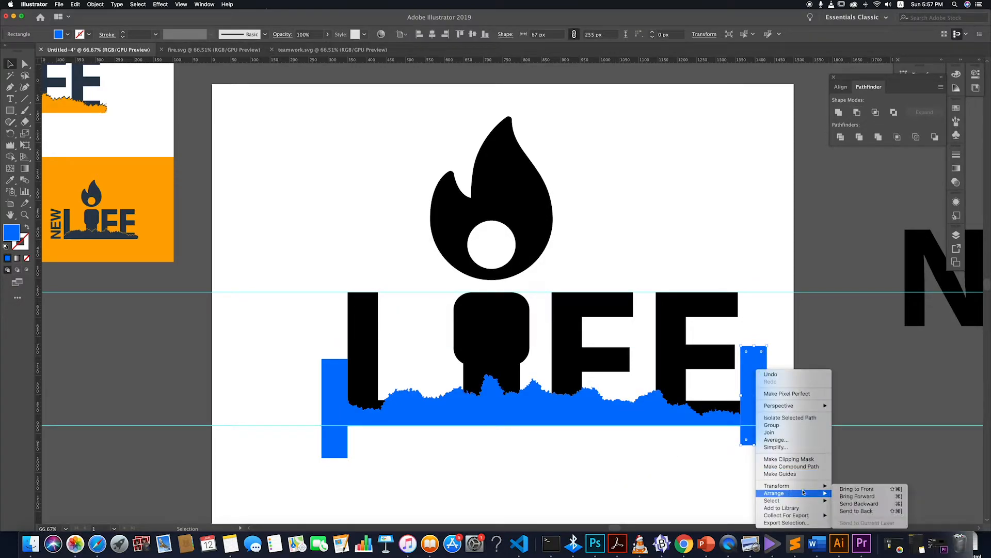
pyautogui.click(737, 488)
pyautogui.click(618, 411)
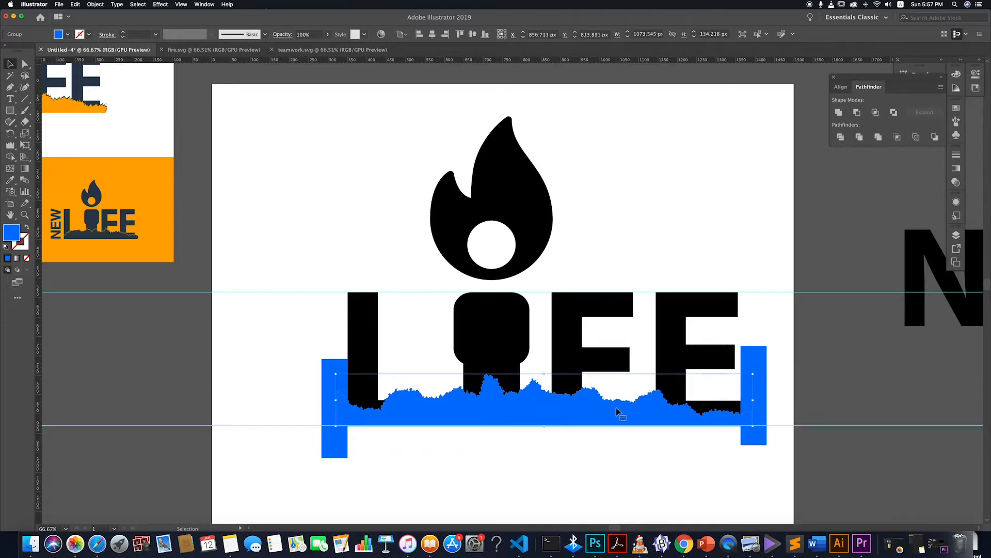
pyautogui.keyDown('shift'); pyautogui.click(749, 369); pyautogui.keyUp('shift')
pyautogui.click(856, 112)
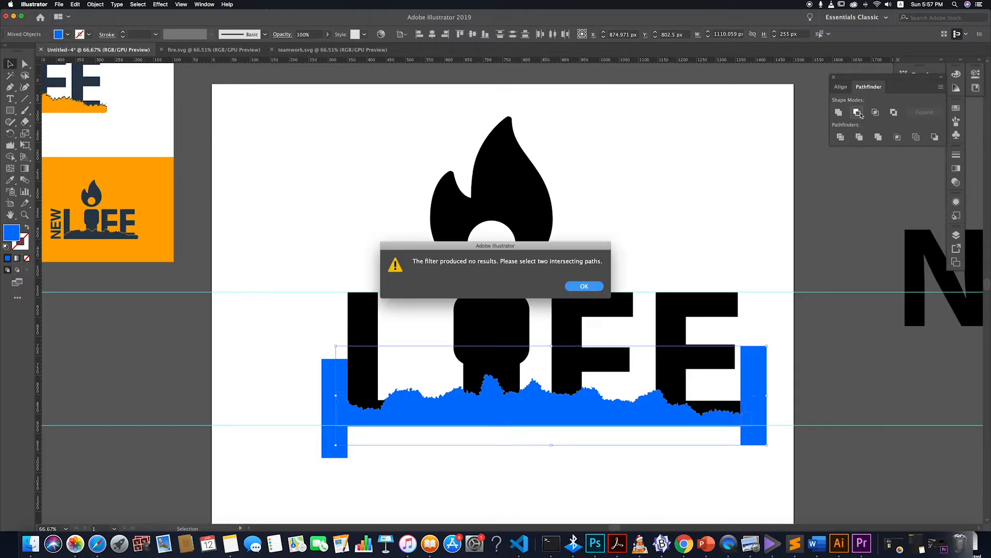
pyautogui.click(583, 287)
pyautogui.click(803, 381)
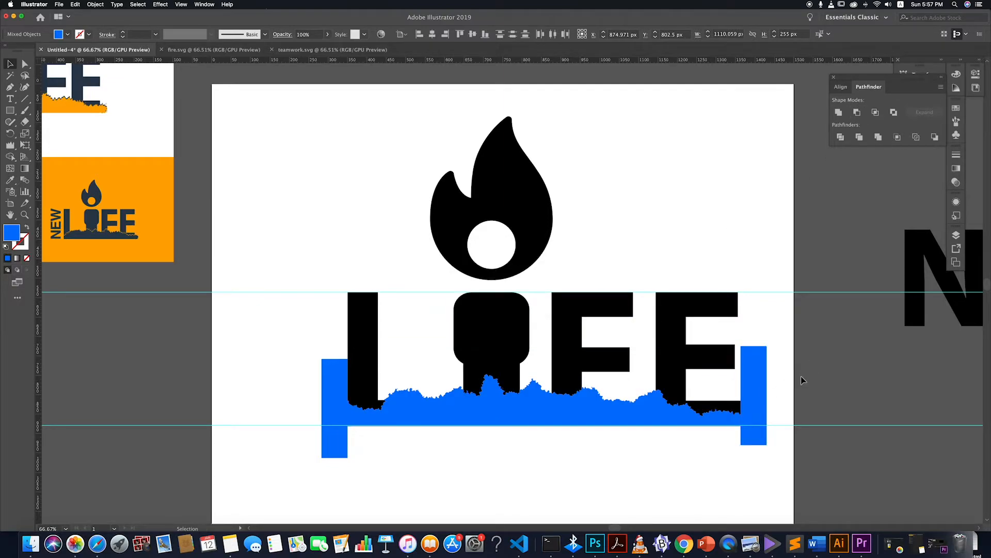
# - Undo a trial move of the rectangle beside the last E and bring it to the front again
pyautogui.moveTo(754, 373); pyautogui.dragTo(803, 373)
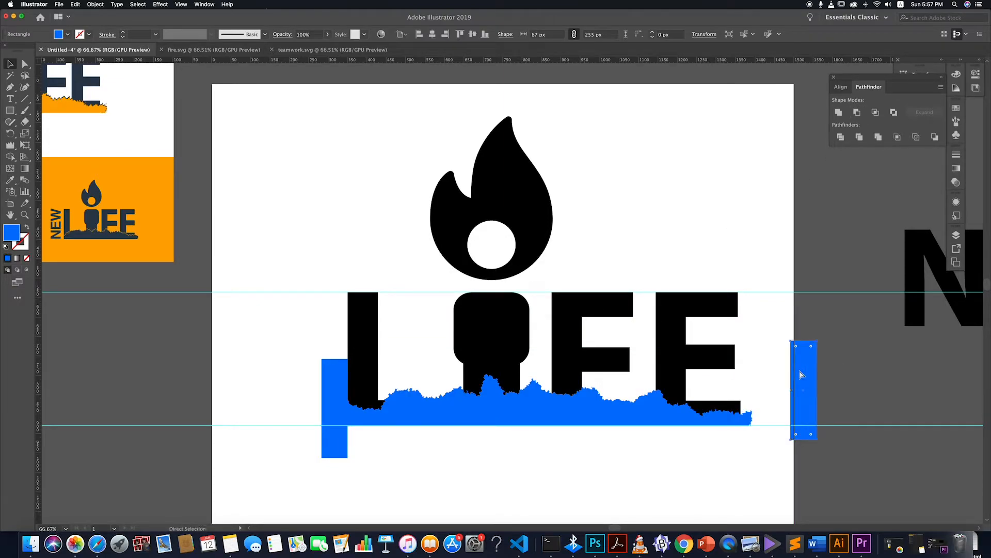
pyautogui.press('super+z')
pyautogui.rightClick(752, 370)
pyautogui.moveTo(782, 489)
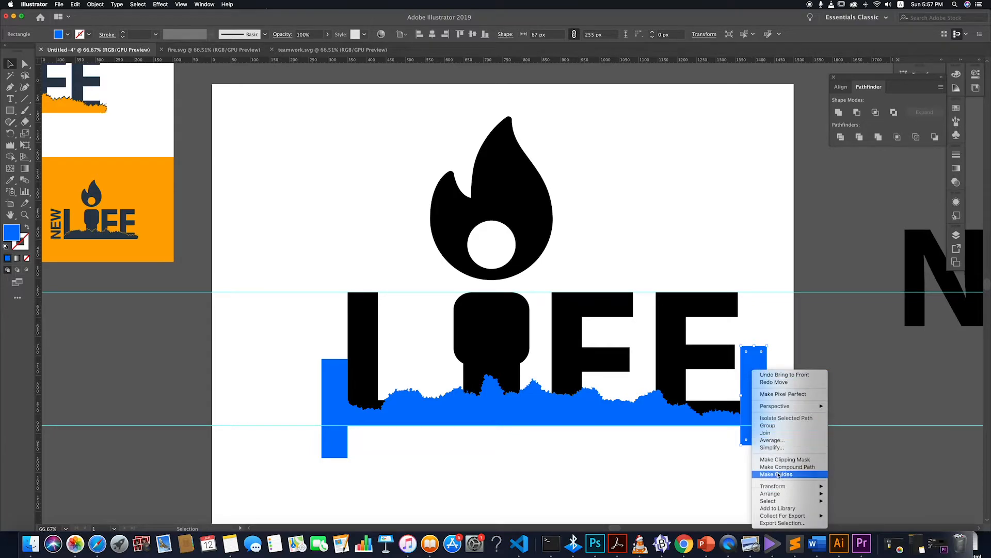
pyautogui.click(842, 489)
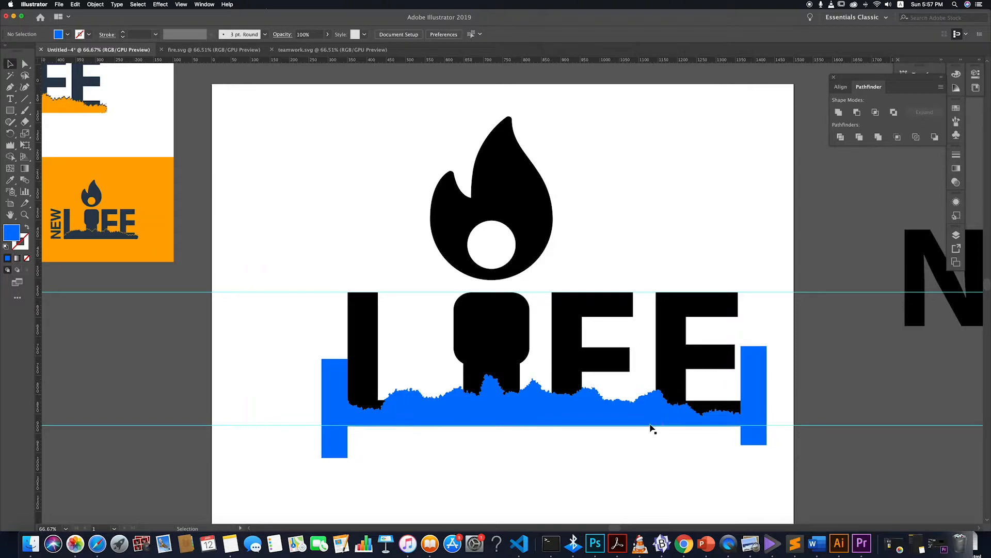
# - Isolate the ground group and check its path with a trial move, undoing the move
pyautogui.doubleClick(607, 420)
pyautogui.moveTo(608, 419); pyautogui.dragTo(504, 411)
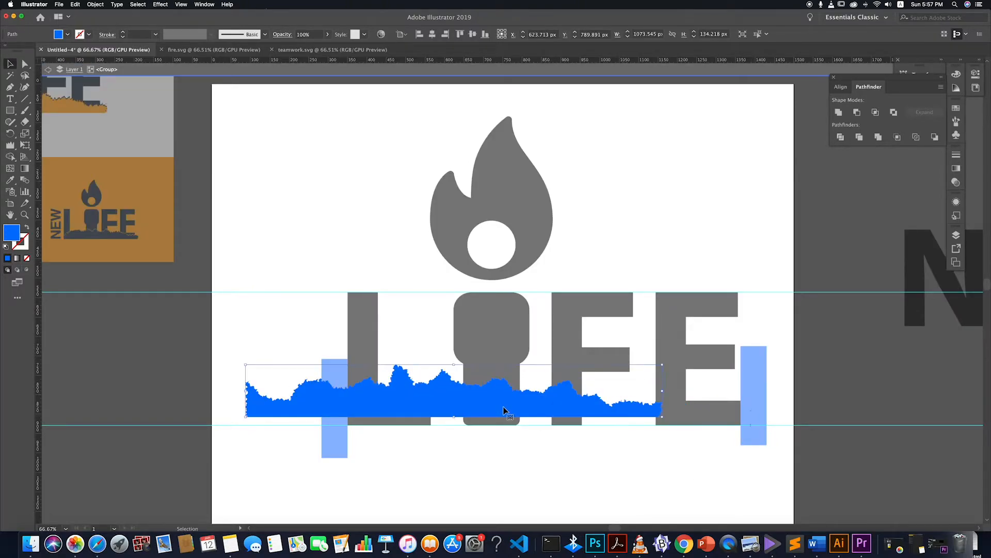
pyautogui.press('a')
pyautogui.press('super+z')
pyautogui.scroll(5, 763, 440)
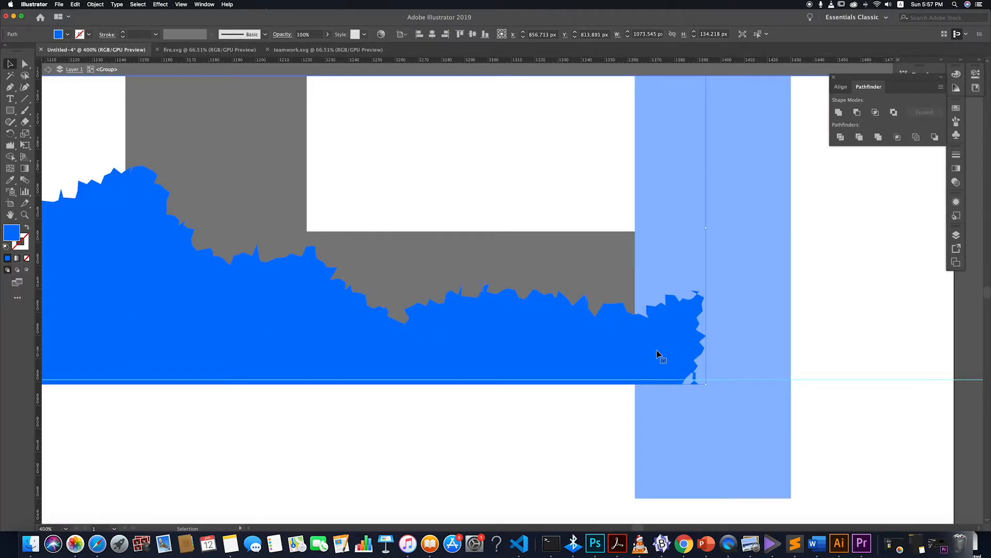
# - Separate the ground path from the stray fragments beside the last E, delete the fragments, and shift the ground back across the rectangle's edge
pyautogui.moveTo(667, 356); pyautogui.dragTo(651, 355)
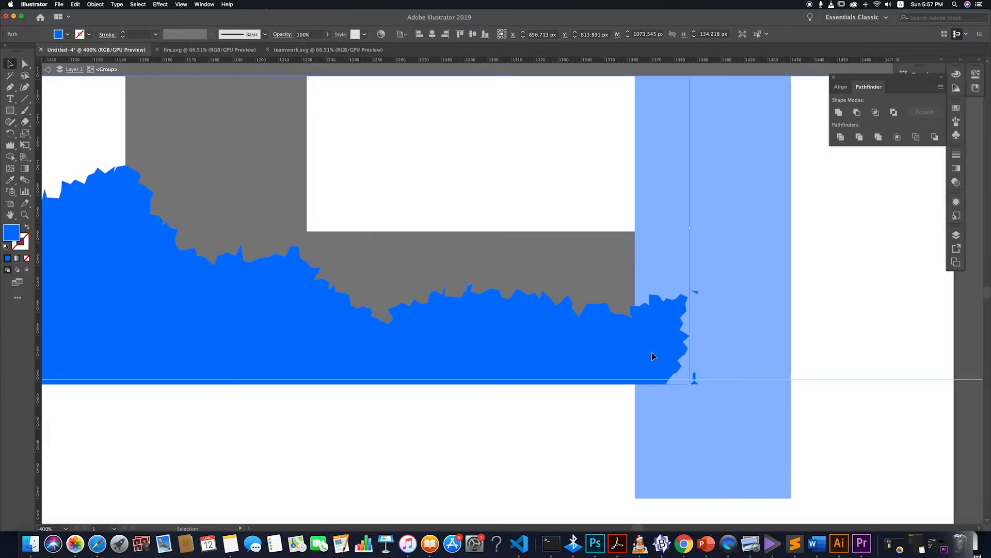
pyautogui.click(710, 395)
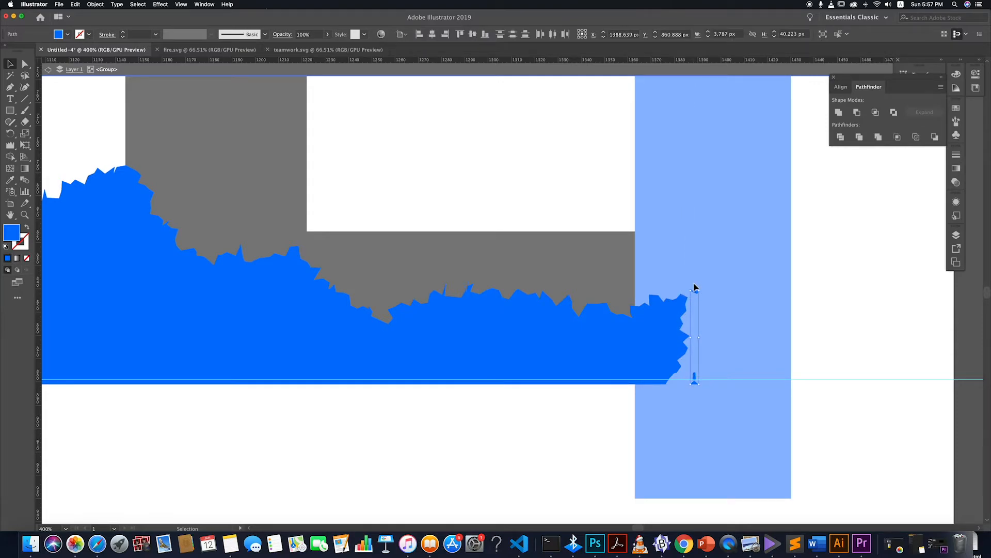
pyautogui.scroll(-5, 695, 287)
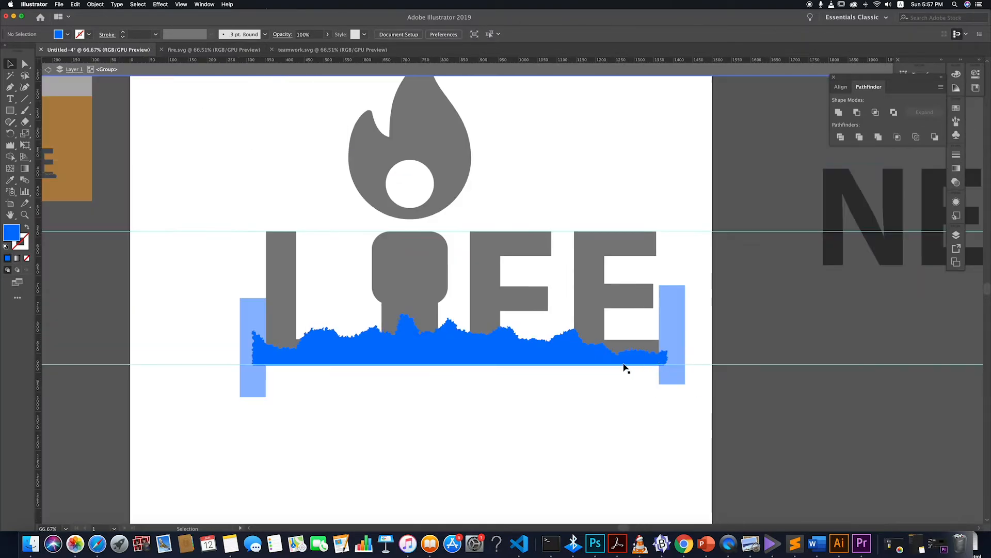
pyautogui.moveTo(594, 357); pyautogui.dragTo(596, 355)
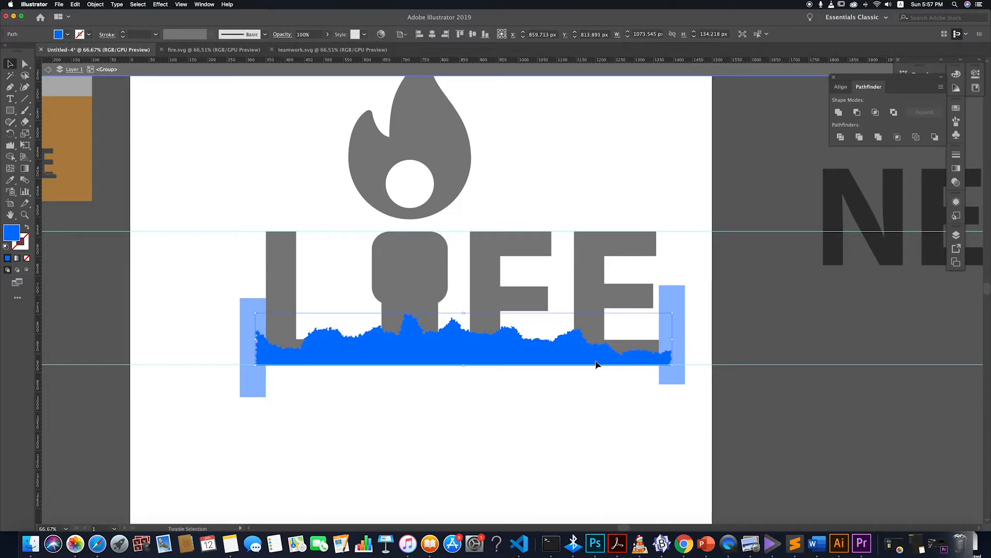
pyautogui.doubleClick(588, 399)
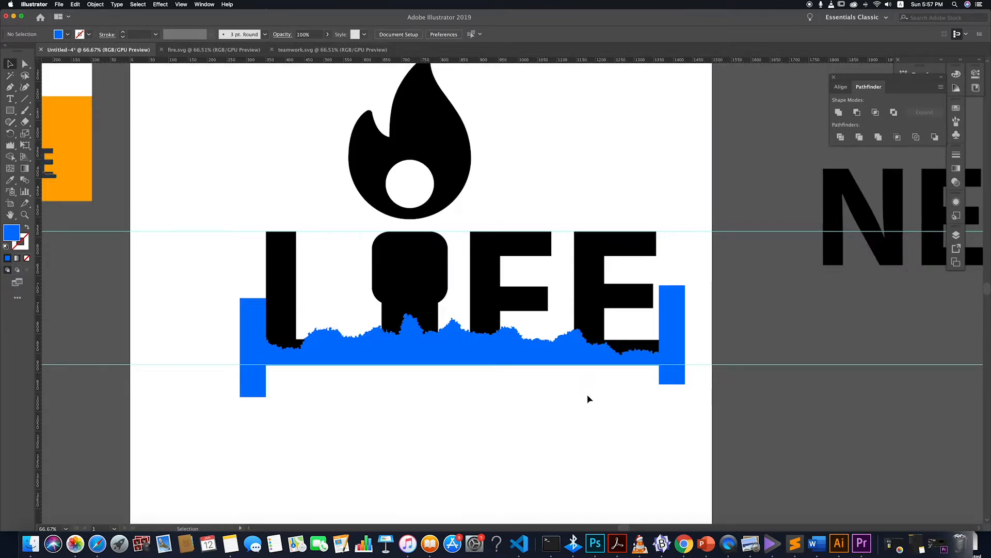
# - Try to subtract the rectangle beside the last E from the cleaned ground group with Minus Front
pyautogui.moveTo(704, 336); pyautogui.dragTo(593, 333)
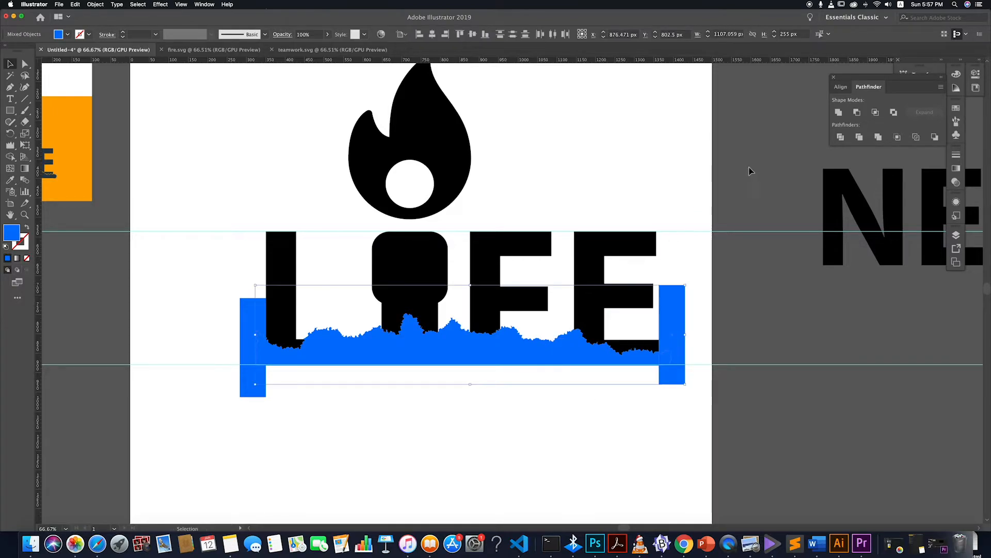
pyautogui.click(858, 113)
pyautogui.click(755, 285)
pyautogui.click(644, 407)
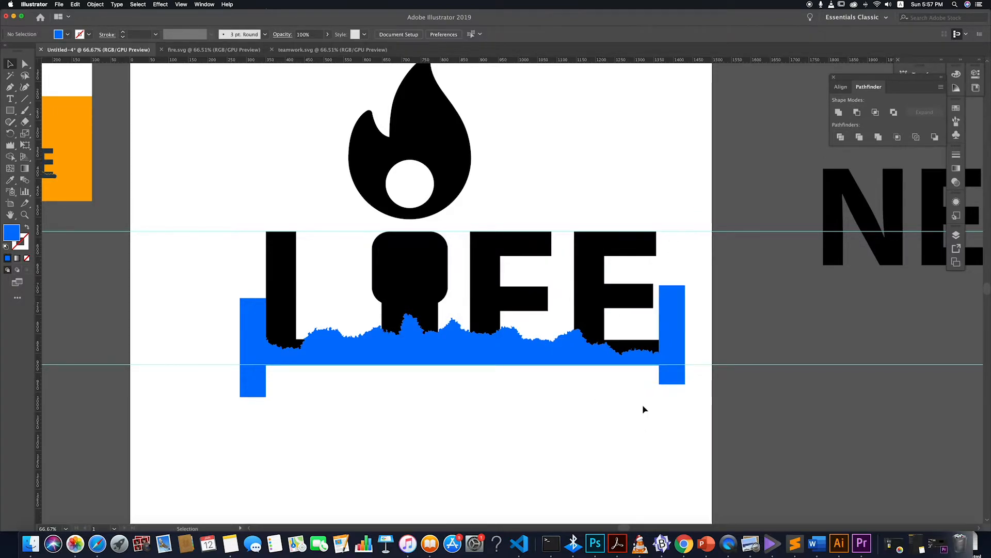
# - Isolate the ground group, undo a trial move of its path, and examine its jagged end beside the last E for stray pieces
pyautogui.doubleClick(593, 355)
pyautogui.moveTo(592, 354); pyautogui.dragTo(555, 447)
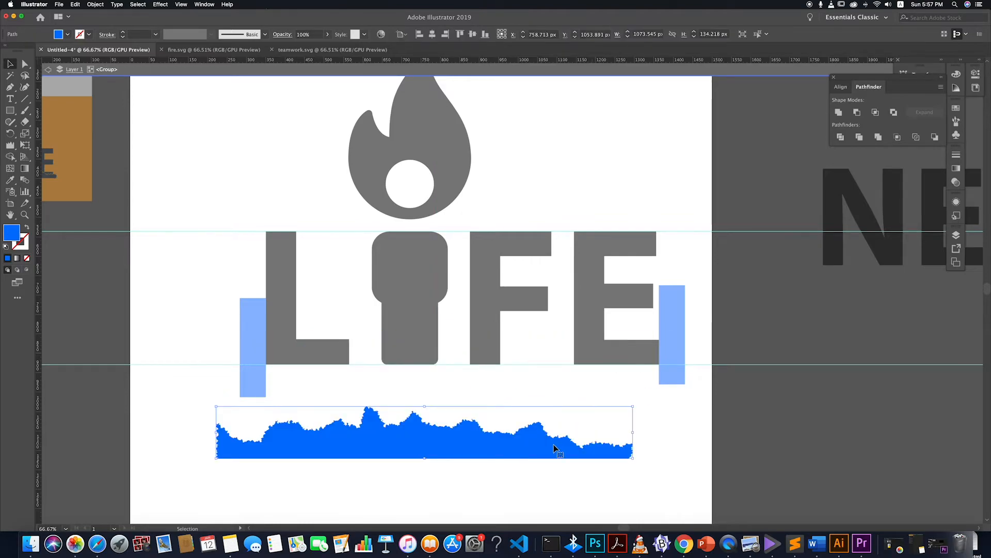
pyautogui.press('super+z')
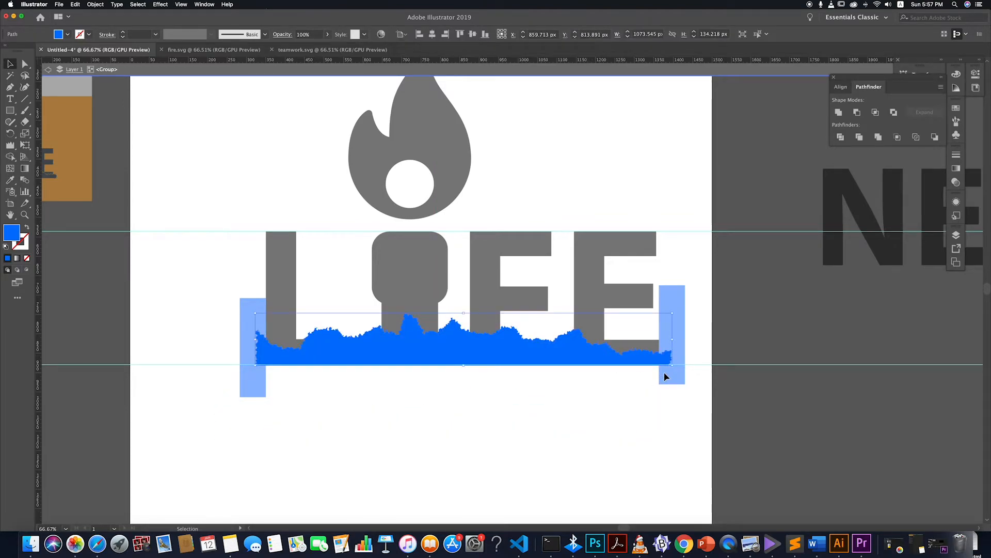
pyautogui.scroll(3, 665, 377)
pyautogui.scroll(2, 665, 377)
pyautogui.scroll(-2, 666, 377)
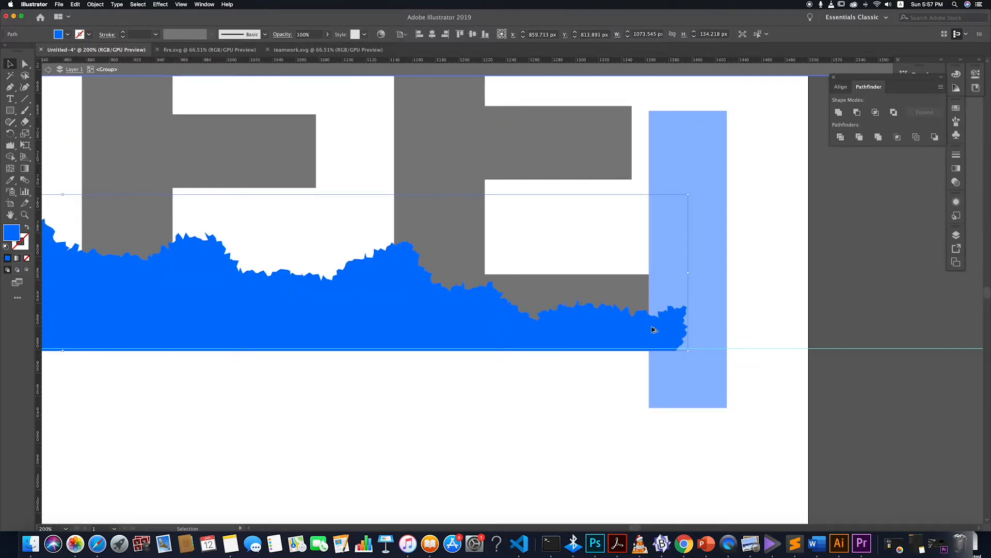
pyautogui.scroll(5, 653, 330)
pyautogui.click(670, 259)
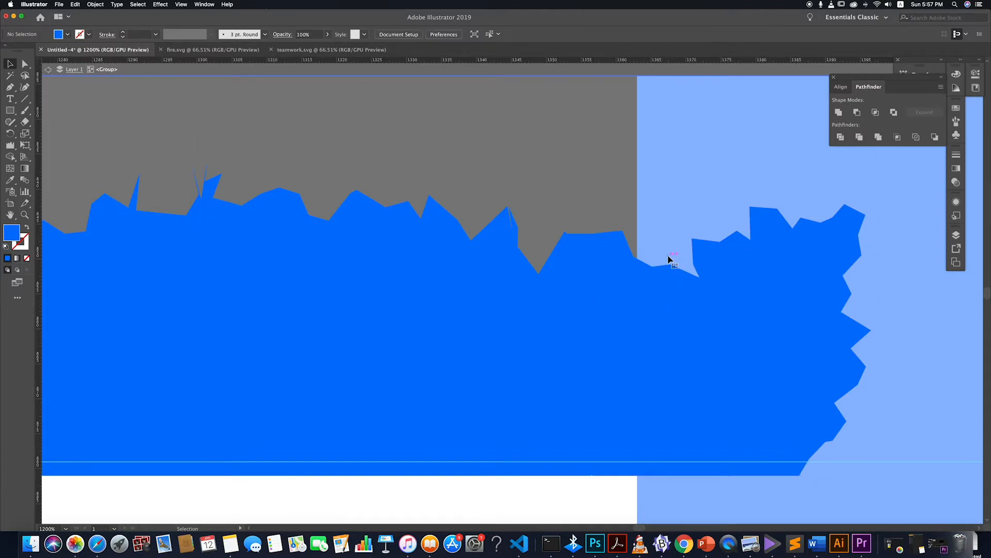
pyautogui.scroll(-5, 670, 259)
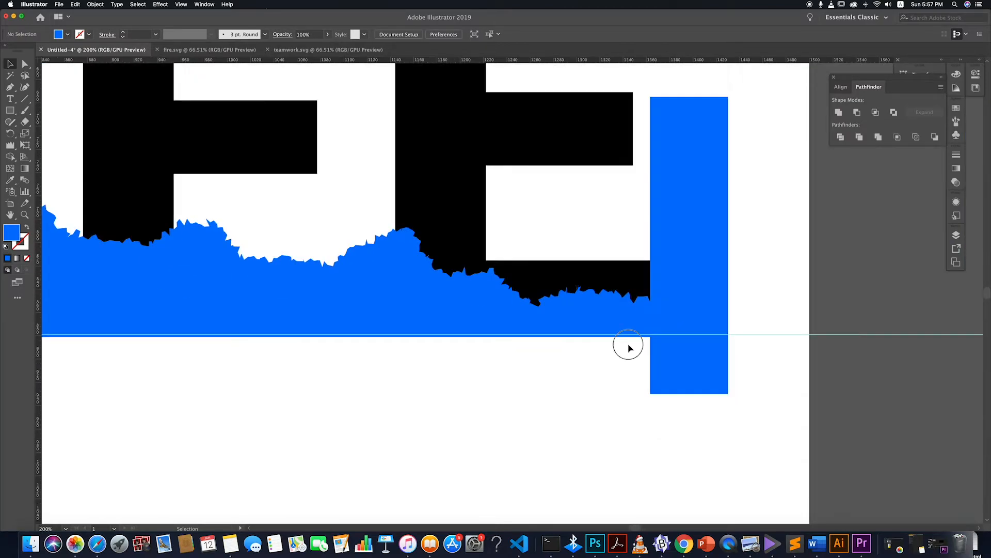
# - Retry Minus Front on the ground group with the rectangle beside the last E, and undo the subtraction
pyautogui.click(666, 327)
pyautogui.keyDown('shift'); pyautogui.click(620, 304); pyautogui.keyUp('shift')
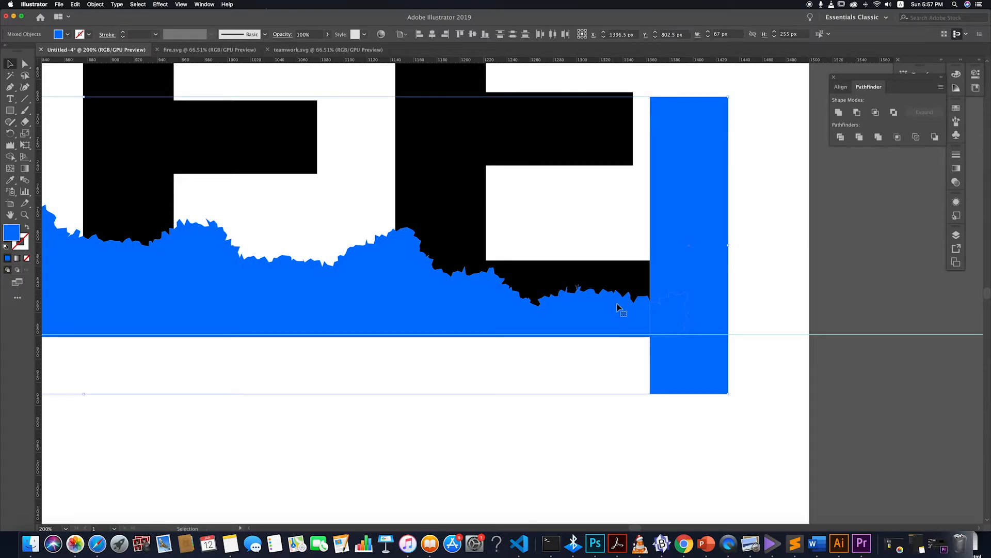
pyautogui.click(857, 112)
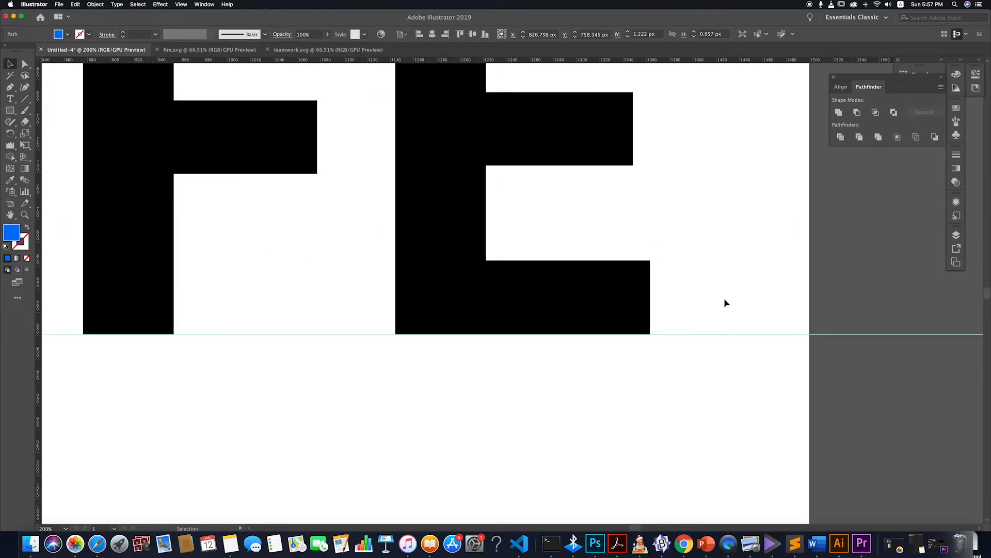
pyautogui.press('super+z')
pyautogui.scroll(-3, 628, 399)
pyautogui.click(608, 431)
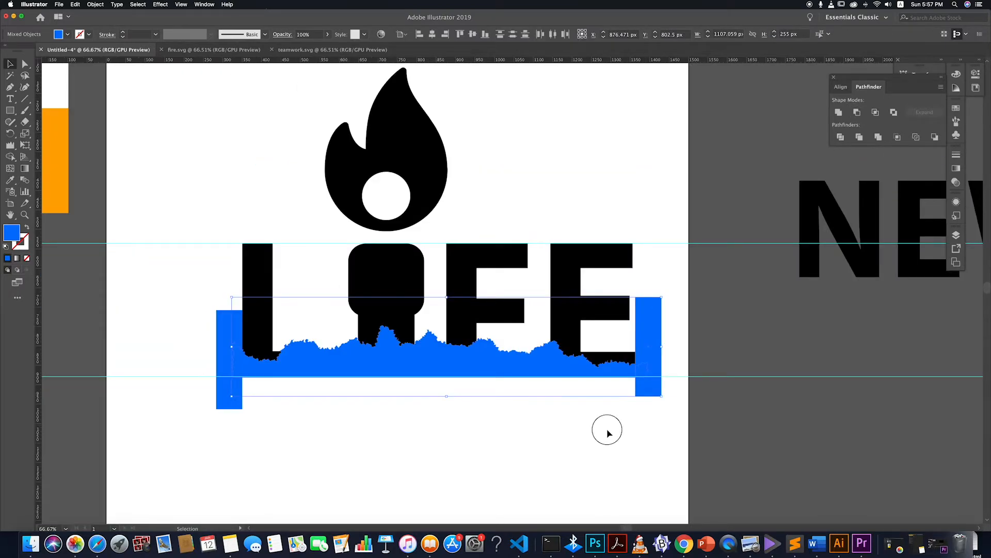
# - Repeat the Minus Front subtraction, examine the leftover fragment between the figure and the F, and undo back to the isolated ground group
pyautogui.click(591, 368)
pyautogui.keyDown('shift'); pyautogui.click(653, 316); pyautogui.keyUp('shift')
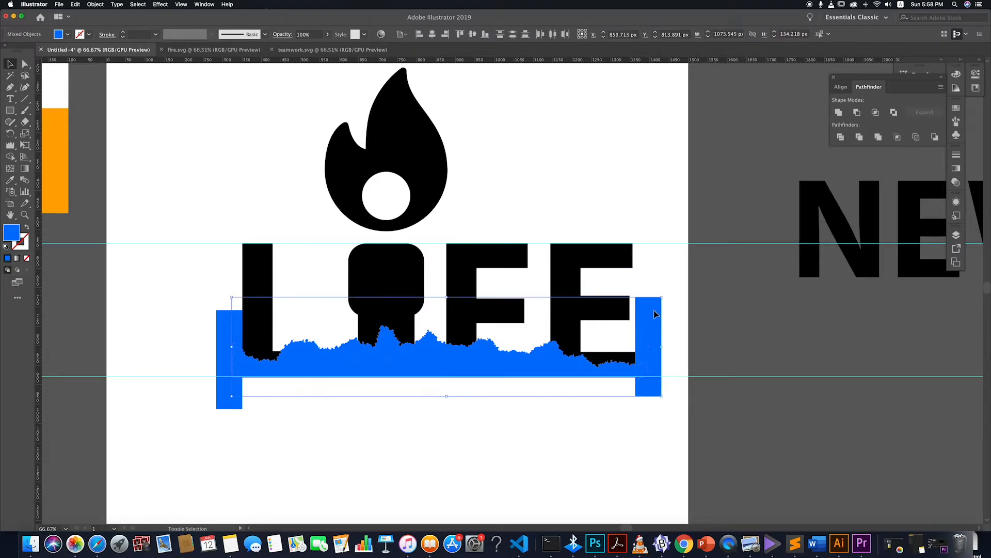
pyautogui.click(857, 112)
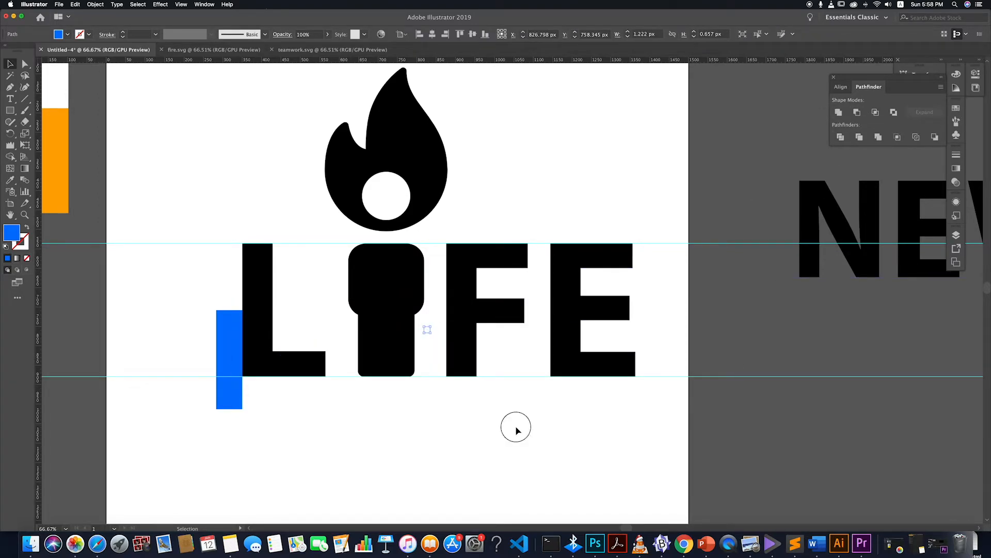
pyautogui.click(454, 420)
pyautogui.scroll(3, 426, 348)
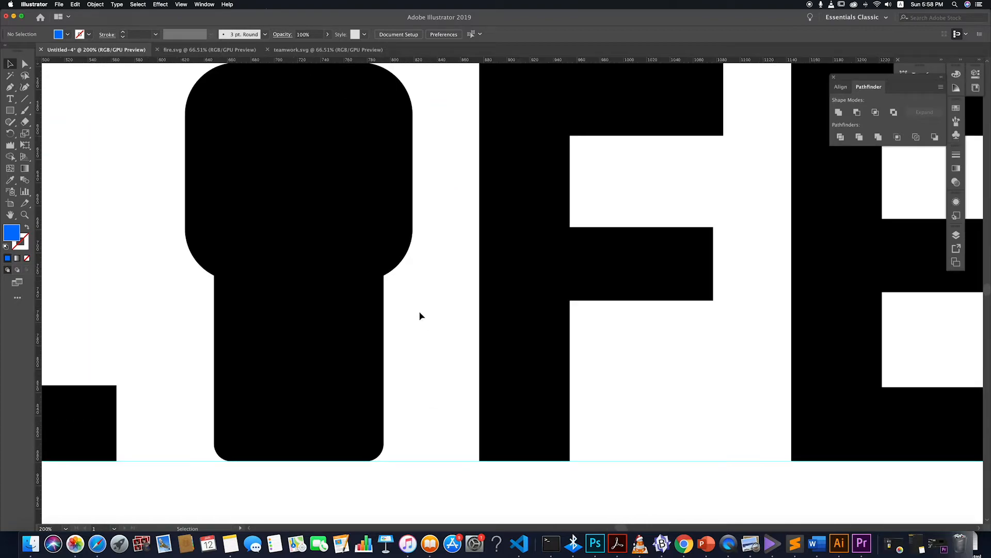
pyautogui.scroll(2, 420, 315)
pyautogui.click(448, 367)
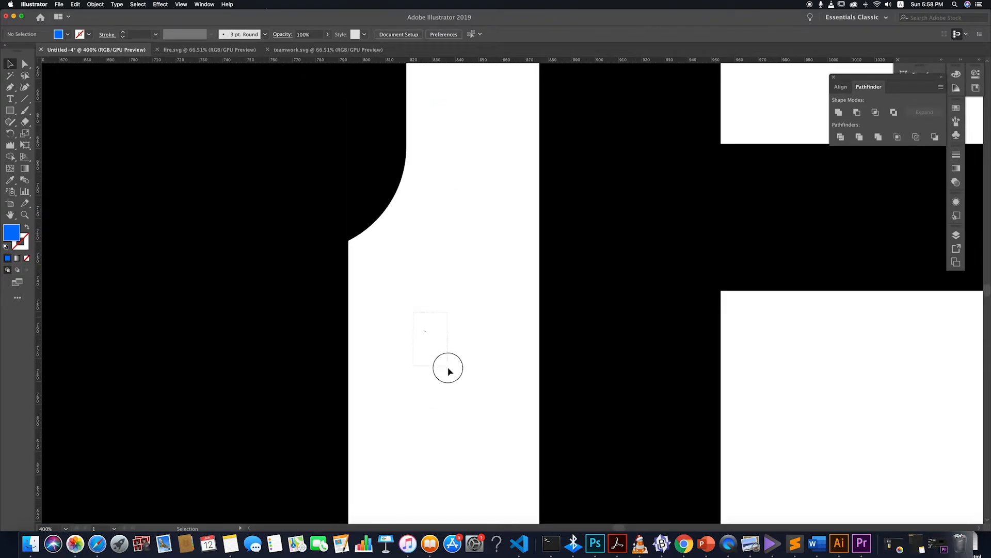
pyautogui.press('super+z')
pyautogui.press('super+z')
pyautogui.press('super+z')
pyautogui.press('super+z')
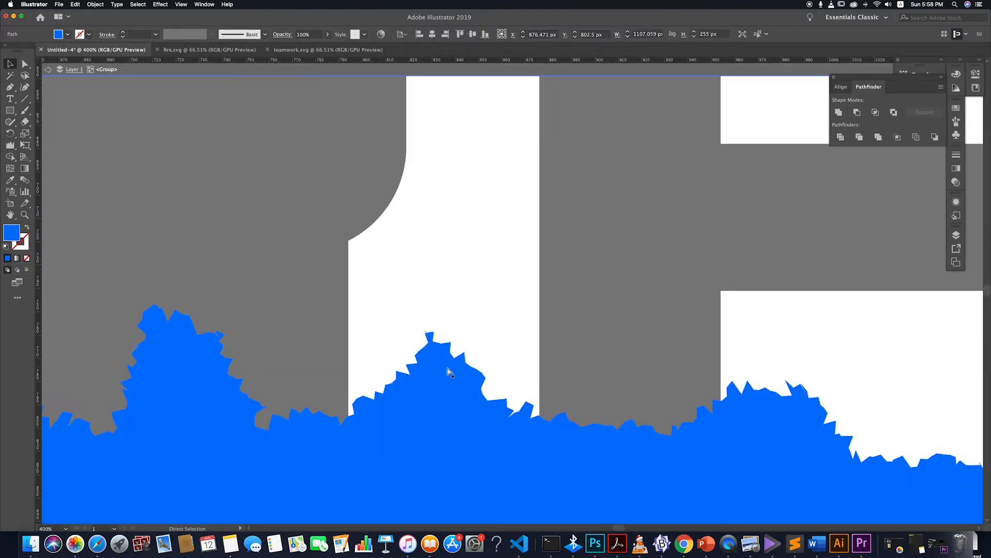
# - Delete the stray fragment at the ground's peak between the figure and the F, and leave isolation mode
pyautogui.click(432, 334)
pyautogui.press('Delete')
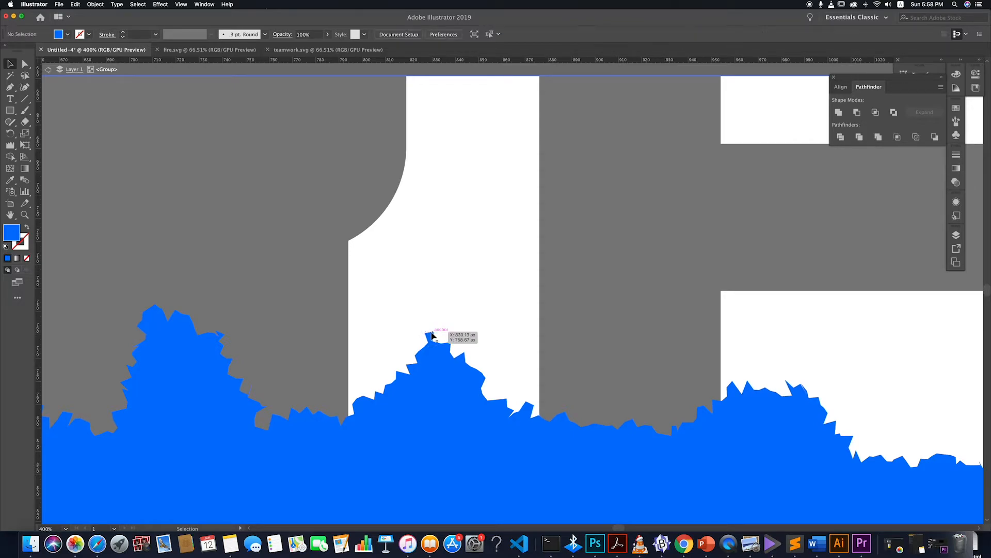
pyautogui.press('super+1')
pyautogui.doubleClick(522, 410)
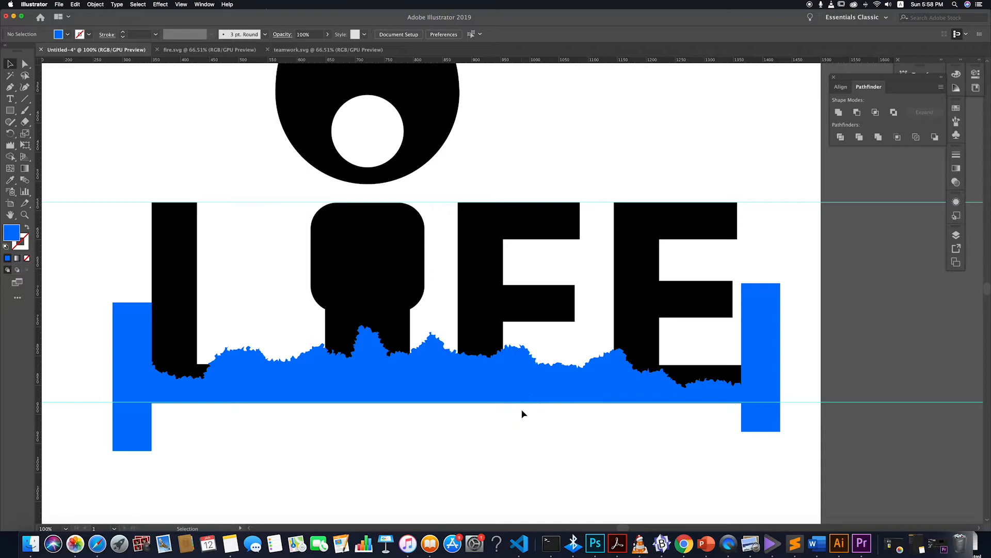
# - Try again to subtract the last E's rectangle from the ground with Minus Front, and reselect the ground group alone
pyautogui.click(681, 390)
pyautogui.keyDown('shift'); pyautogui.click(768, 316); pyautogui.keyUp('shift')
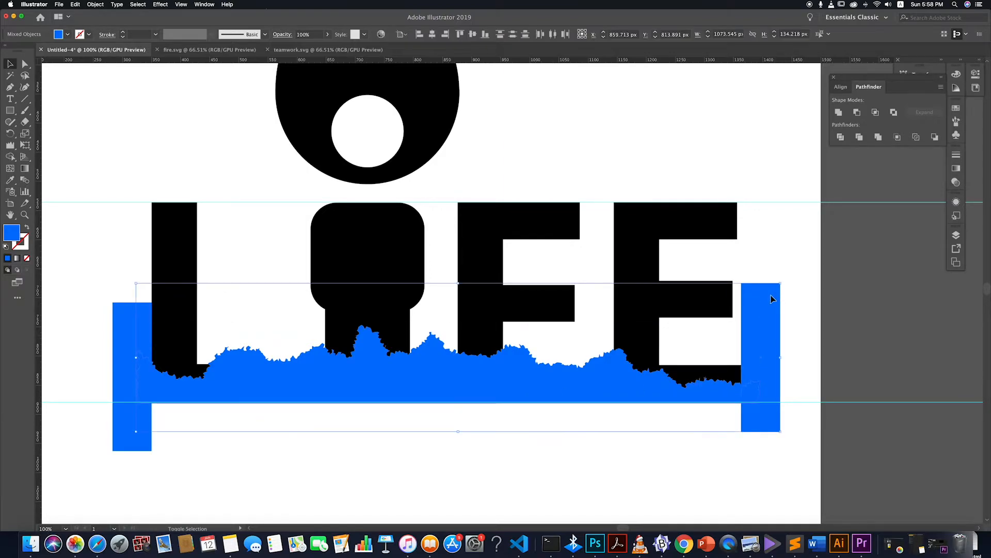
pyautogui.click(858, 112)
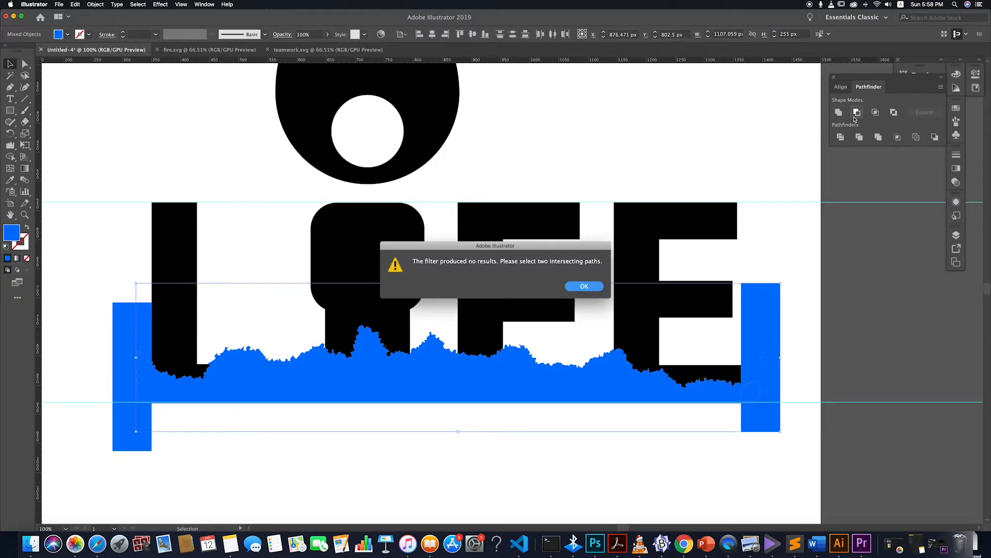
pyautogui.click(590, 290)
pyautogui.click(799, 327)
pyautogui.click(458, 389)
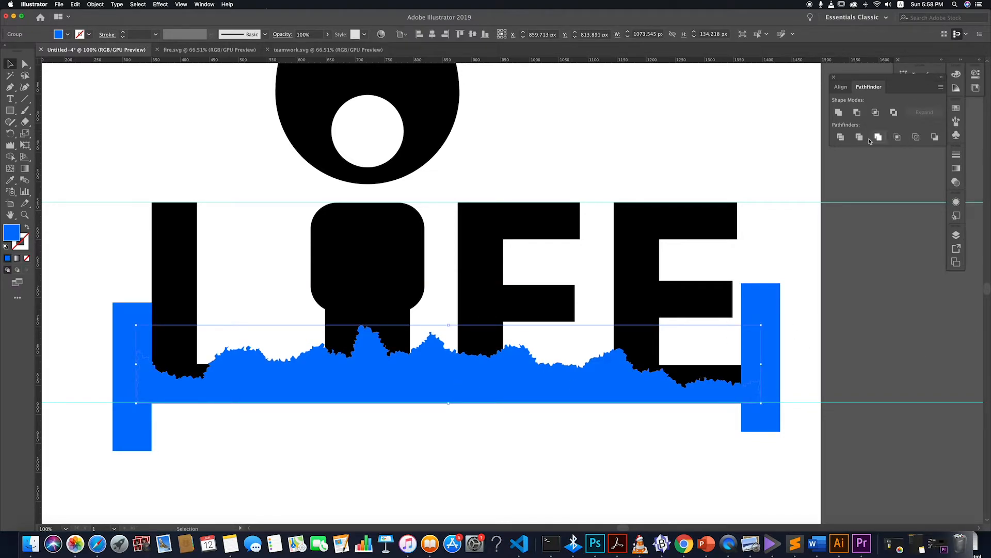
# - Try to subtract the blue rectangle beside the final E from the grouped rocky ground shape
pyautogui.keyDown('shift'); pyautogui.click(770, 306); pyautogui.keyUp('shift')
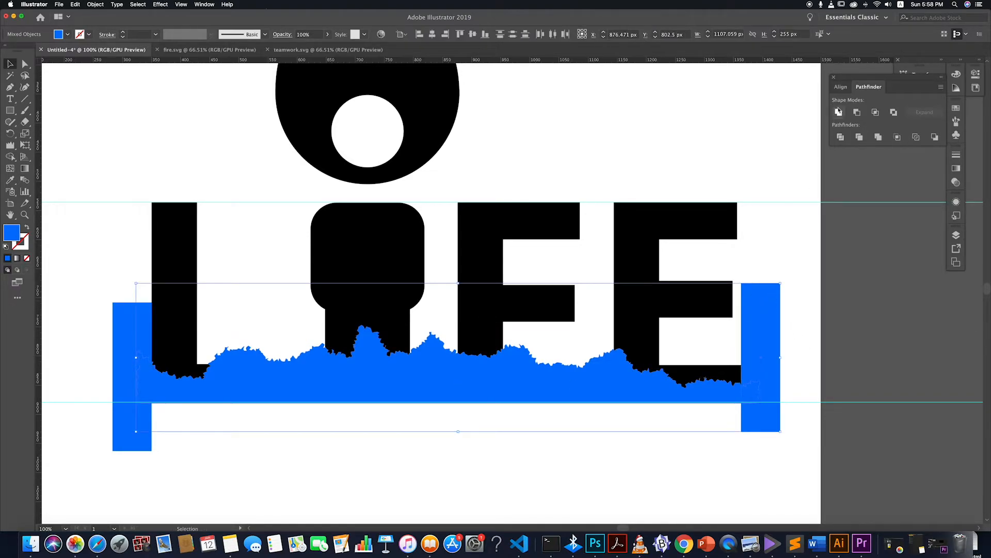
pyautogui.click(858, 113)
pyautogui.click(584, 287)
pyautogui.click(814, 351)
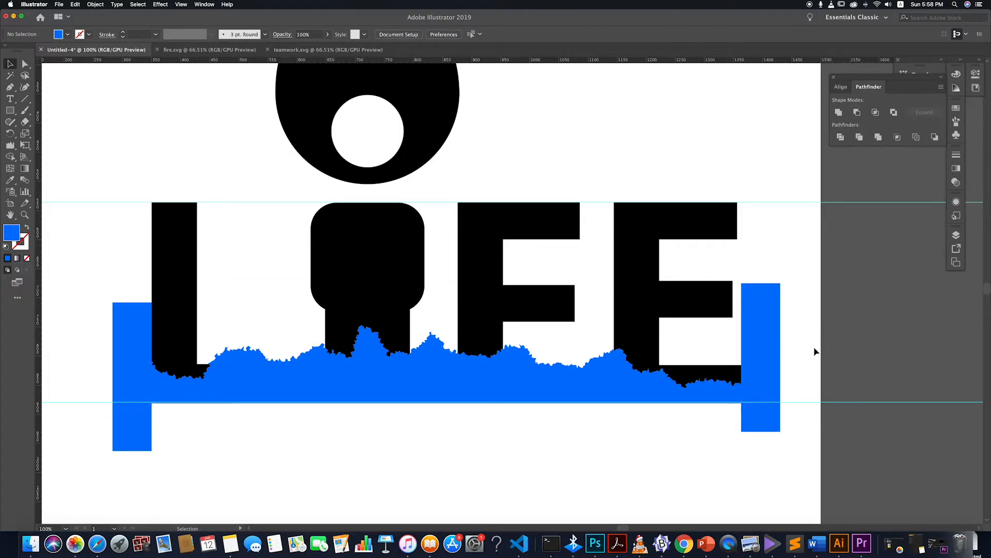
# - Delete the tiny stray path from the rocky ground group in Layer 1
pyautogui.click(957, 235)
pyautogui.click(860, 245)
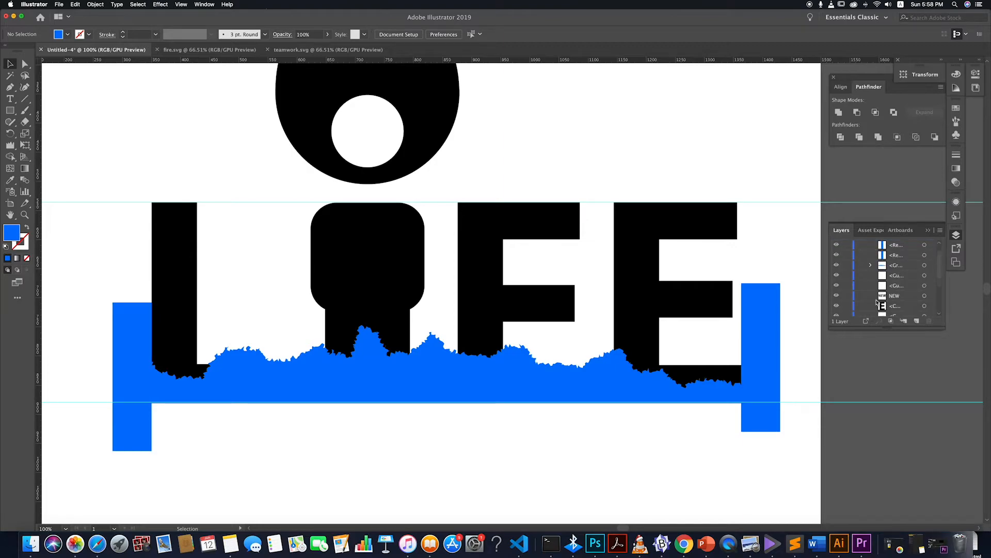
pyautogui.click(872, 256)
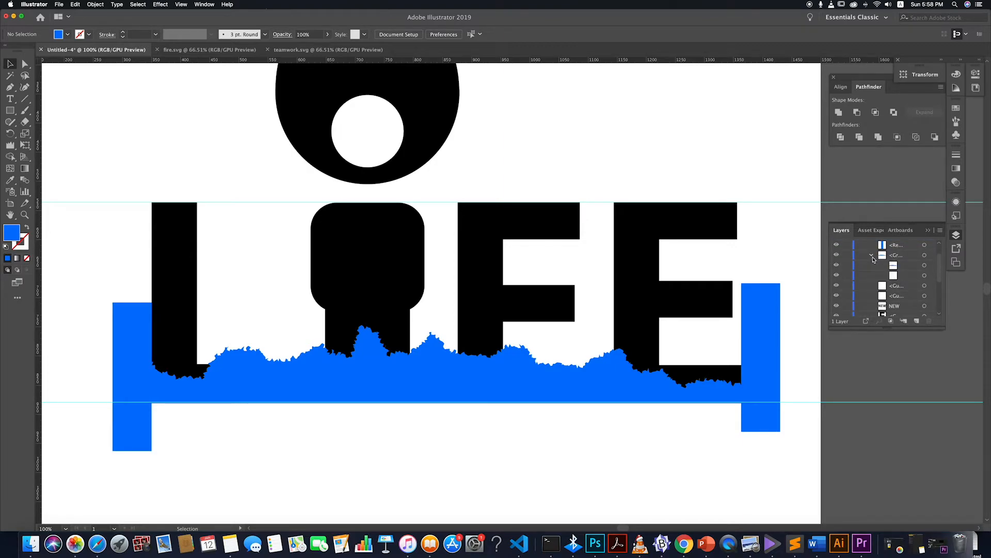
pyautogui.click(904, 278)
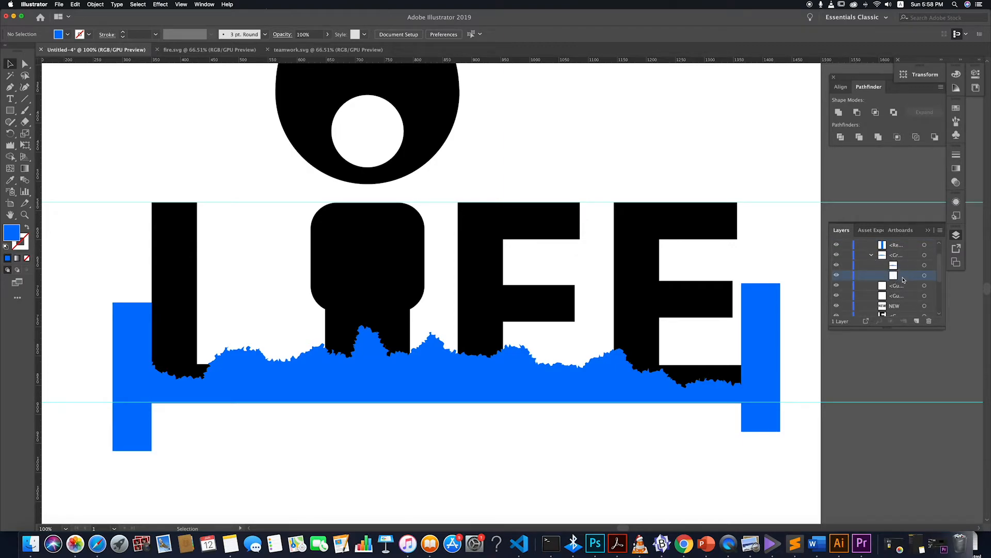
pyautogui.click(932, 276)
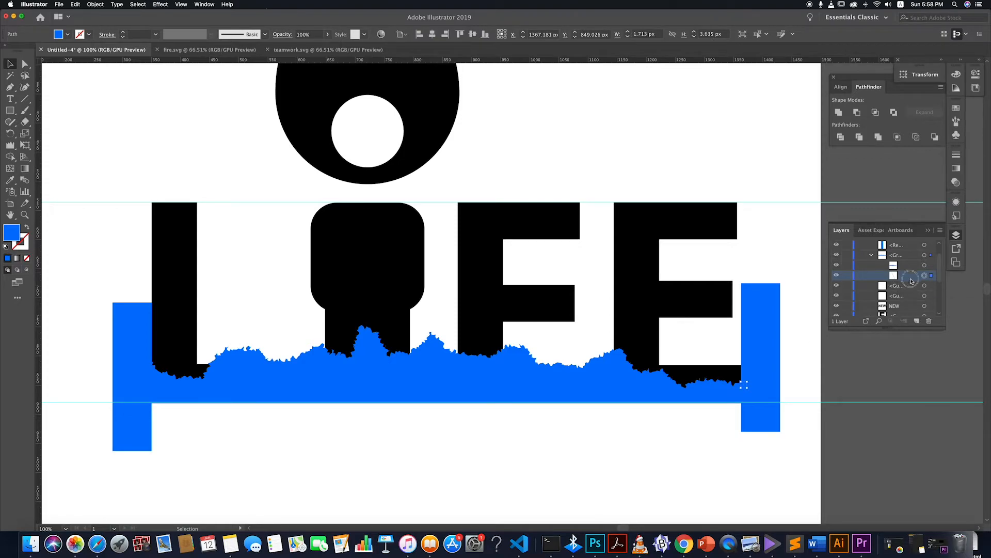
pyautogui.press('Delete')
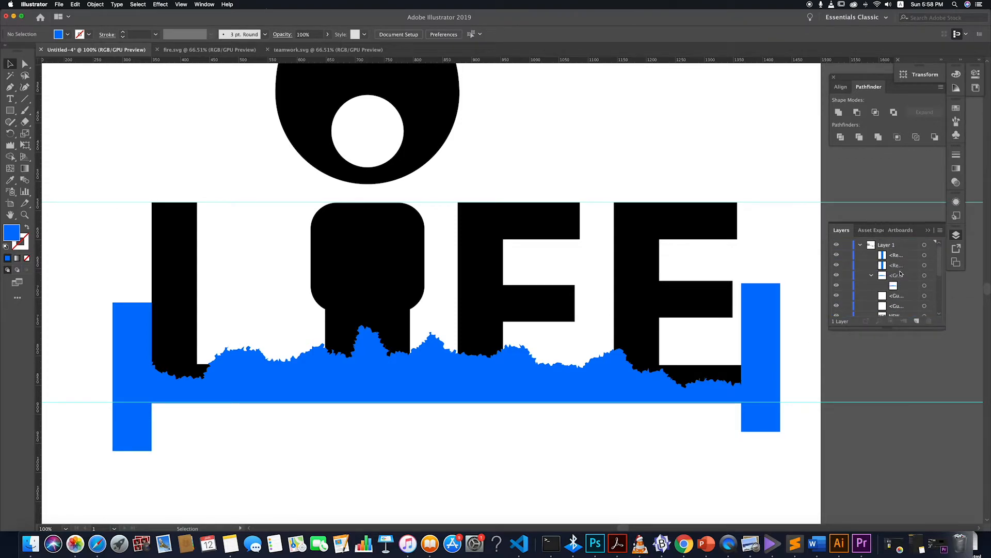
pyautogui.click(872, 276)
# - Trim the rocky ground flush with the final E by subtracting the overlapping blue rectangle using Minus Front
pyautogui.click(588, 382)
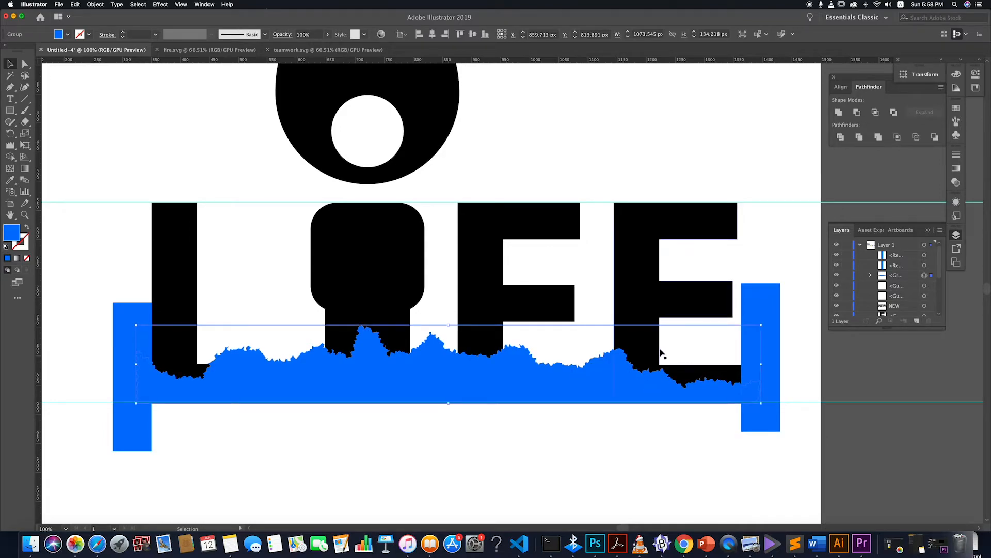
pyautogui.keyDown('shift'); pyautogui.click(758, 294); pyautogui.keyUp('shift')
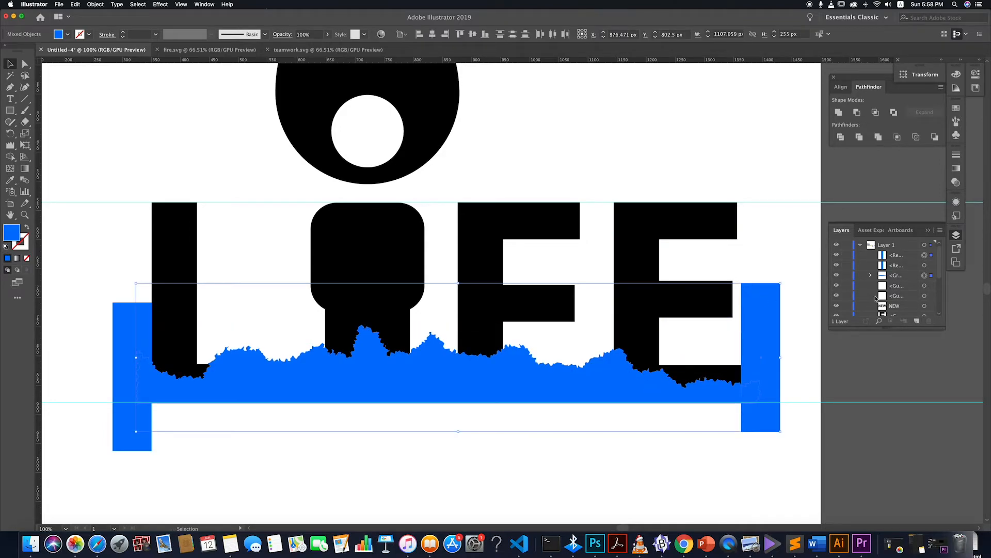
pyautogui.click(856, 112)
pyautogui.click(619, 477)
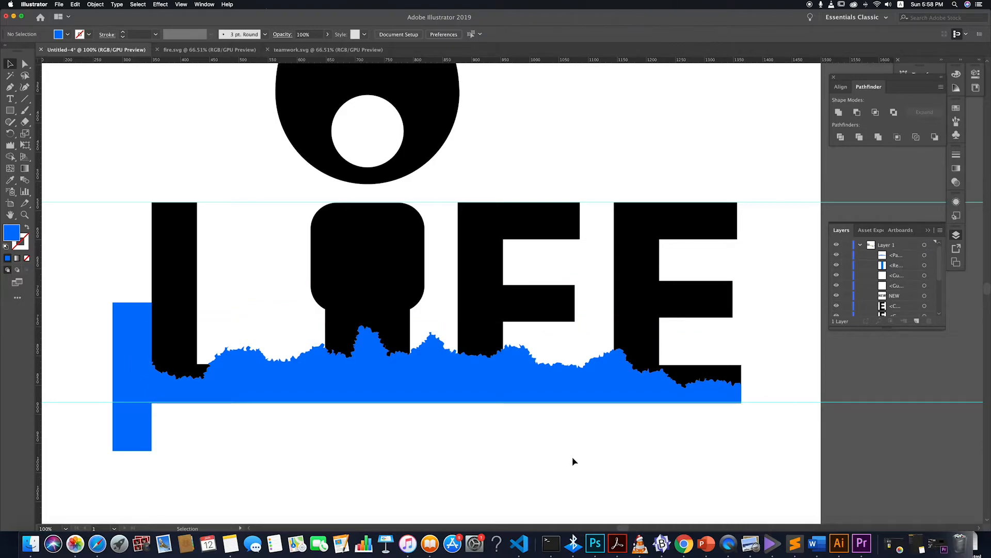
# - Try Minus Front on the rocky ground and the blue rectangle beside the L, and undo the subtraction
pyautogui.click(129, 336)
pyautogui.keyDown('shift'); pyautogui.click(306, 394); pyautogui.keyUp('shift')
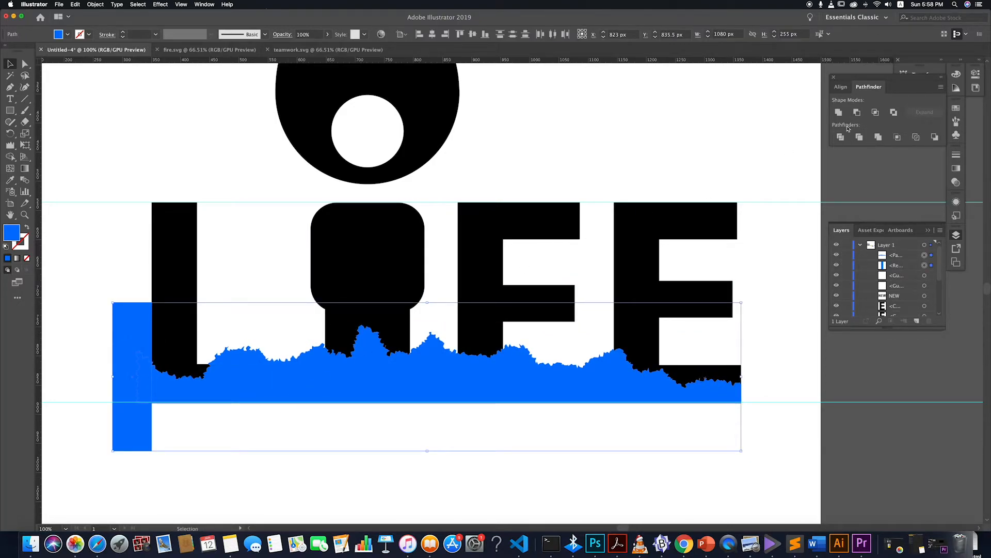
pyautogui.click(857, 112)
pyautogui.press('a')
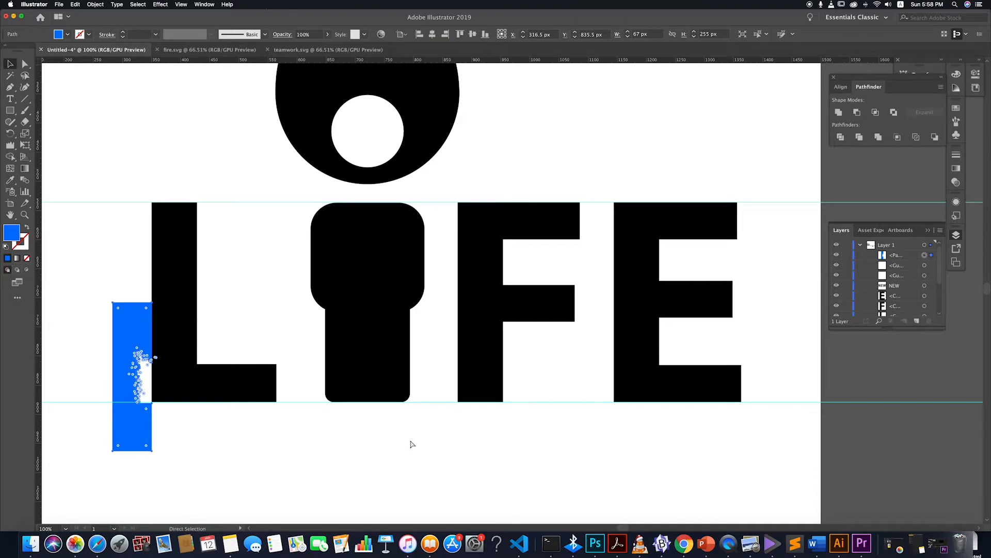
pyautogui.hotkey('ctrl', 'z')
# - Bring the blue rectangle beside the L in front of the rocky ground shape
pyautogui.press('v')
pyautogui.click(139, 337)
pyautogui.rightClick(148, 338)
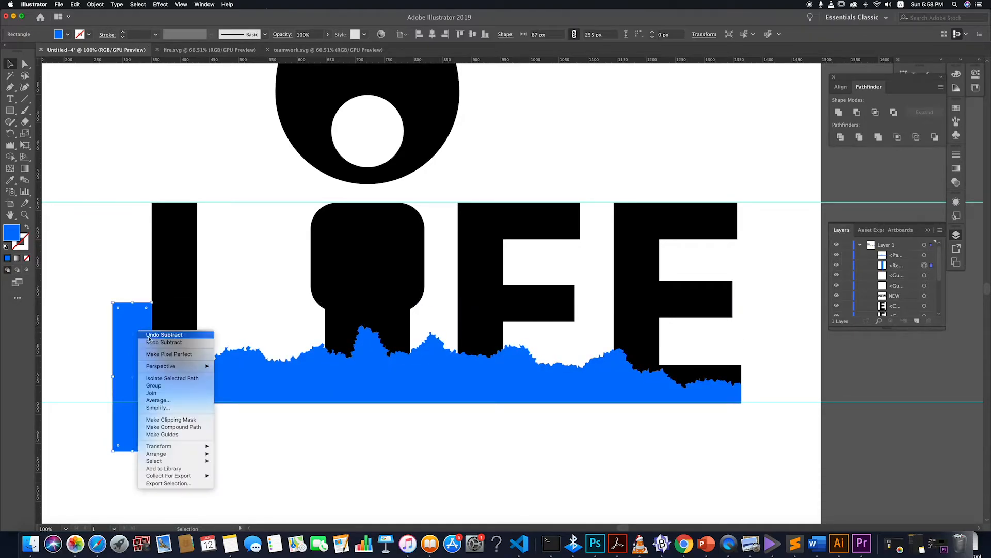
pyautogui.click(247, 454)
pyautogui.click(250, 454)
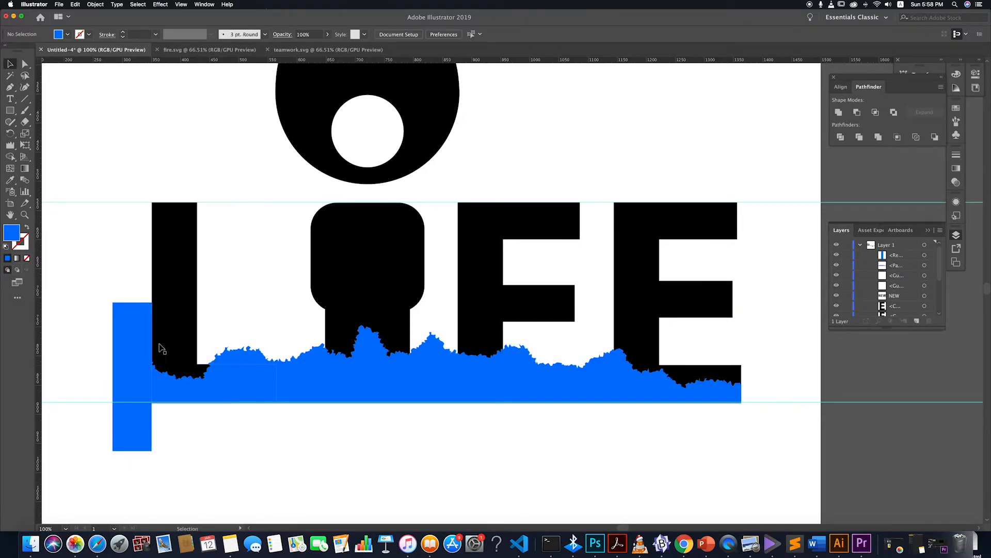
# - Trim the rocky ground flush with the L by subtracting the overlapping blue rectangle using Minus Front
pyautogui.click(149, 343)
pyautogui.keyDown('shift'); pyautogui.click(515, 341); pyautogui.keyUp('shift')
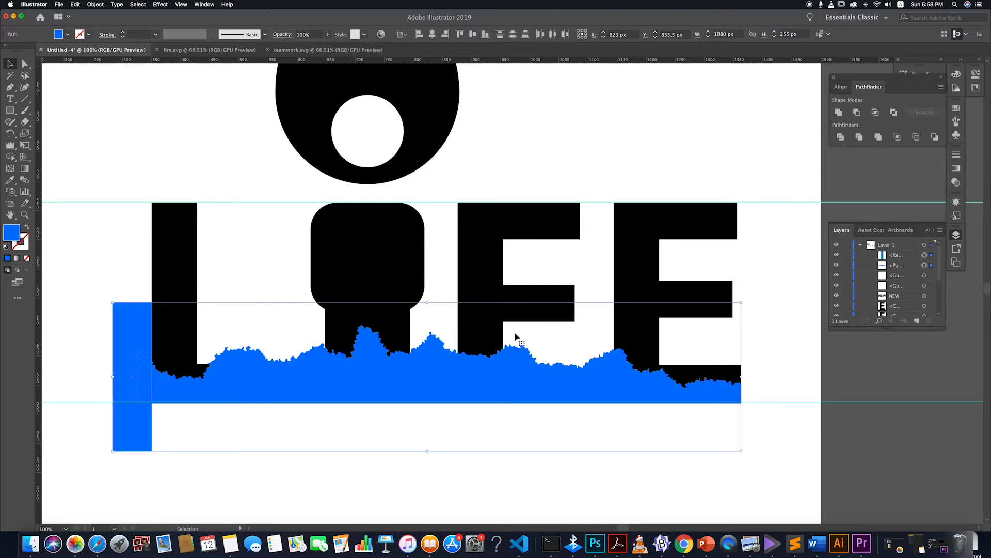
pyautogui.click(857, 112)
pyautogui.click(532, 453)
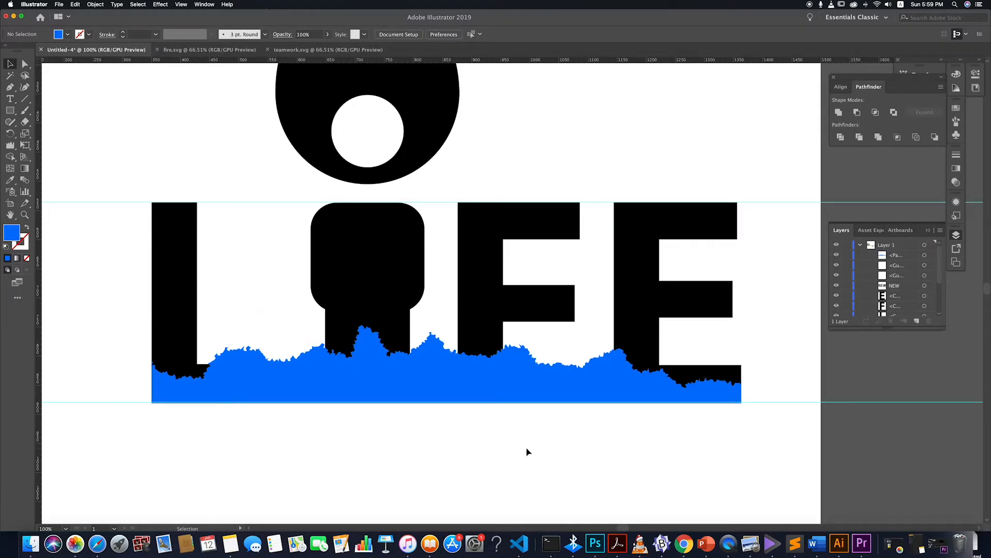
# - Examine the trimmed rocky ground under the LIFE lettering and compare it with the reference logo
pyautogui.scroll(-5, 527, 452)
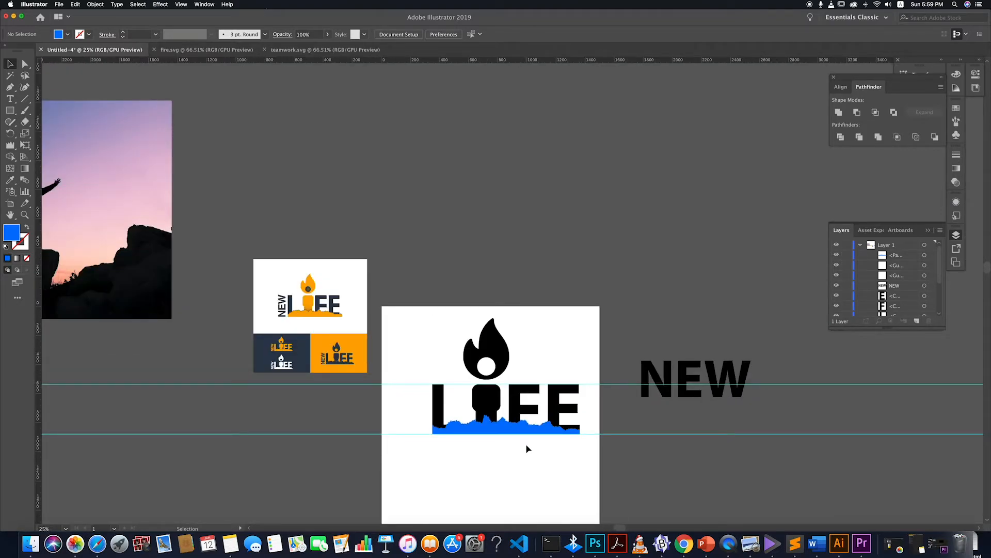
pyautogui.scroll(-2, 545, 452)
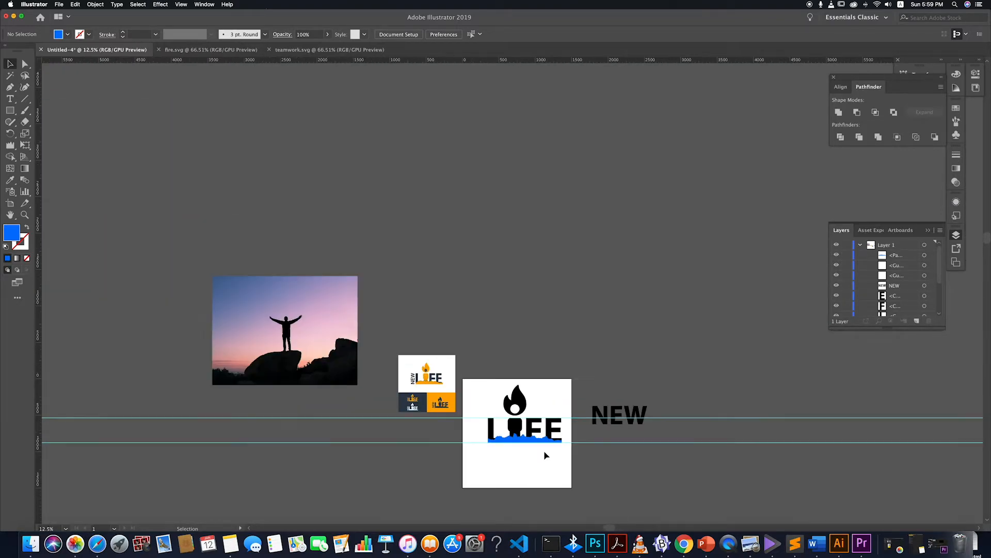
pyautogui.scroll(5, 554, 452)
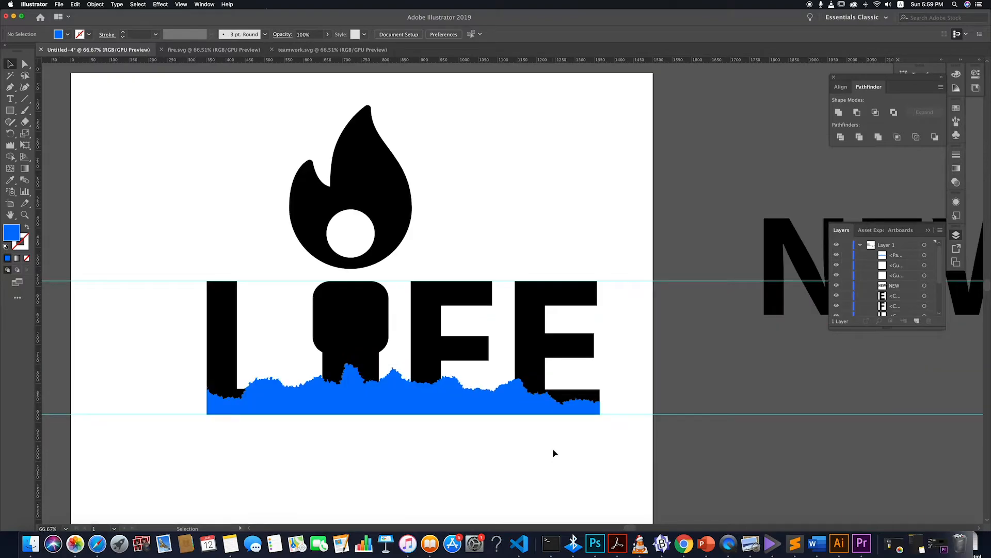
pyautogui.scroll(-3, 553, 453)
pyautogui.scroll(2, 552, 453)
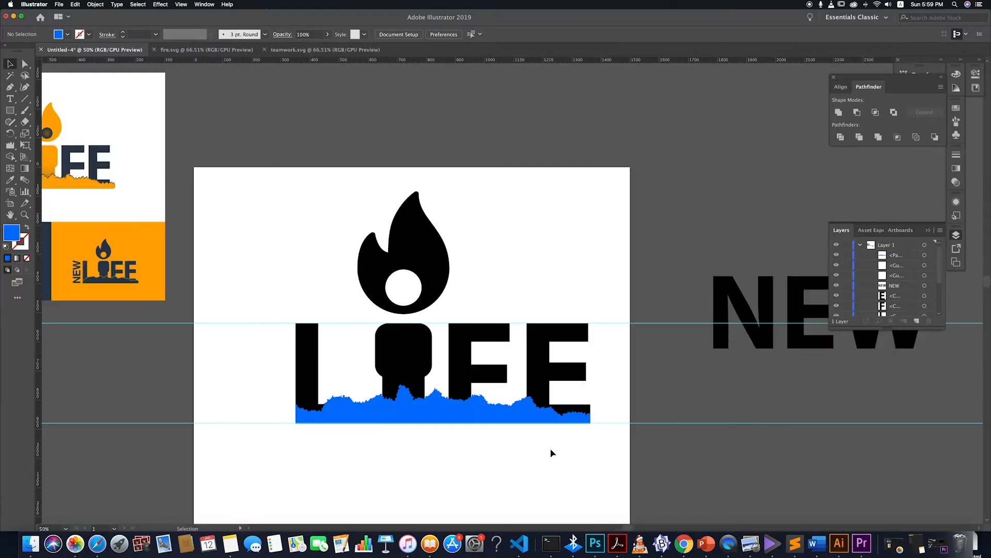
pyautogui.scroll(-2, 552, 453)
pyautogui.scroll(2, 551, 453)
pyautogui.scroll(-3, 551, 453)
pyautogui.scroll(4, 509, 450)
pyautogui.scroll(2, 509, 449)
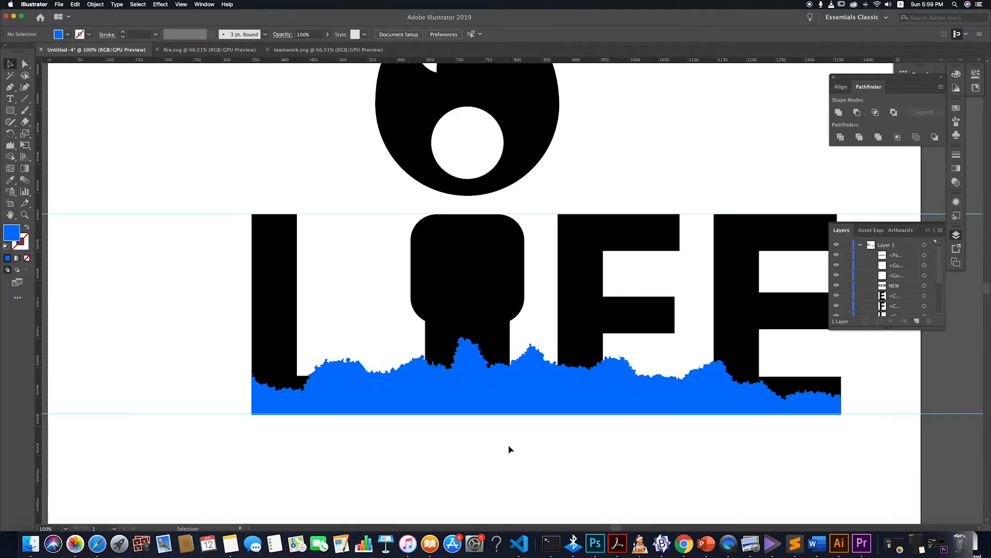
pyautogui.scroll(-2, 509, 447)
# - Switch to Notes to check the color codes, return to Illustrator and fill the rocky ground with the orange sampled from the reference image
pyautogui.click(515, 428)
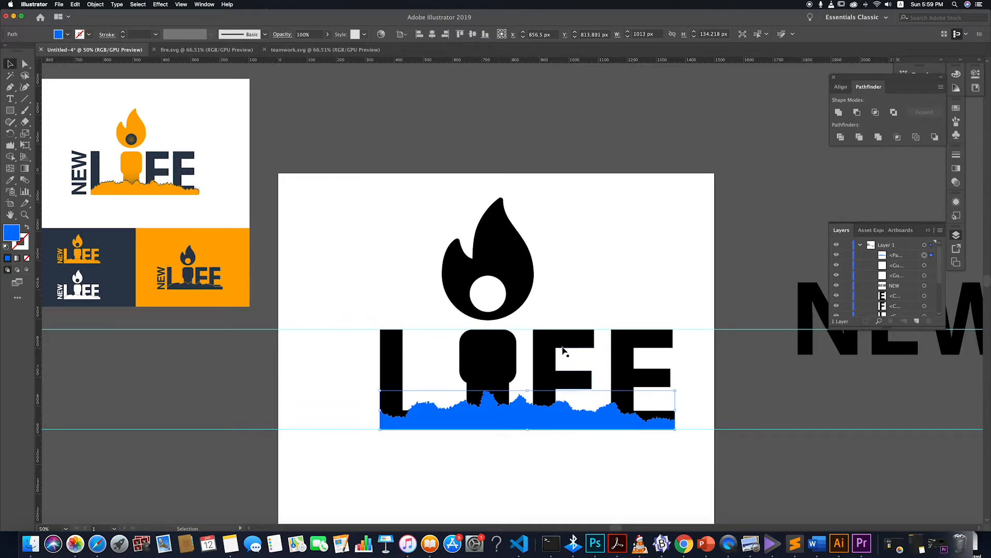
pyautogui.scroll(-2, 496, 381)
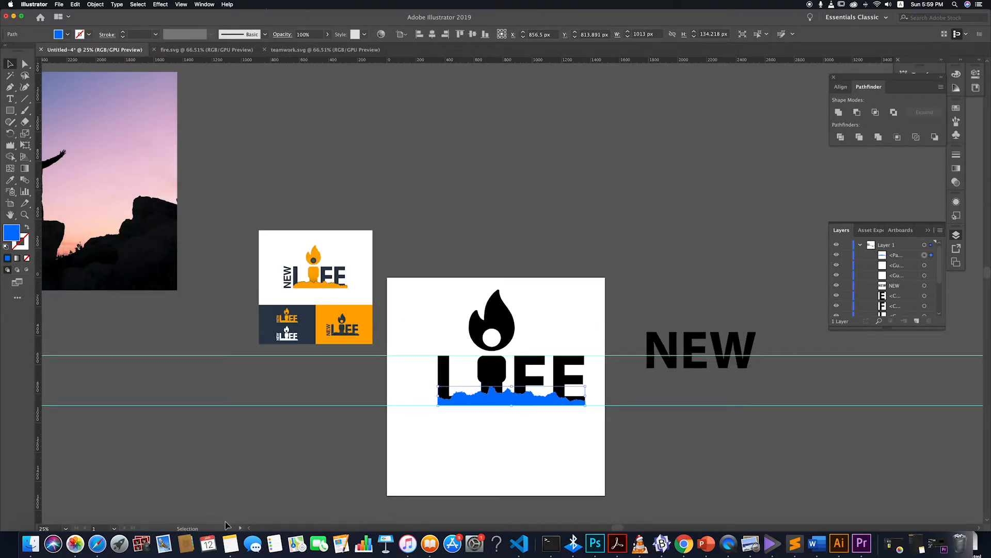
pyautogui.click(228, 544)
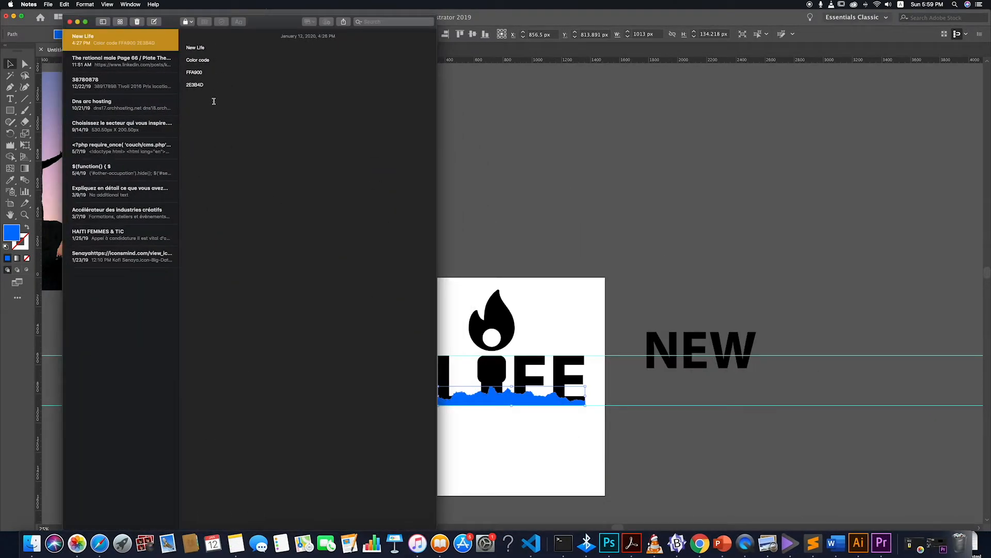
pyautogui.click(500, 261)
pyautogui.scroll(2, 495, 310)
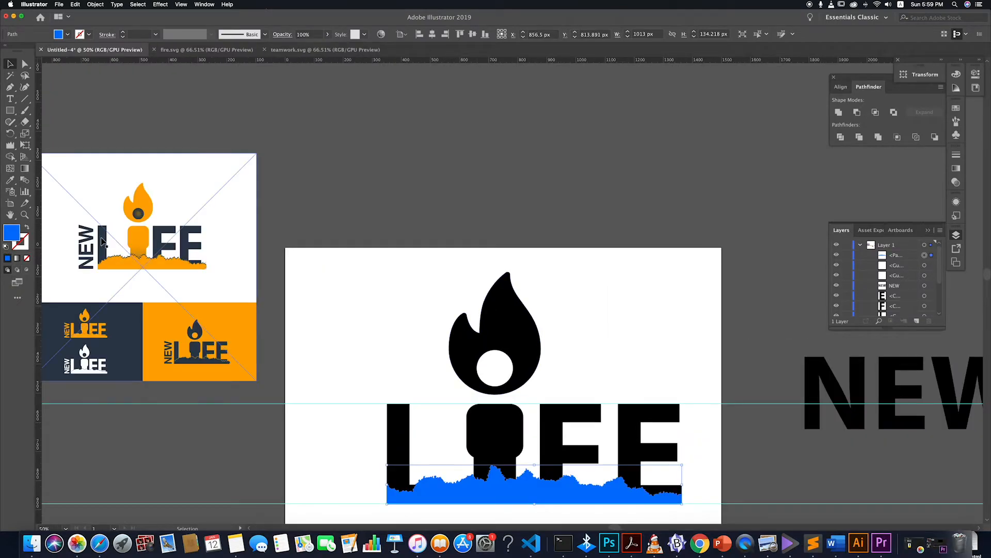
pyautogui.scroll(-2, 258, 346)
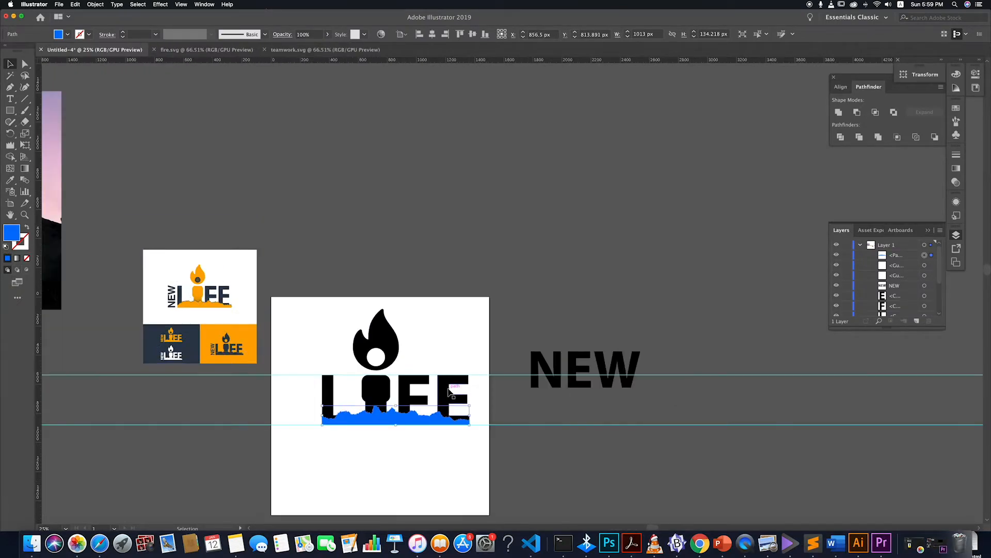
pyautogui.press('i')
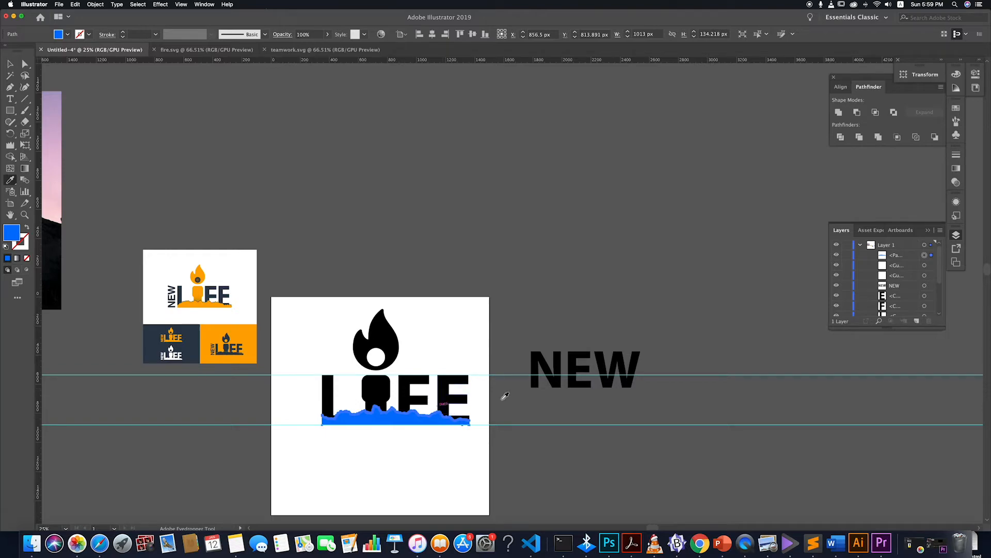
pyautogui.click(242, 332)
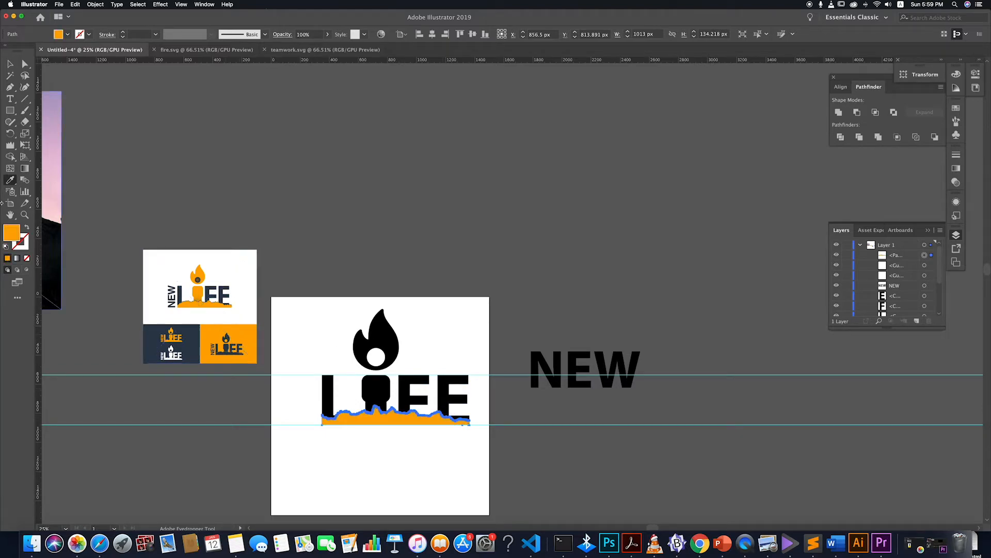
pyautogui.click(9, 64)
pyautogui.click(302, 168)
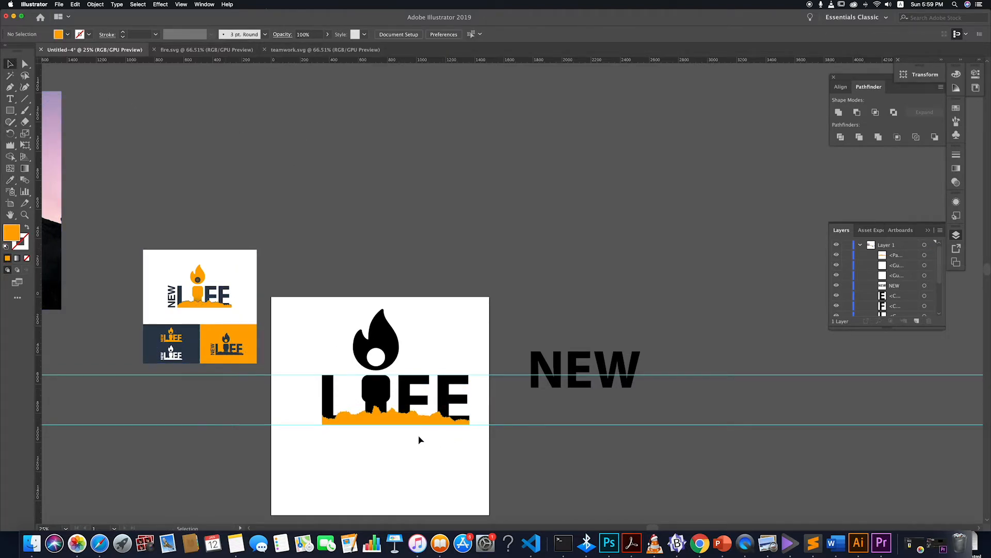
# - Recolor the letters L, F and E with the dark blue sampled from the lettering in the reference image
pyautogui.scroll(3, 418, 439)
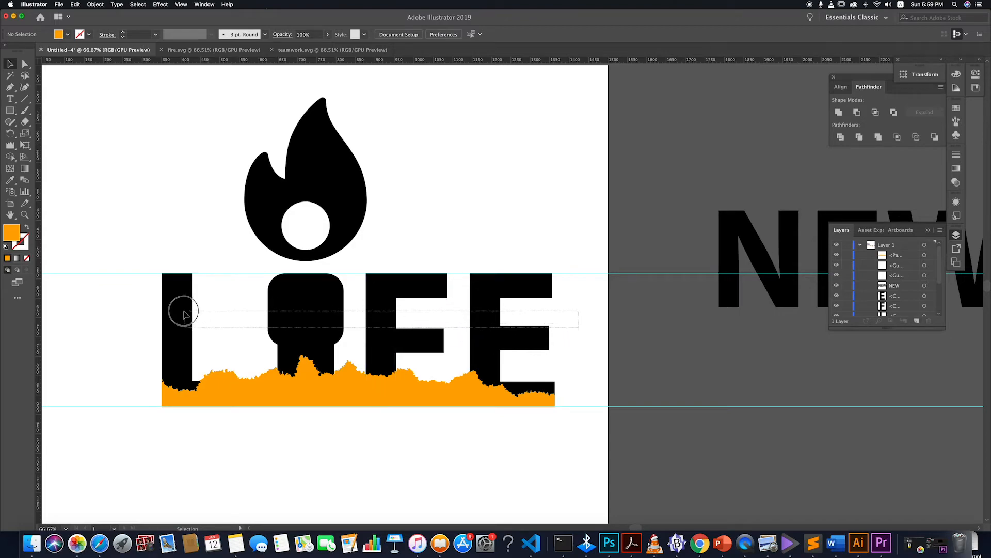
pyautogui.click(379, 302)
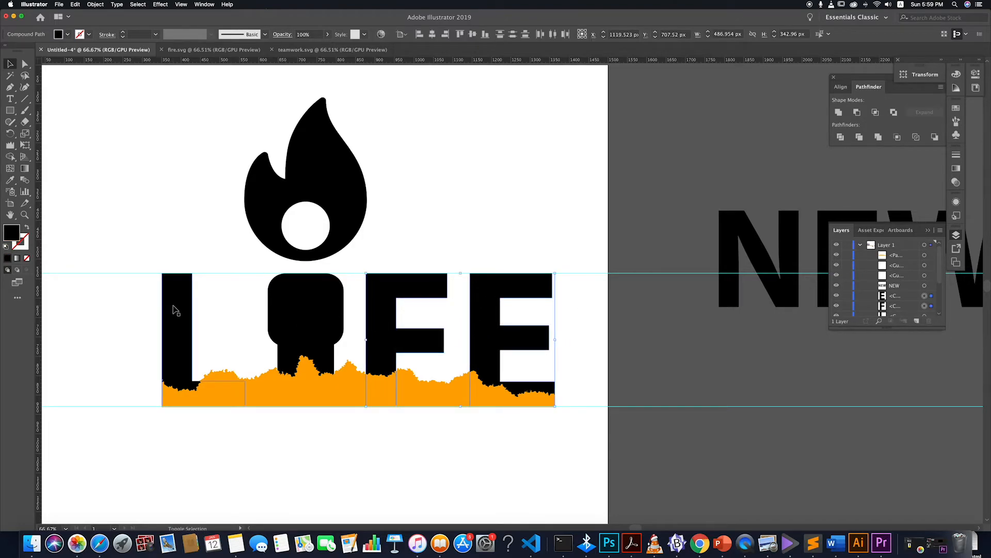
pyautogui.keyDown('shift'); pyautogui.click(176, 311); pyautogui.keyUp('shift')
pyautogui.scroll(-2, 181, 313)
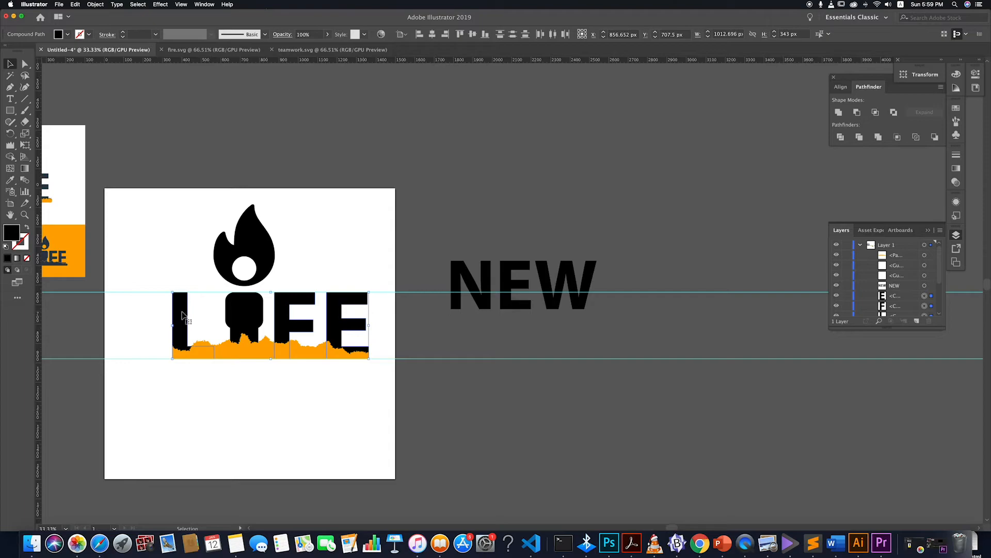
pyautogui.hscroll(-5, 182, 313)
pyautogui.press('i')
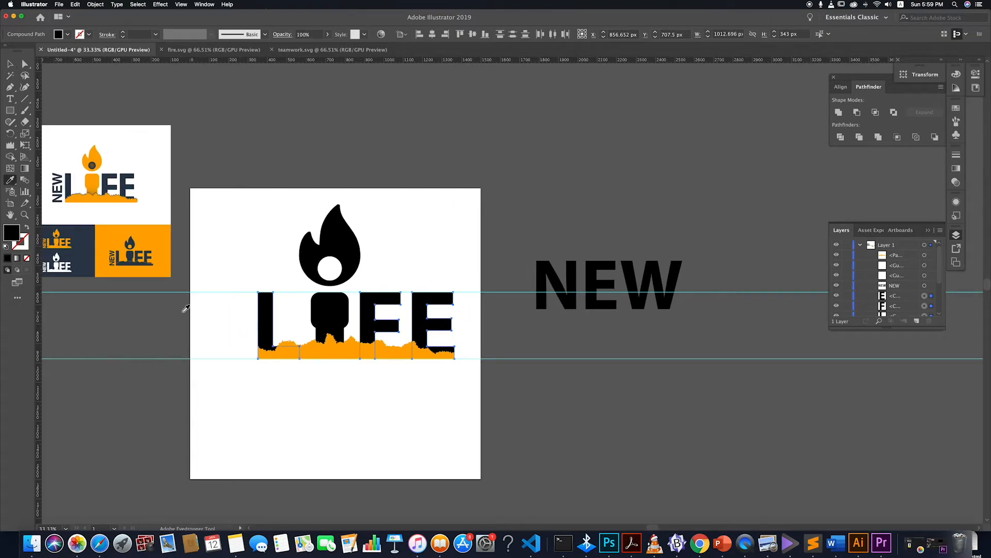
pyautogui.click(133, 247)
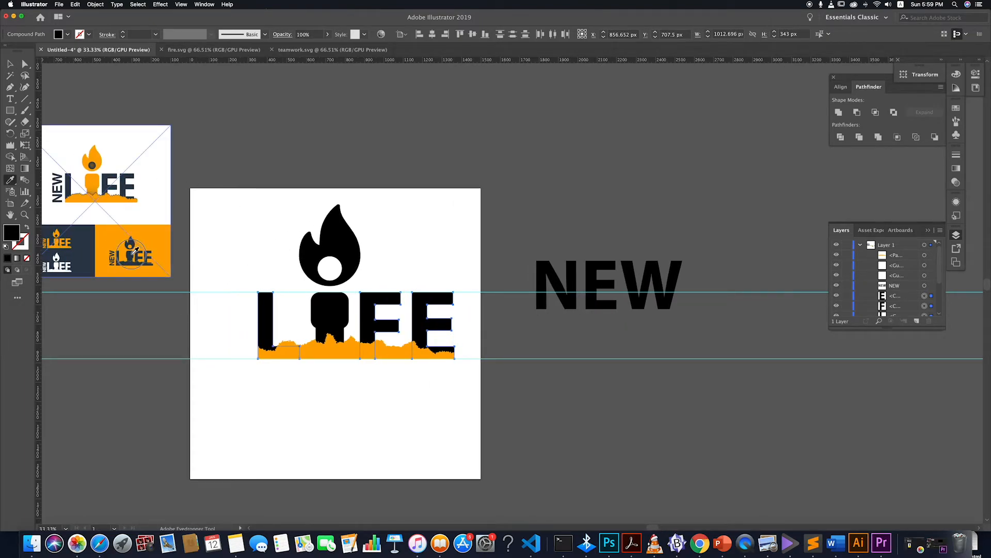
pyautogui.click(10, 64)
pyautogui.click(508, 212)
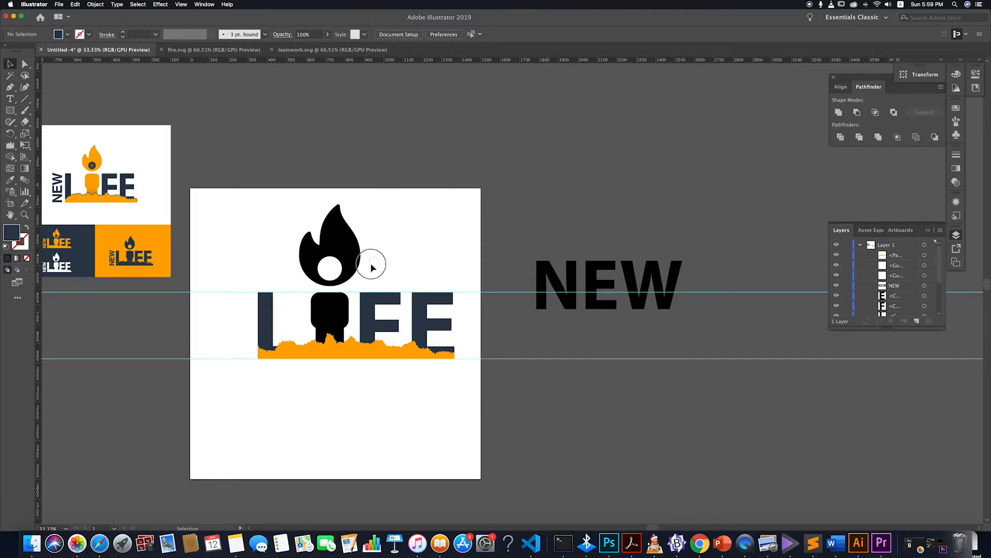
# - Fill the flame above the figure's body with the orange sampled from the reference logo image
pyautogui.click(354, 247)
pyautogui.click(343, 318)
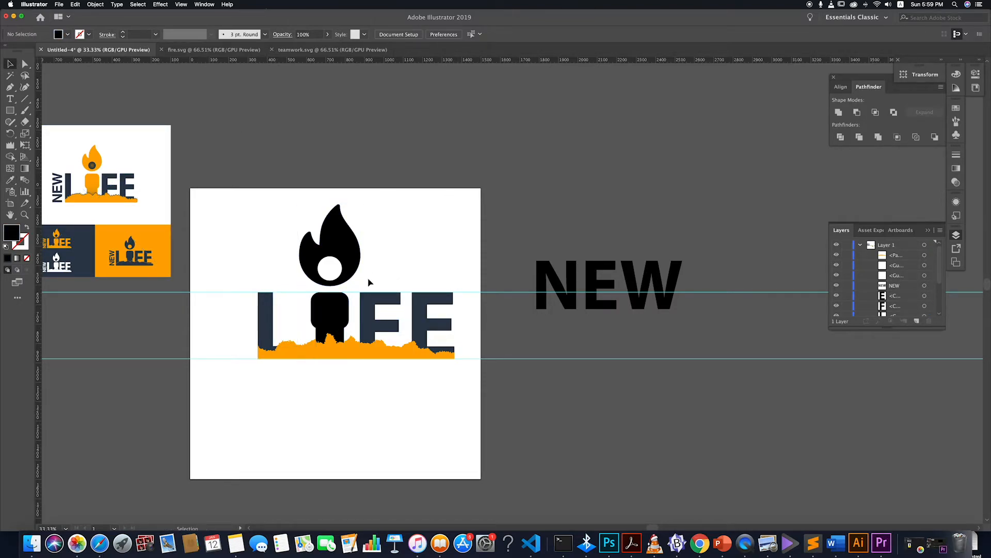
pyautogui.click(394, 262)
pyautogui.click(354, 247)
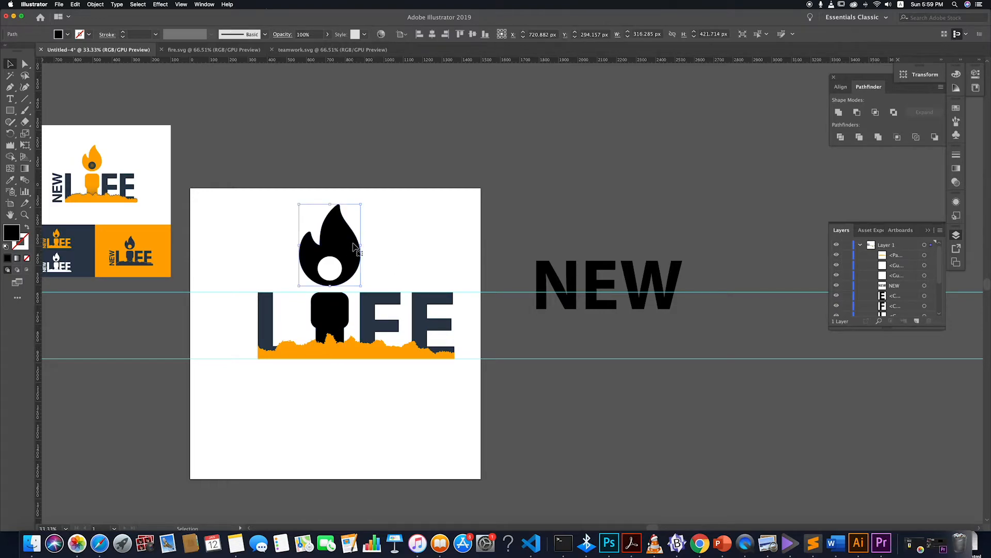
pyautogui.press('i')
pyautogui.click(154, 235)
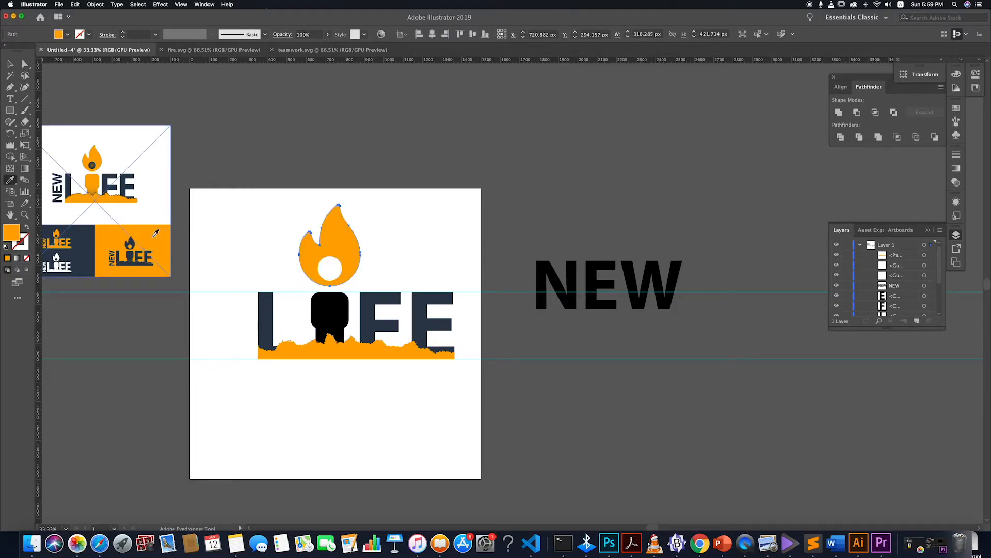
pyautogui.click(9, 64)
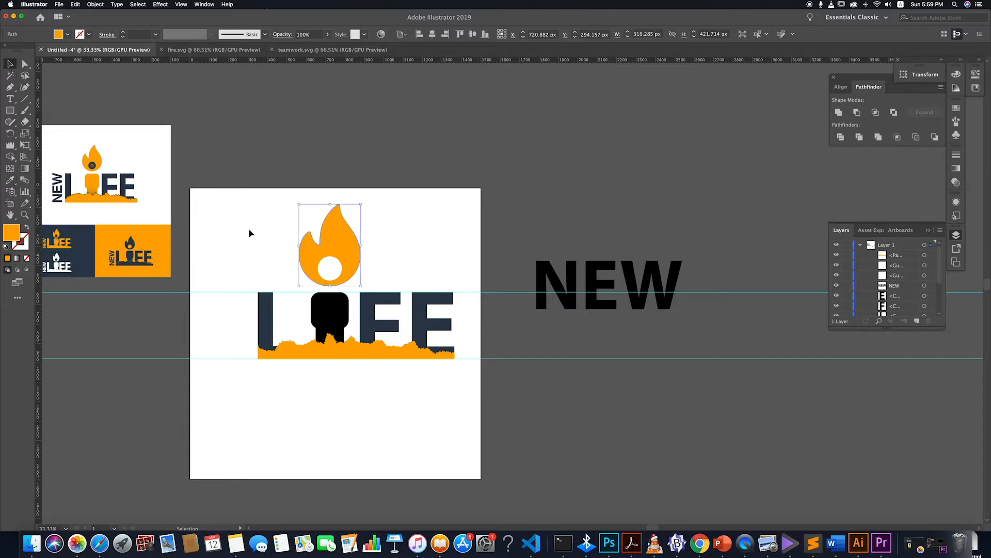
# - Fill the figure's rounded body between L and F with the orange sampled from the reference logo image
pyautogui.click(341, 313)
pyautogui.press('i')
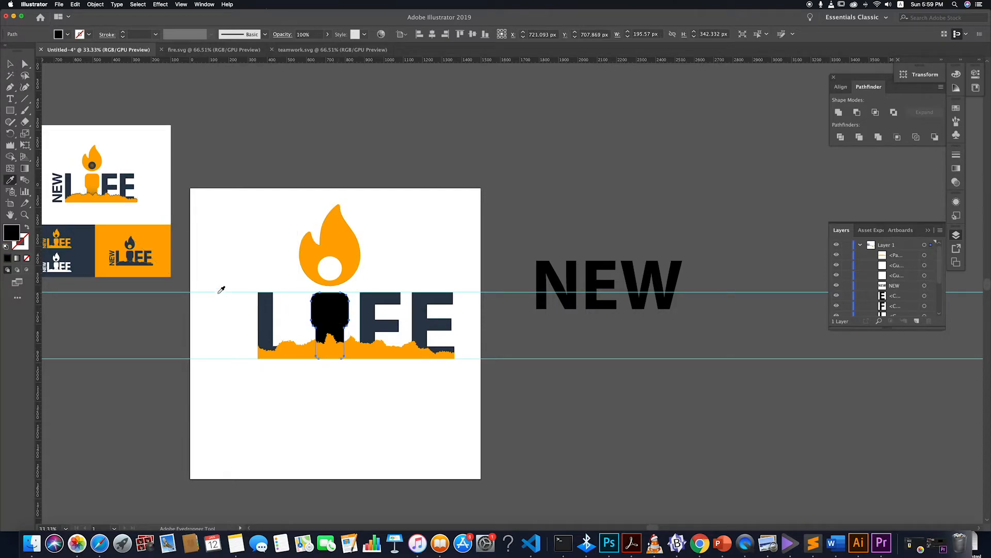
pyautogui.click(152, 238)
pyautogui.press('v')
pyautogui.click(321, 140)
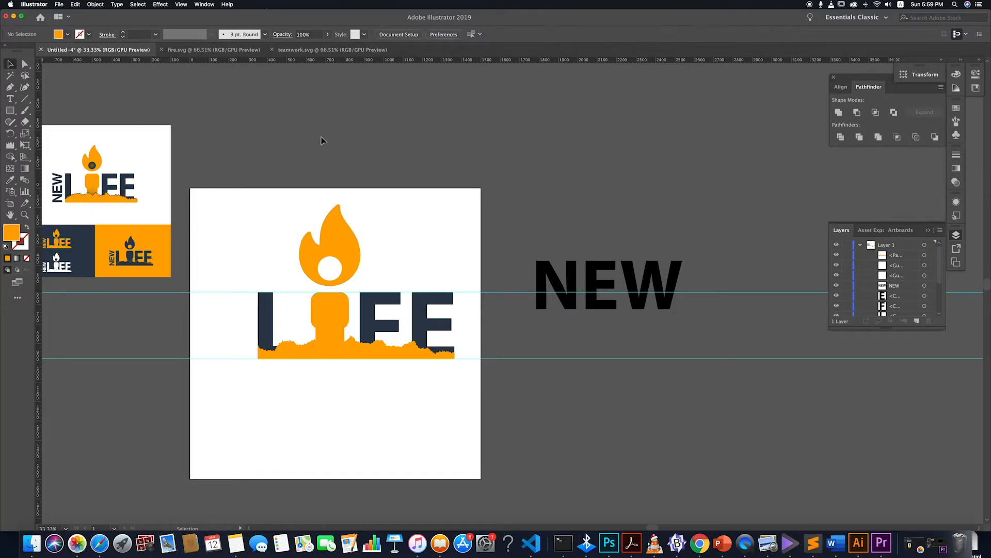
# - Fill the white circle inside the flame with the dark blue sampled from the letter F
pyautogui.click(329, 267)
pyautogui.press('i')
pyautogui.click(380, 296)
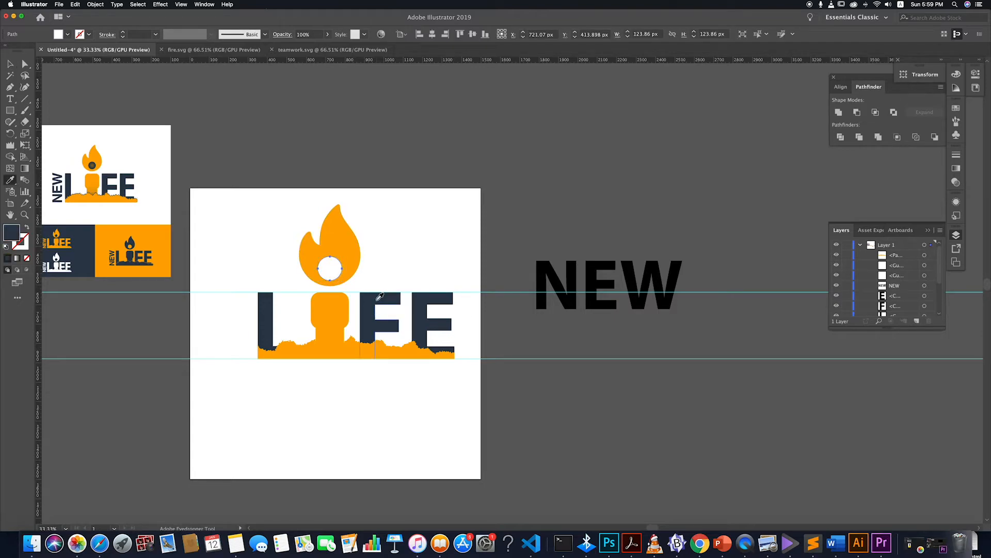
pyautogui.click(10, 64)
pyautogui.click(295, 120)
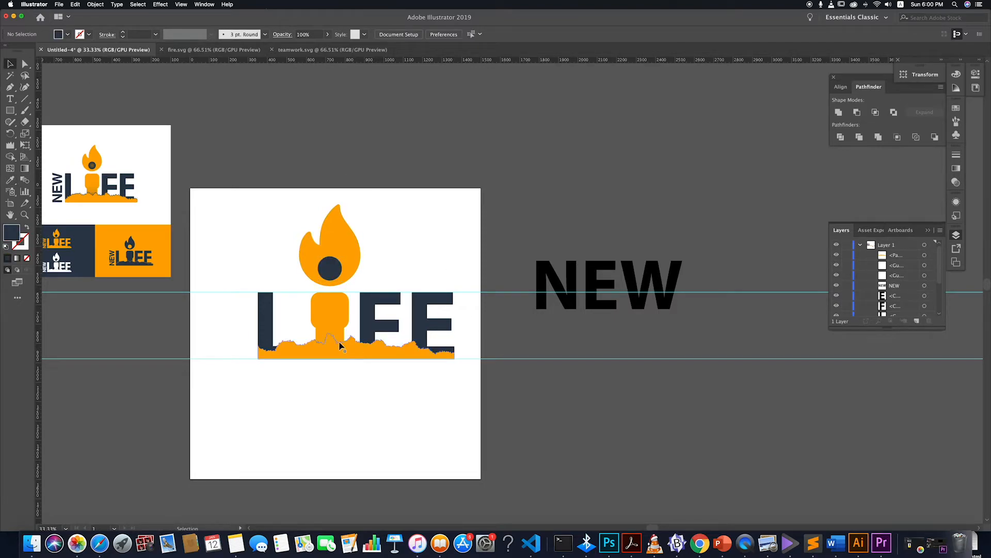
# - Apply a linear gradient to the figure's body and set its starting color stop to the orange sampled from the flame
pyautogui.scroll(5, 326, 354)
pyautogui.scroll(-4, 328, 355)
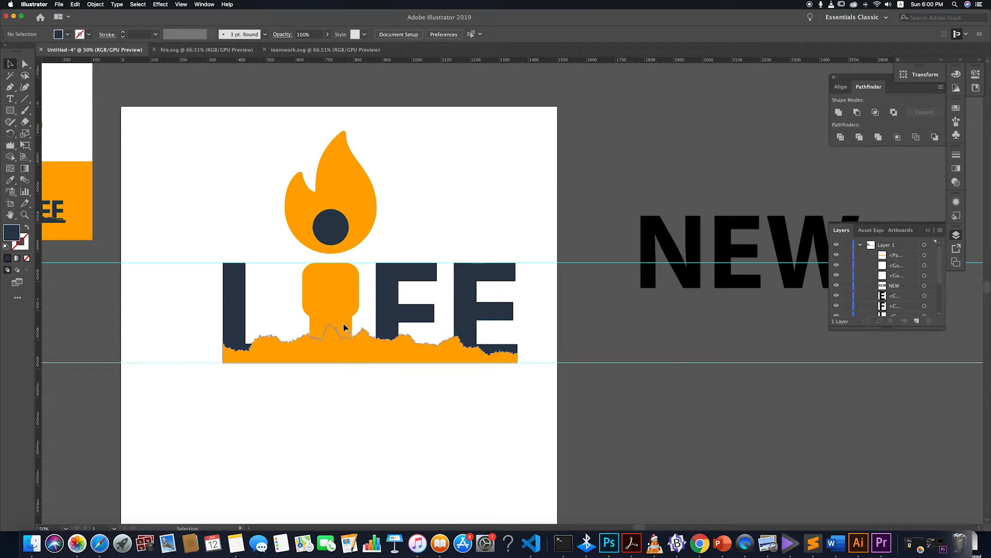
pyautogui.click(316, 291)
pyautogui.scroll(-2, 324, 291)
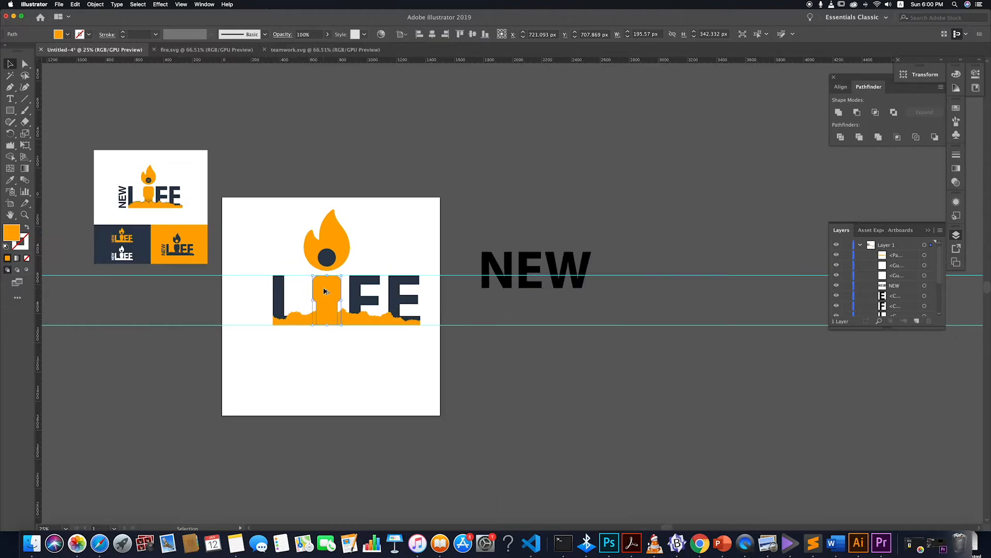
pyautogui.click(956, 168)
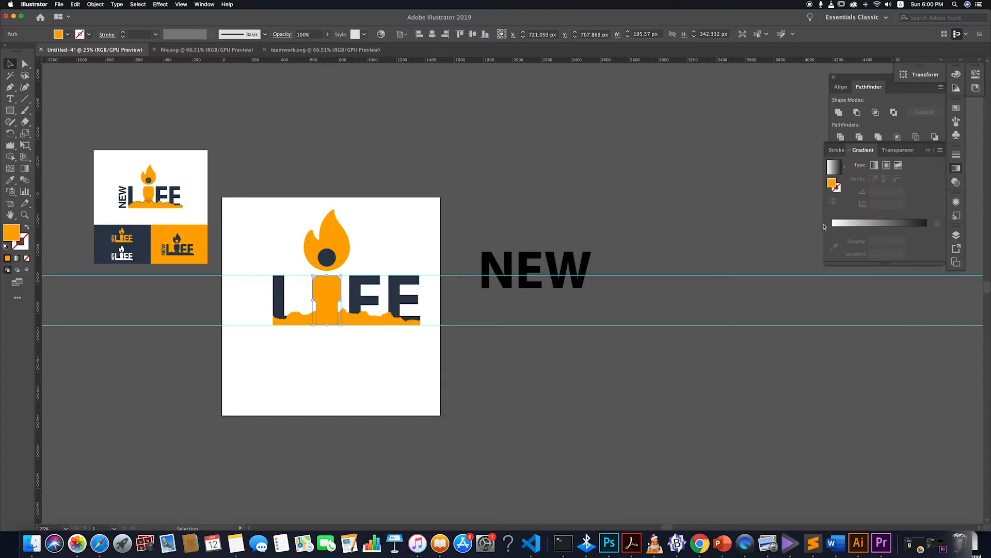
pyautogui.click(835, 240)
pyautogui.doubleClick(832, 241)
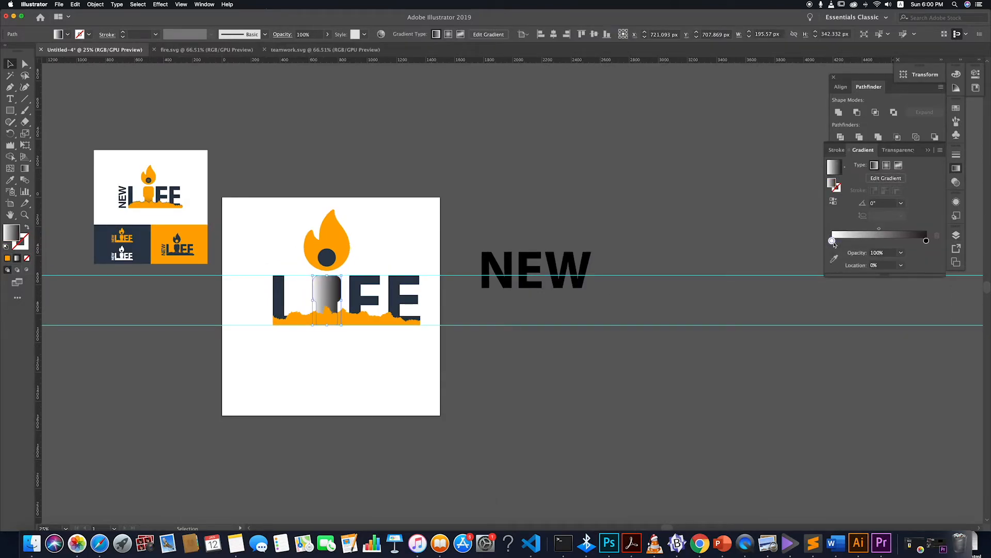
pyautogui.click(802, 310)
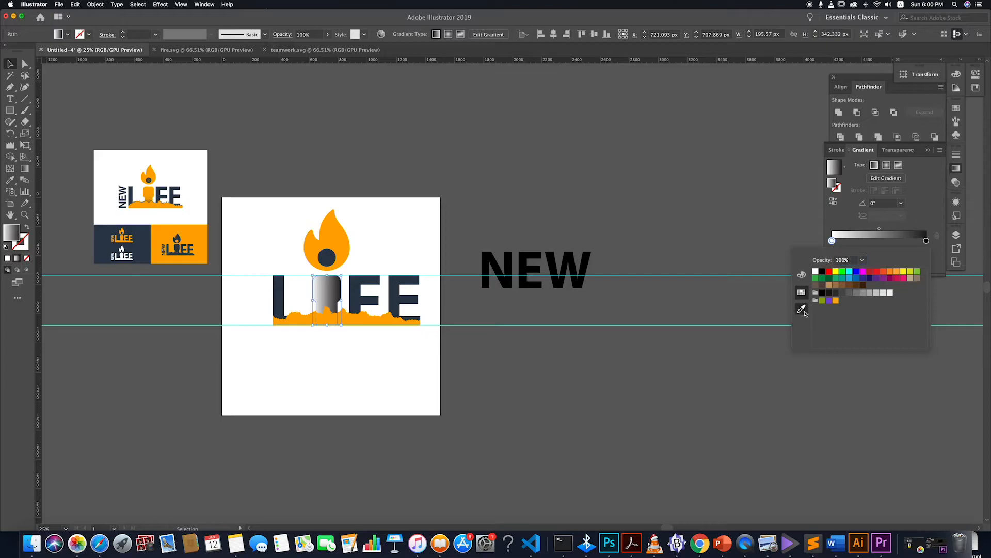
pyautogui.click(351, 249)
# - Set the ending color stop of the body's gradient to the dark blue sampled from the lettering
pyautogui.click(926, 229)
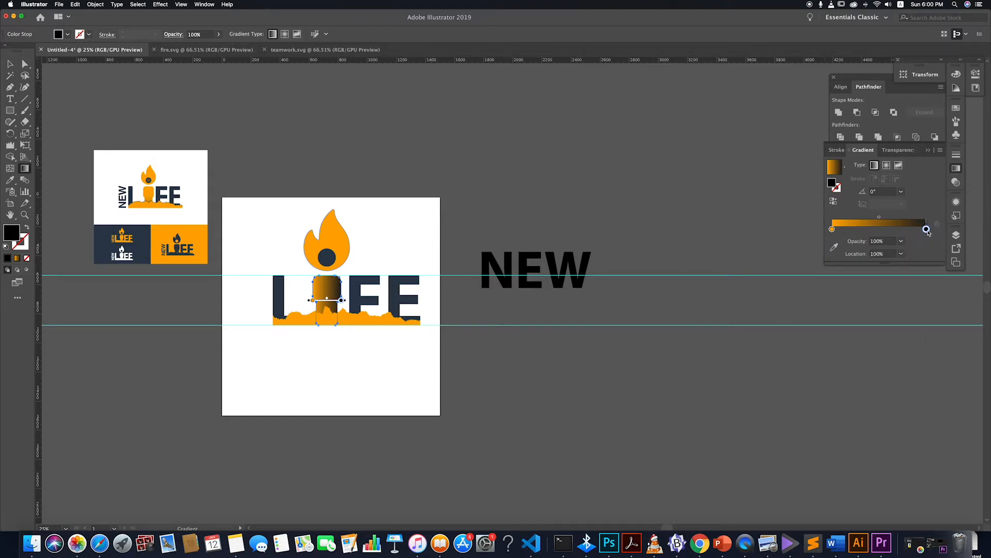
pyautogui.doubleClick(927, 229)
pyautogui.click(804, 298)
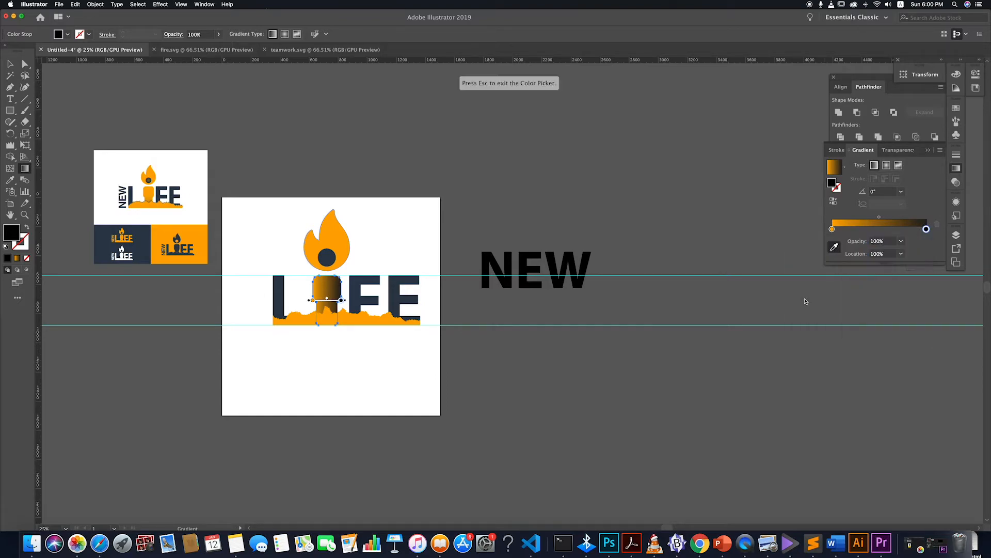
pyautogui.click(397, 284)
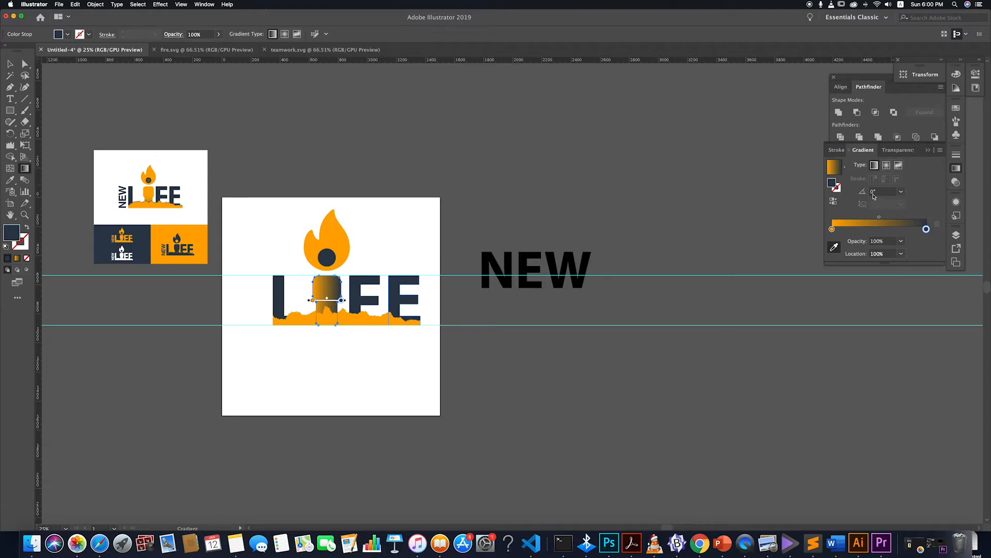
# - Set the body gradient's angle to -90° and move its midpoint to about 70%
pyautogui.click(877, 191)
pyautogui.write('90')
pyautogui.press('Return')
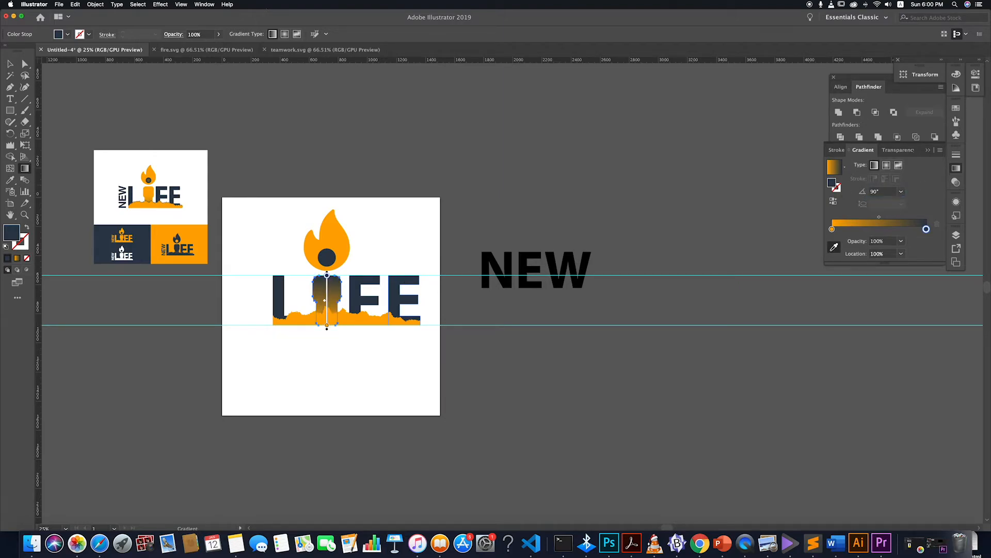
pyautogui.click(872, 191)
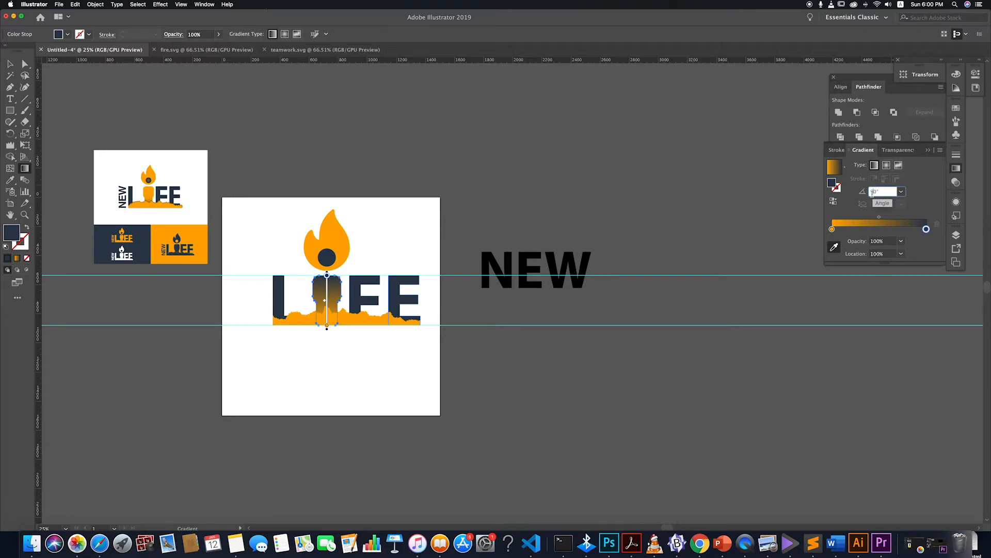
pyautogui.write('-')
pyautogui.press('Return')
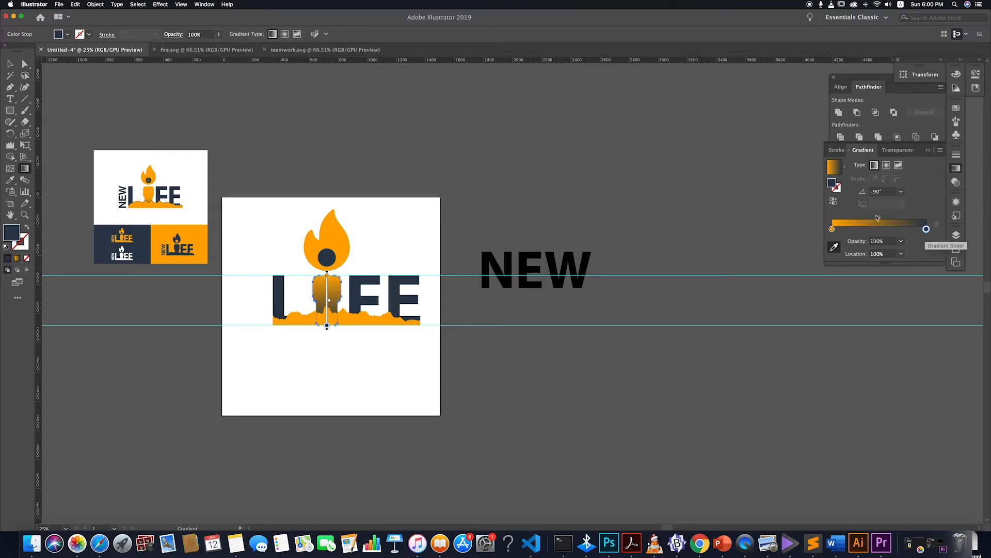
pyautogui.moveTo(879, 218); pyautogui.dragTo(899, 220)
pyautogui.click(10, 63)
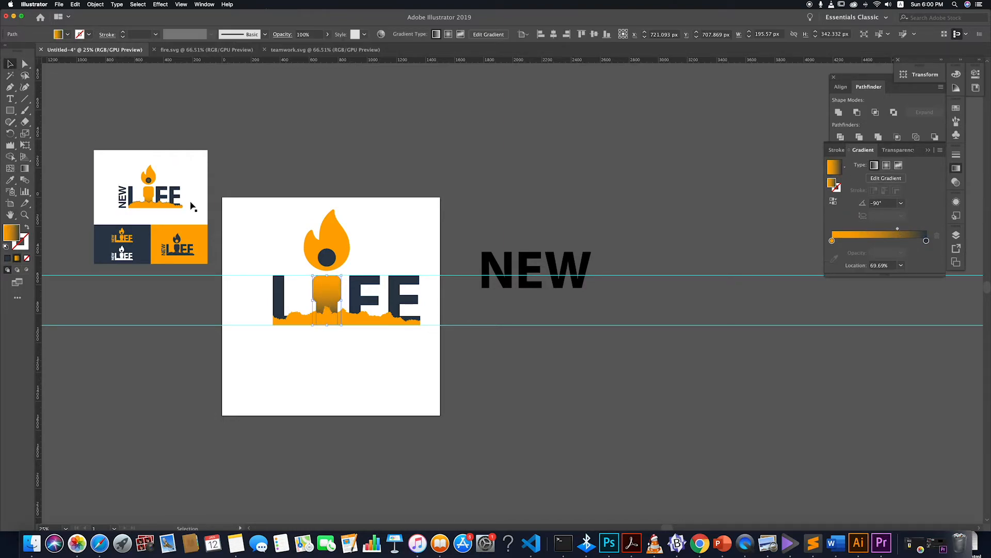
pyautogui.click(423, 435)
# - Duplicate the dark blue circle in the flame and scale the copy down around its center to about 76 px
pyautogui.scroll(4, 326, 333)
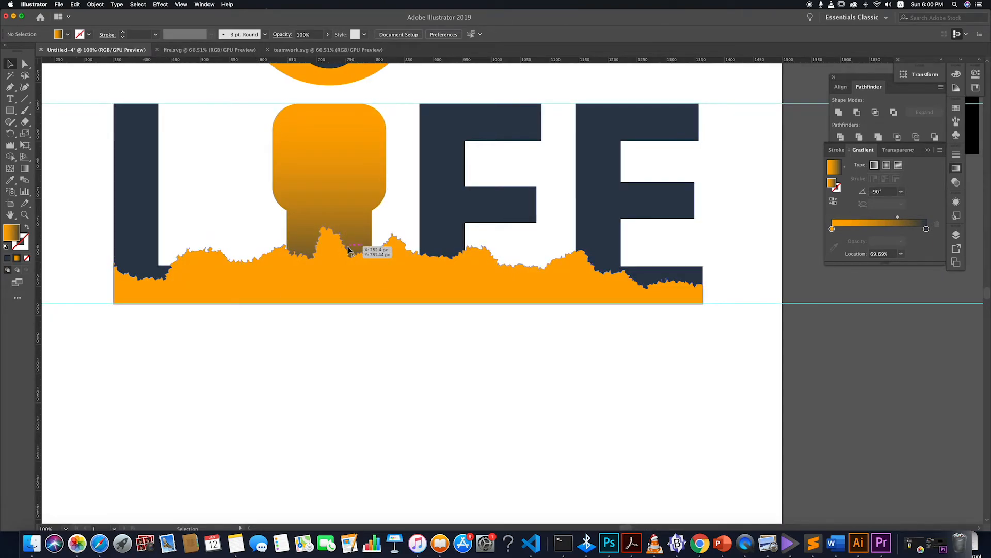
pyautogui.scroll(-1, 344, 290)
pyautogui.scroll(-4, 346, 356)
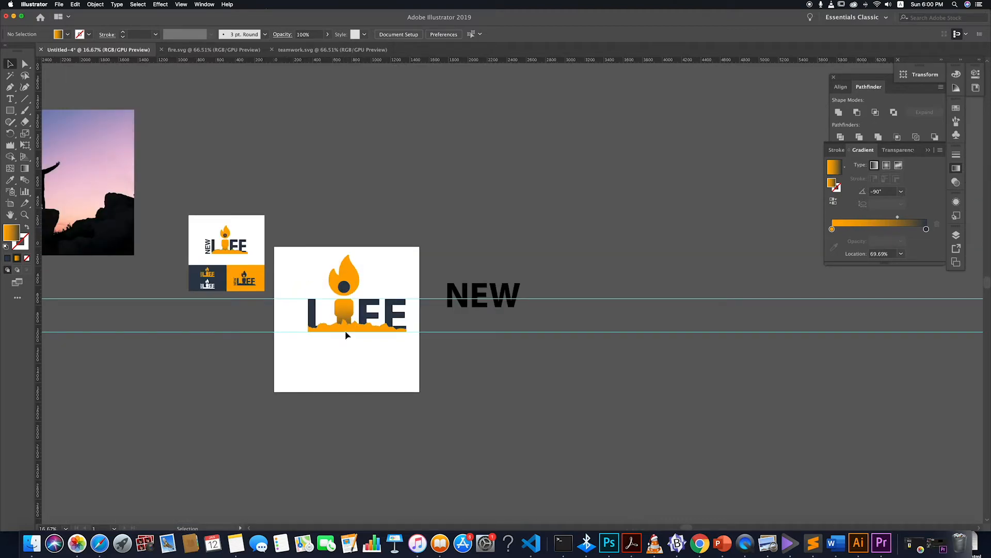
pyautogui.scroll(2, 343, 284)
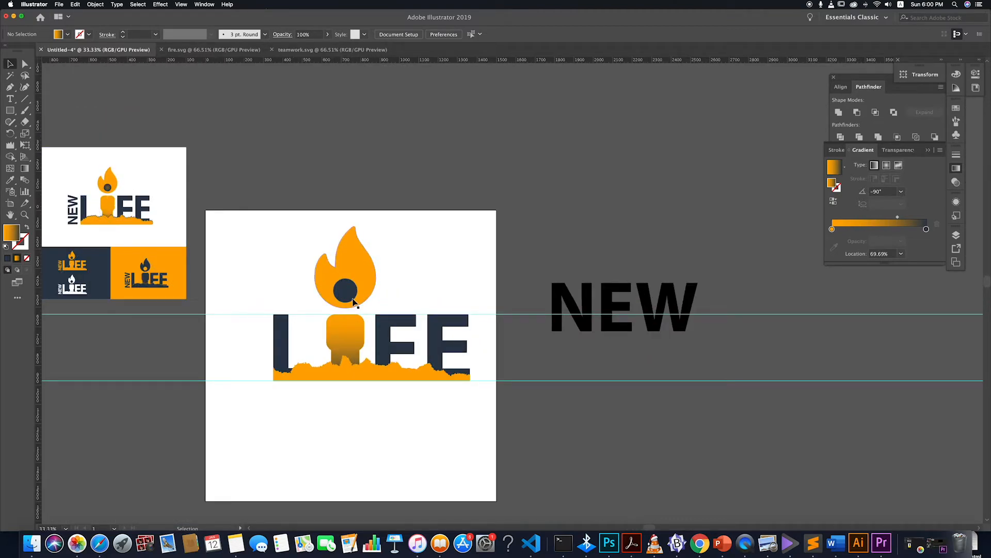
pyautogui.scroll(1, 369, 312)
pyautogui.click(341, 287)
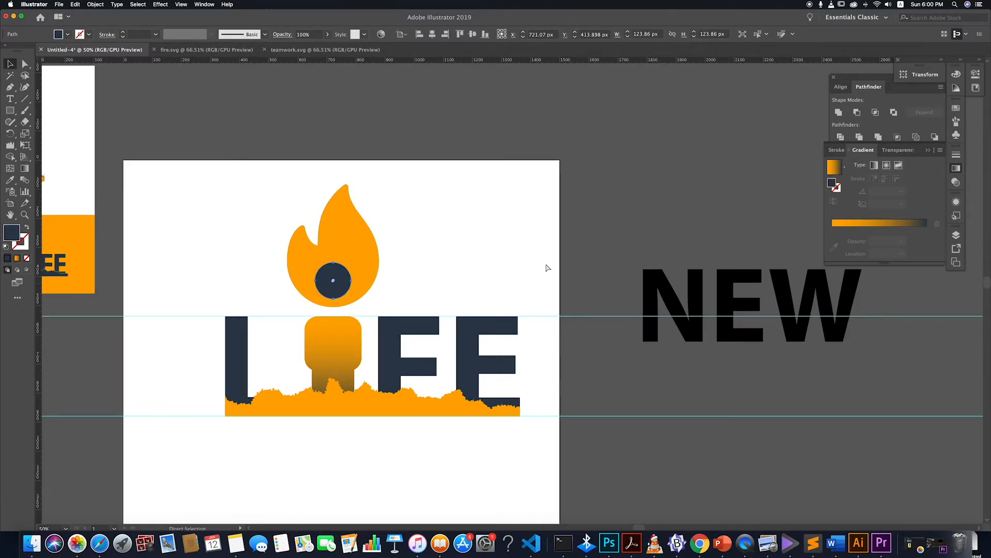
pyautogui.press('v')
pyautogui.press('a')
pyautogui.press('v')
pyautogui.moveTo(352, 299); pyautogui.dragTo(346, 301)
# - Fill the smaller inner circle with the orange sampled from the flame
pyautogui.press('i')
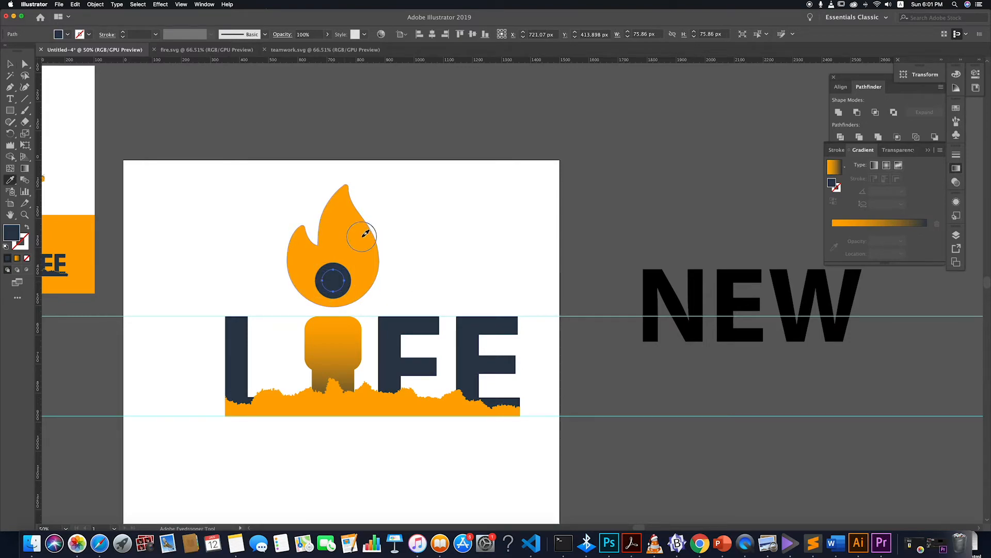
pyautogui.click(365, 230)
pyautogui.press('v')
# - Apply a Gaussian Blur with a radius of about 42 pixels to the inner circle and scale it down to about 60 px
pyautogui.click(160, 4)
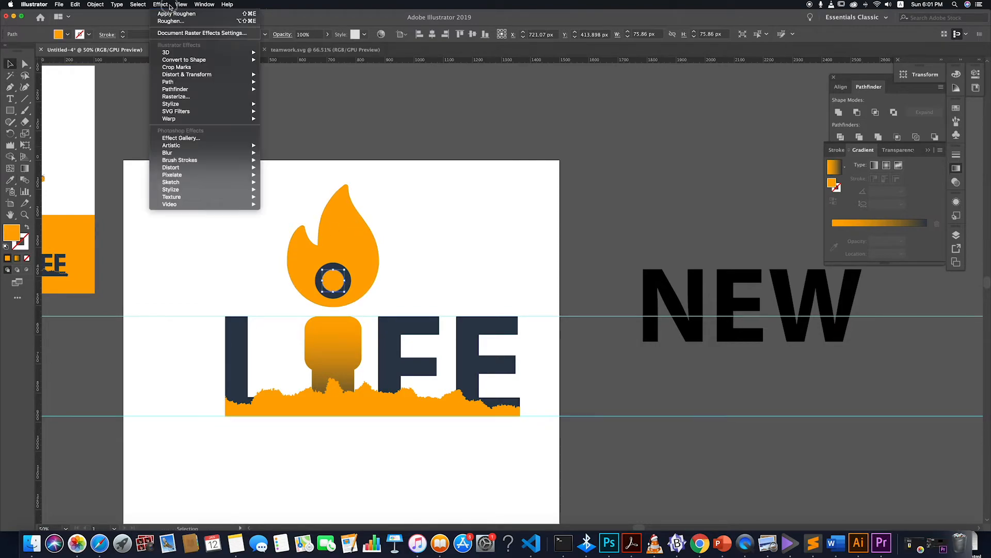
pyautogui.moveTo(184, 114)
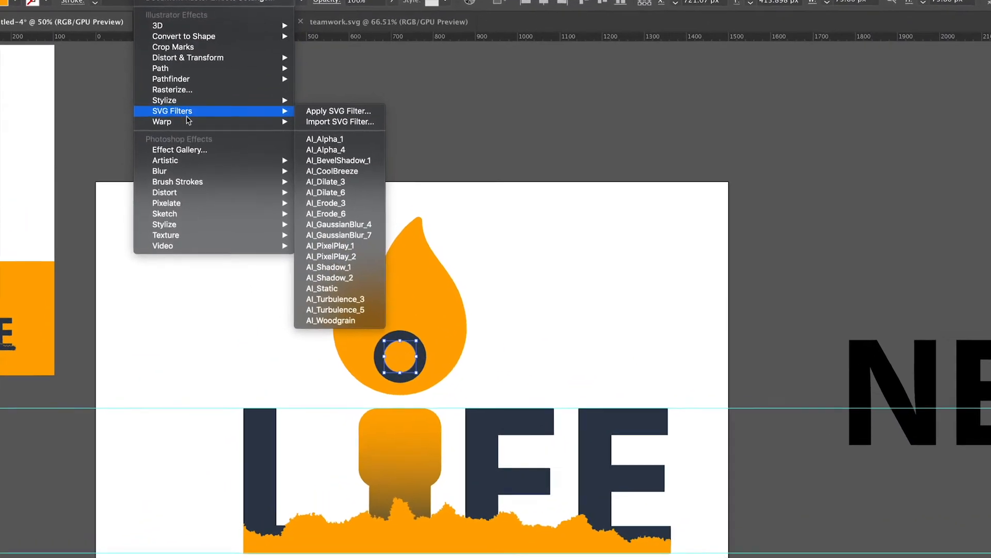
pyautogui.moveTo(190, 152)
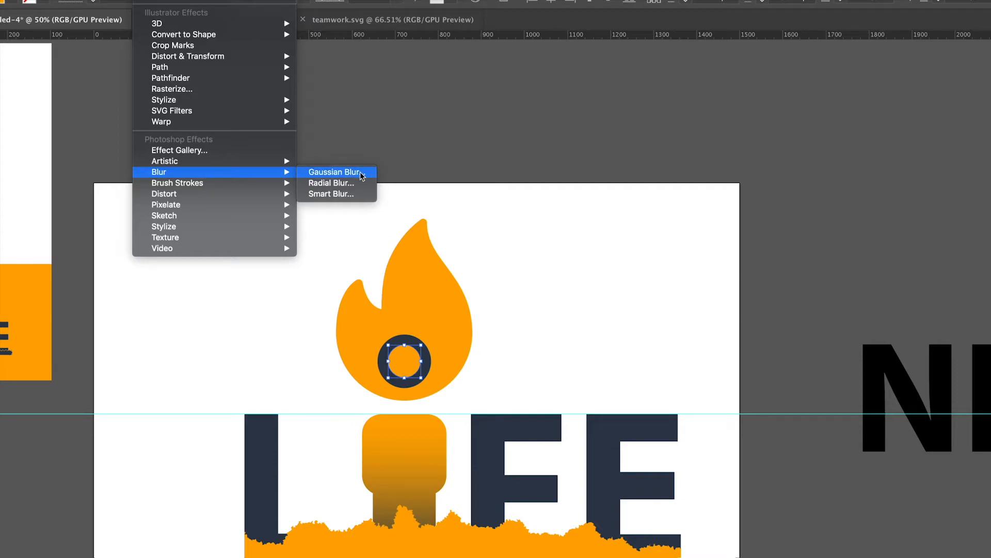
pyautogui.click(334, 172)
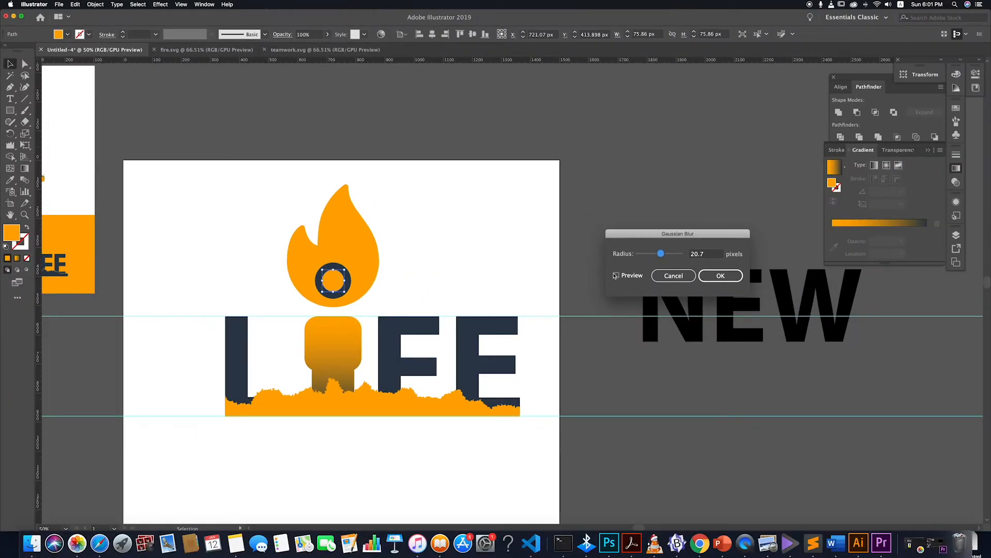
pyautogui.click(616, 276)
pyautogui.moveTo(660, 254); pyautogui.dragTo(666, 256)
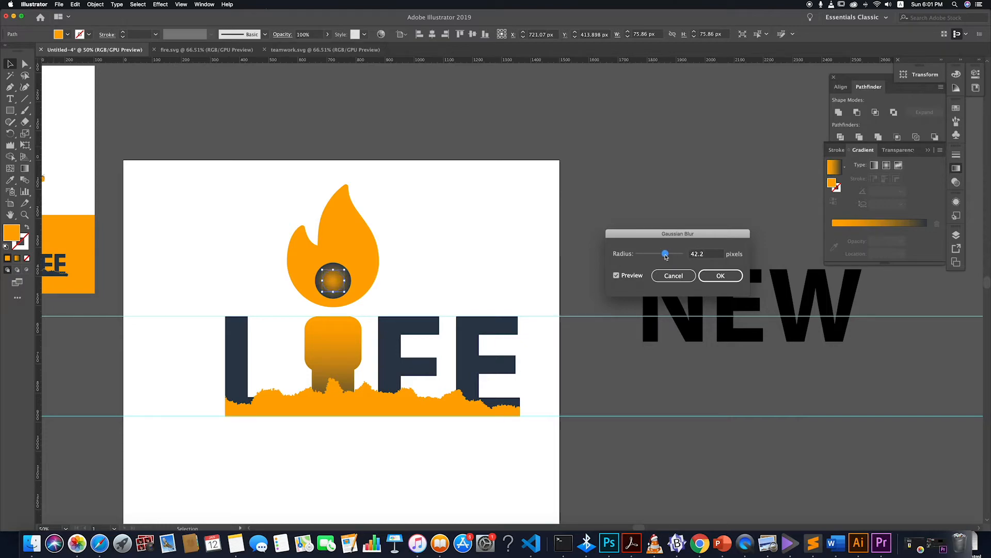
pyautogui.click(720, 276)
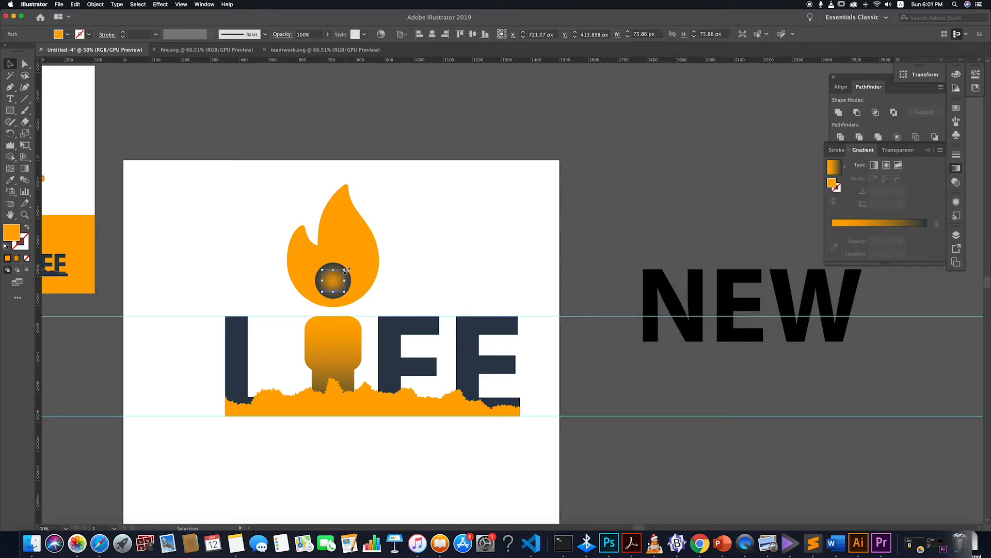
pyautogui.click(500, 281)
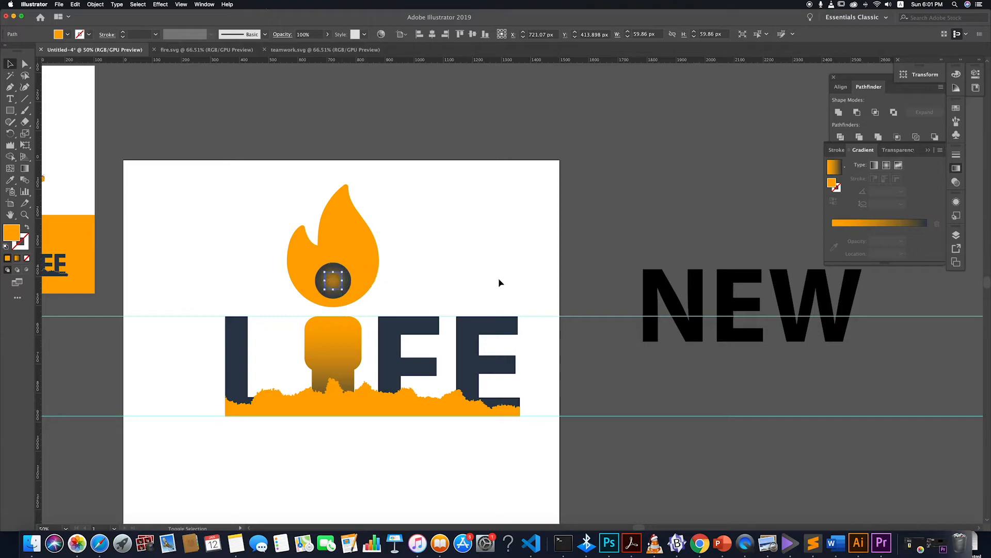
# - Move the midpoint of the figure body's gradient to about 75.5%
pyautogui.scroll(-2, 576, 323)
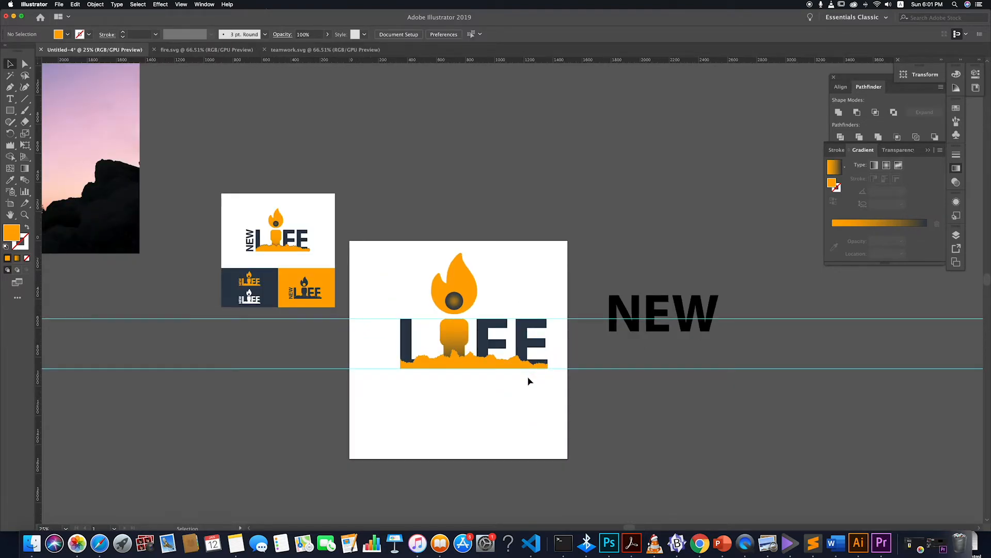
pyautogui.scroll(-1, 528, 380)
pyautogui.click(486, 351)
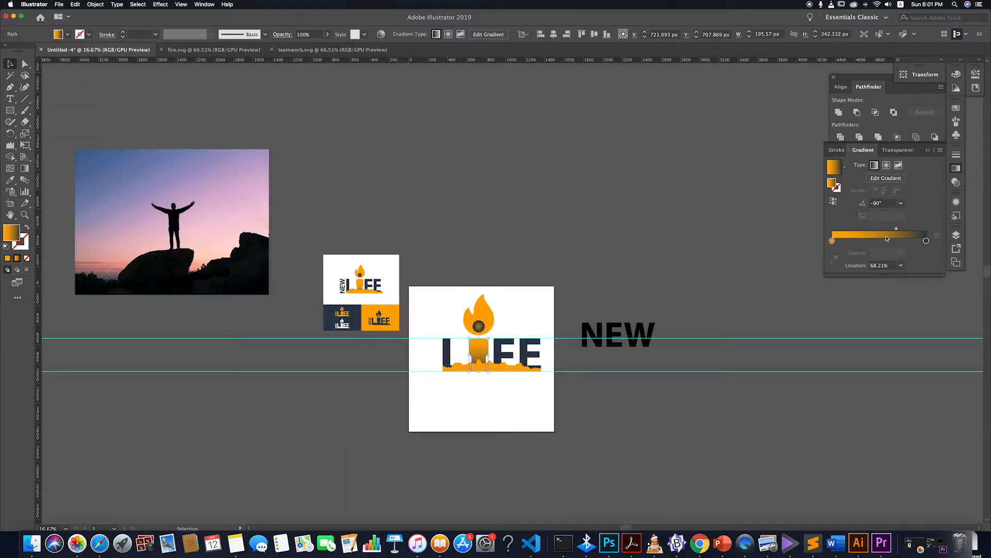
pyautogui.moveTo(898, 232); pyautogui.dragTo(905, 233)
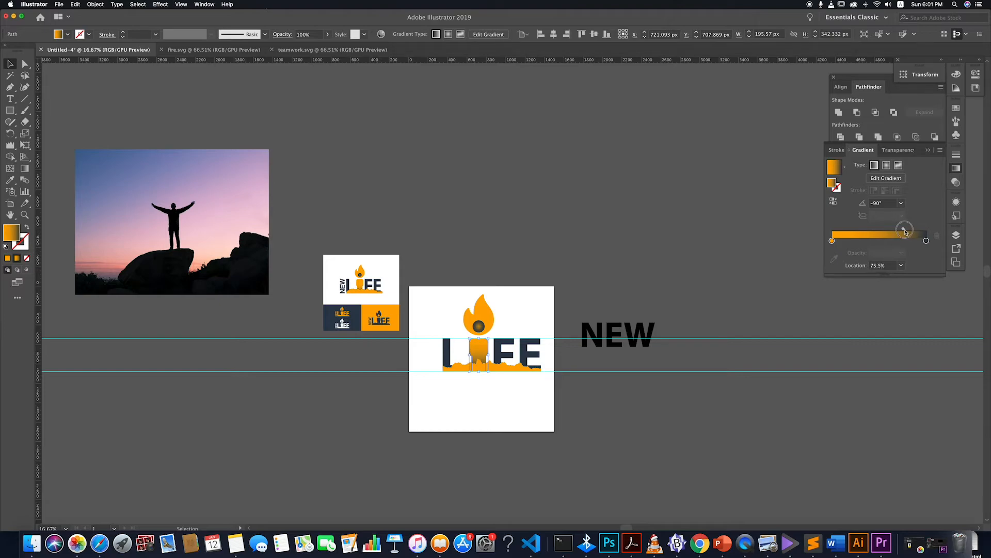
# - Duplicate the orange jagged ground shape in place, directly over the original beneath the LIFE letters
pyautogui.click(751, 398)
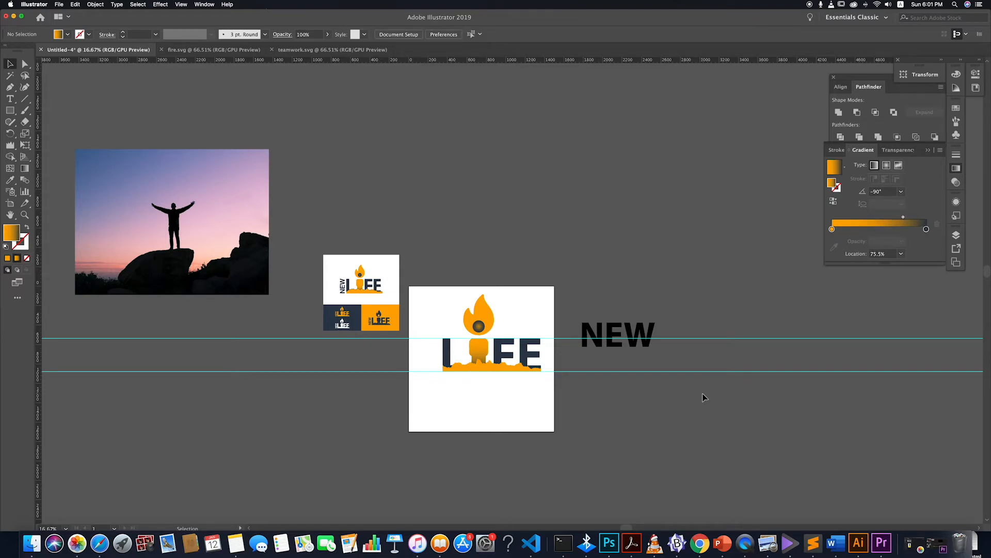
pyautogui.scroll(4, 572, 382)
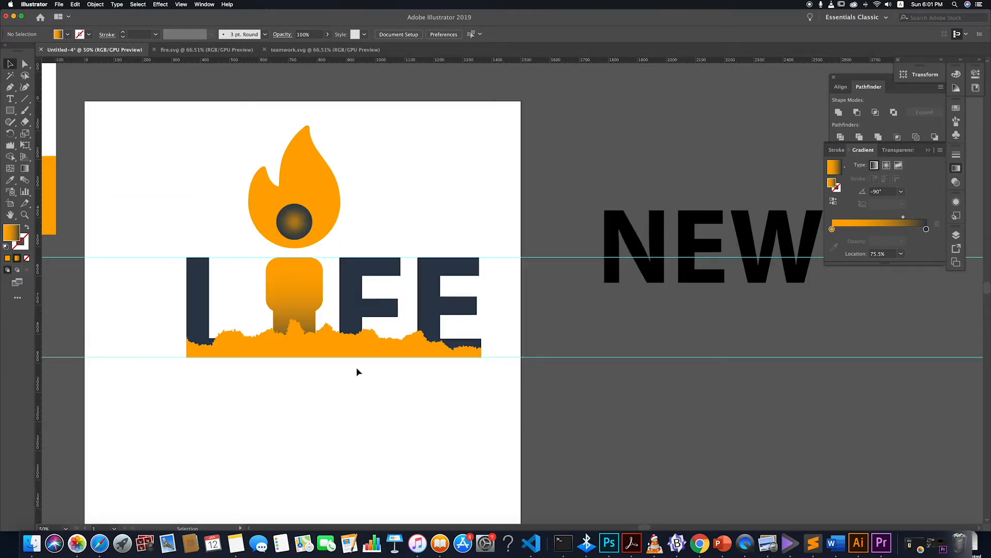
pyautogui.scroll(-5, 339, 348)
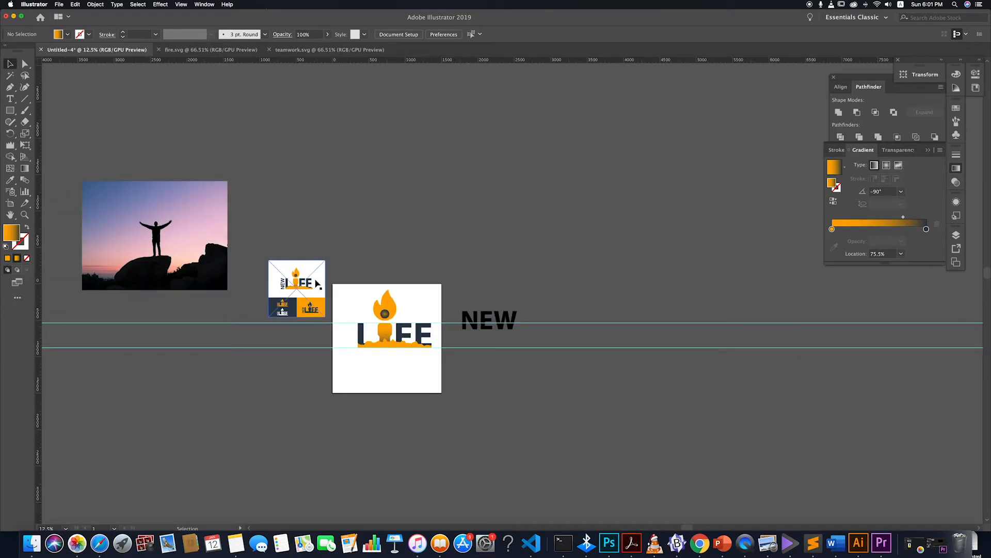
pyautogui.scroll(7, 304, 285)
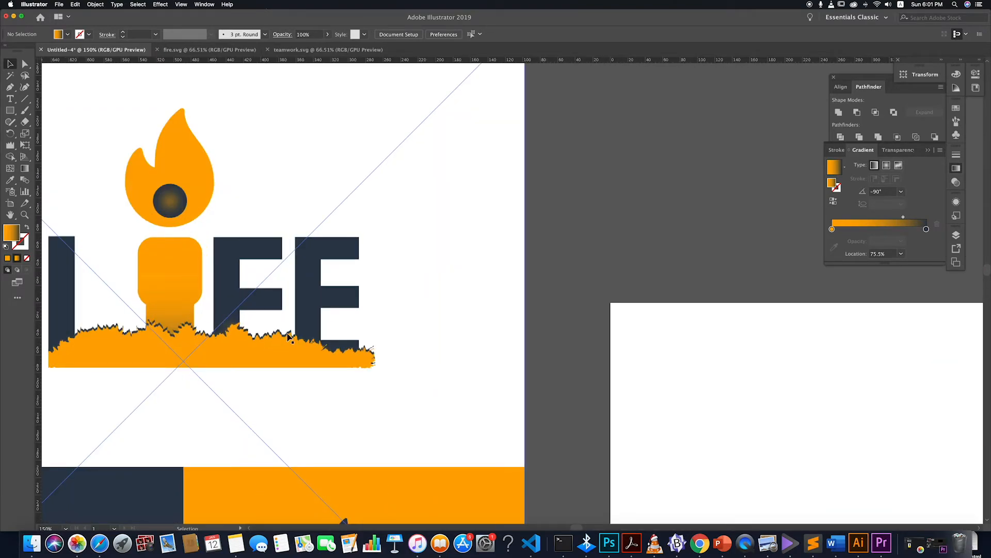
pyautogui.scroll(-6, 290, 339)
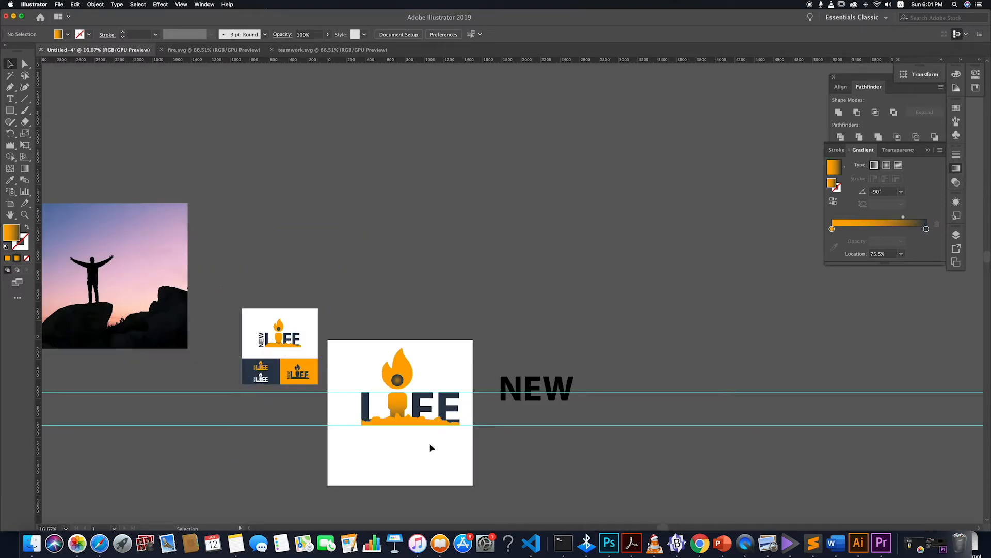
pyautogui.scroll(4, 431, 447)
pyautogui.click(368, 379)
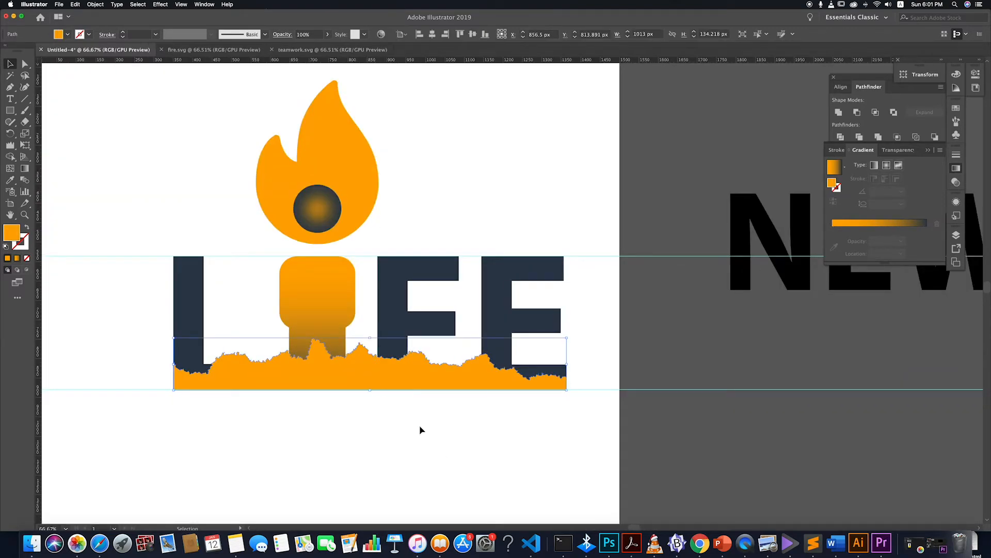
pyautogui.press('a')
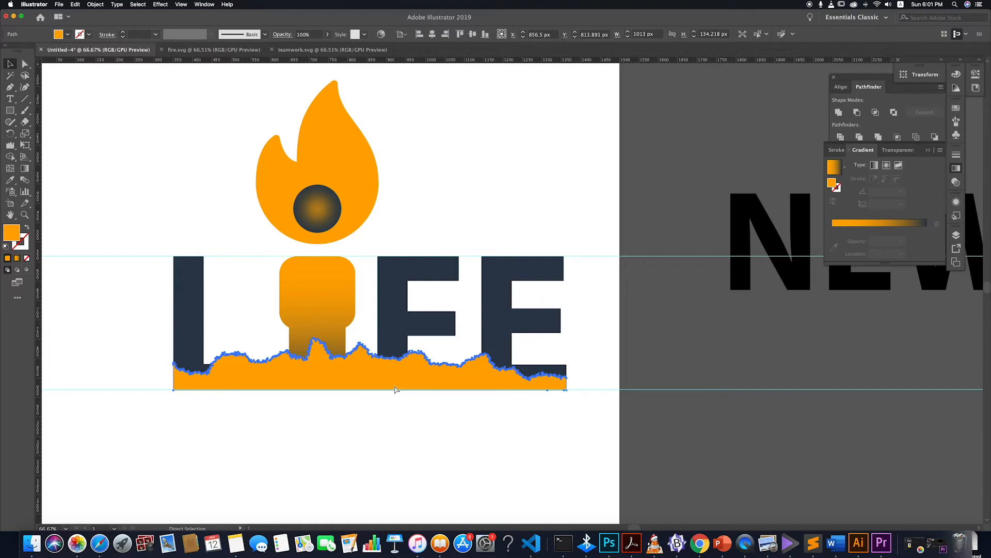
pyautogui.press('v')
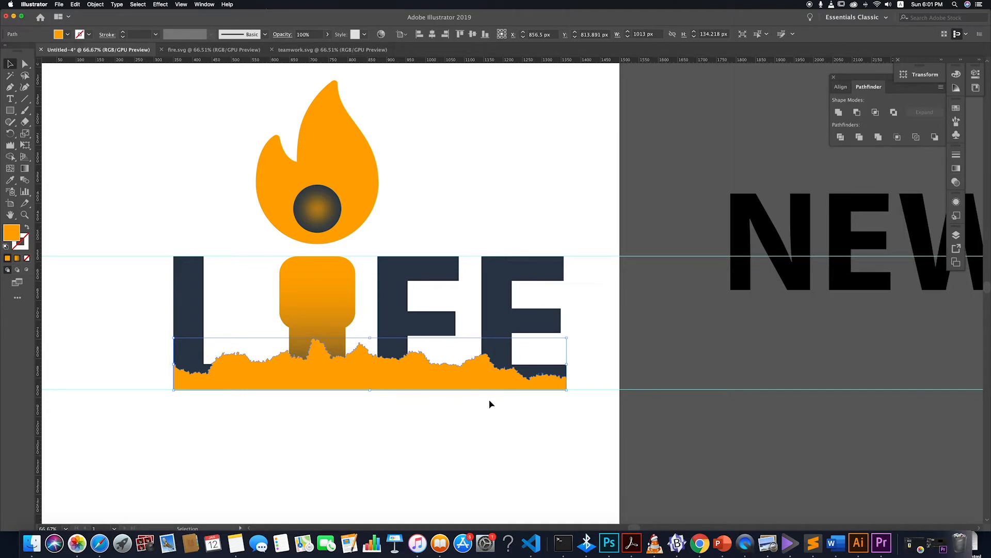
pyautogui.click(406, 407)
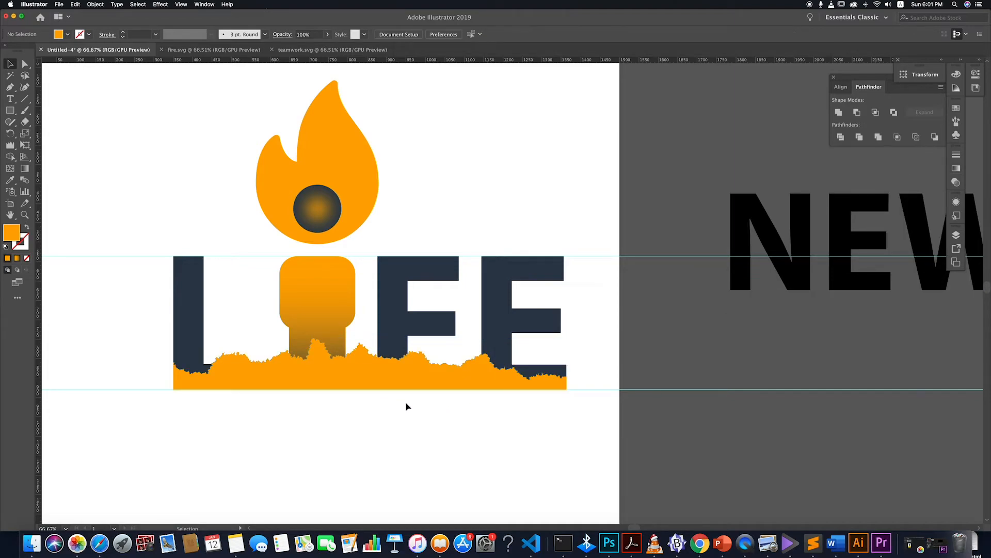
# - Select the lower of the two stacked ground shapes and nudge it up 6 px
pyautogui.click(957, 235)
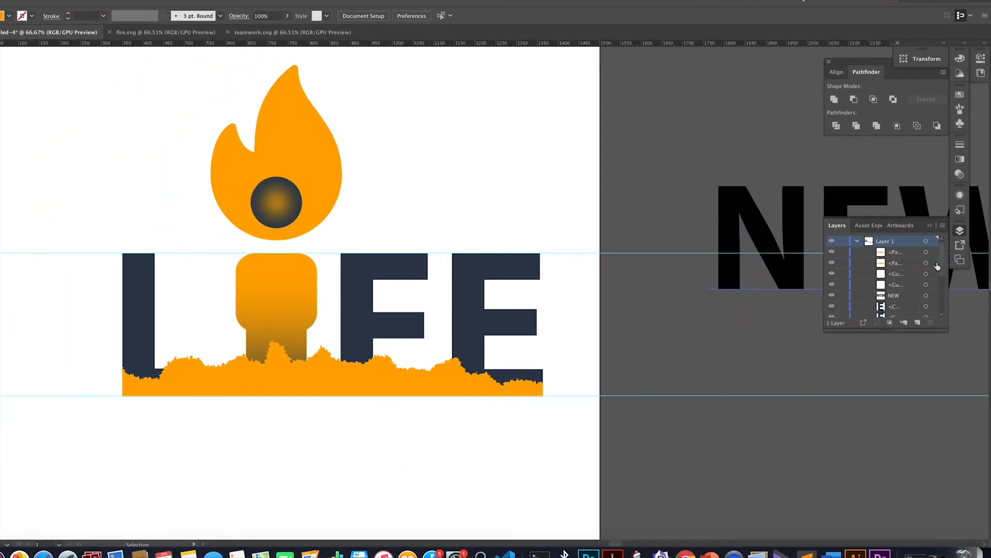
pyautogui.click(955, 268)
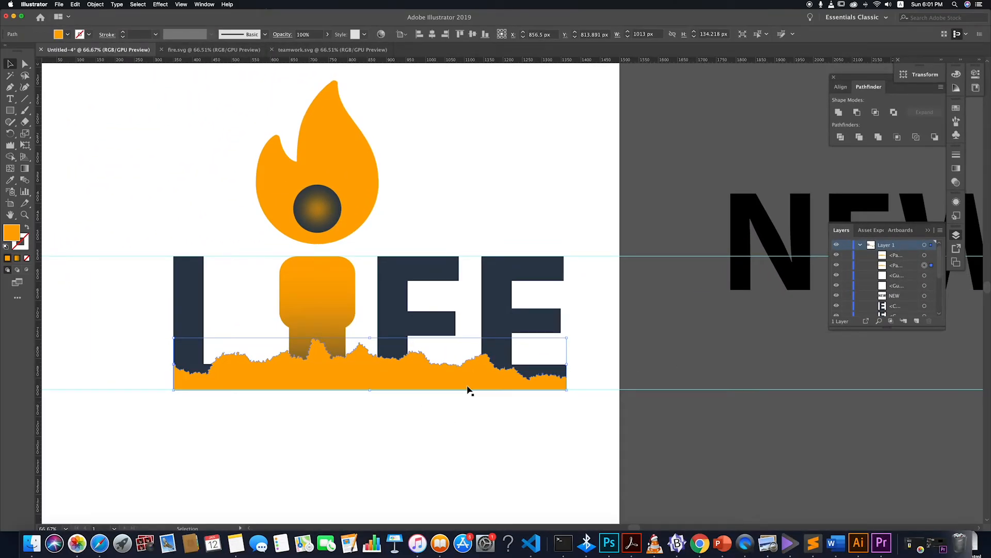
pyautogui.press('Up')
pyautogui.press('Up')
pyautogui.press('Up')
pyautogui.press('Up')
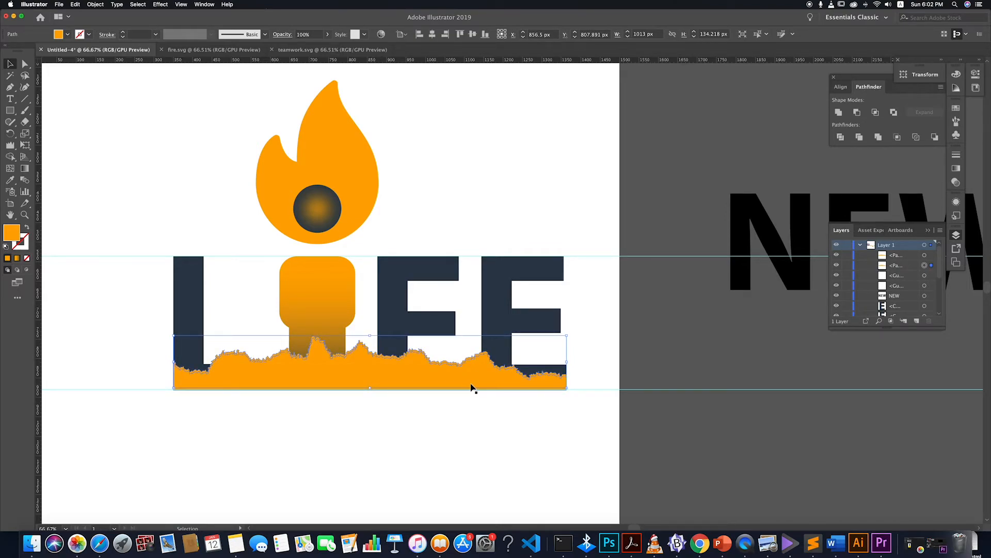
# - Fill the raised ground copy with the dark blue sampled from the final letter E
pyautogui.press('i')
pyautogui.click(505, 272)
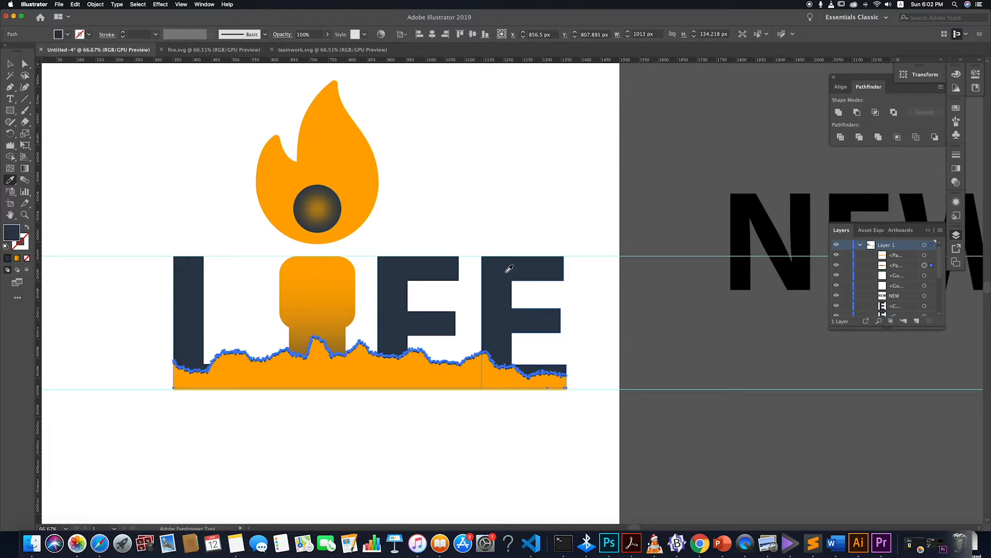
pyautogui.click(10, 63)
pyautogui.click(159, 129)
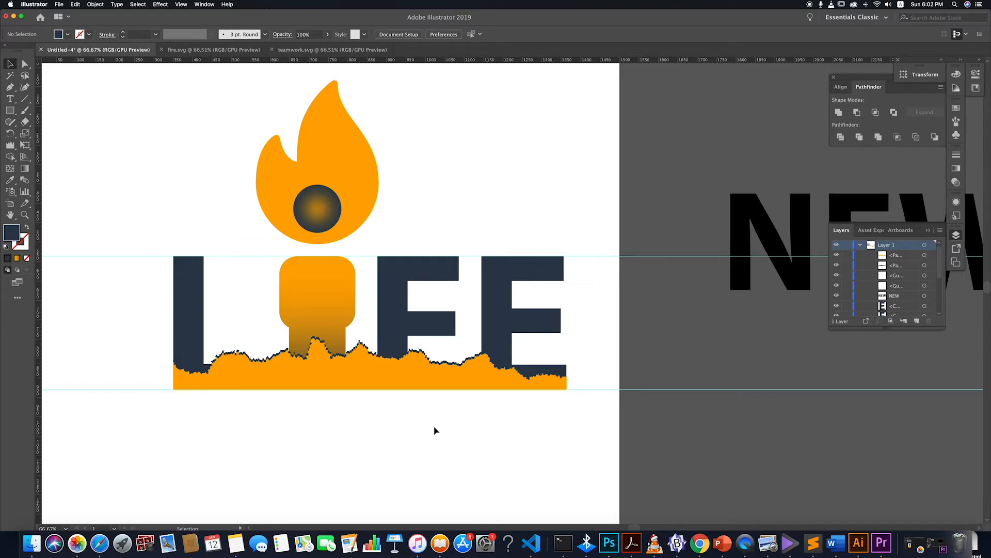
pyautogui.scroll(2, 434, 430)
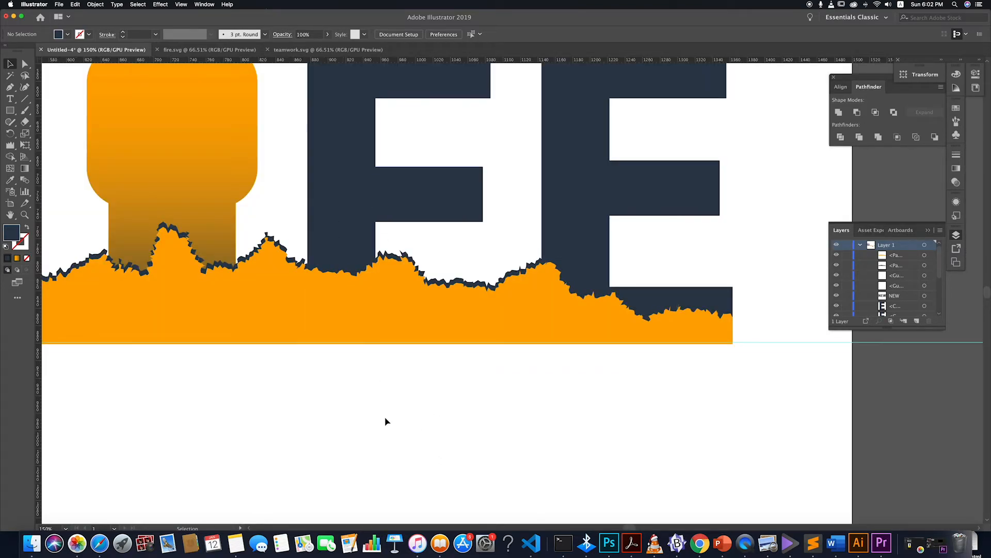
pyautogui.scroll(-3, 386, 421)
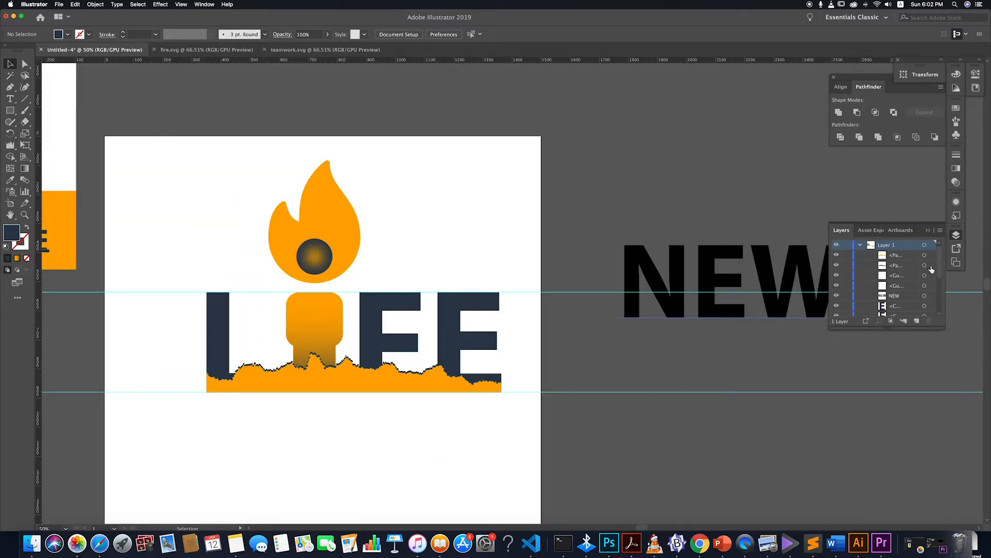
# - Change the rear ground copy's fill to a slightly lighter, greyer blue than the letters
pyautogui.click(932, 267)
pyautogui.doubleClick(10, 235)
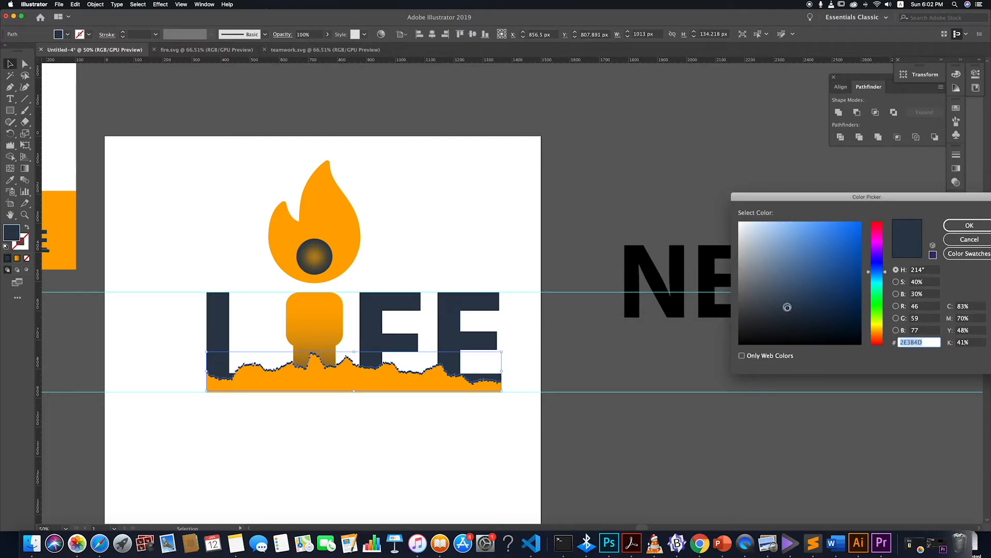
pyautogui.click(780, 300)
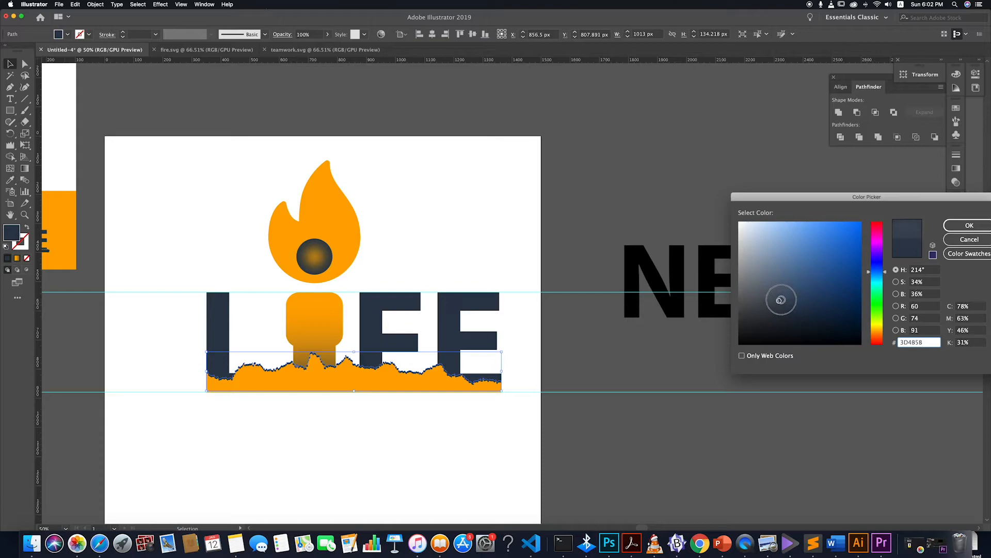
pyautogui.moveTo(780, 300); pyautogui.dragTo(778, 298)
pyautogui.click(968, 226)
pyautogui.click(596, 464)
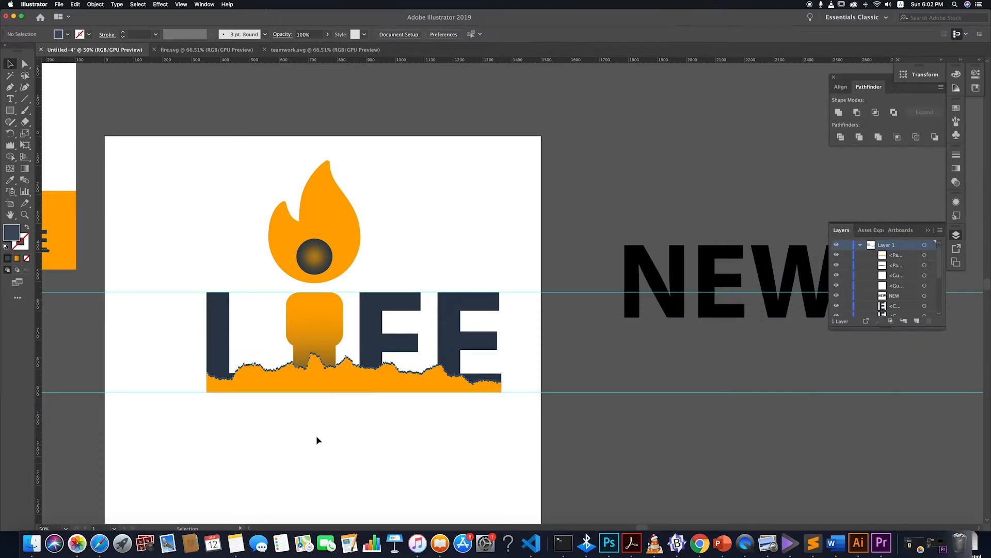
pyautogui.scroll(-2, 316, 443)
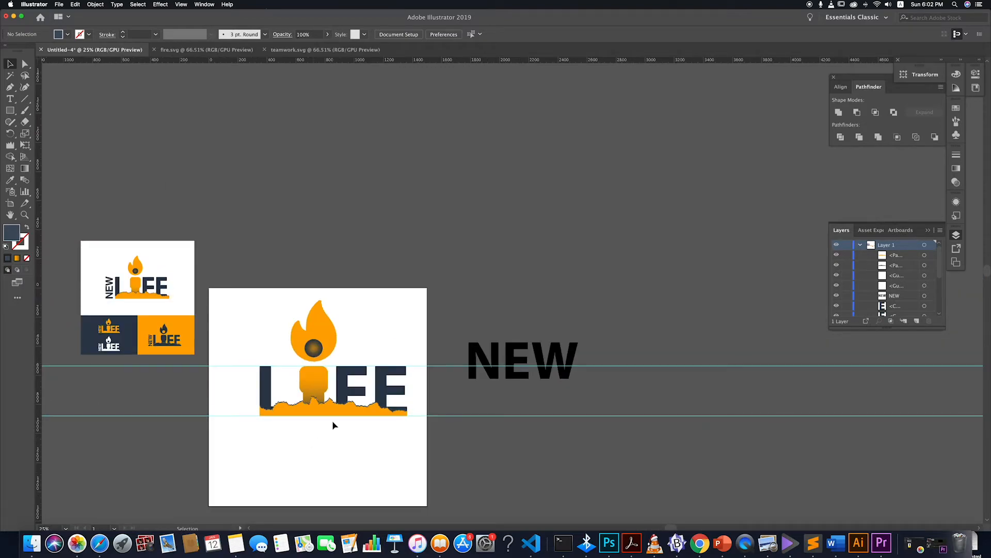
pyautogui.scroll(4, 333, 425)
pyautogui.scroll(-4, 334, 425)
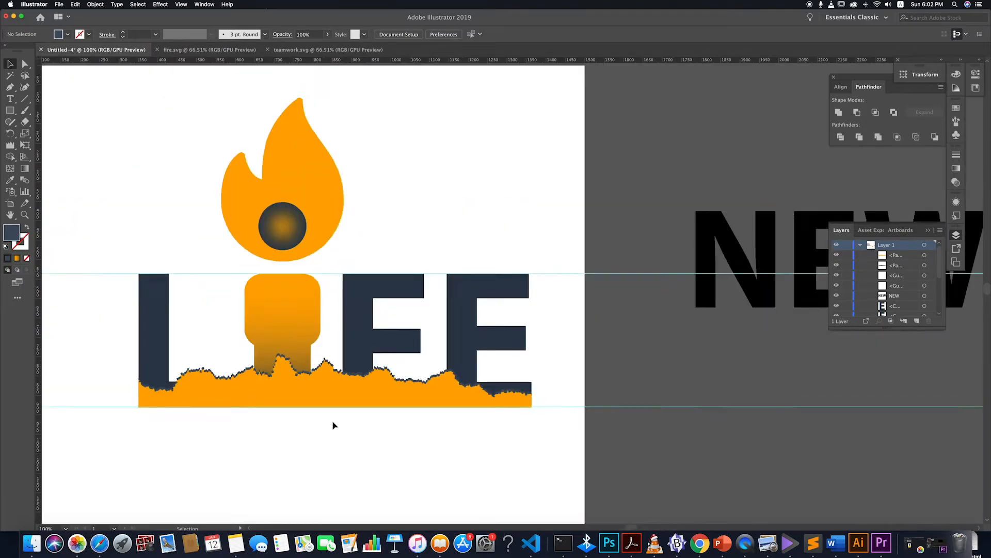
pyautogui.scroll(-2, 363, 430)
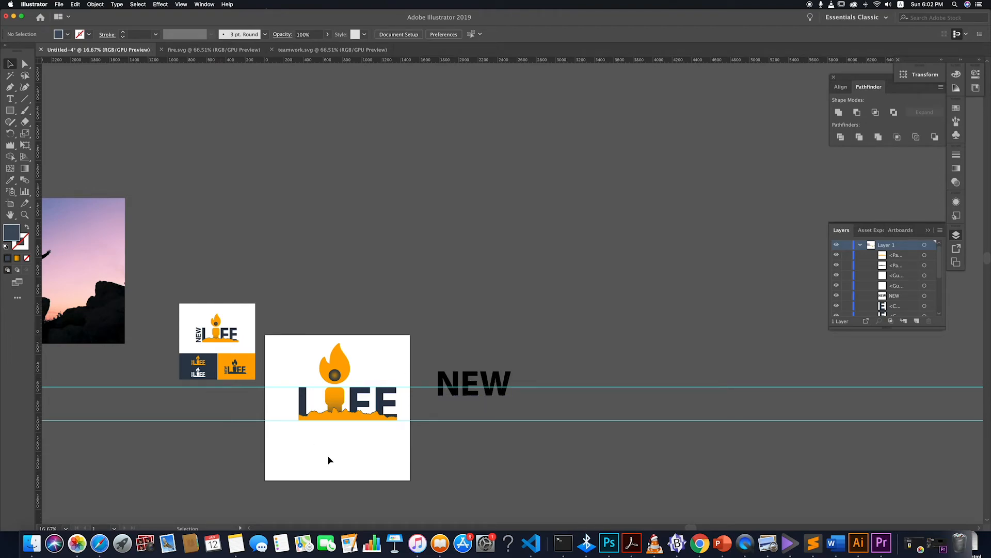
# - Nudge the letter L slightly left to line it up with the left edge of the ground
pyautogui.click(305, 410)
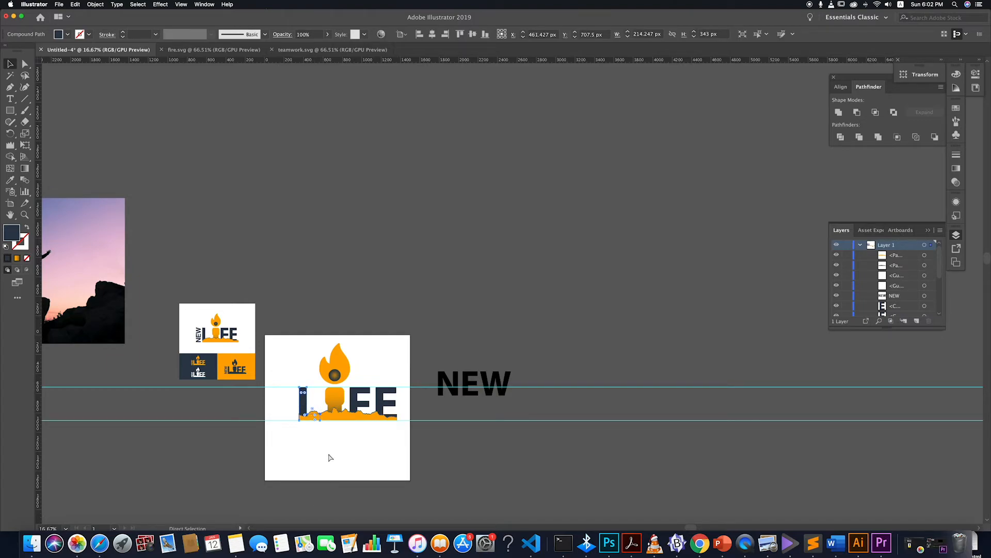
pyautogui.press('Left')
pyautogui.click(303, 443)
pyautogui.scroll(4, 304, 439)
pyautogui.press('super+z')
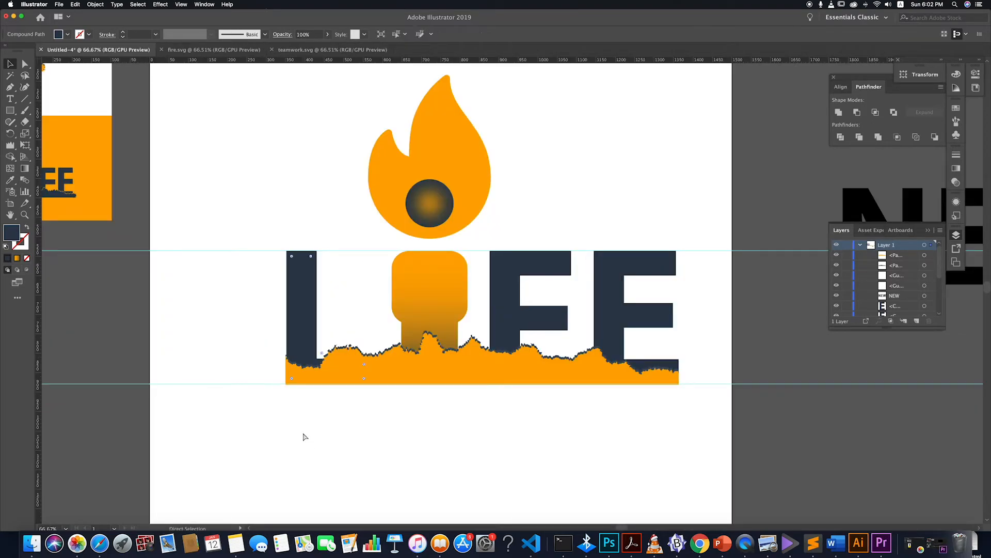
pyautogui.press('Left')
pyautogui.press('Left')
pyautogui.press('Left')
pyautogui.click(309, 436)
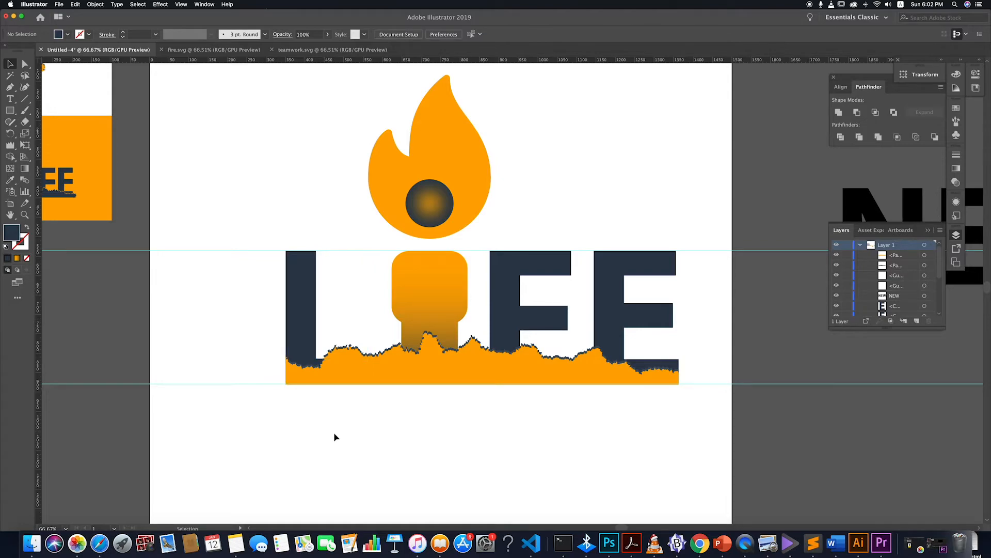
# - Move the NEW text onto the artboard, below the LIFE lettering
pyautogui.scroll(-4, 335, 435)
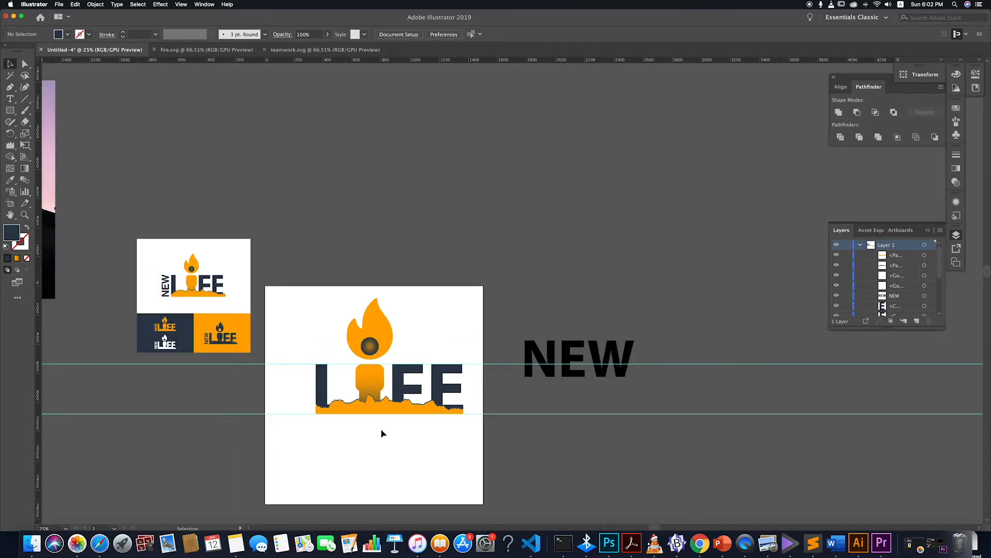
pyautogui.scroll(-2, 382, 433)
pyautogui.click(532, 382)
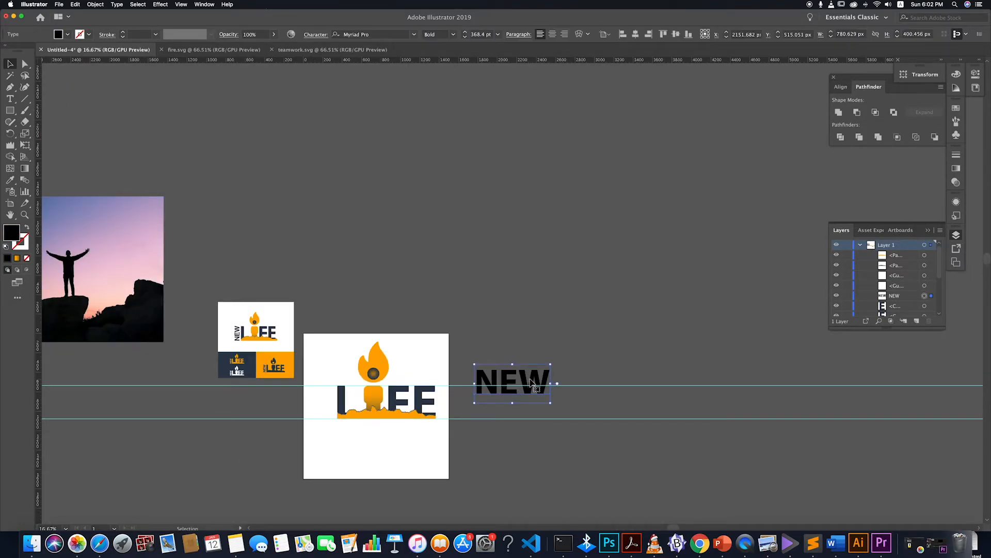
pyautogui.moveTo(532, 382); pyautogui.dragTo(385, 457)
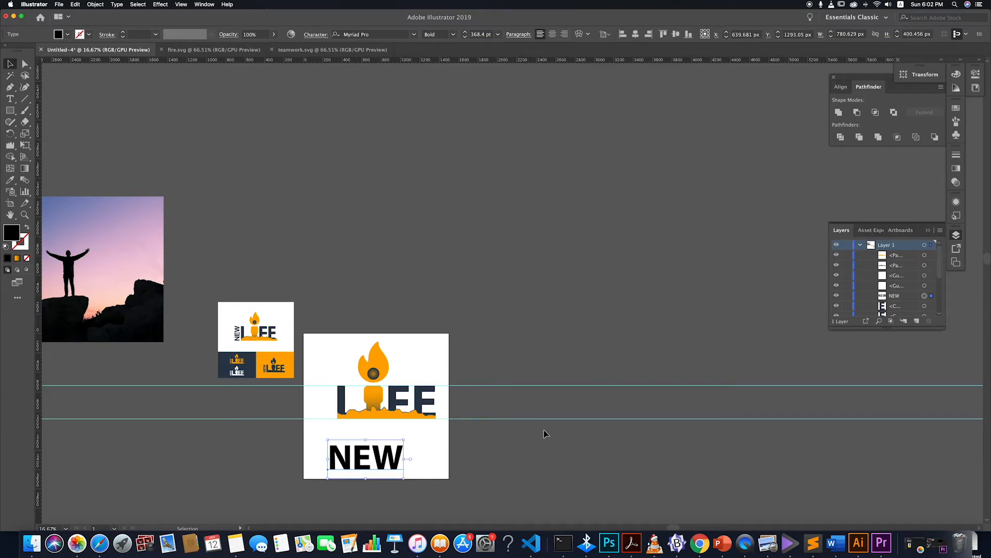
pyautogui.click(532, 418)
pyautogui.press('Delete')
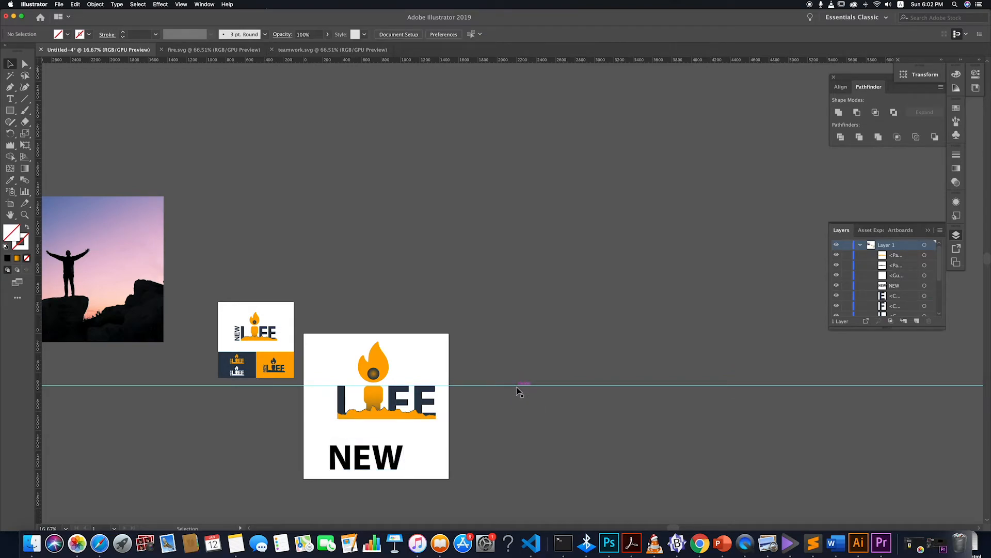
pyautogui.click(516, 385)
pyautogui.press('Delete')
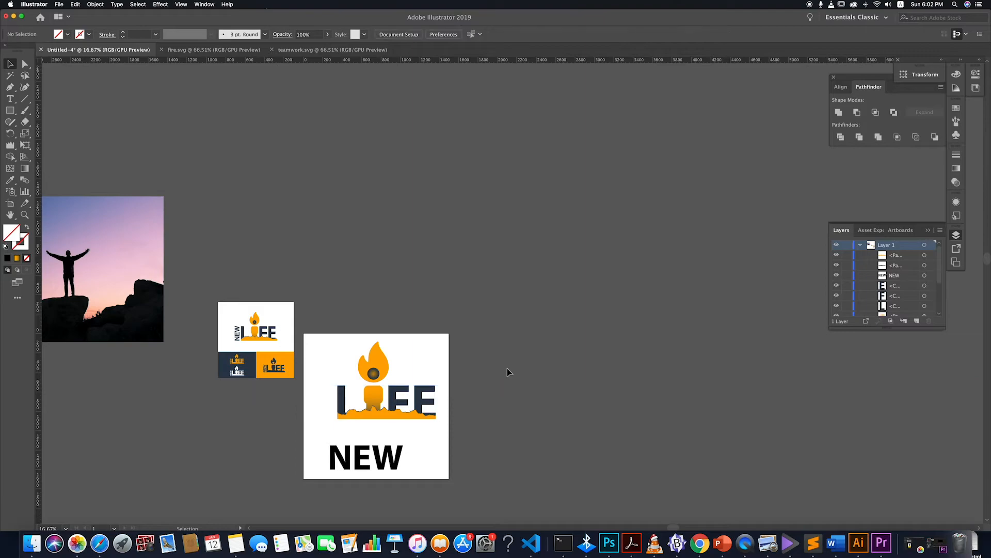
pyautogui.click(385, 465)
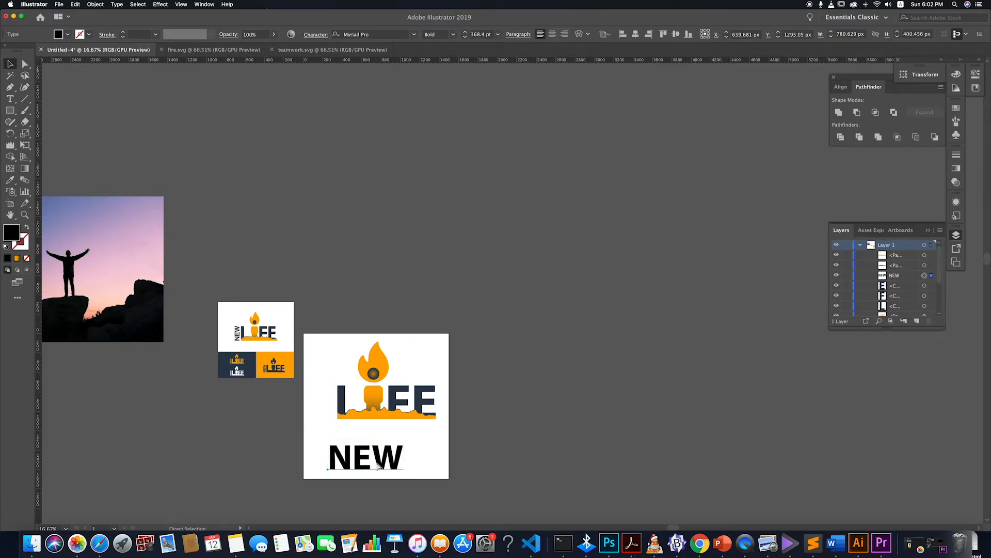
pyautogui.press('super+z')
pyautogui.press('super+z')
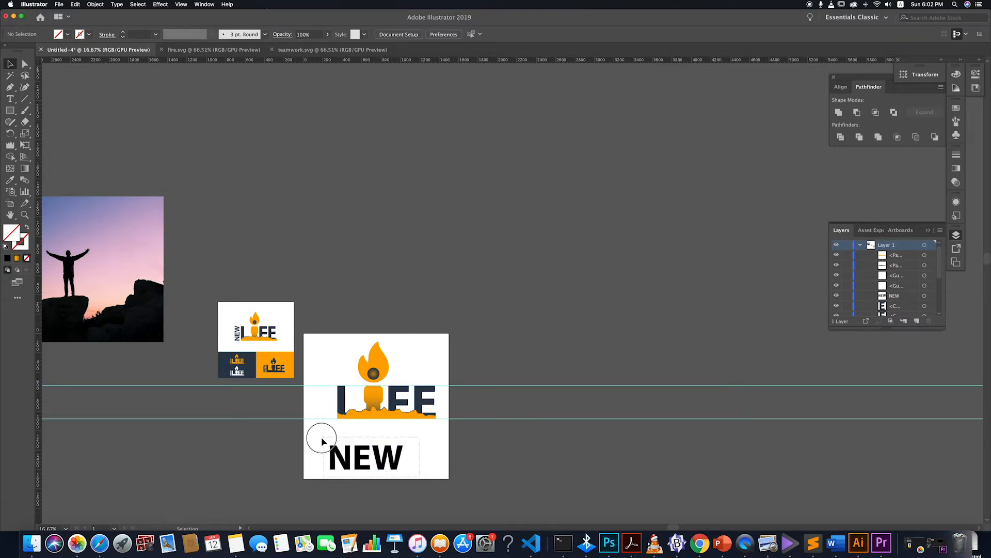
# - Convert the NEW text to outlines and rotate it 90° counterclockwise, placing it upright just left of the letter L
pyautogui.click(402, 464)
pyautogui.rightClick(384, 463)
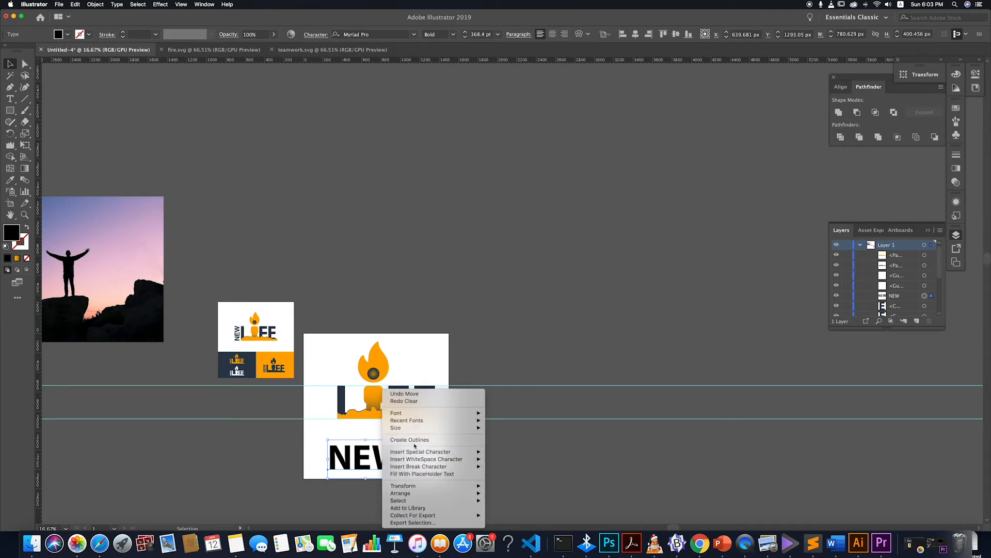
pyautogui.click(415, 440)
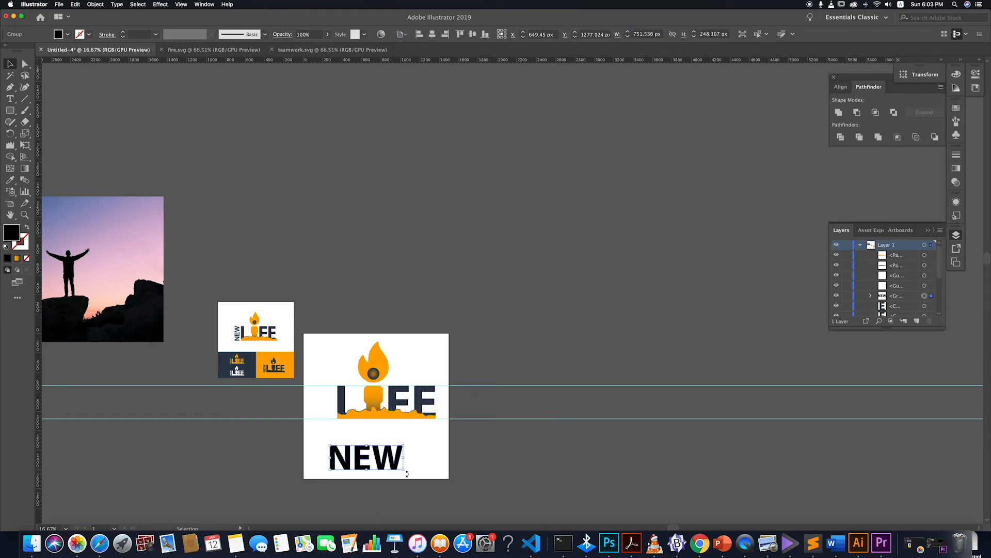
pyautogui.moveTo(407, 474); pyautogui.dragTo(328, 413)
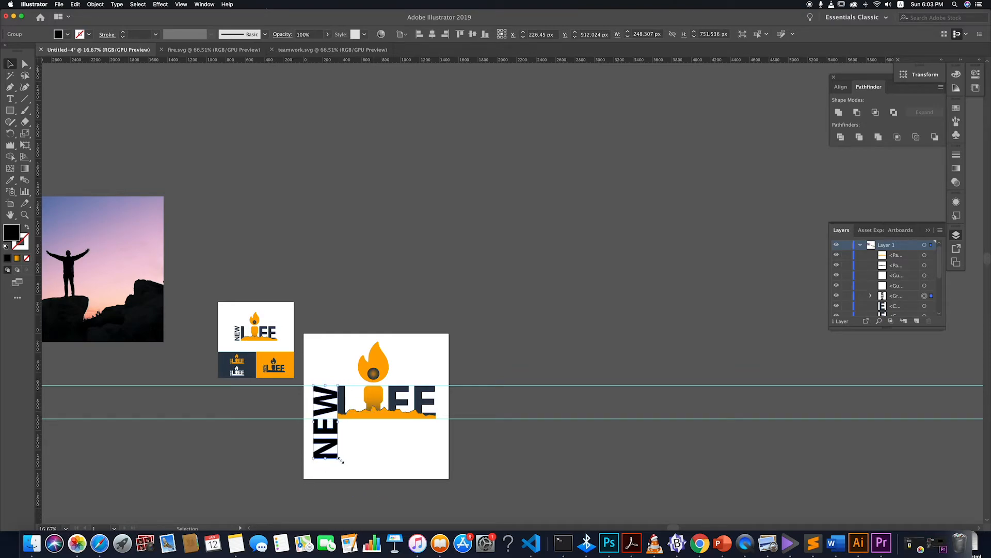
# - Scale the outlined NEW lettering down to the height of the LIFE letters, just left of the L
pyautogui.moveTo(339, 459); pyautogui.dragTo(293, 393)
pyautogui.click(336, 447)
pyautogui.scroll(2, 331, 428)
pyautogui.scroll(2, 332, 432)
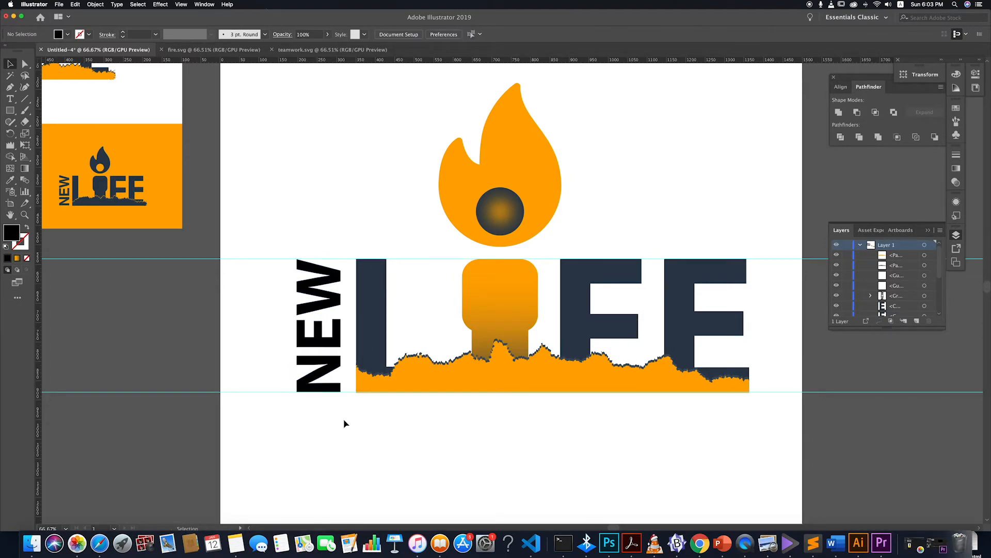
# - Fill the NEW lettering with the dark blue sampled from the letter L
pyautogui.press('i')
pyautogui.click(380, 310)
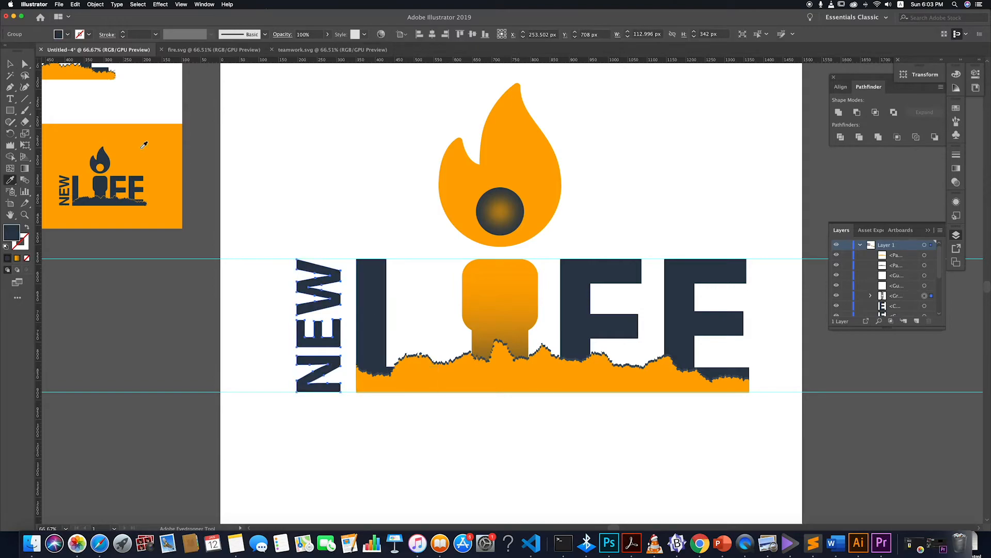
pyautogui.press('v')
pyautogui.click(258, 106)
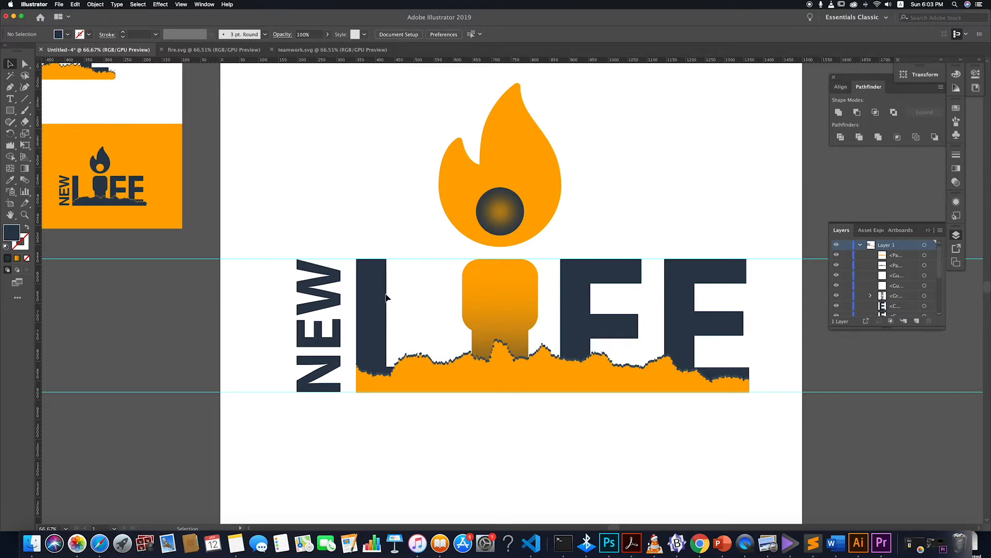
# - Delete the two horizontal guides running across the logo
pyautogui.scroll(-6, 436, 427)
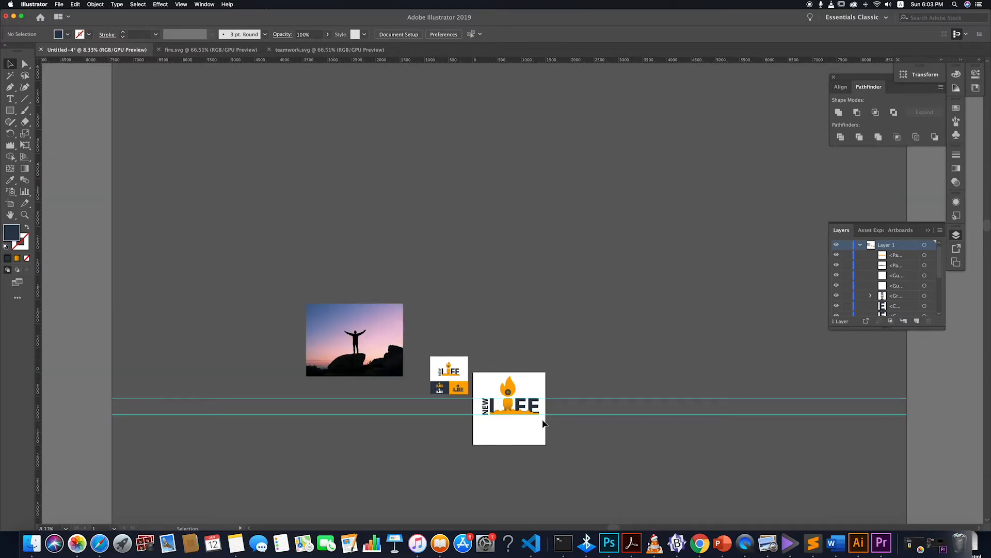
pyautogui.scroll(4, 543, 424)
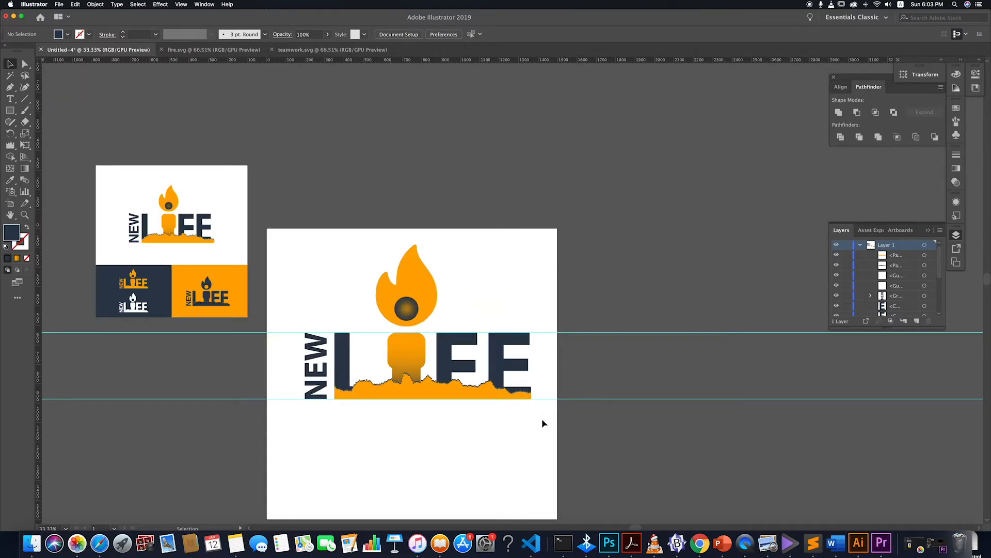
pyautogui.moveTo(602, 425); pyautogui.dragTo(582, 323)
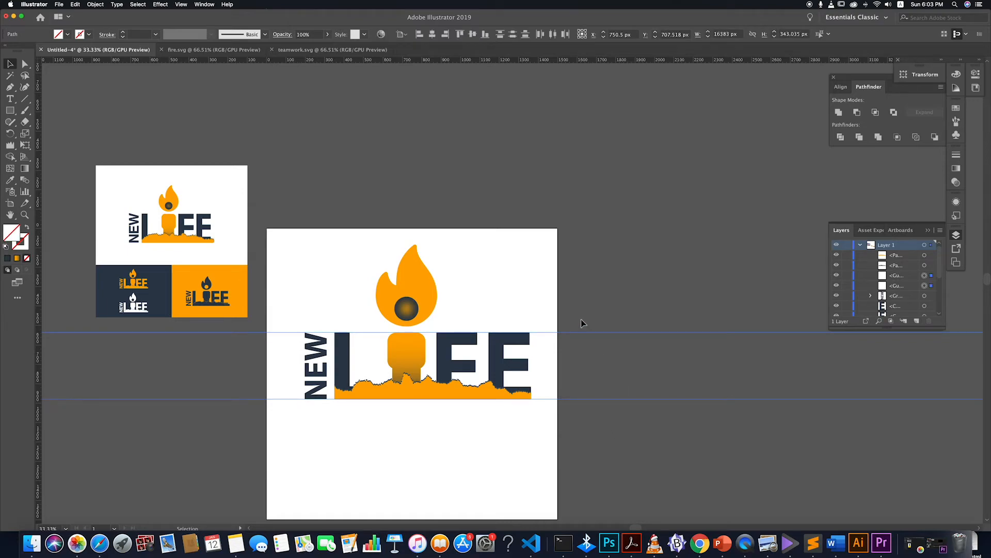
pyautogui.press('Delete')
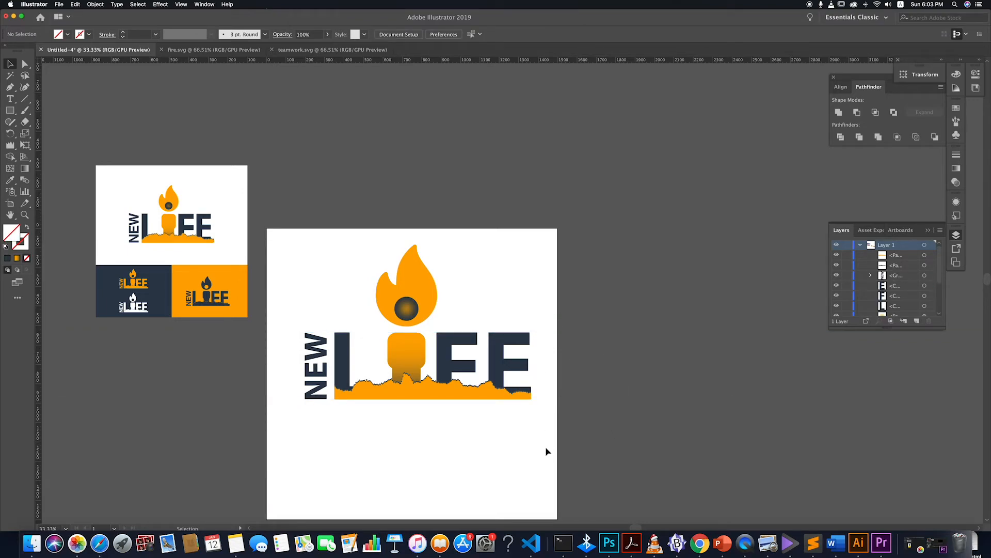
# - Scale the whole logo to about 782 px wide and centre it in the upper half of the artboard
pyautogui.scroll(-3, 566, 452)
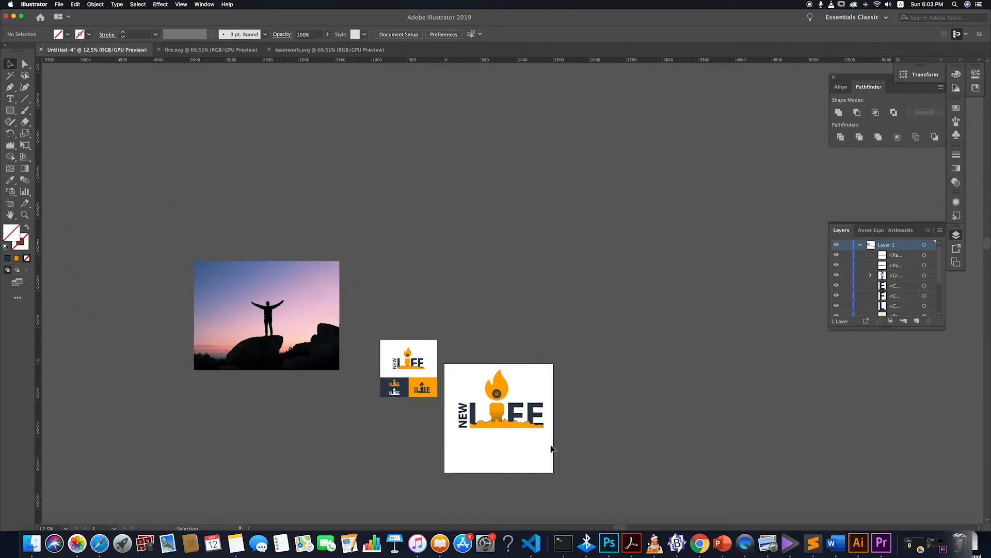
pyautogui.scroll(2, 573, 452)
pyautogui.moveTo(343, 279); pyautogui.dragTo(485, 375)
pyautogui.click(503, 392)
pyautogui.moveTo(514, 407); pyautogui.dragTo(411, 319)
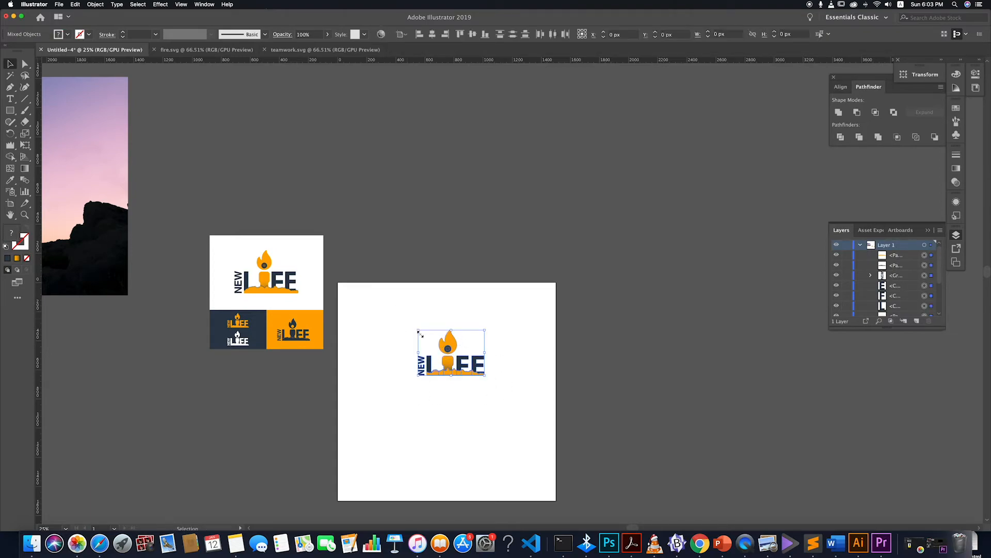
pyautogui.moveTo(485, 377); pyautogui.dragTo(494, 381)
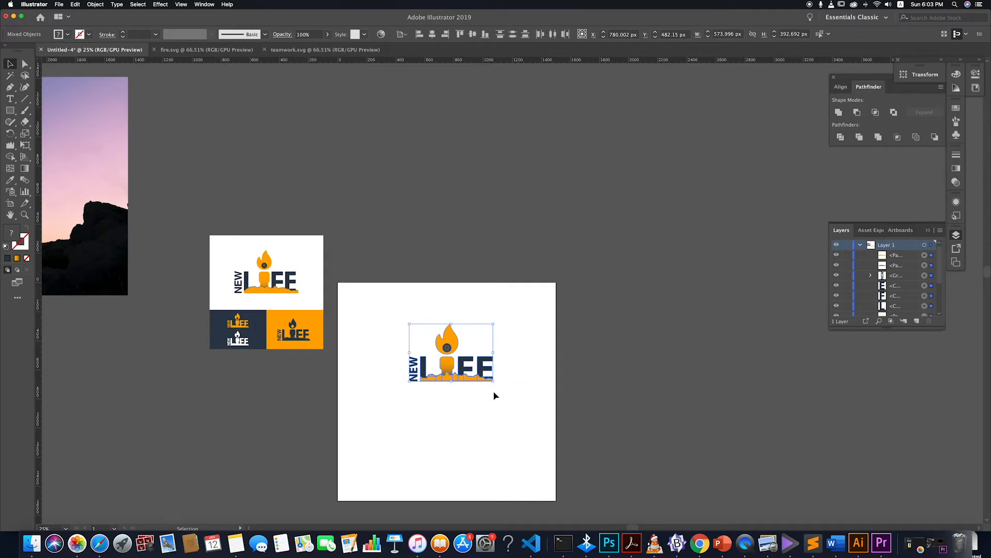
pyautogui.moveTo(455, 349); pyautogui.dragTo(453, 336)
pyautogui.moveTo(492, 368); pyautogui.dragTo(504, 385)
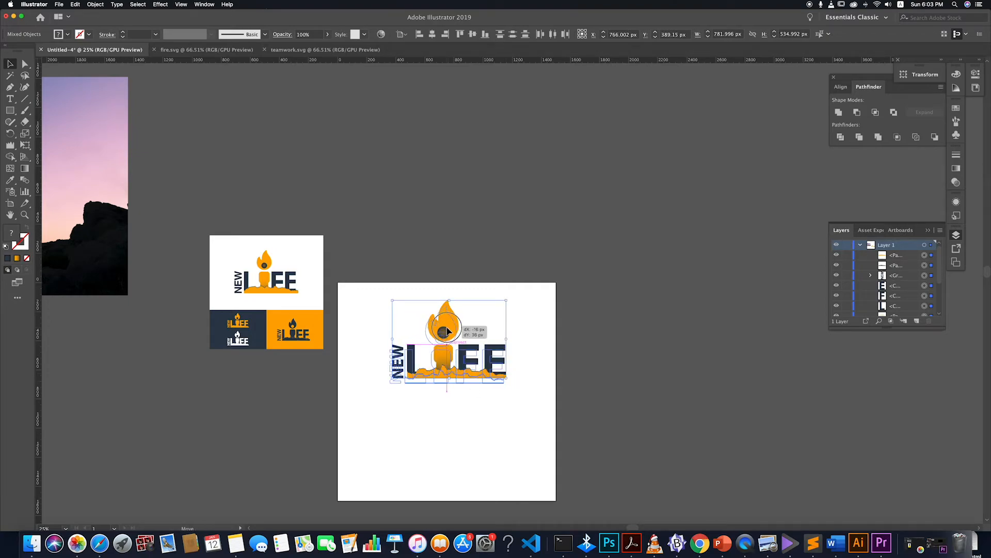
pyautogui.moveTo(450, 335); pyautogui.dragTo(451, 331)
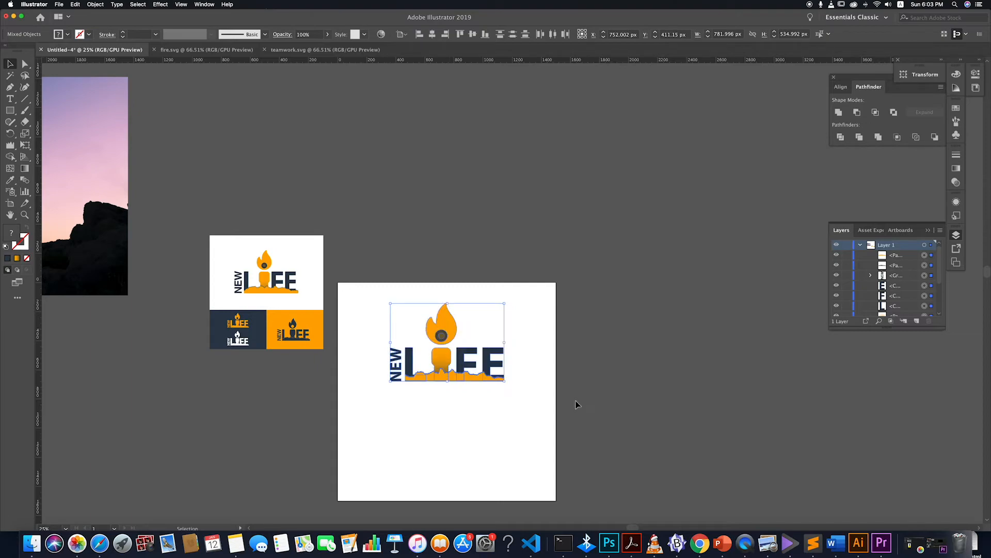
# - Draw a 733 × 643 px rectangle in the artboard's lower-left corner and fill it with the logo's dark blue
pyautogui.click(574, 407)
pyautogui.press('m')
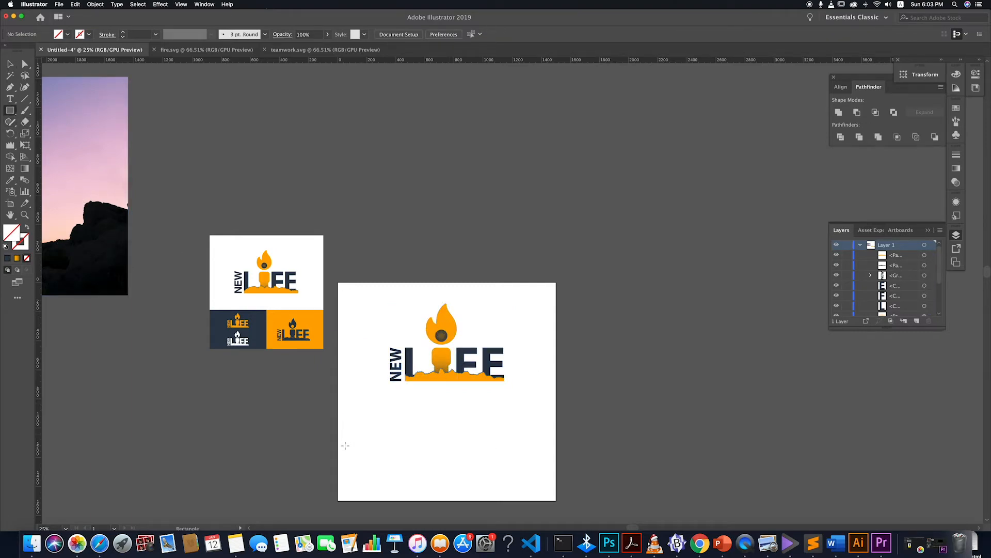
pyautogui.moveTo(337, 407); pyautogui.dragTo(444, 501)
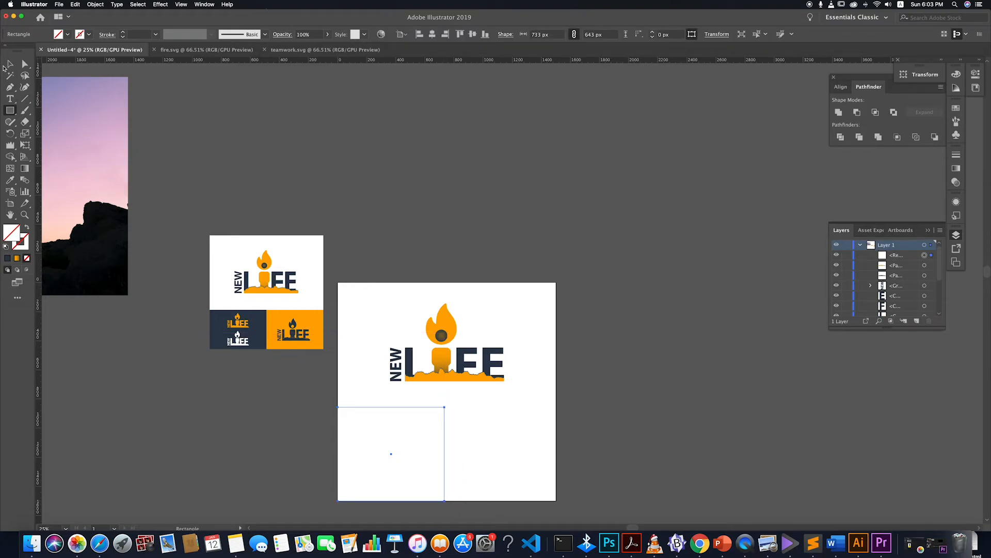
pyautogui.press('v')
pyautogui.press('i')
pyautogui.click(258, 332)
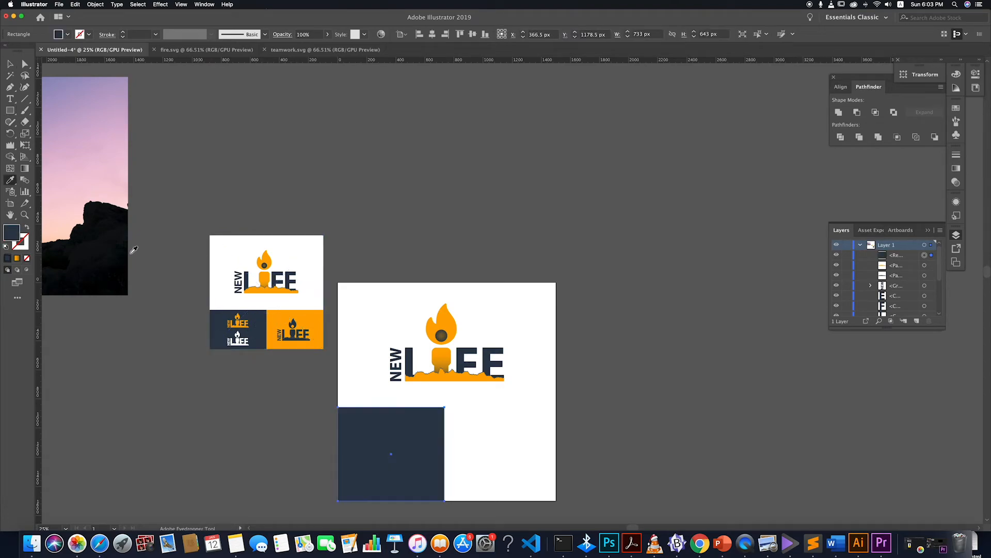
# - Duplicate the dark blue rectangle into the artboard's lower-right corner and nudge it flush with the artboard edge
pyautogui.click(10, 63)
pyautogui.moveTo(409, 465); pyautogui.dragTo(520, 466)
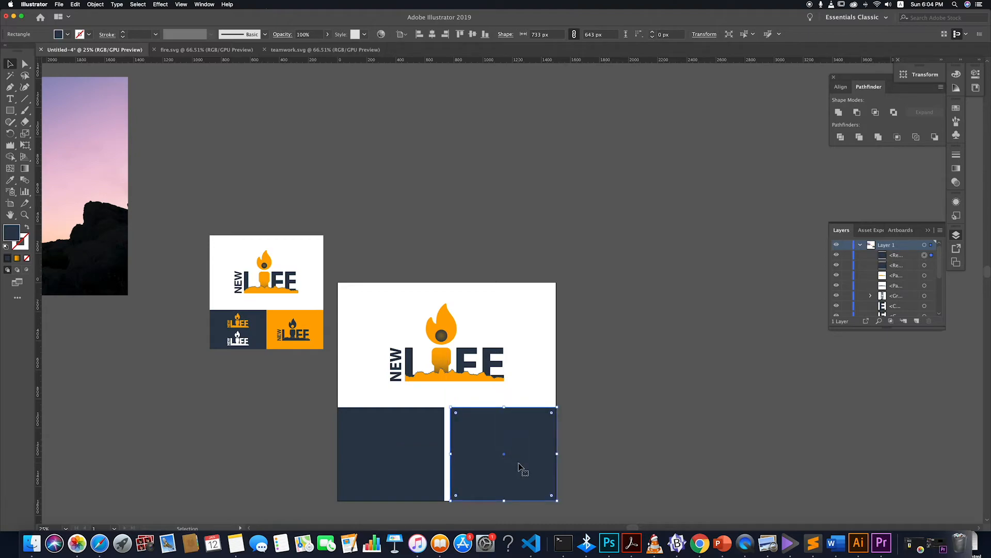
pyautogui.press('Left')
pyautogui.press('Left')
pyautogui.press('Left')
pyautogui.click(585, 451)
# - Widen both lower rectangles toward the artboard's middle to close the gap, making the right one 748 px wide
pyautogui.scroll(6, 472, 465)
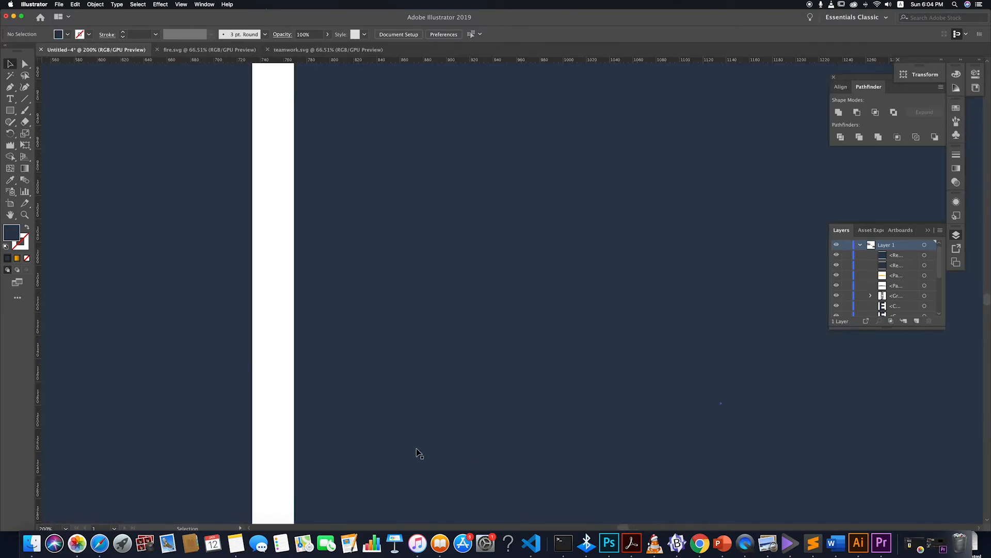
pyautogui.scroll(-4, 416, 450)
pyautogui.scroll(-3, 411, 464)
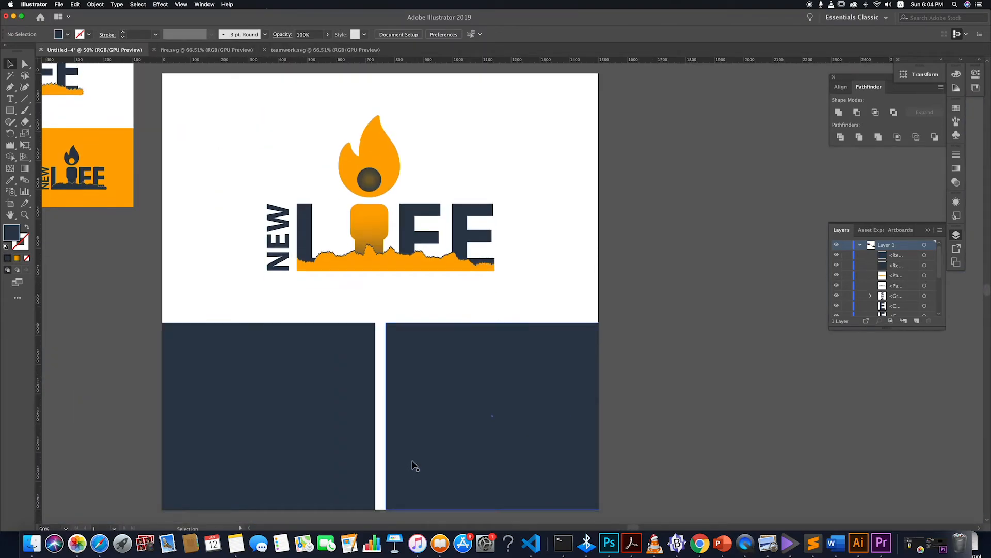
pyautogui.click(403, 403)
pyautogui.moveTo(386, 363); pyautogui.dragTo(381, 363)
pyautogui.click(360, 365)
pyautogui.click(381, 365)
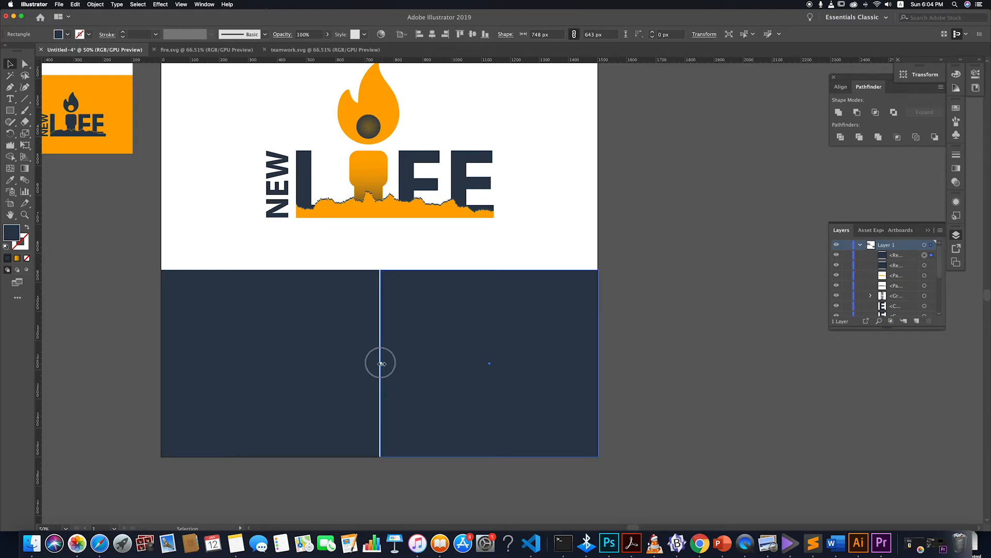
pyautogui.click(615, 383)
# - Fill the lower-right rectangle with the orange sampled from the flame
pyautogui.scroll(-1, 462, 405)
pyautogui.click(462, 405)
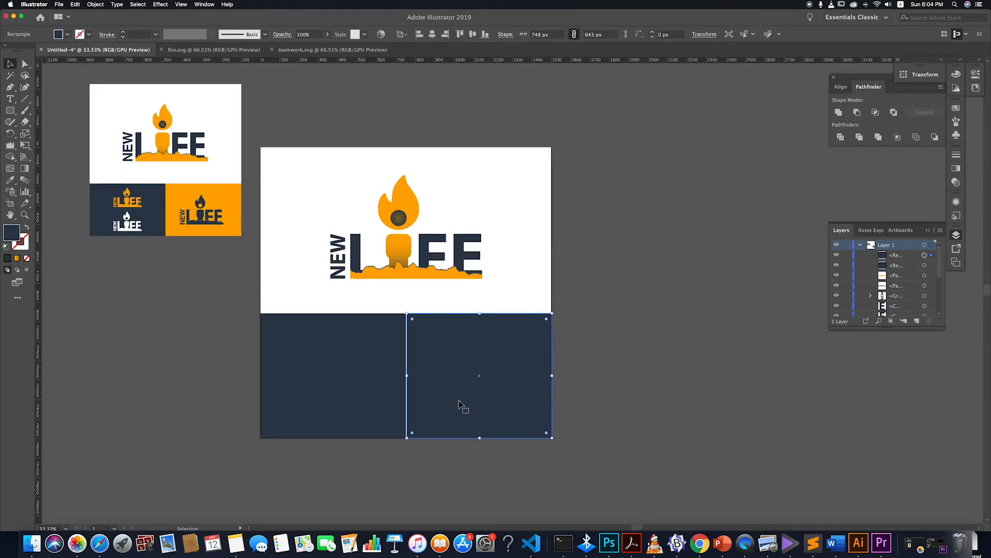
pyautogui.press('i')
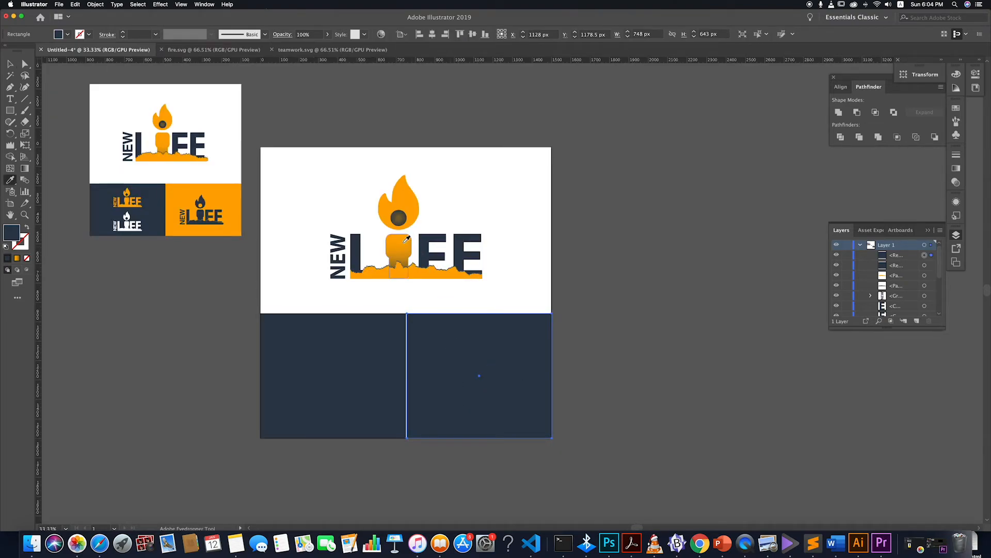
pyautogui.click(413, 206)
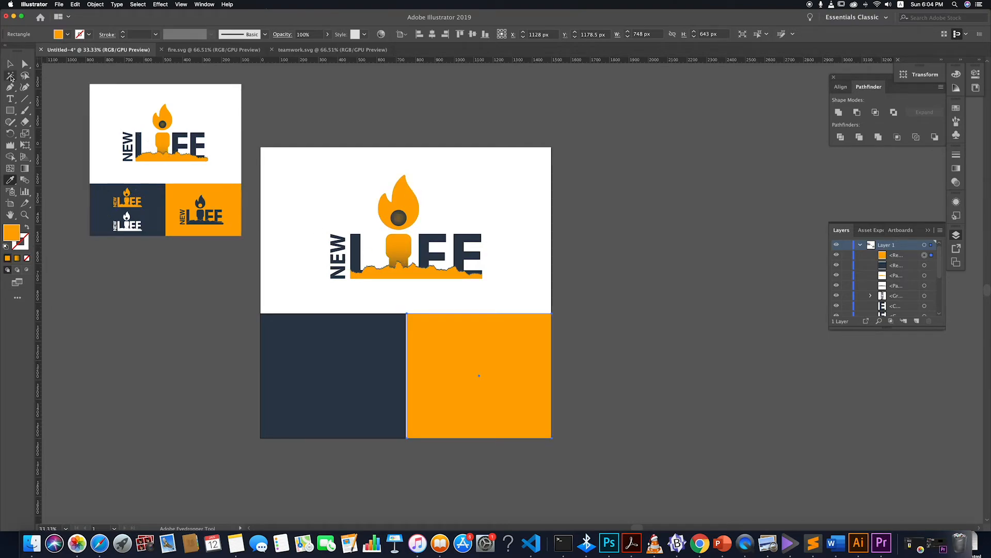
pyautogui.press('v')
# - Place a duplicate of the complete logo on the empty canvas to the right of the artboard
pyautogui.click(503, 252)
pyautogui.moveTo(291, 162); pyautogui.dragTo(518, 299)
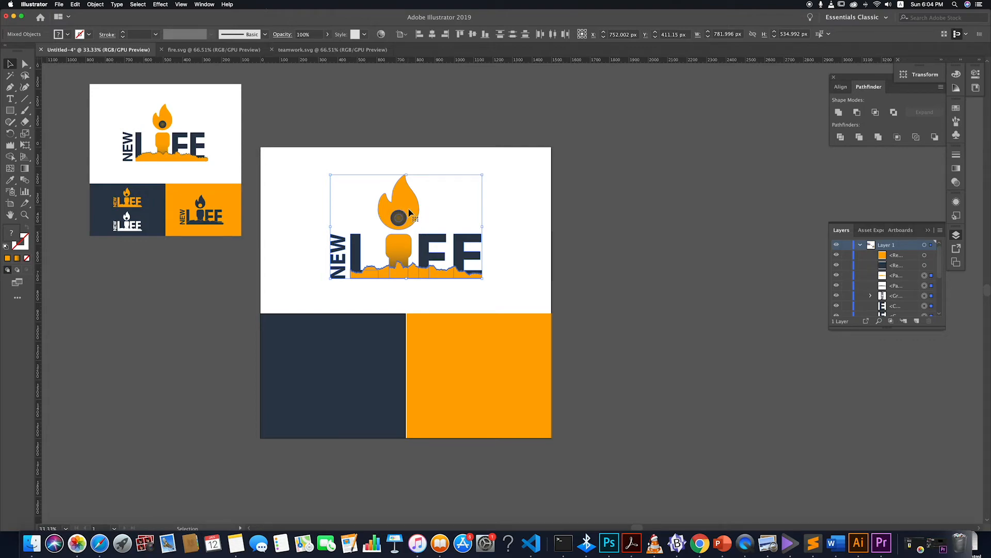
pyautogui.moveTo(409, 212); pyautogui.dragTo(657, 221)
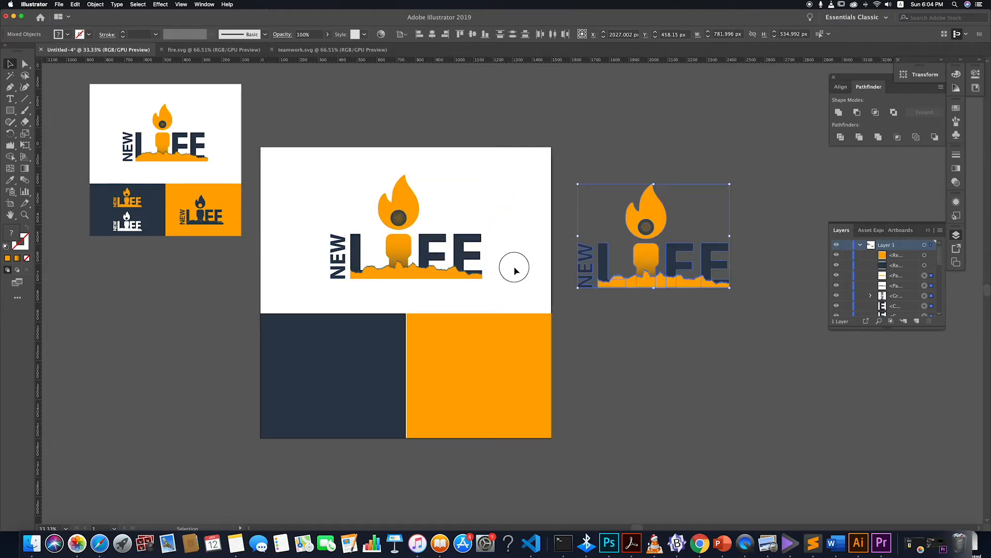
pyautogui.moveTo(514, 271); pyautogui.dragTo(319, 183)
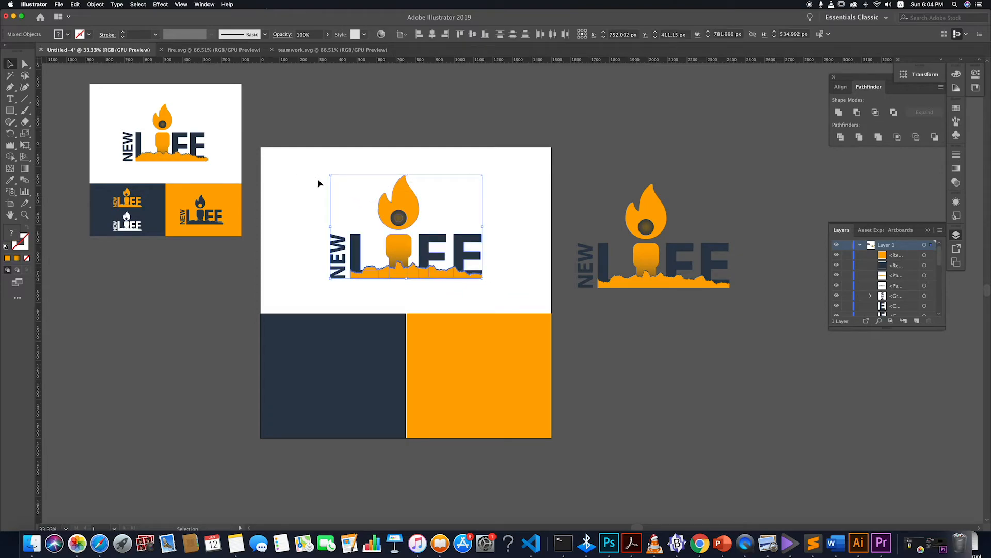
# - Move the logo copy to the artboard's upper-right corner and scale it down to about 398 px wide
pyautogui.moveTo(735, 316); pyautogui.dragTo(518, 162)
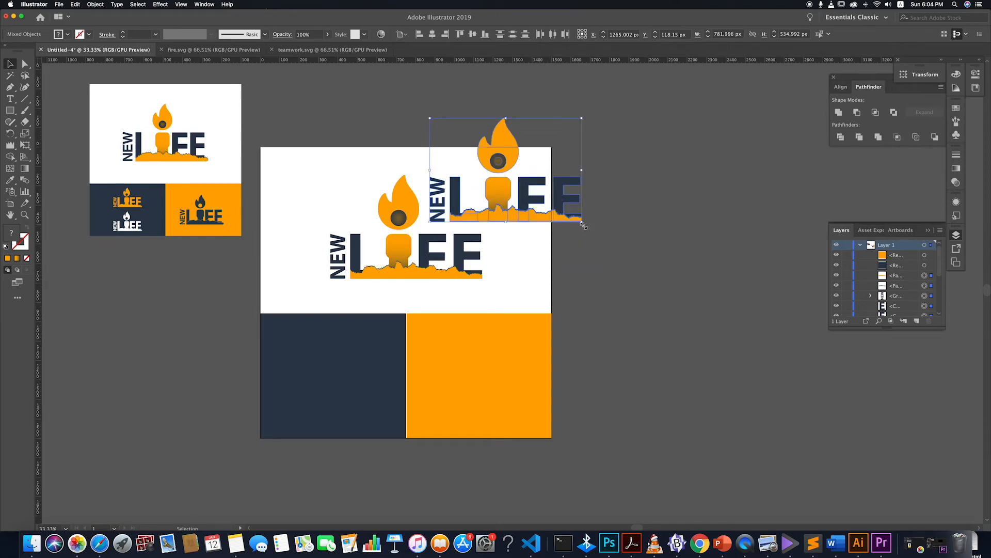
pyautogui.moveTo(582, 223); pyautogui.dragTo(462, 129)
pyautogui.click(527, 213)
pyautogui.moveTo(512, 187); pyautogui.dragTo(508, 197)
# - Delete the gradient circle lying over the dark circle in the small logo copy's flame
pyautogui.scroll(2, 508, 198)
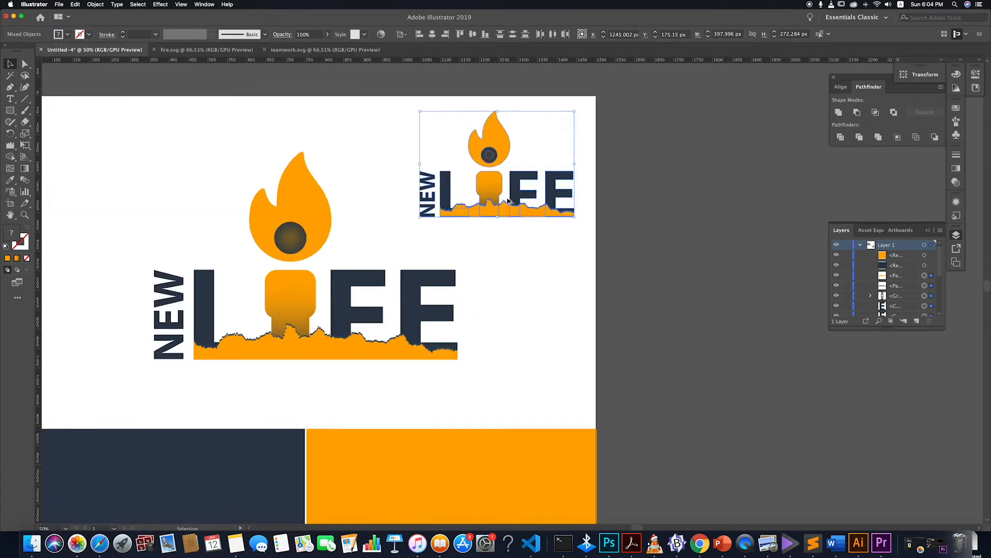
pyautogui.scroll(3, 508, 200)
pyautogui.scroll(-2, 512, 279)
pyautogui.click(513, 267)
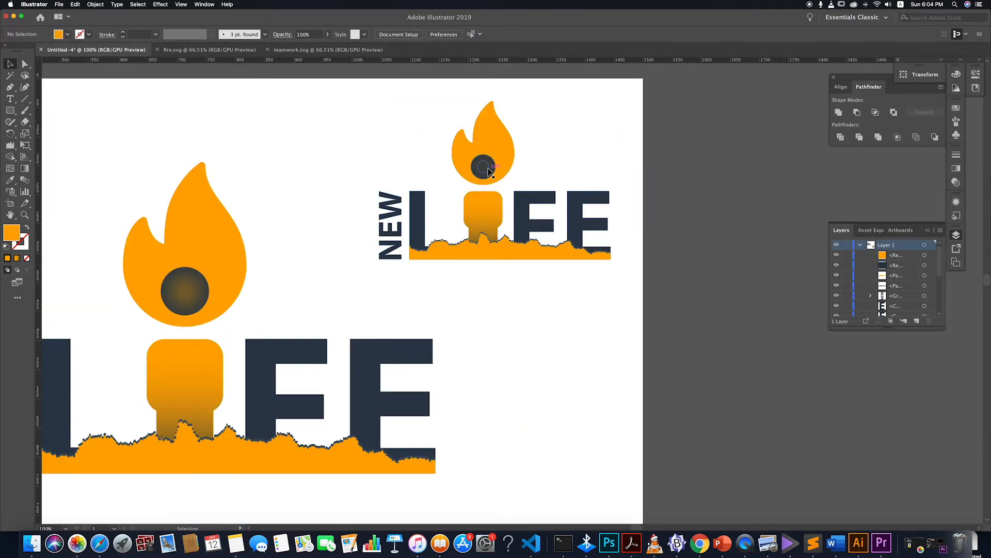
pyautogui.click(488, 169)
pyautogui.click(505, 323)
pyautogui.click(483, 166)
pyautogui.press('Delete')
# - Subtract the dark circle from the small logo's flame with Minus Front, cutting a round hole
pyautogui.click(485, 170)
pyautogui.click(508, 143)
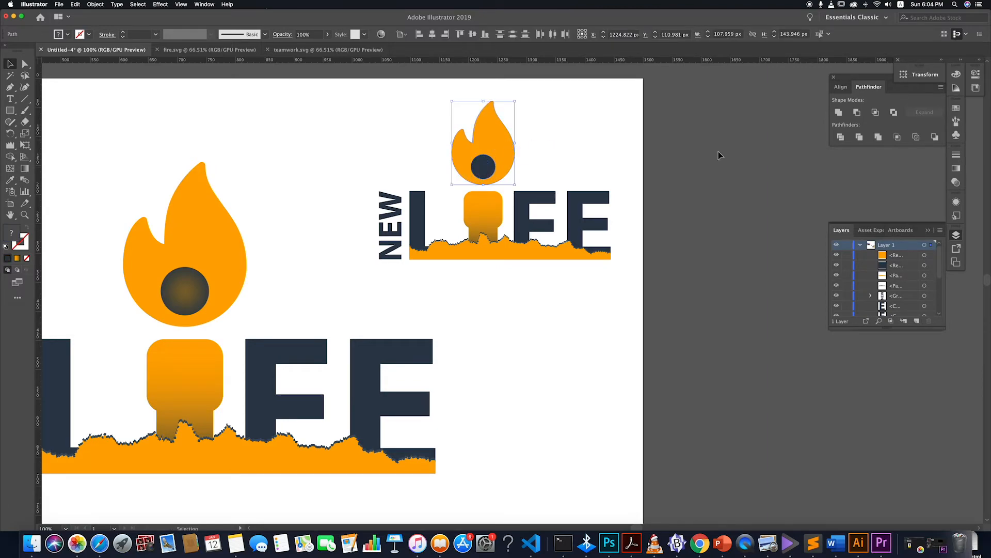
pyautogui.click(858, 113)
pyautogui.click(499, 371)
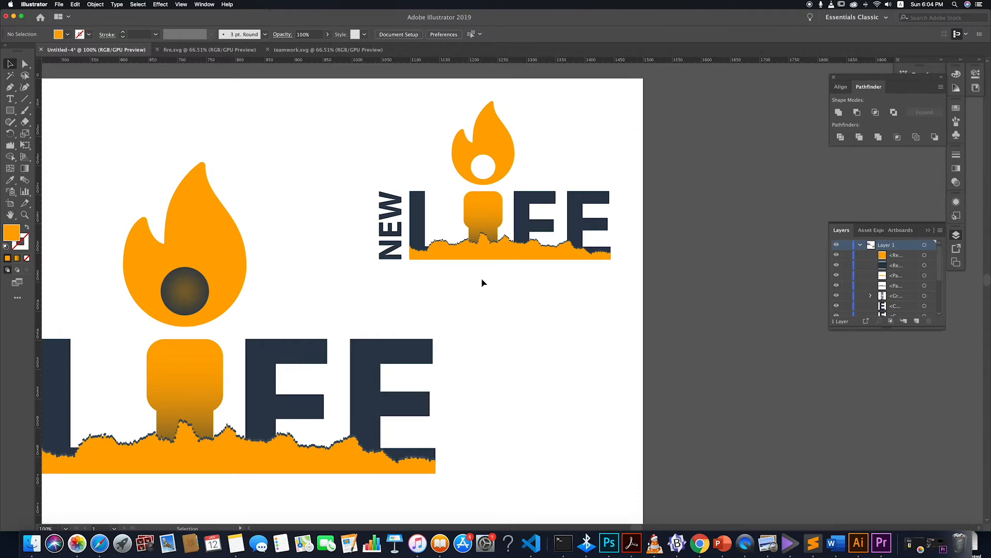
# - Duplicate the small logo's dark jagged edge shape in place, making three extra stacked copies for cutting the letters
pyautogui.scroll(3, 482, 283)
pyautogui.scroll(-3, 483, 283)
pyautogui.scroll(3, 482, 283)
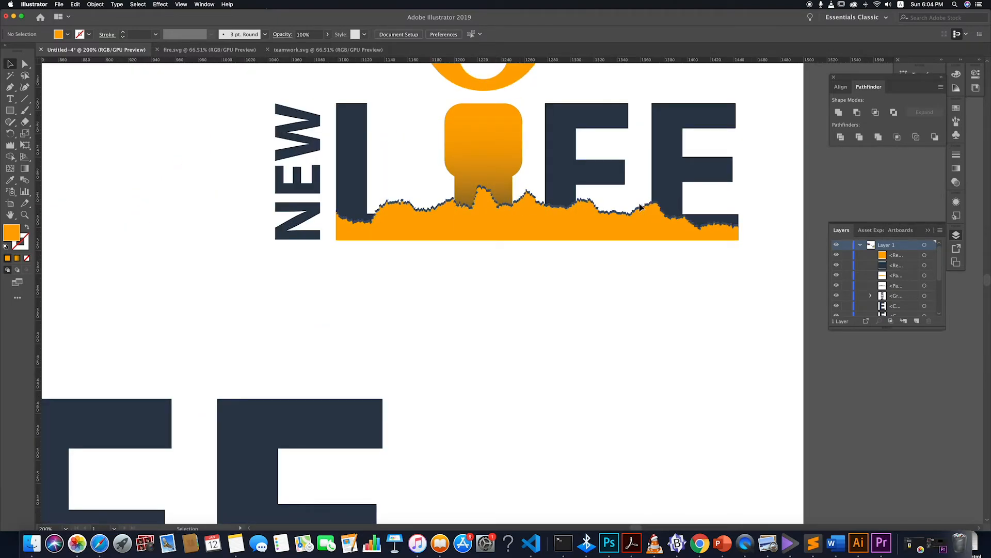
pyautogui.scroll(2, 640, 207)
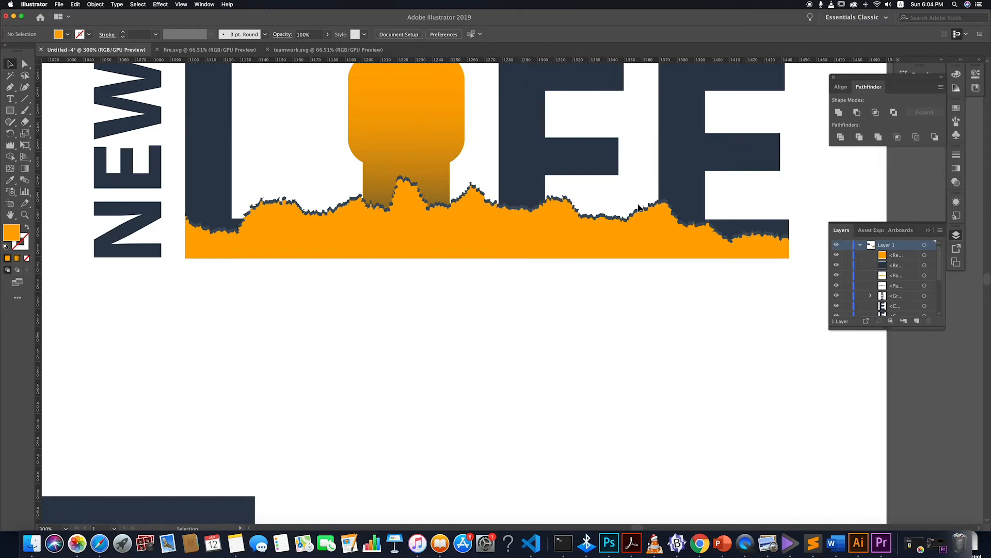
pyautogui.click(531, 210)
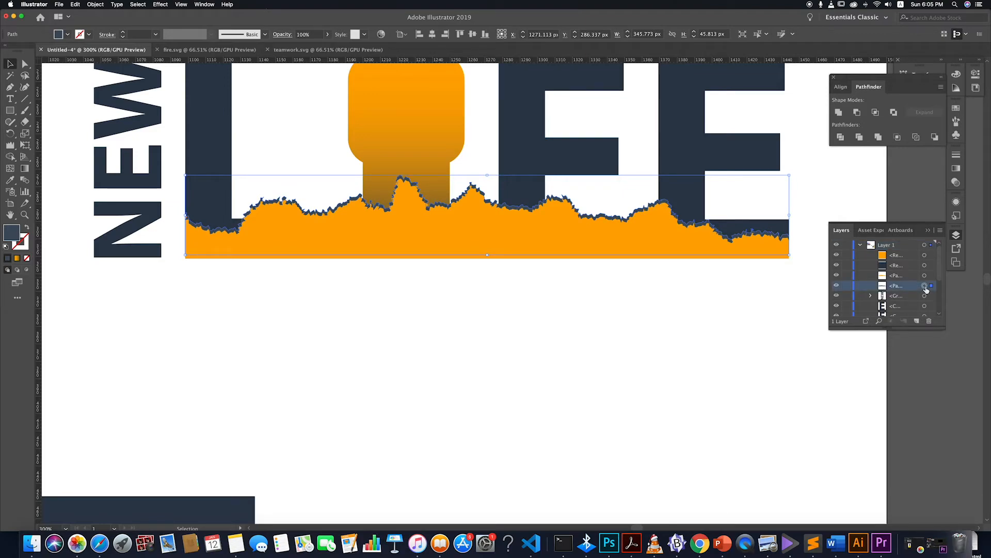
pyautogui.press('a')
pyautogui.click(532, 257)
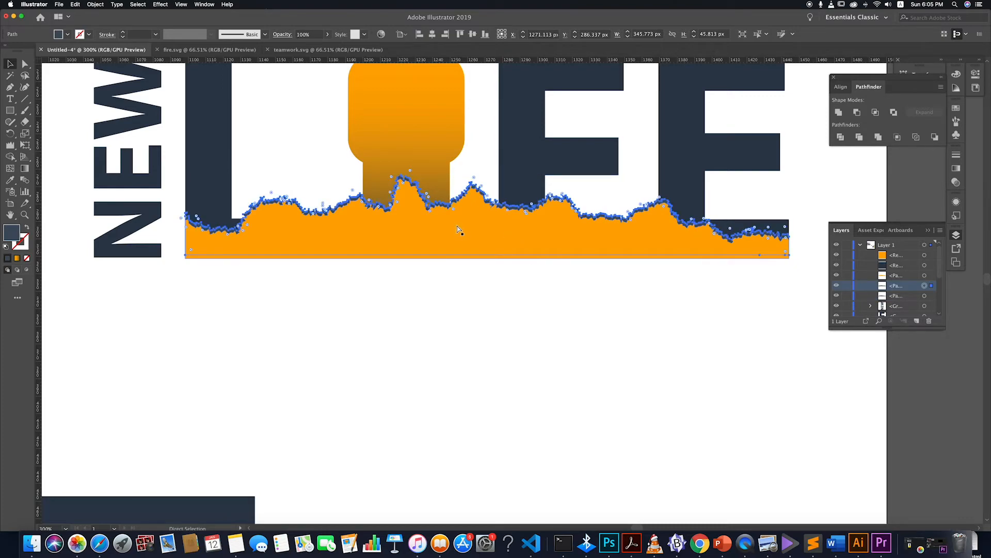
pyautogui.press('v')
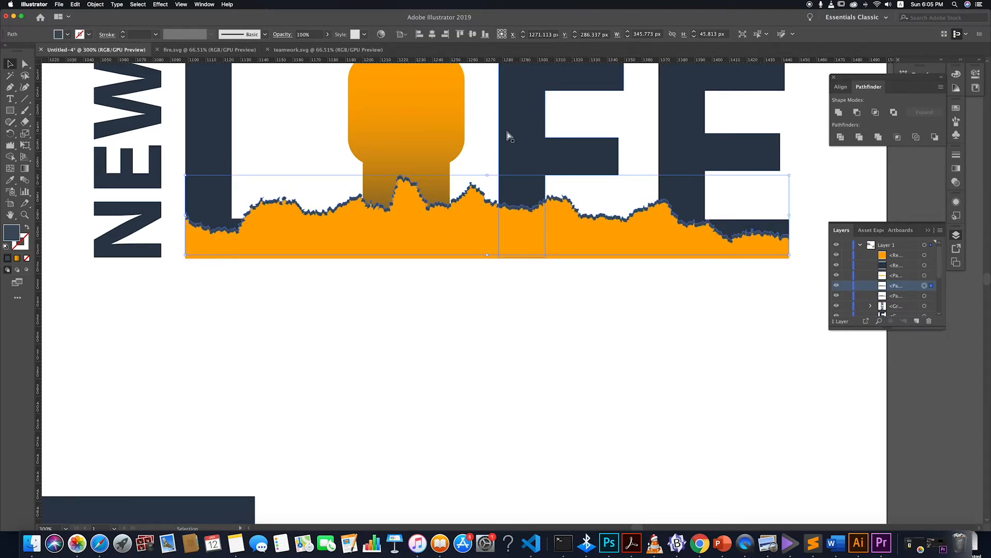
pyautogui.press('a')
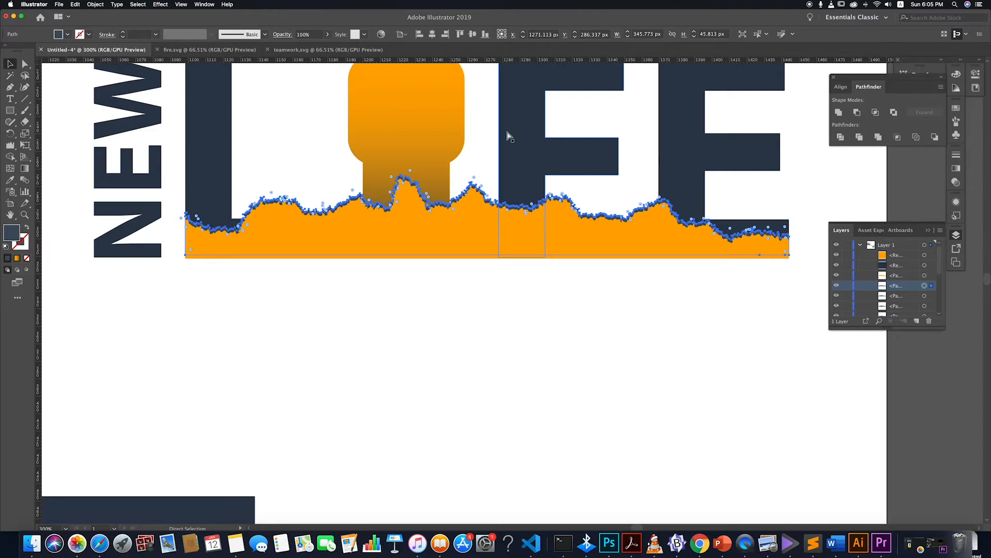
pyautogui.press('v')
pyautogui.press('super+shift+a')
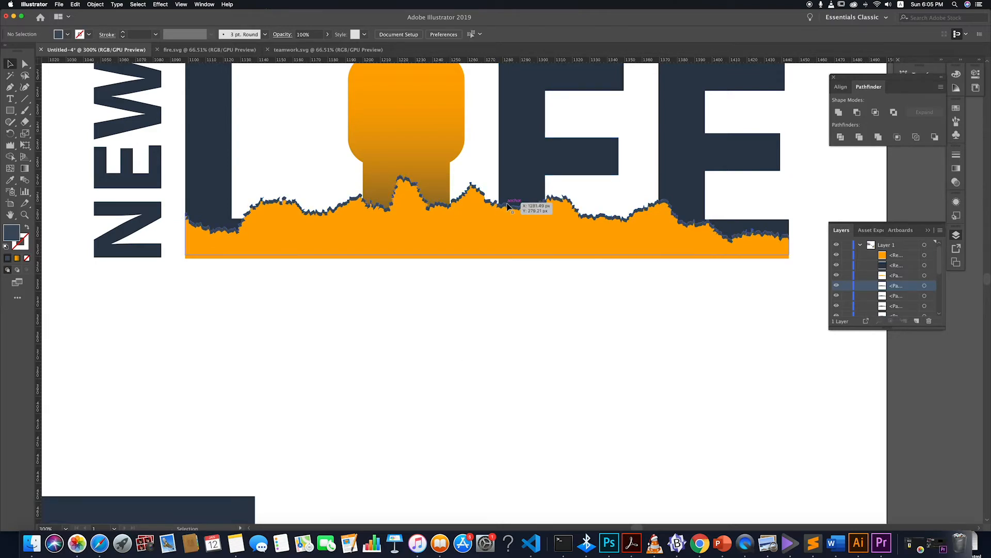
# - Subtract one copy of the jagged edge shape from the small logo's L and another from the I body with Minus Front
pyautogui.click(509, 206)
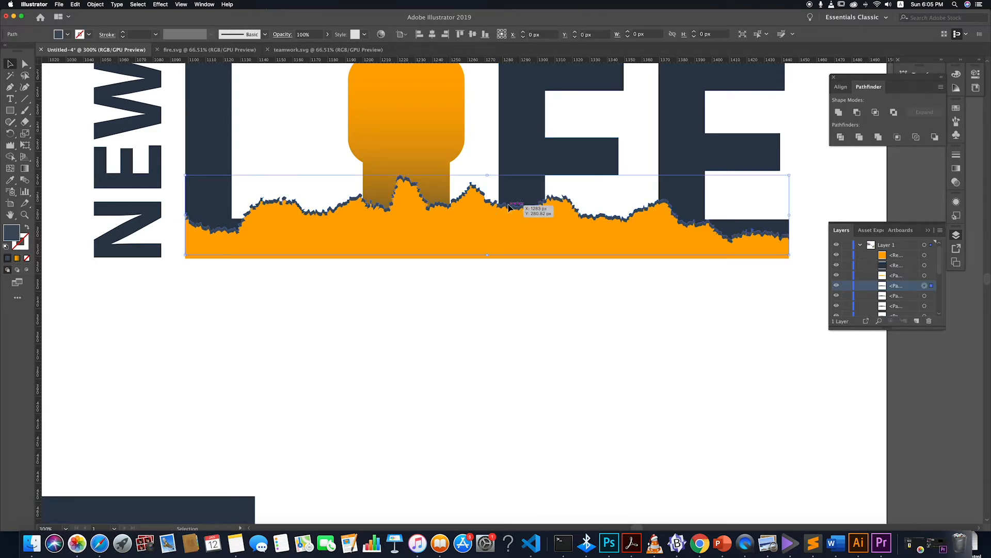
pyautogui.keyDown('shift'); pyautogui.click(211, 137); pyautogui.keyUp('shift')
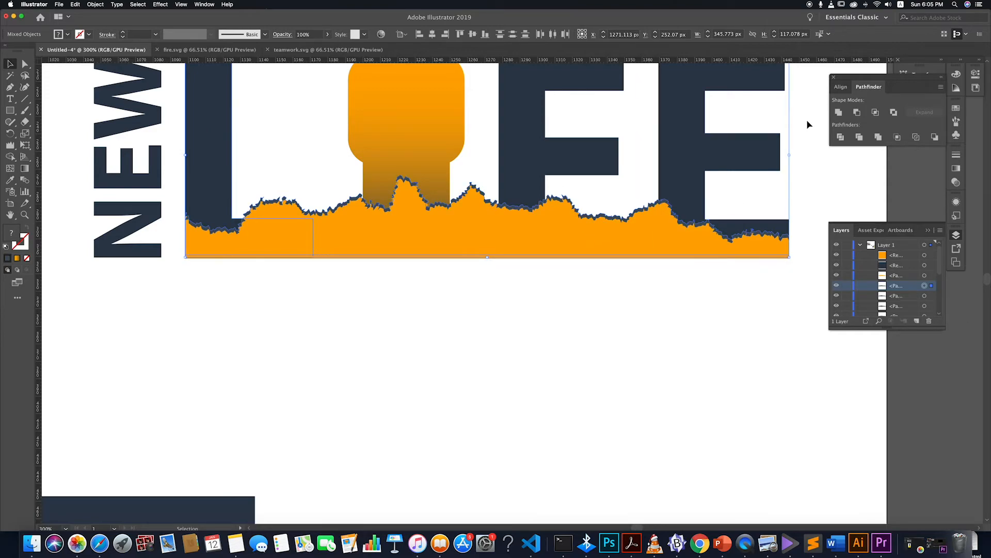
pyautogui.click(857, 112)
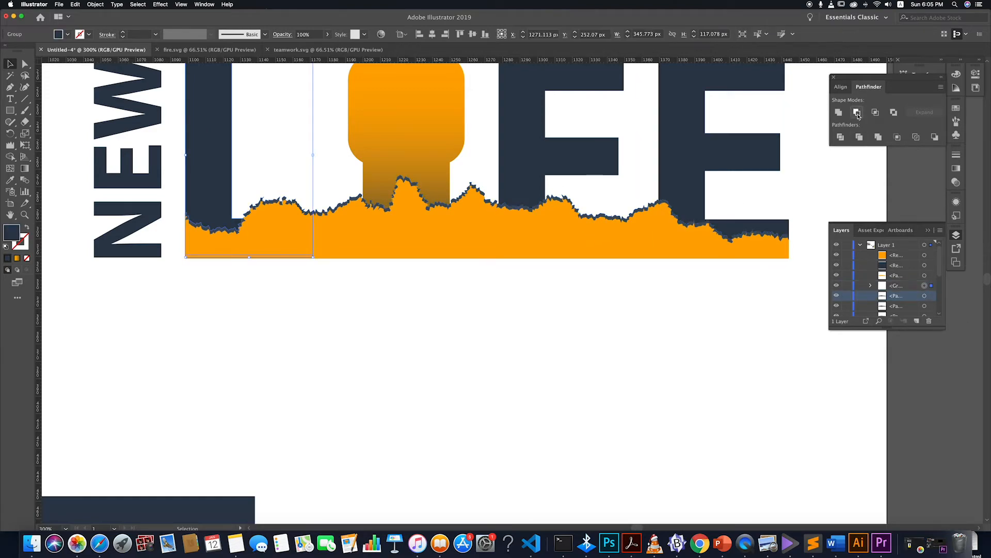
pyautogui.click(513, 341)
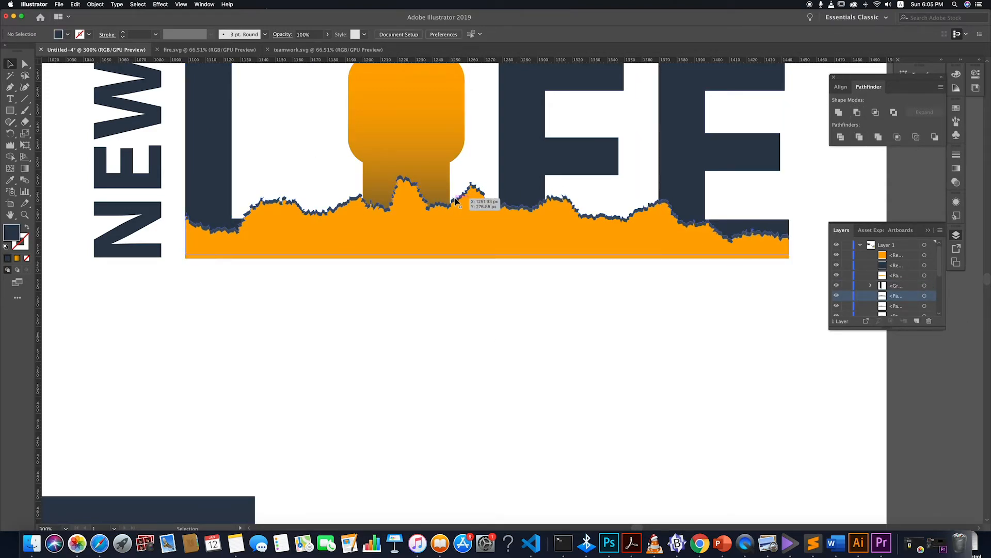
pyautogui.click(933, 298)
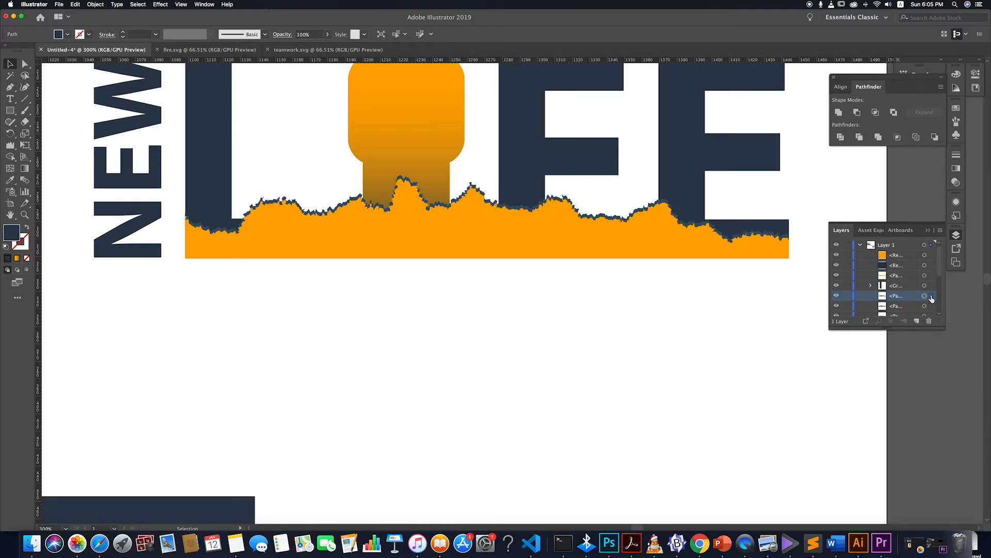
pyautogui.keyDown('shift'); pyautogui.click(418, 135); pyautogui.keyUp('shift')
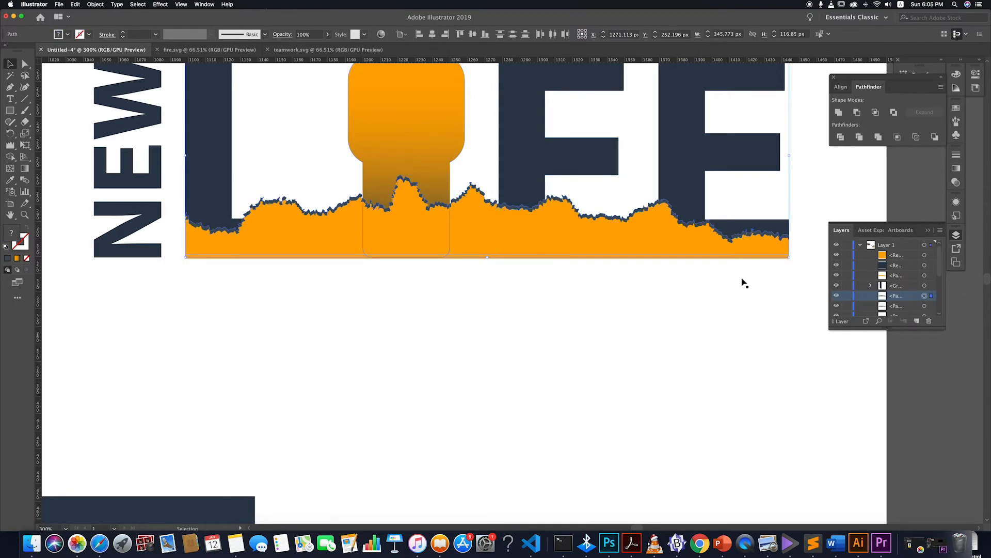
pyautogui.click(858, 114)
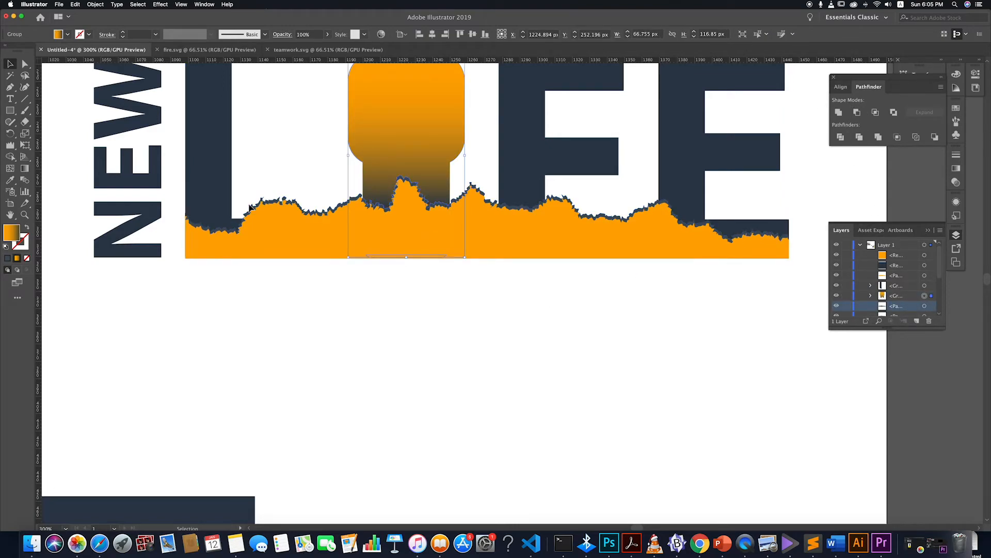
# - Cut the small logo's F and E with the remaining two jagged edge shapes using Minus Front
pyautogui.click(522, 181)
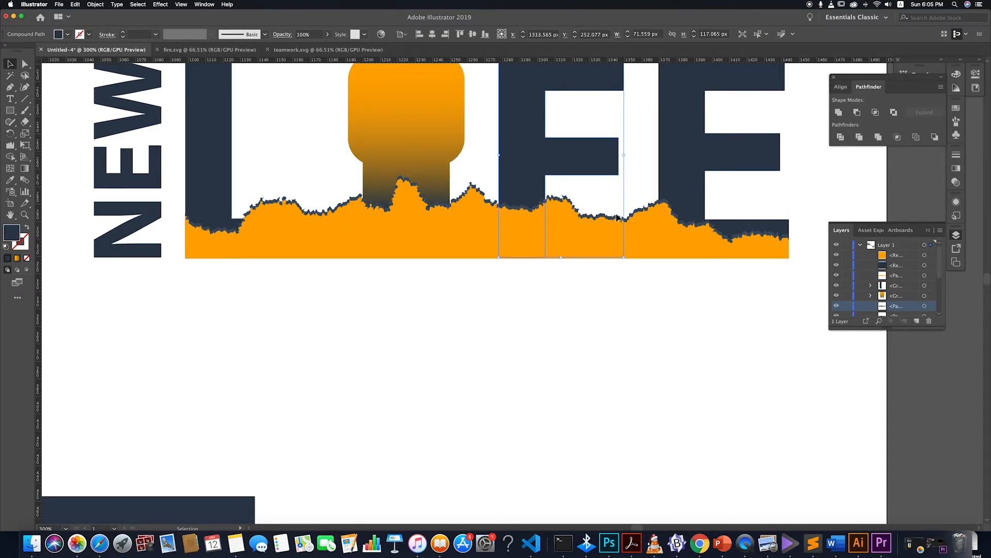
pyautogui.scroll(-2, 917, 289)
pyautogui.keyDown('shift'); pyautogui.click(931, 266); pyautogui.keyUp('shift')
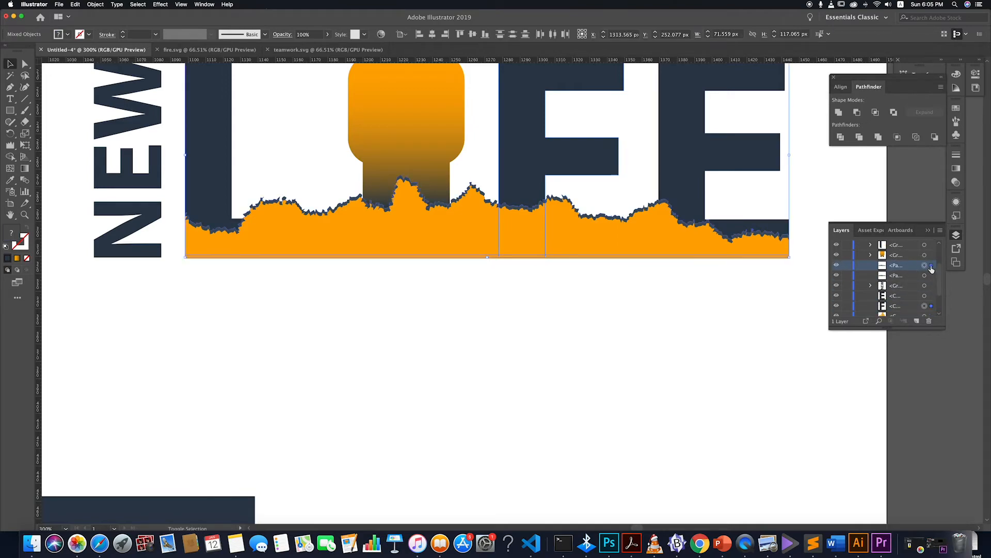
pyautogui.click(857, 113)
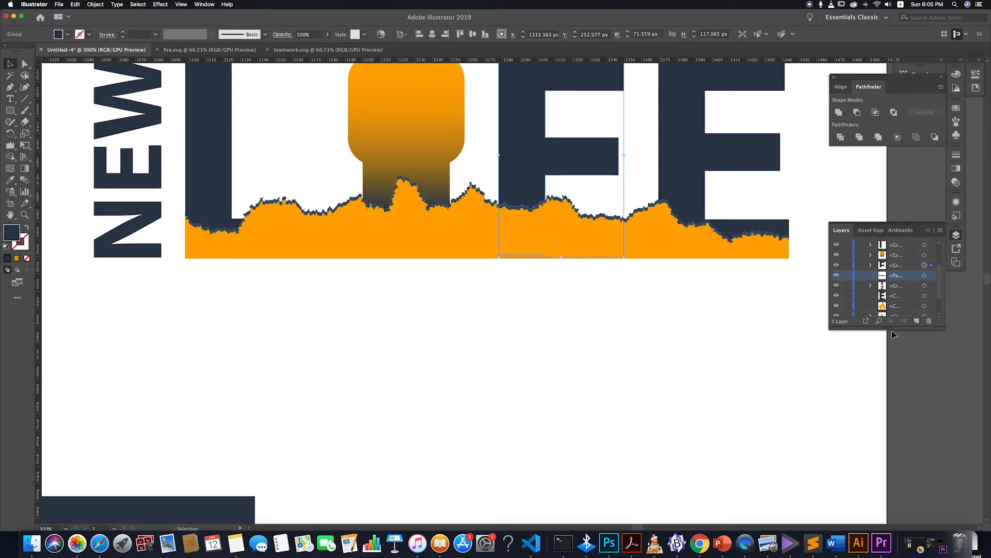
pyautogui.click(924, 275)
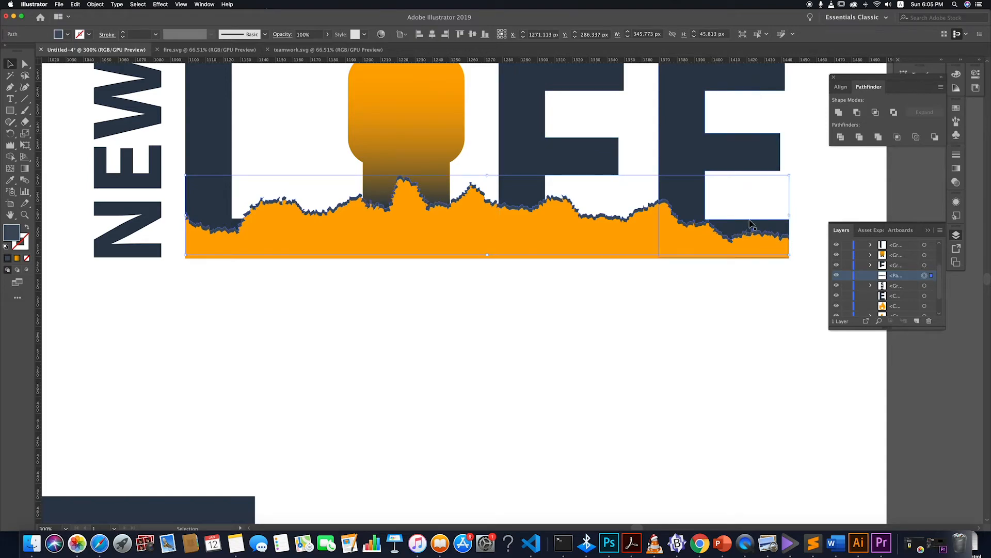
pyautogui.keyDown('shift'); pyautogui.click(690, 127); pyautogui.keyUp('shift')
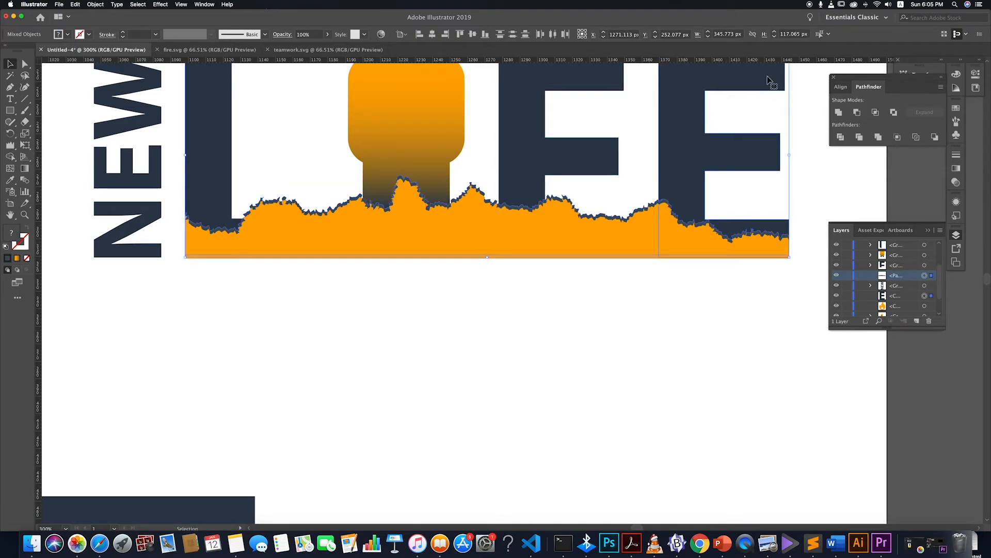
pyautogui.click(857, 113)
pyautogui.click(542, 310)
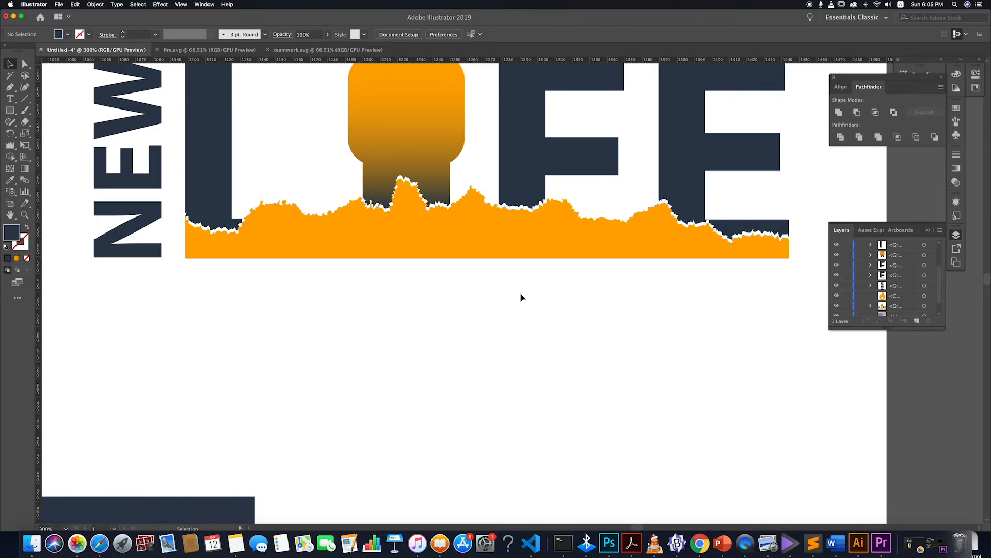
# - Move the whole small logo copy onto the upper part of the dark blue panel
pyautogui.scroll(-2, 520, 296)
pyautogui.scroll(-2, 520, 295)
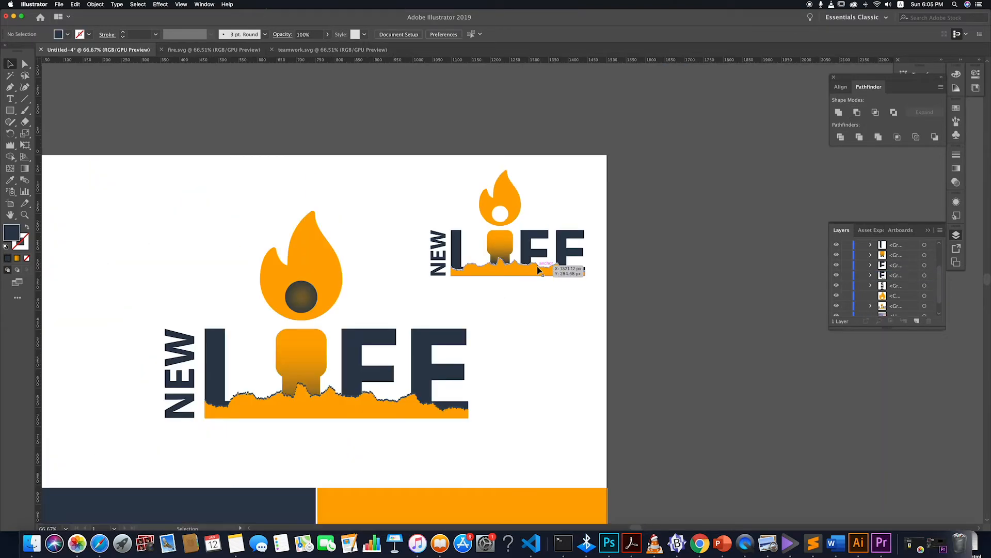
pyautogui.scroll(2, 537, 284)
pyautogui.scroll(-2, 576, 287)
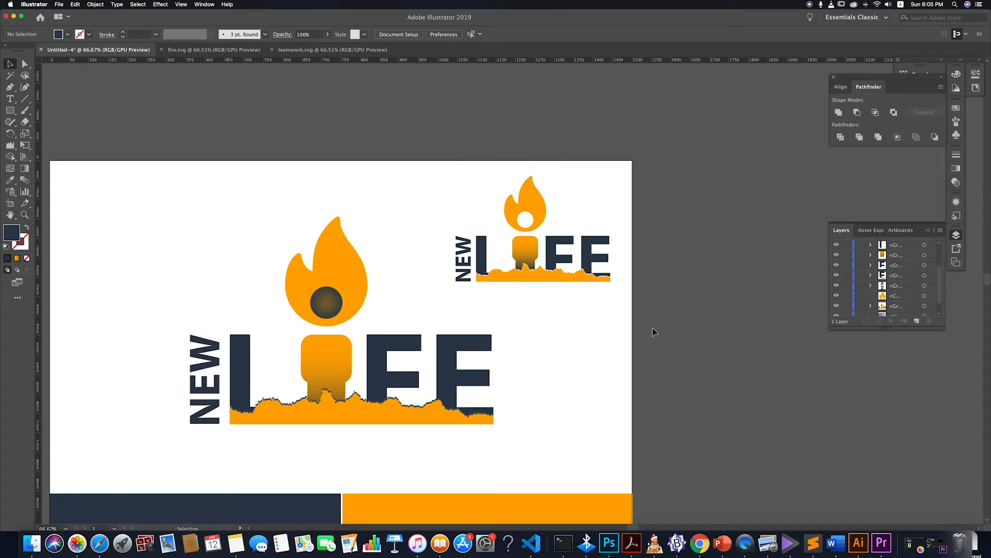
pyautogui.moveTo(435, 151); pyautogui.dragTo(408, 385)
pyautogui.scroll(-2, 537, 290)
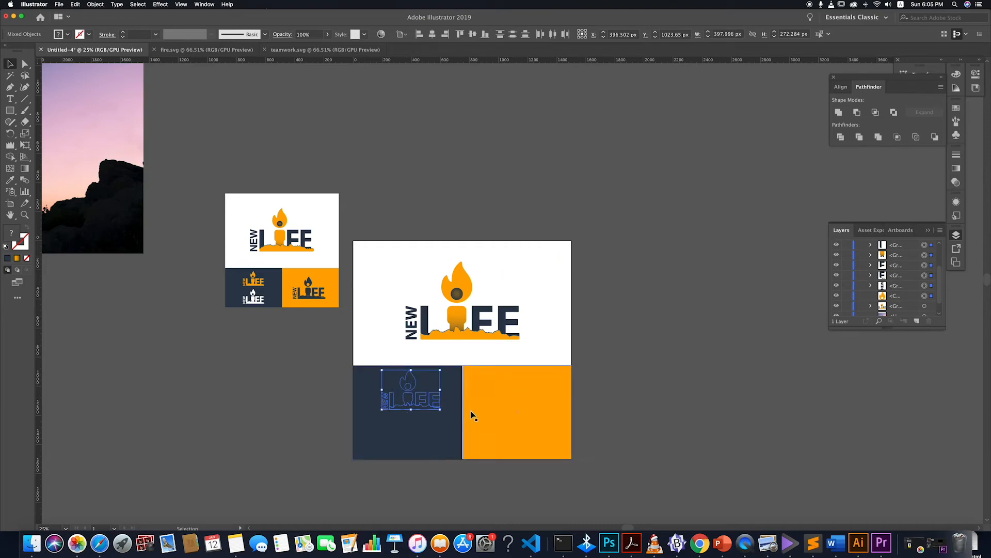
# - Recolour the small logo with the orange panel's fill using the Eyedropper and bring it to the front
pyautogui.press('i')
pyautogui.click(529, 436)
pyautogui.press('v')
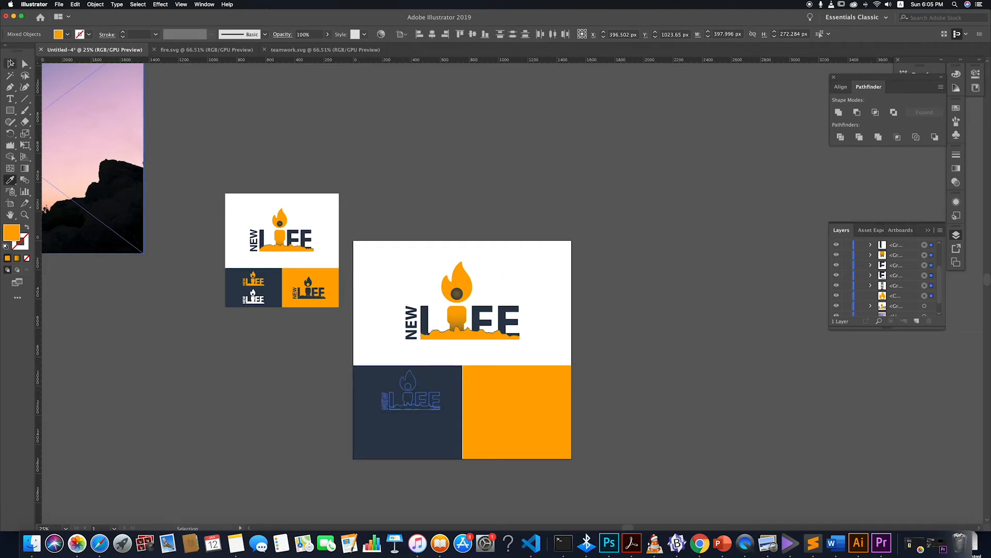
pyautogui.rightClick(406, 381)
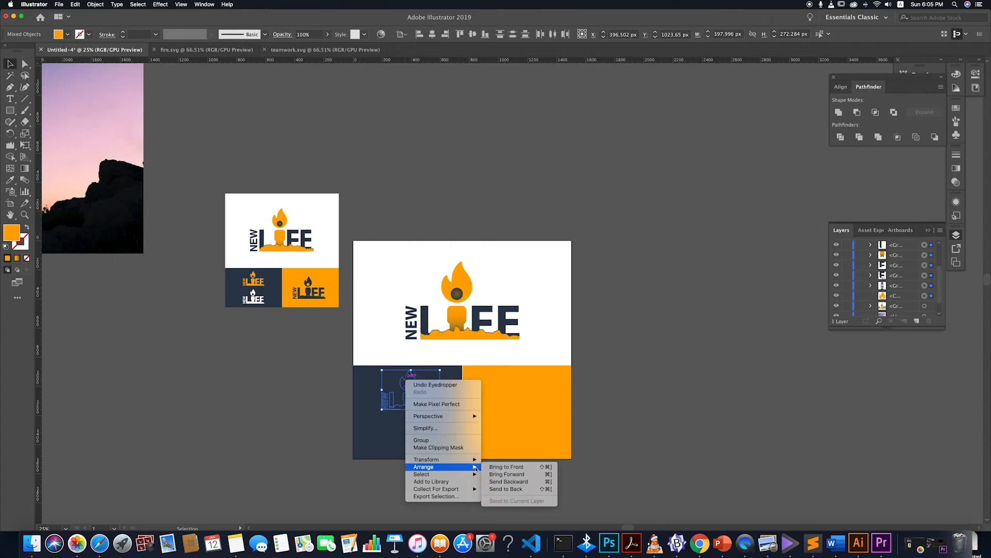
pyautogui.click(484, 467)
pyautogui.click(408, 435)
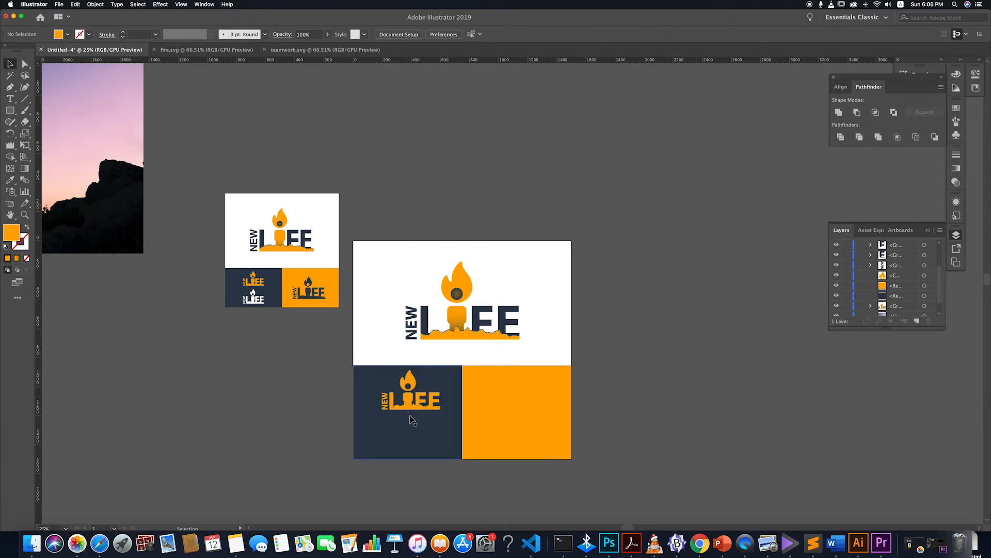
# - Group all parts of the orange logo on the dark blue panel and scale it down to about 285 px wide
pyautogui.keyDown('alt'); pyautogui.scroll(10, 412, 421); pyautogui.keyUp('alt')
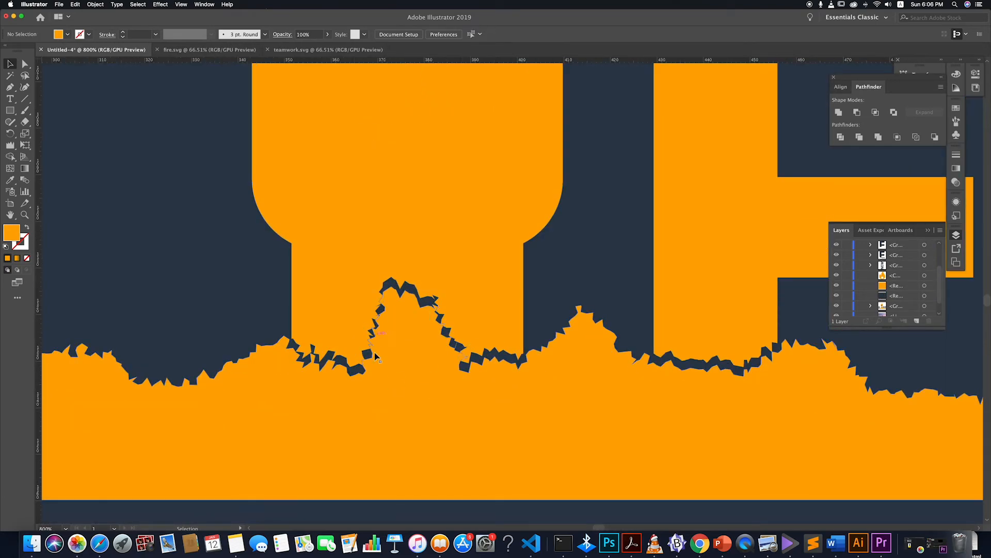
pyautogui.keyDown('alt'); pyautogui.scroll(-14, 376, 357); pyautogui.keyUp('alt')
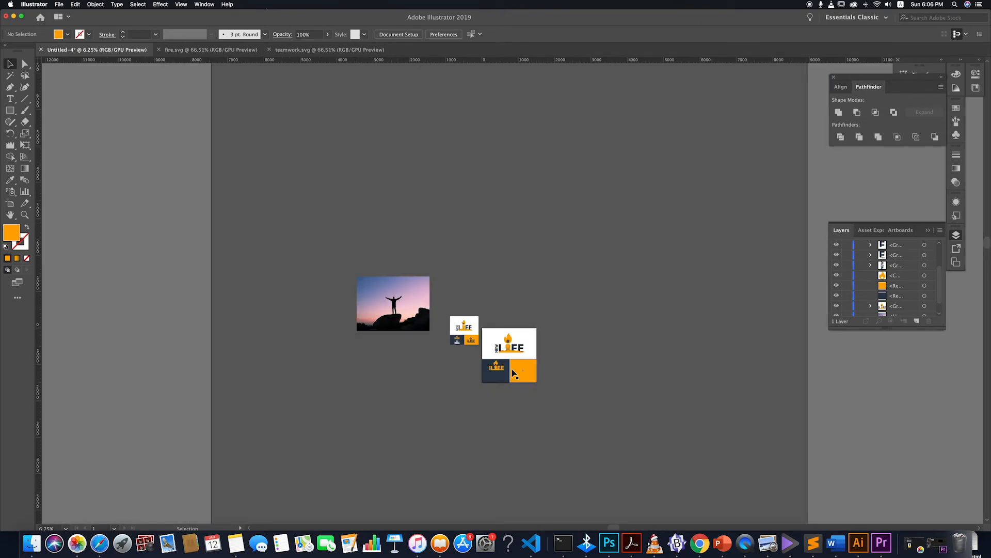
pyautogui.keyDown('alt'); pyautogui.scroll(6, 512, 371); pyautogui.keyUp('alt')
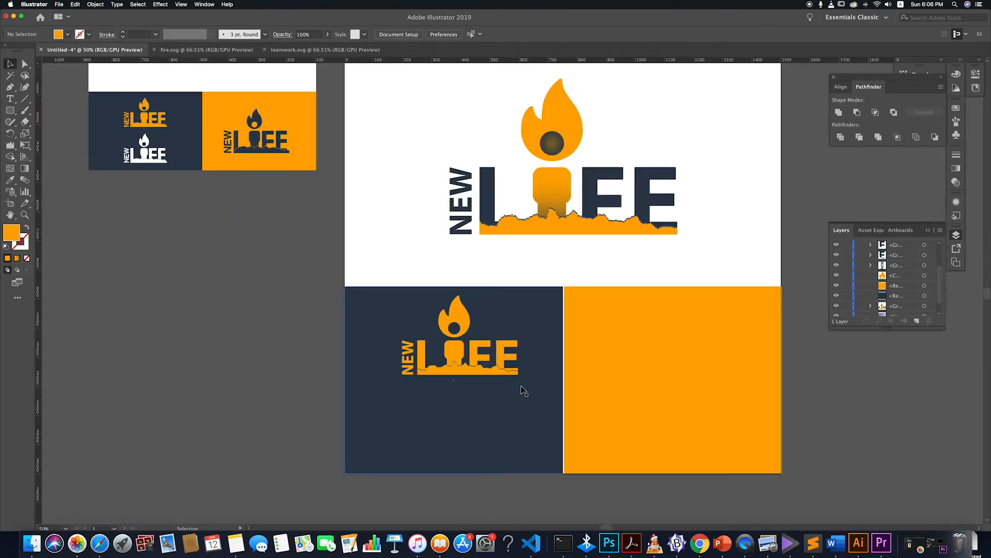
pyautogui.click(495, 367)
pyautogui.click(404, 239)
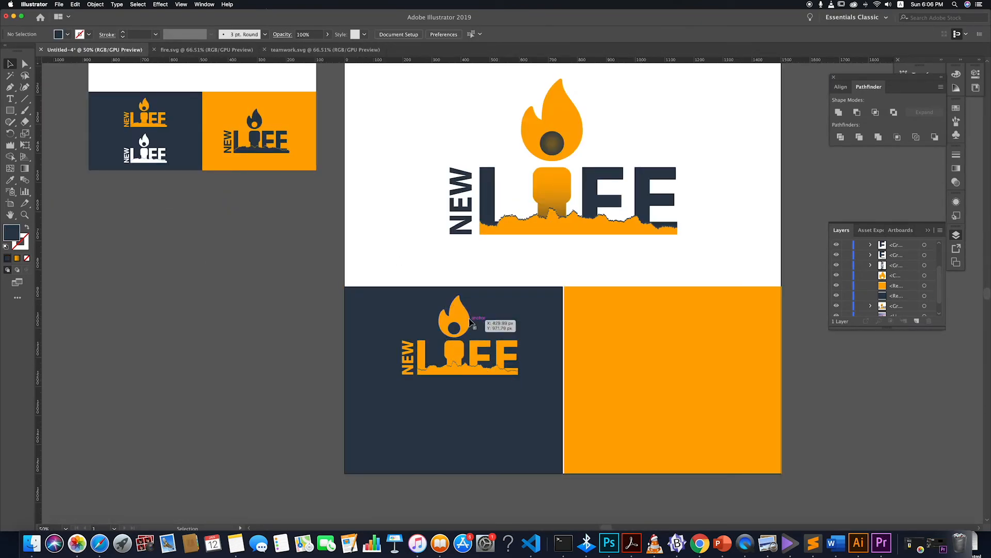
pyautogui.click(457, 317)
pyautogui.moveTo(371, 258); pyautogui.dragTo(525, 402)
pyautogui.press('v')
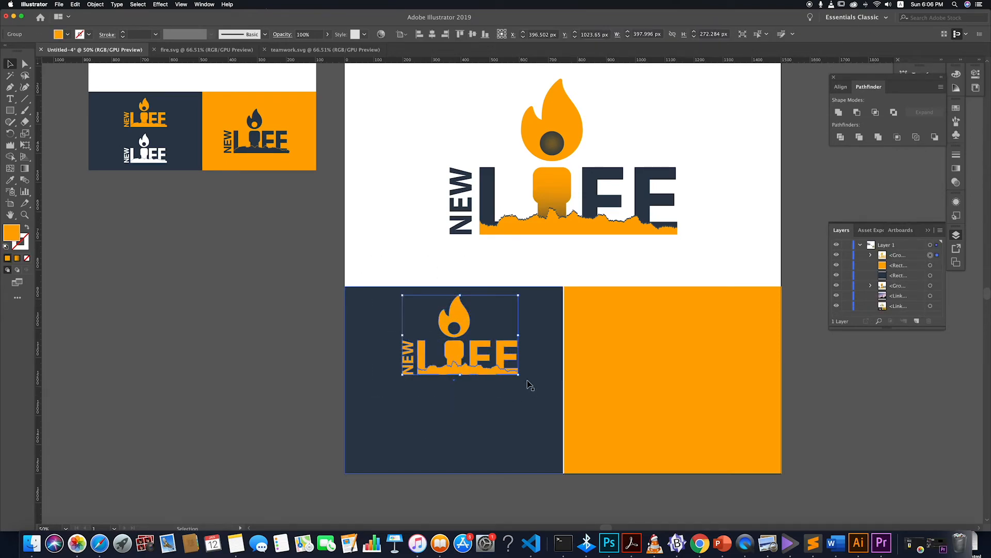
pyautogui.moveTo(518, 374); pyautogui.dragTo(501, 363)
# - Place a duplicate of the orange logo below it on the dark blue panel and colour it white with the Eyedropper
pyautogui.moveTo(453, 326); pyautogui.dragTo(447, 417)
pyautogui.press('i')
pyautogui.click(403, 223)
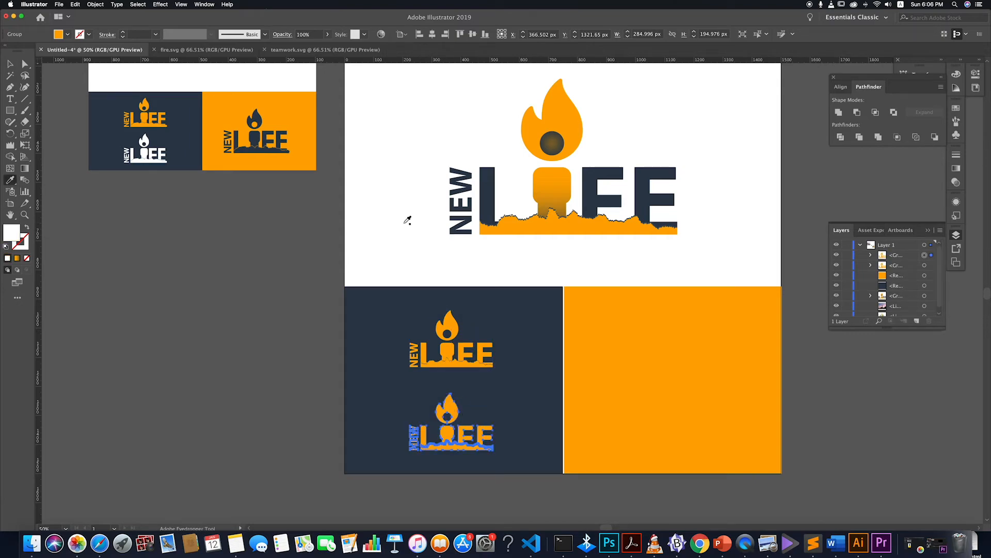
pyautogui.click(11, 63)
pyautogui.click(179, 285)
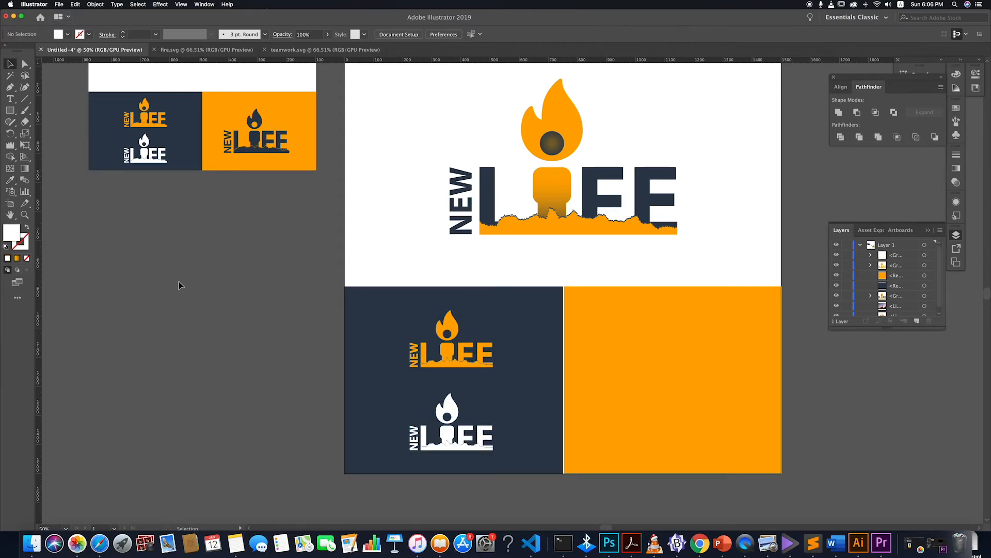
# - Duplicate the orange and white small logos from the dark blue panel onto the orange panel at the same height
pyautogui.scroll(-2, 437, 400)
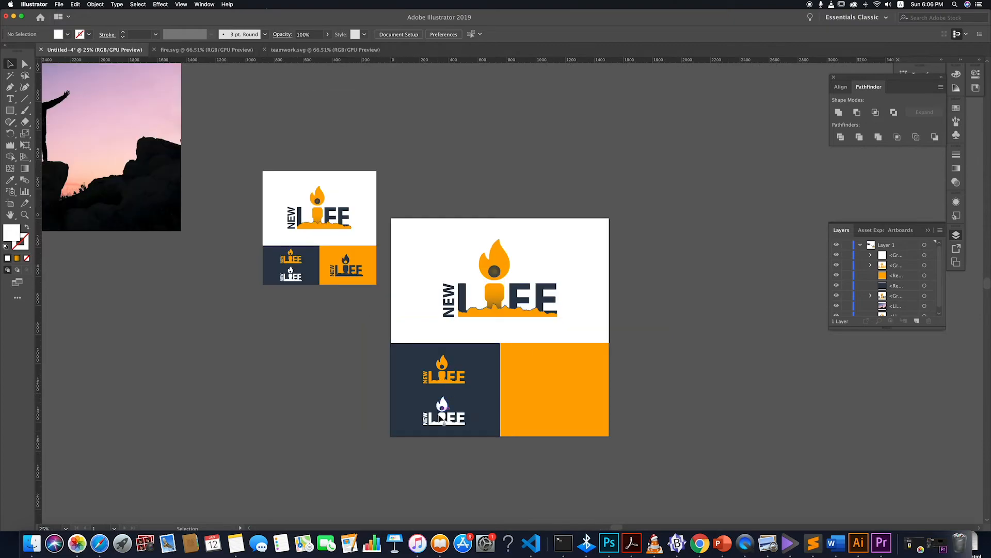
pyautogui.moveTo(481, 459); pyautogui.dragTo(407, 347)
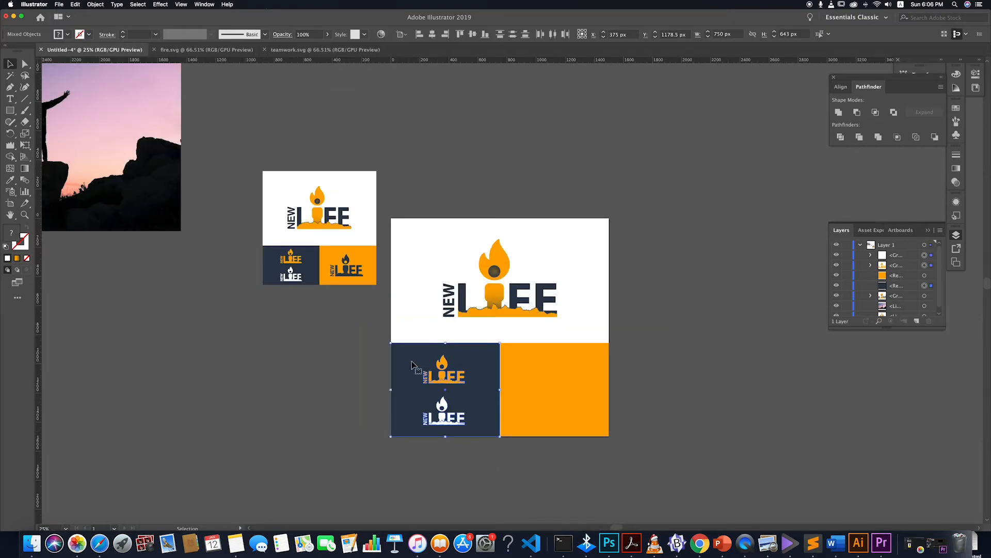
pyautogui.keyDown('shift'); pyautogui.click(407, 357); pyautogui.keyUp('shift')
pyautogui.moveTo(441, 379); pyautogui.dragTo(562, 382)
pyautogui.click(617, 377)
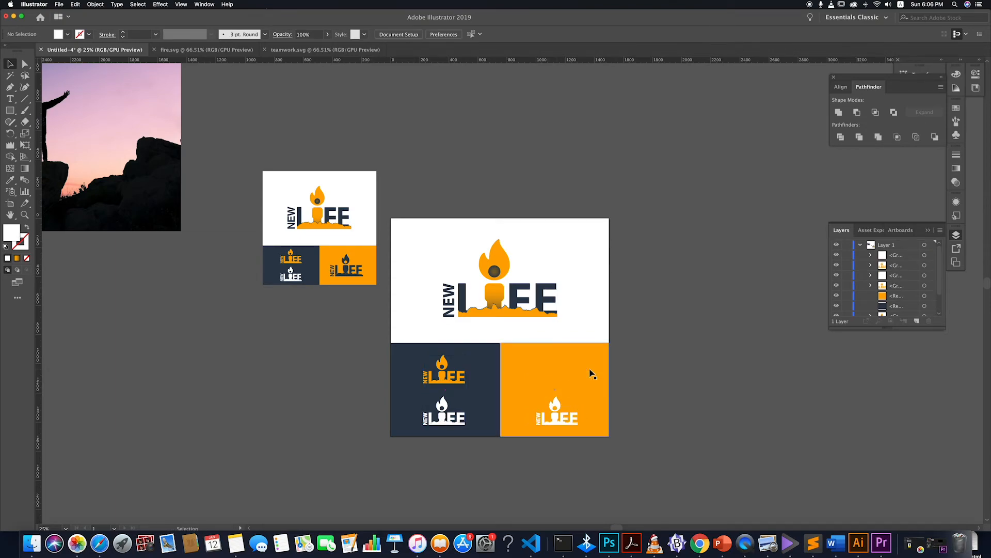
# - Recolour the upper logo on the orange panel with the dark blue panel's fill using the Eyedropper
pyautogui.moveTo(620, 383); pyautogui.dragTo(538, 354)
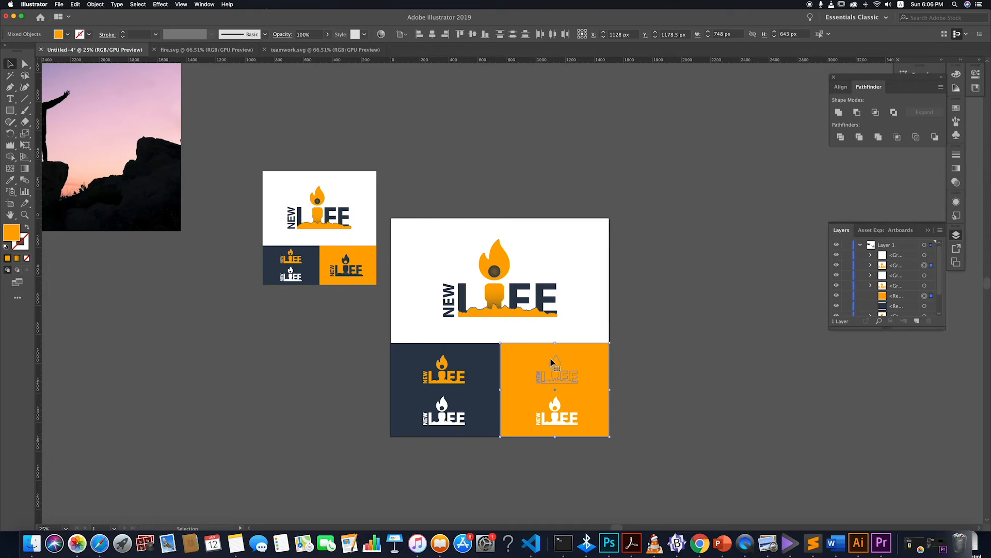
pyautogui.keyDown('shift'); pyautogui.click(592, 358); pyautogui.keyUp('shift')
pyautogui.press('i')
pyautogui.click(473, 350)
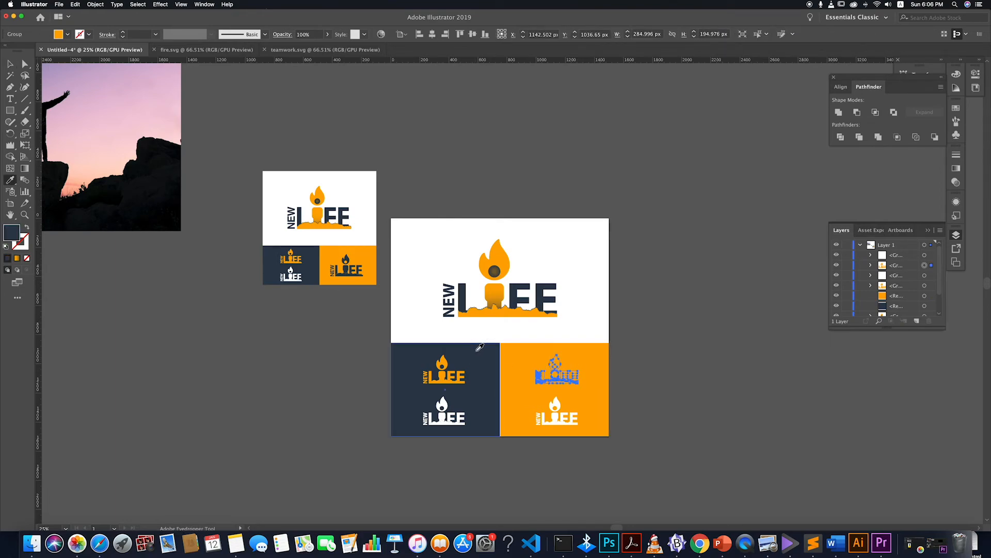
pyautogui.click(10, 64)
pyautogui.click(613, 454)
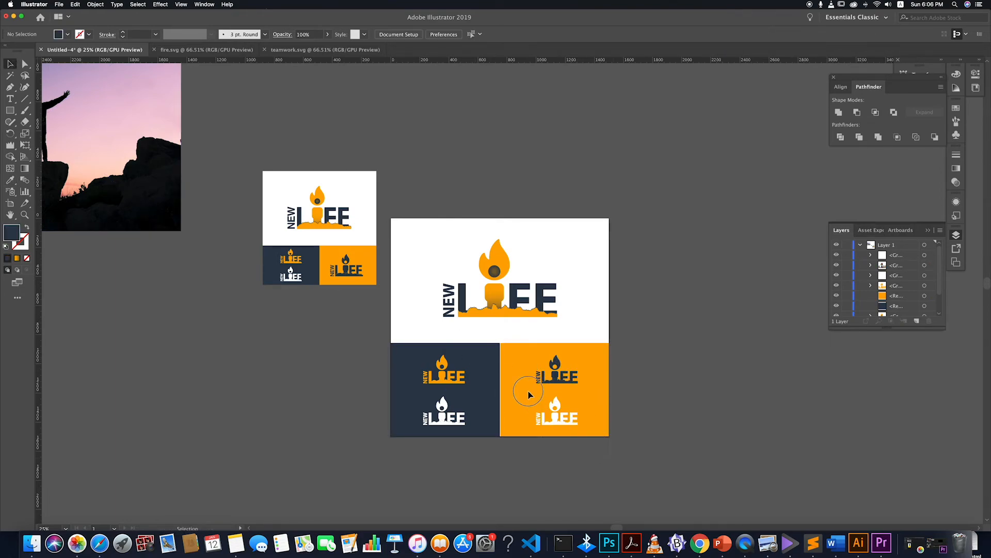
# - Set the fill of the lower white logo on the orange panel to black, 000000
pyautogui.moveTo(523, 395); pyautogui.dragTo(509, 395)
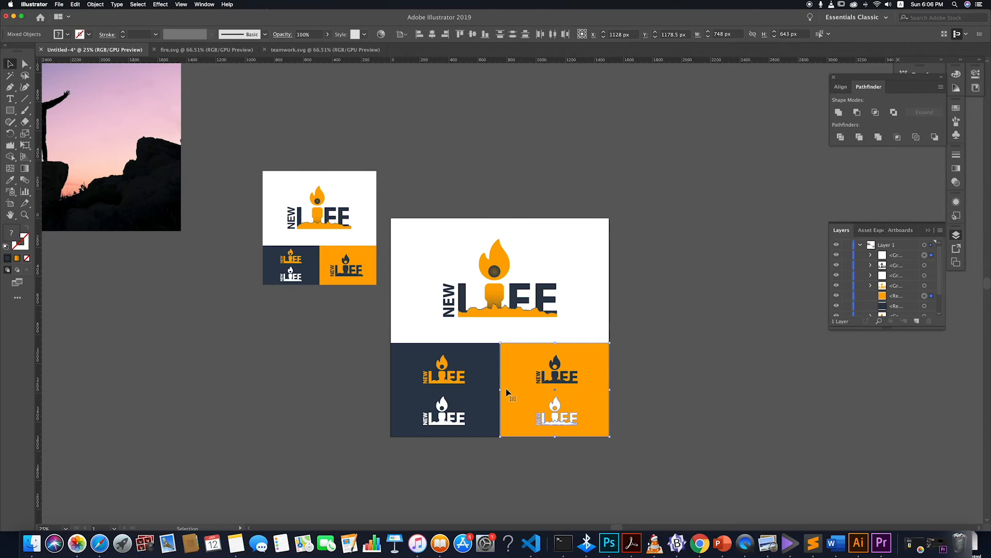
pyautogui.keyDown('shift'); pyautogui.click(594, 361); pyautogui.keyUp('shift')
pyautogui.doubleClick(11, 233)
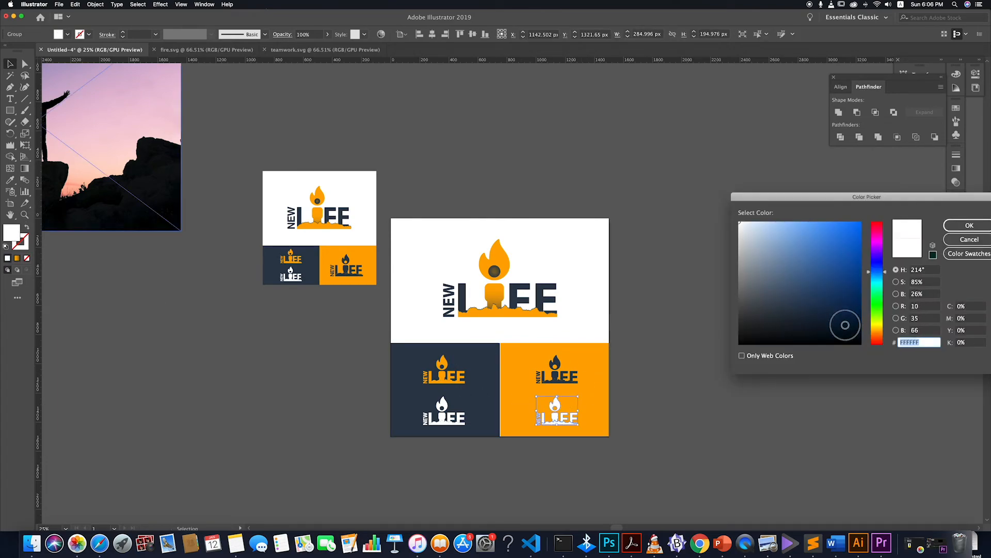
pyautogui.moveTo(845, 325)
pyautogui.mouseDown()
pyautogui.moveTo(879, 361)
pyautogui.moveTo(870, 355)
pyautogui.mouseUp()
pyautogui.click(962, 228)
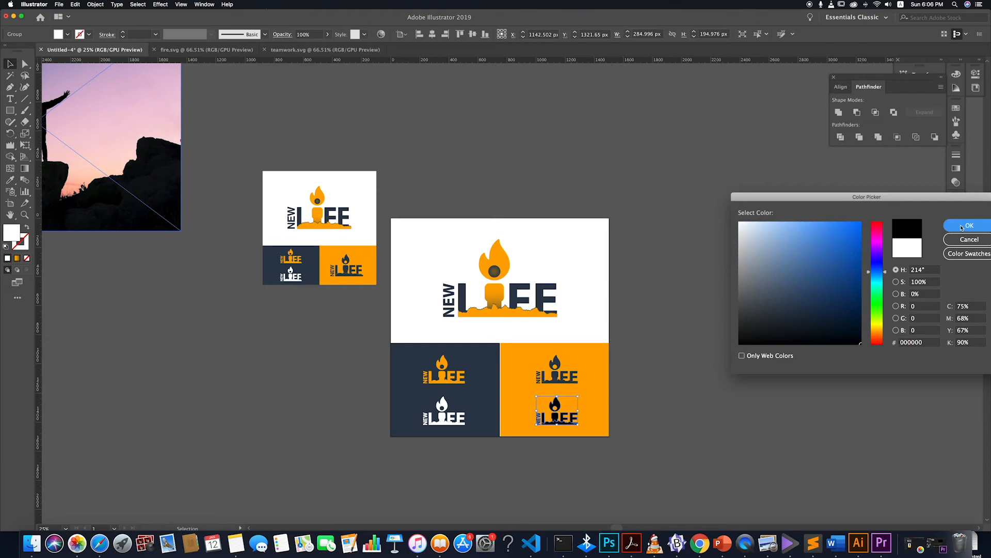
pyautogui.click(702, 470)
# - Examine the presentation board, its four small logo versions and the main logo, next to the smaller reference board and the silhouette photo
pyautogui.press('super+minus')
pyautogui.press('super+minus')
pyautogui.press('super+minus')
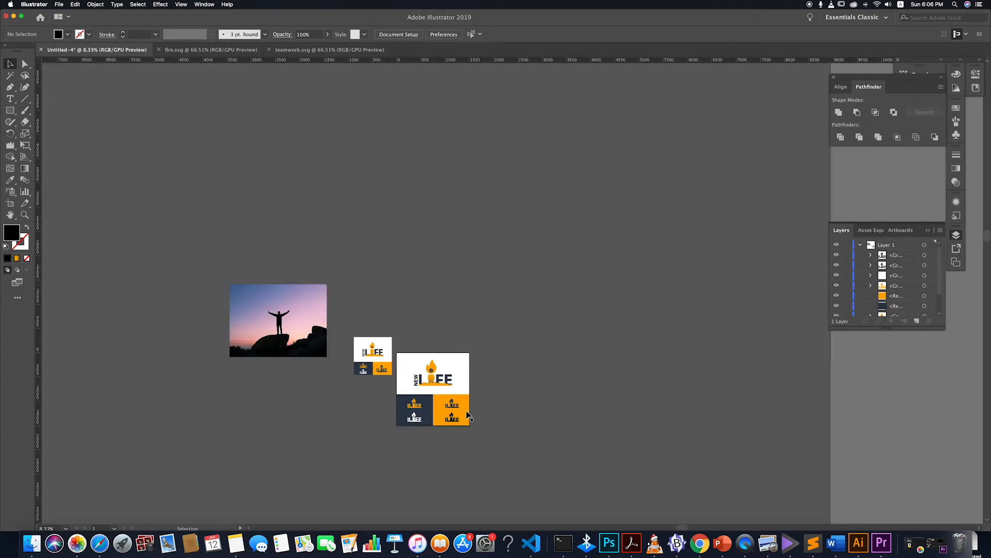
pyautogui.scroll(5, 466, 411)
pyautogui.scroll(-5, 466, 411)
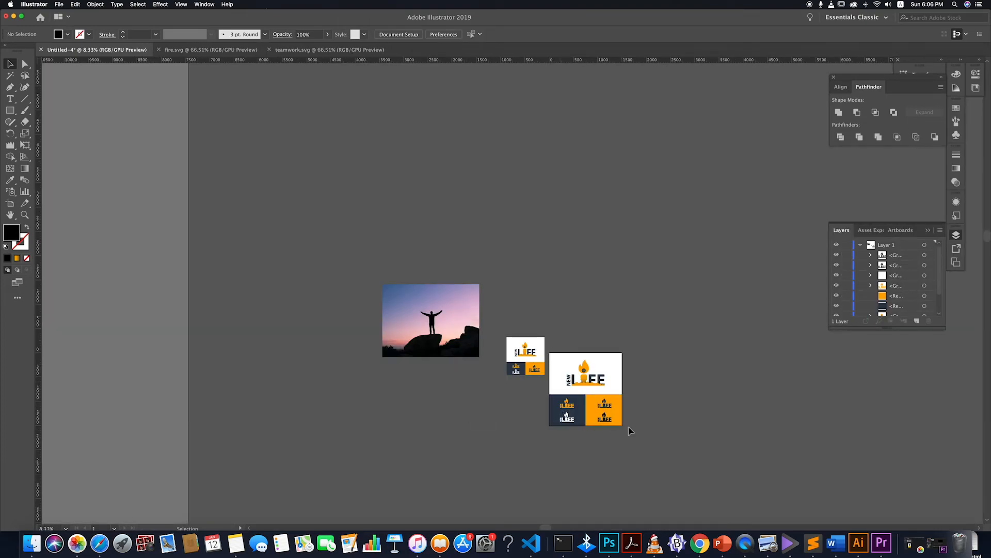
pyautogui.scroll(4, 653, 407)
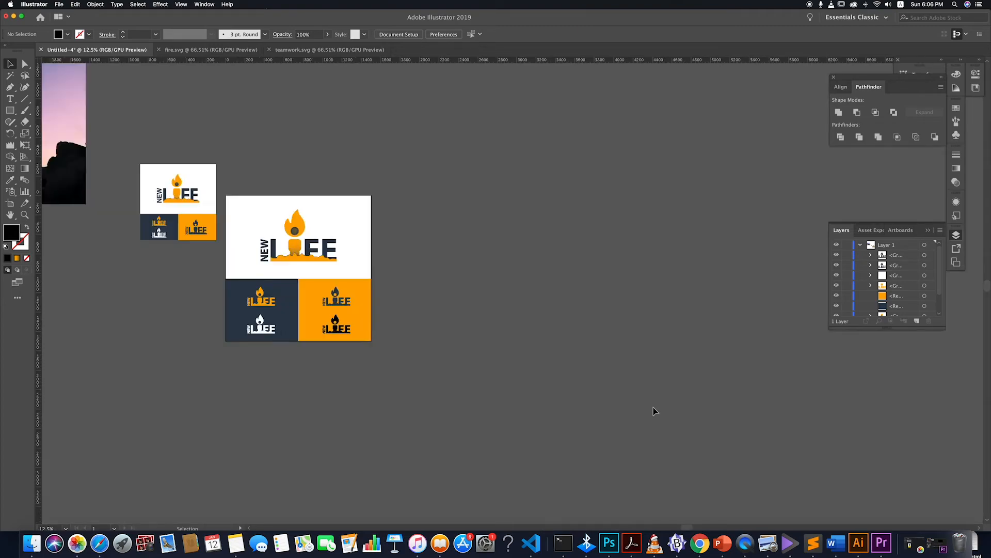
pyautogui.hscroll(-8, 226, 273)
pyautogui.scroll(4, 225, 272)
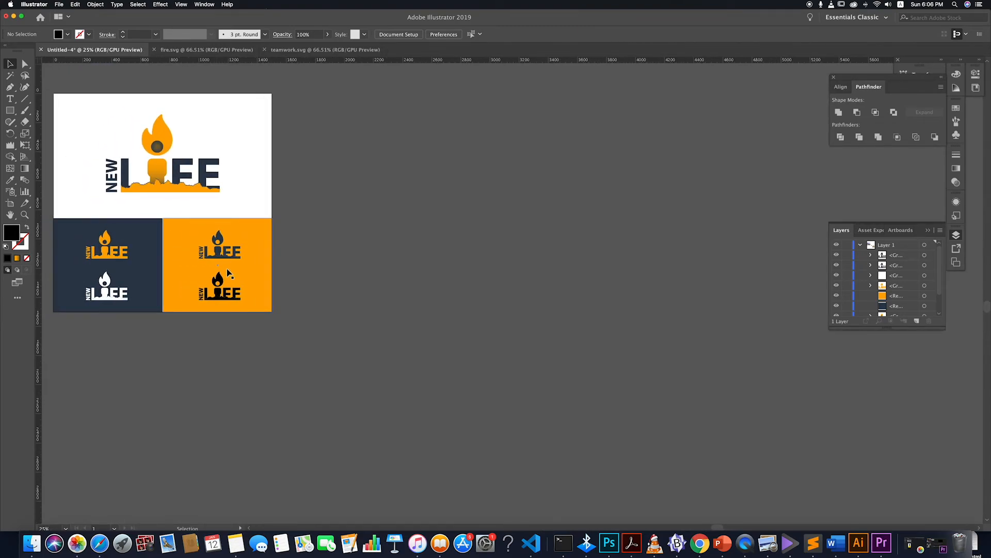
pyautogui.hscroll(-3, 245, 273)
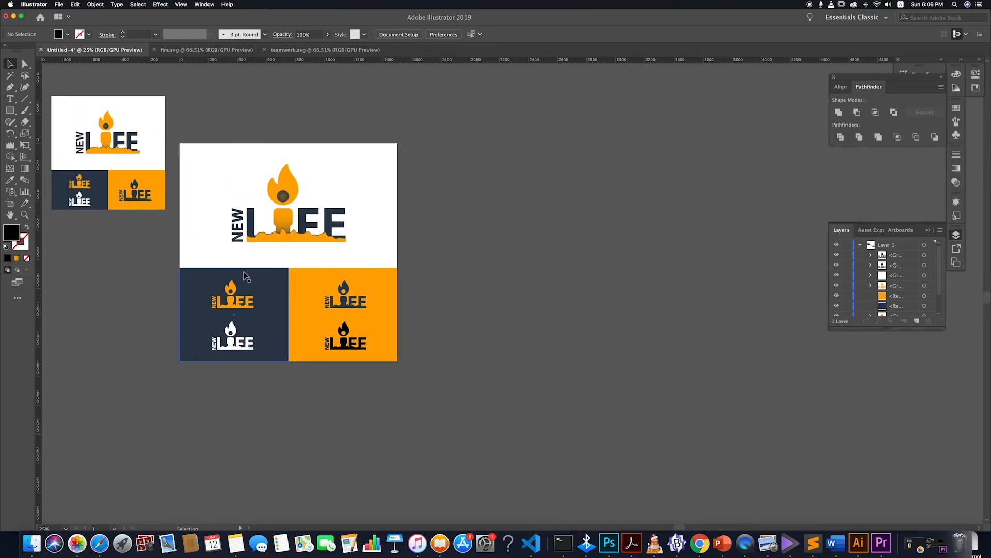
pyautogui.scroll(-2, 245, 272)
pyautogui.scroll(2, 221, 271)
pyautogui.hscroll(-2, 219, 270)
pyautogui.hscroll(-4, 219, 270)
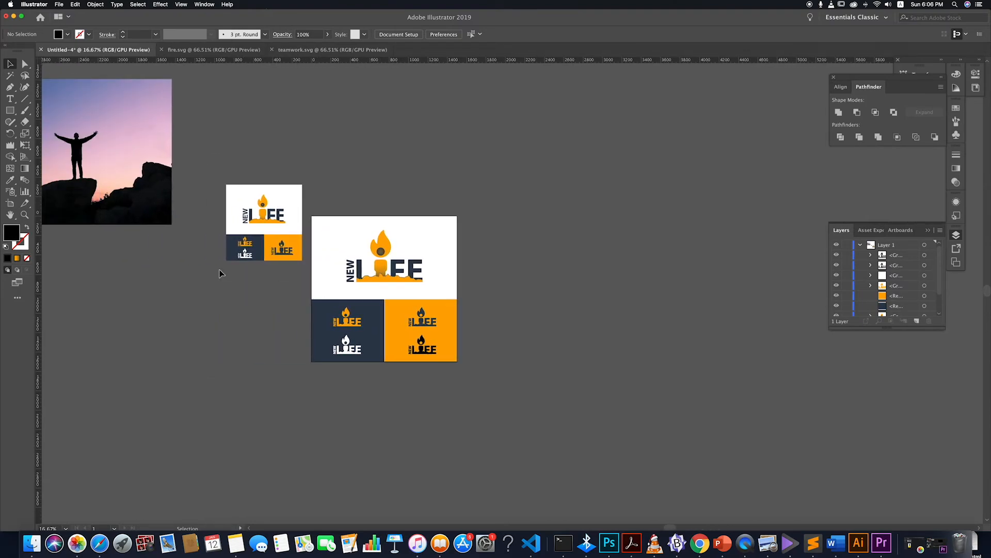
pyautogui.scroll(1, 220, 270)
pyautogui.scroll(-3, 303, 322)
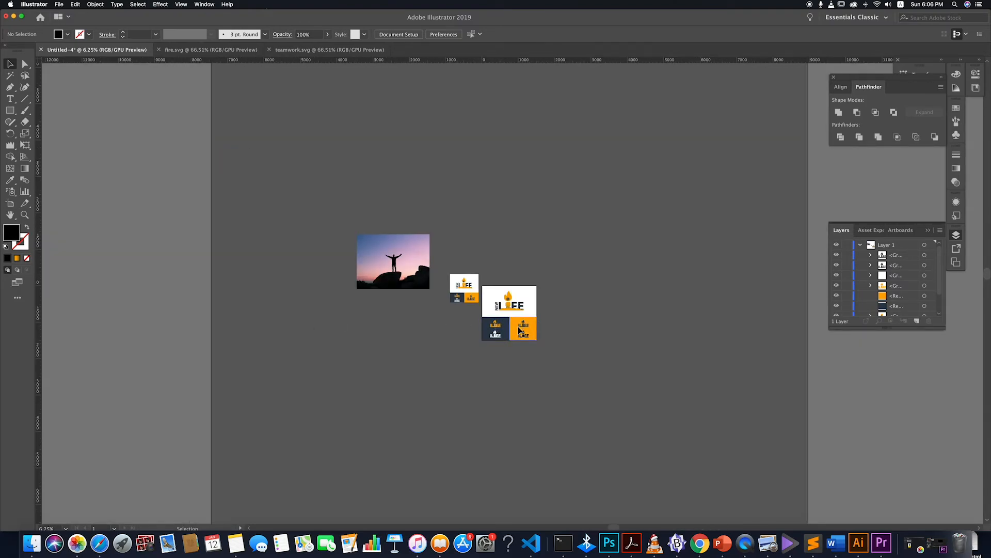
pyautogui.scroll(5, 524, 330)
pyautogui.scroll(-1, 525, 329)
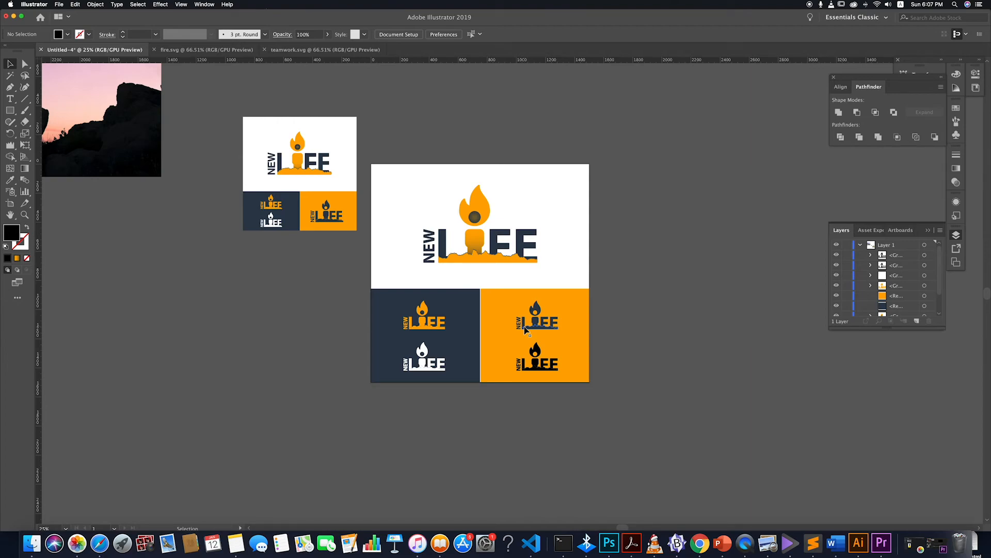
pyautogui.scroll(-2, 527, 328)
pyautogui.scroll(2, 534, 305)
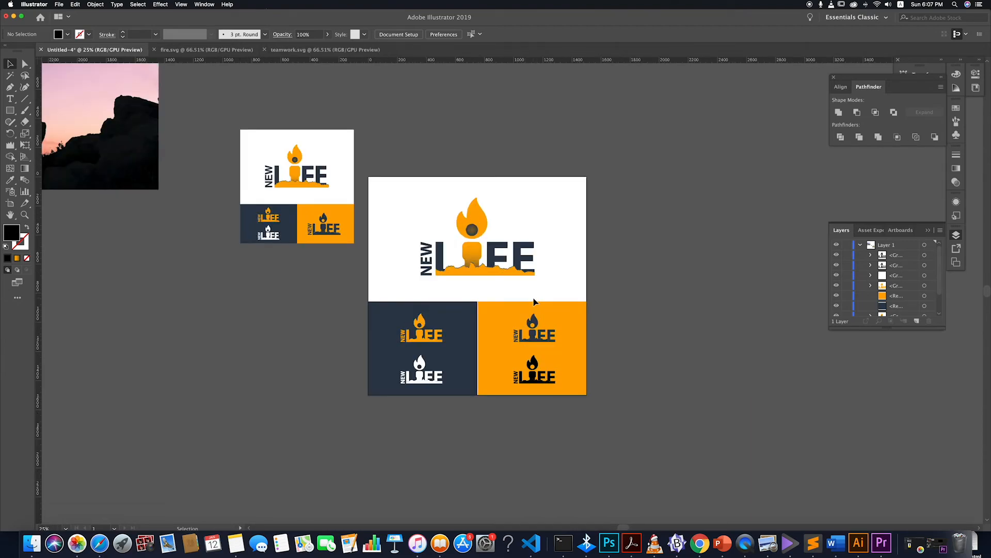
pyautogui.scroll(-3, 534, 302)
pyautogui.scroll(2, 534, 303)
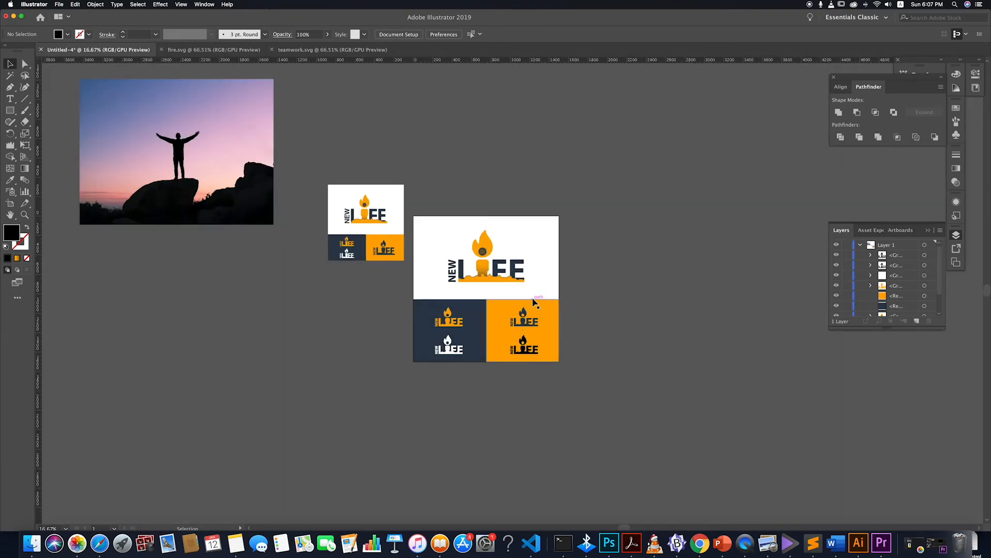
pyautogui.scroll(3, 534, 303)
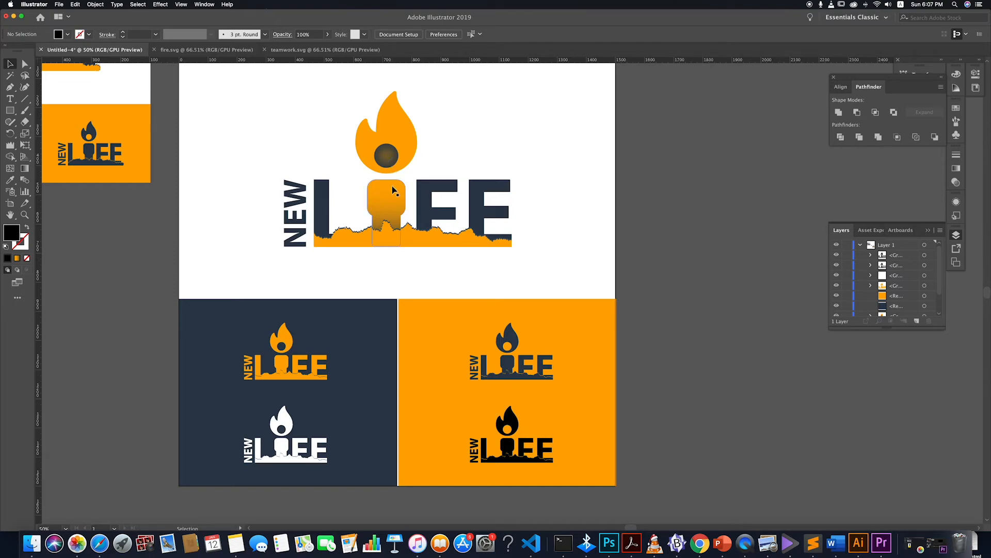
pyautogui.scroll(-2, 392, 191)
pyautogui.scroll(4, 392, 191)
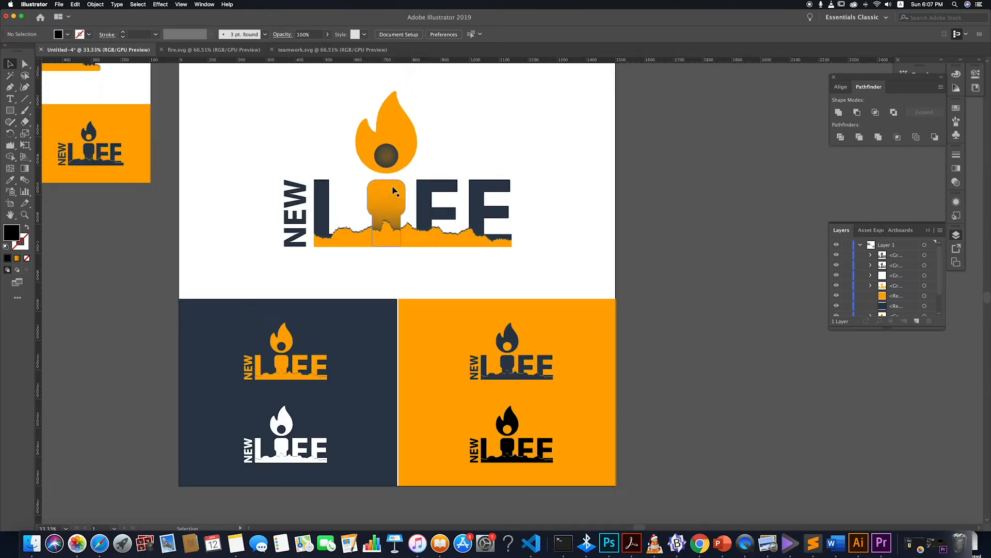
pyautogui.scroll(-4, 394, 191)
pyautogui.scroll(1, 394, 191)
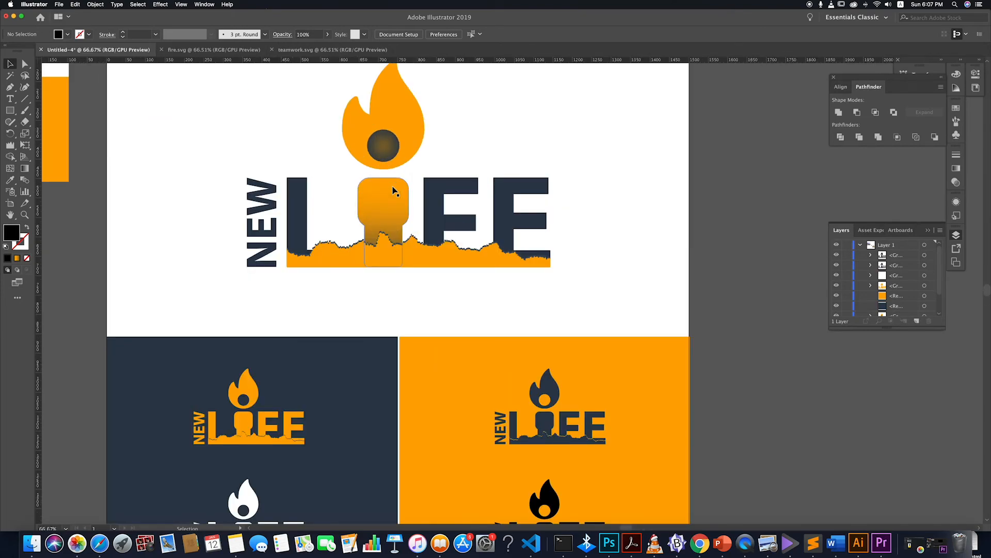
pyautogui.scroll(-2, 393, 191)
pyautogui.scroll(-1, 394, 192)
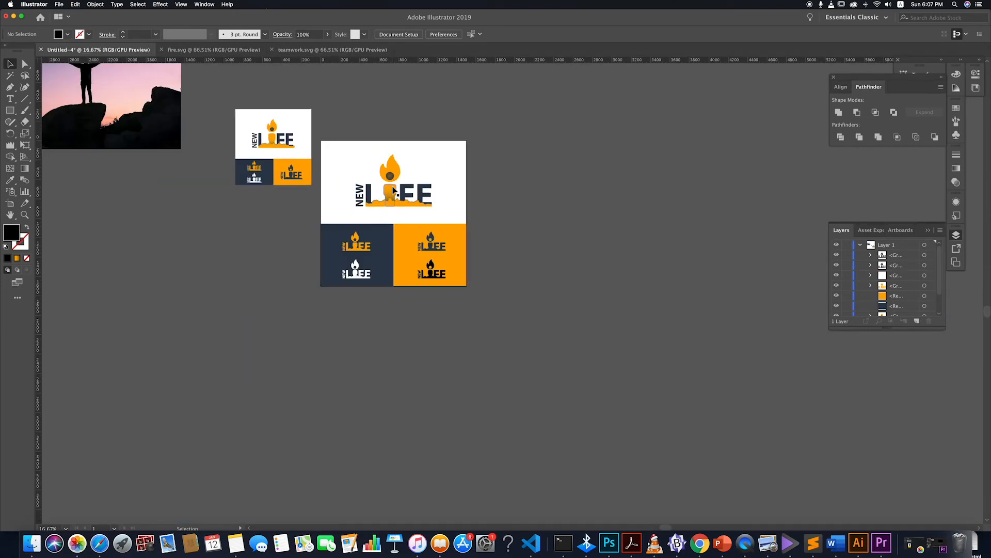
pyautogui.scroll(-1, 393, 191)
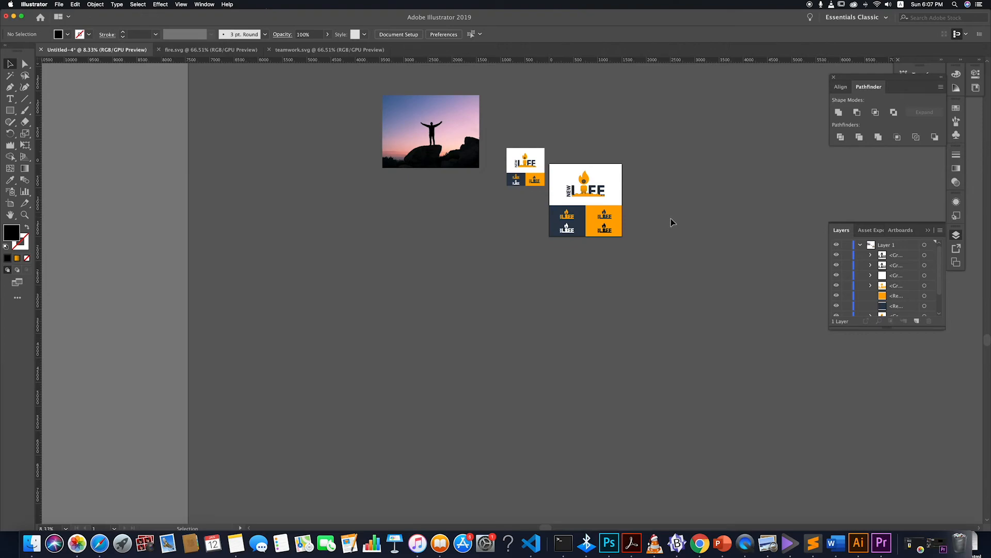
# - Move the sunset silhouette photo to the right of the large board, level with it, at about X 3433 px, Y 750 px
pyautogui.hscroll(1, 440, 147)
pyautogui.moveTo(727, 199); pyautogui.dragTo(723, 209)
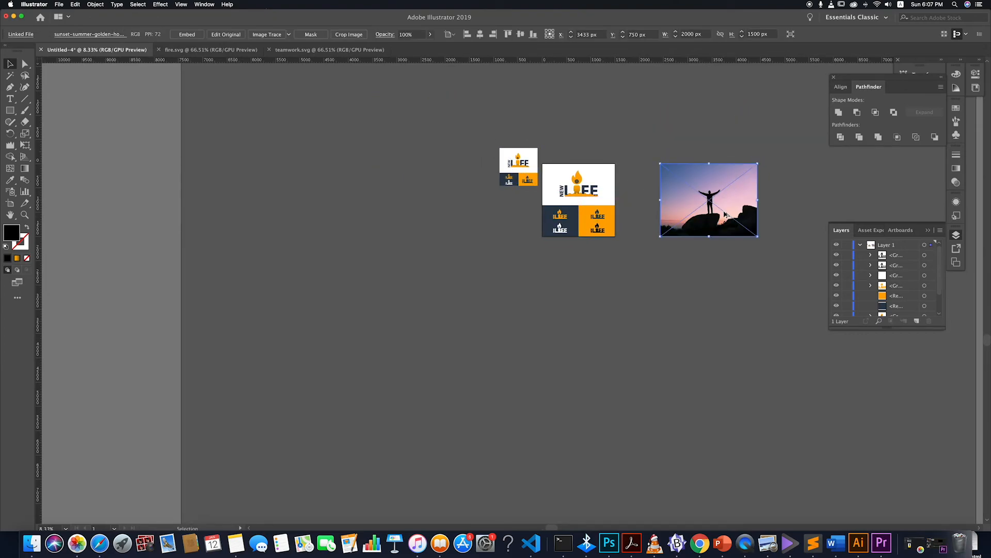
pyautogui.hscroll(3, 723, 210)
pyautogui.scroll(4, 723, 210)
pyautogui.scroll(-3, 713, 212)
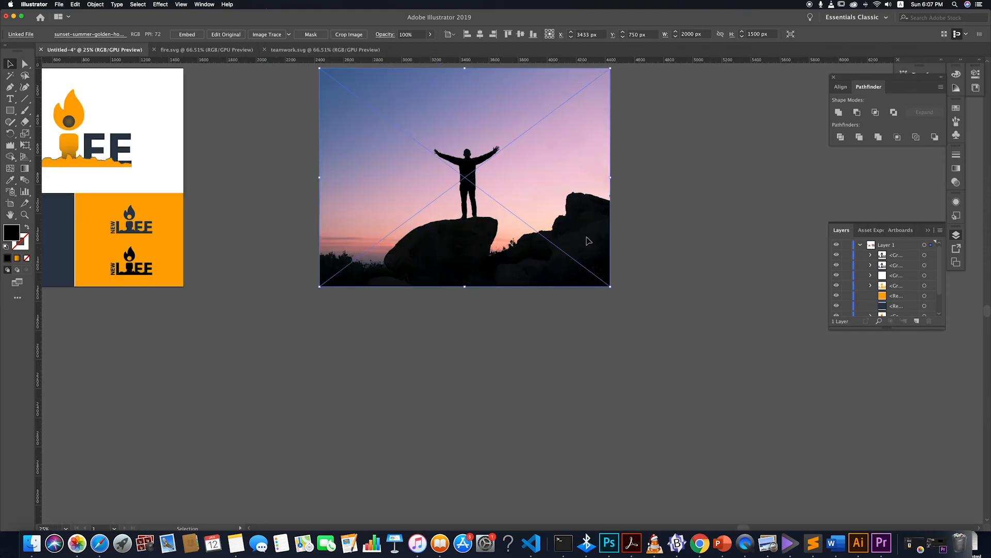
# - Switch to Safari to view the silhouette photo among the Pexels confidence results, and return to Illustrator
pyautogui.click(100, 543)
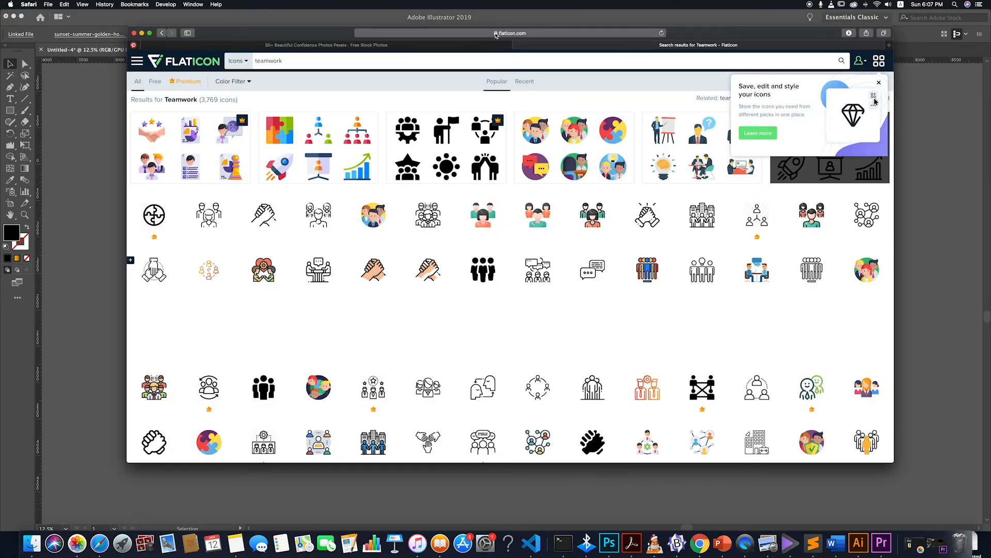
pyautogui.click(461, 47)
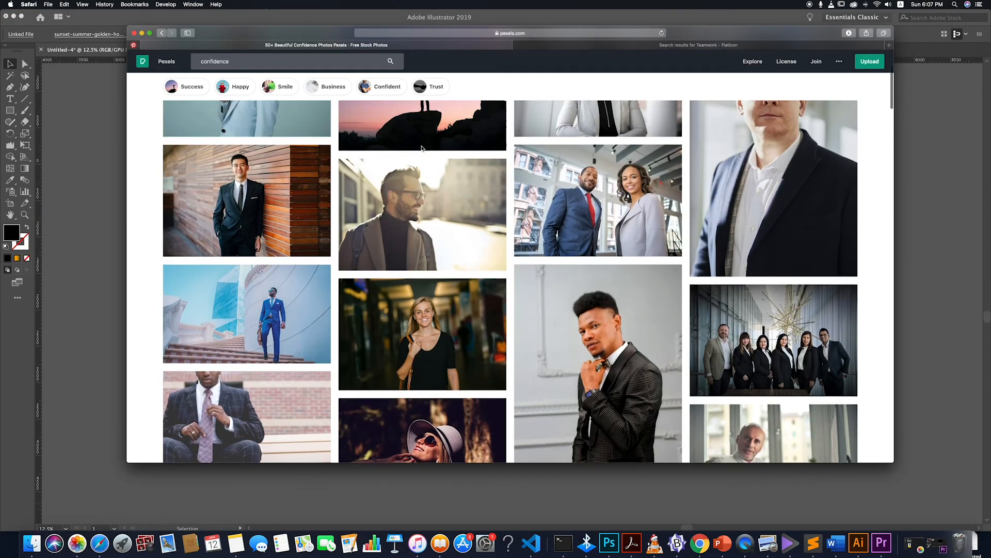
pyautogui.scroll(2, 421, 150)
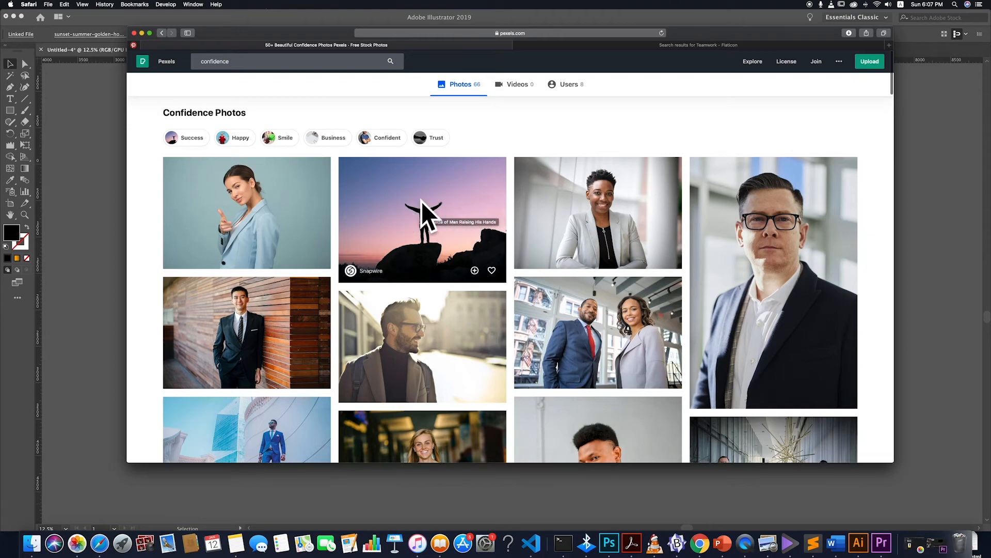
pyautogui.click(938, 201)
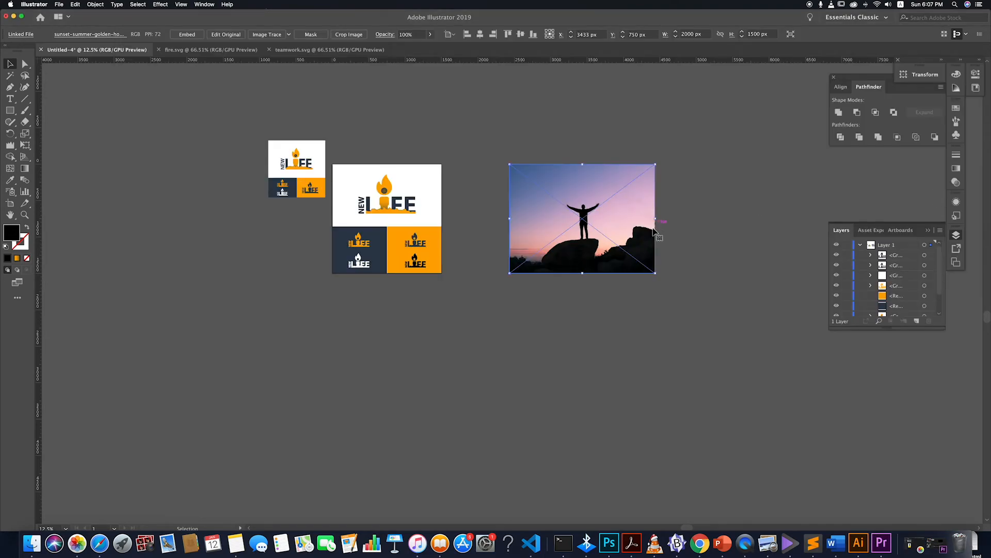
# - Create a second artboard with the Artboard tool, matching the edges of the silhouette photo
pyautogui.press('super+shift+a')
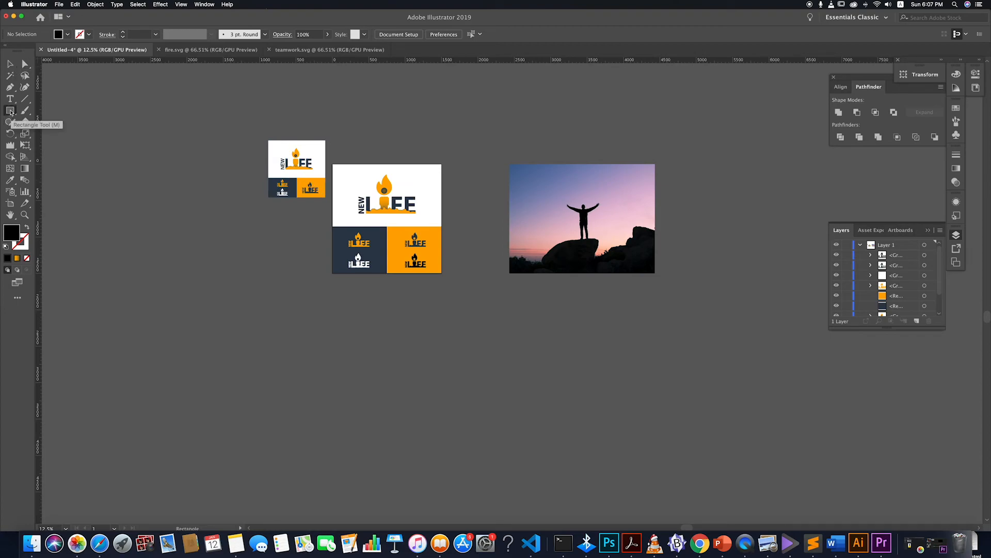
pyautogui.hotkey('shift', 'o')
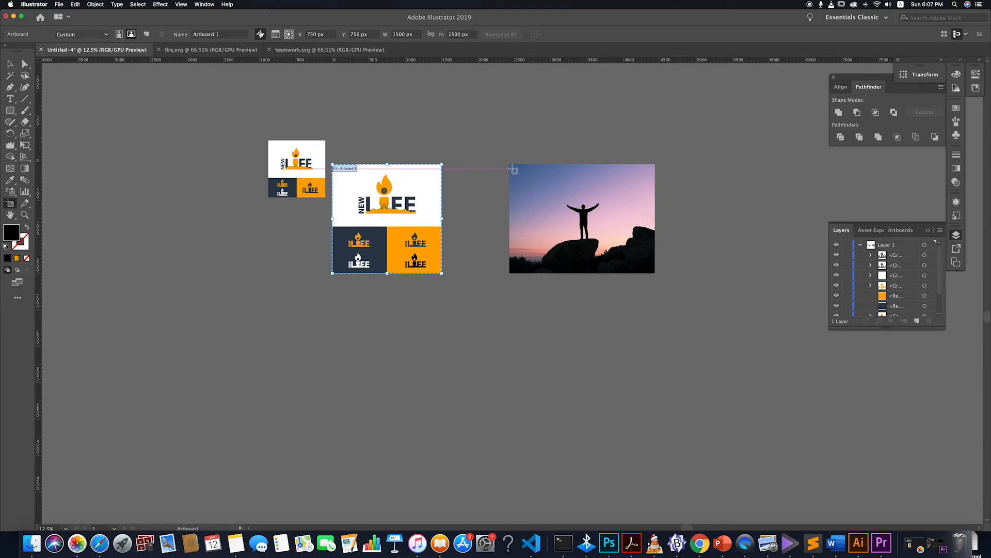
pyautogui.moveTo(511, 165); pyautogui.dragTo(656, 273)
pyautogui.click(10, 63)
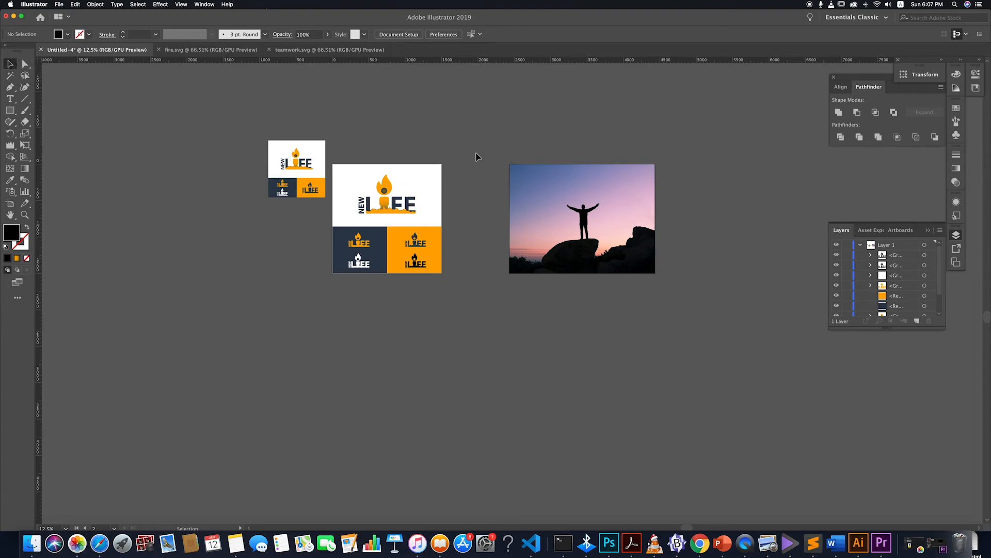
pyautogui.moveTo(541, 190); pyautogui.dragTo(566, 259)
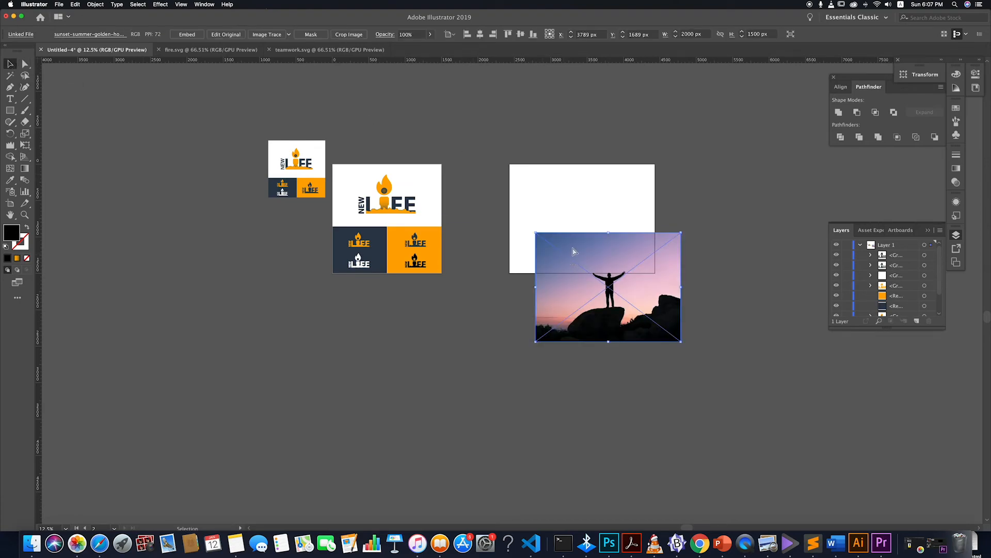
pyautogui.press('cmd+z')
pyautogui.click(571, 277)
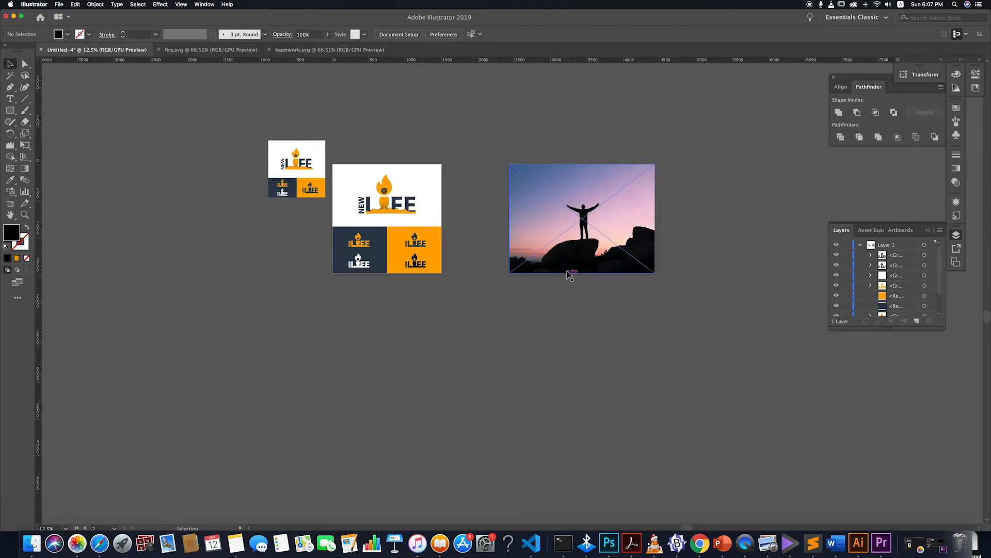
# - Draw a 2000 by 1500 px rectangle covering the silhouette photo and fill it with the board's dark navy
pyautogui.click(10, 110)
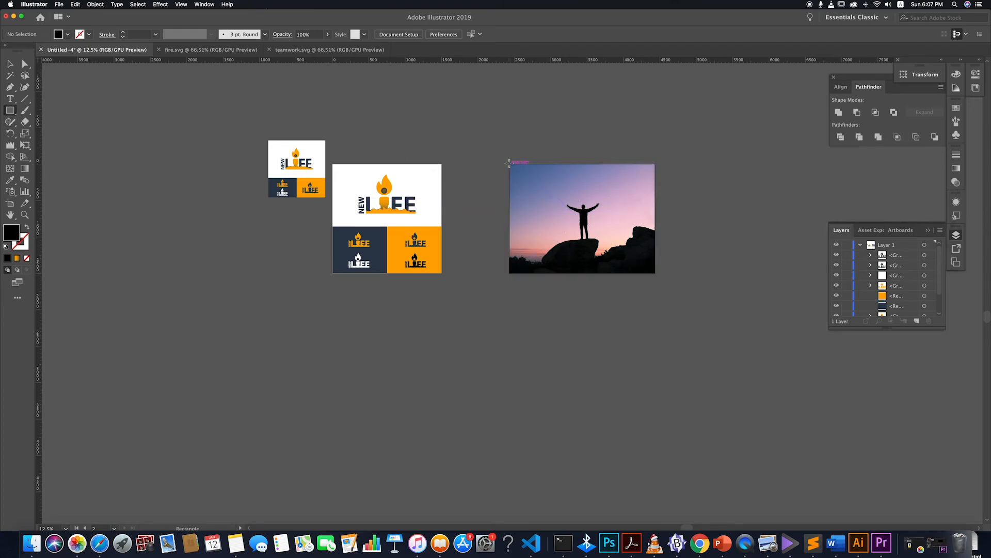
pyautogui.moveTo(509, 164); pyautogui.dragTo(655, 273)
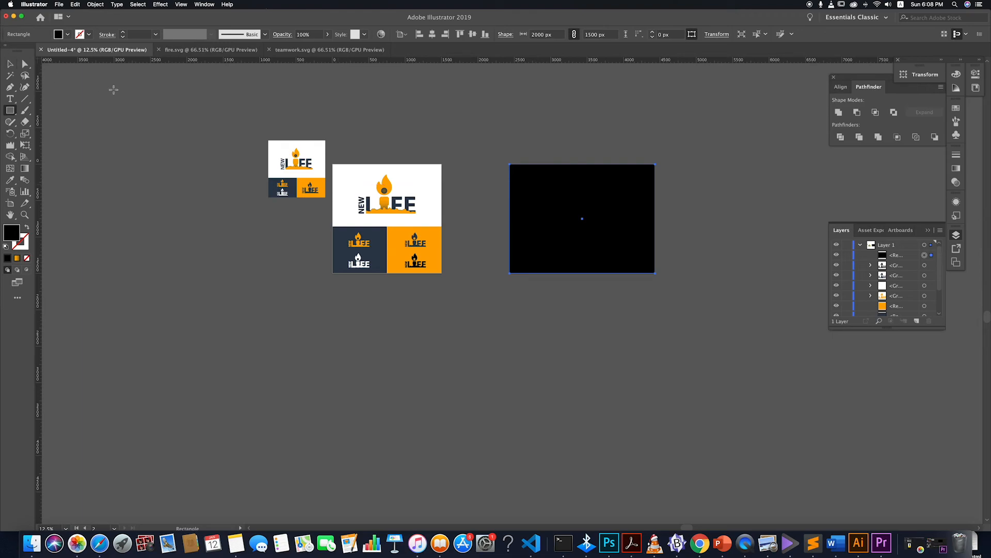
pyautogui.press('i')
pyautogui.click(336, 234)
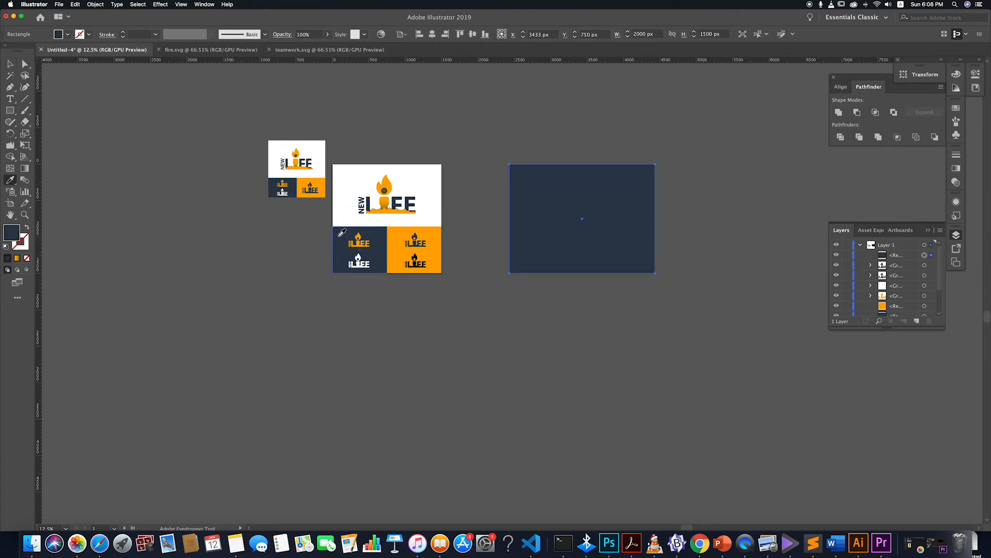
pyautogui.click(14, 62)
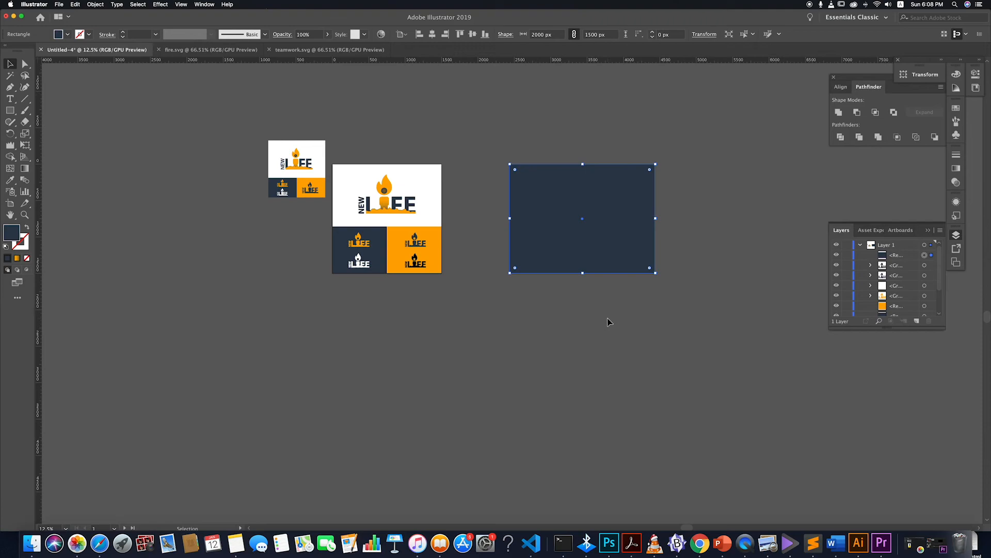
# - Lower the navy rectangle's opacity to 85% as an overlay on the silhouette photo
pyautogui.hscroll(5, 637, 199)
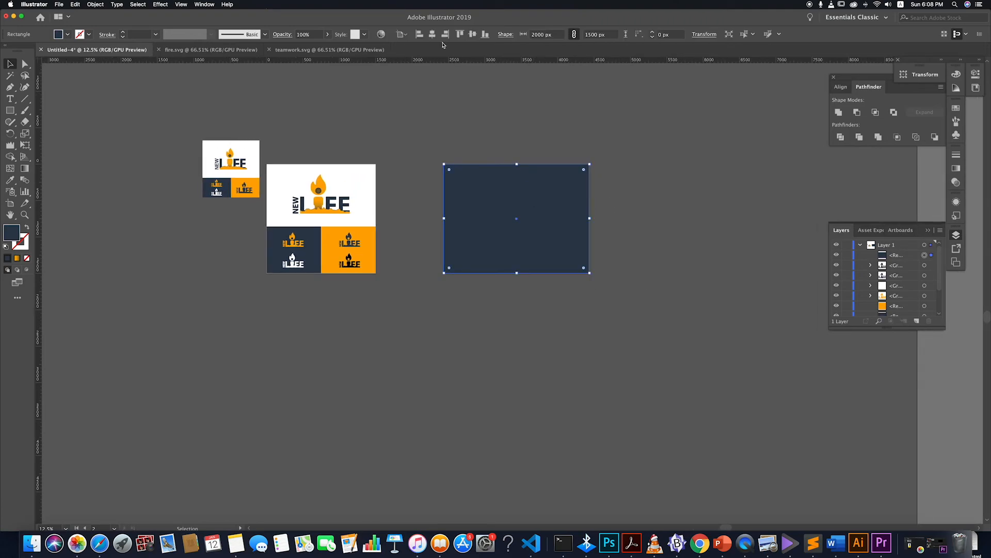
pyautogui.click(327, 35)
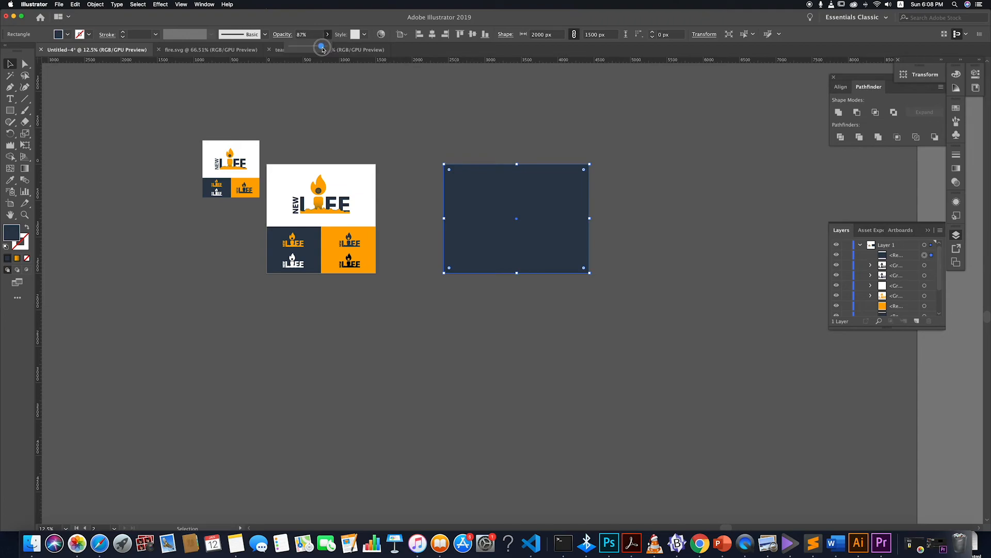
pyautogui.moveTo(321, 48); pyautogui.dragTo(320, 47)
pyautogui.click(423, 91)
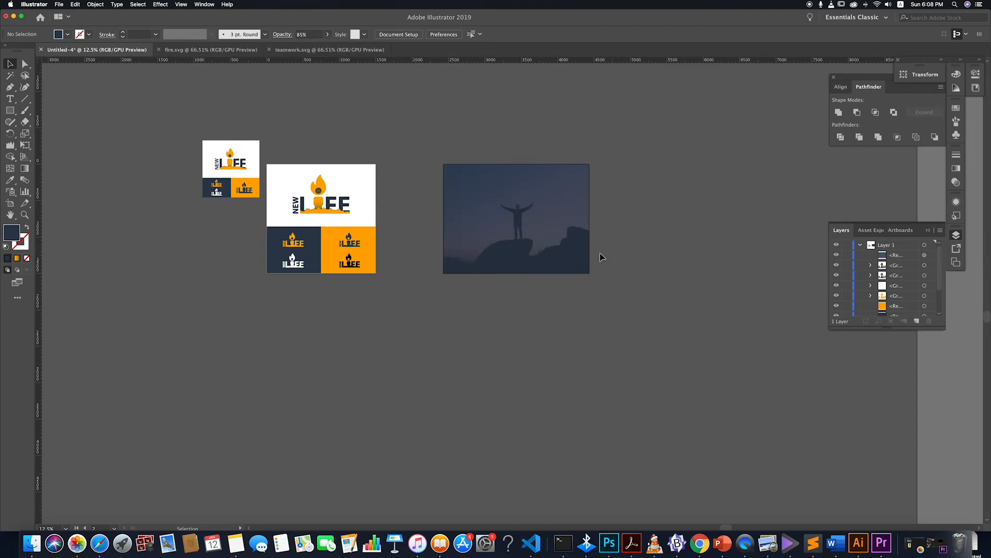
# - Lock the navy and orange background rectangles of the large presentation board
pyautogui.scroll(1, 600, 254)
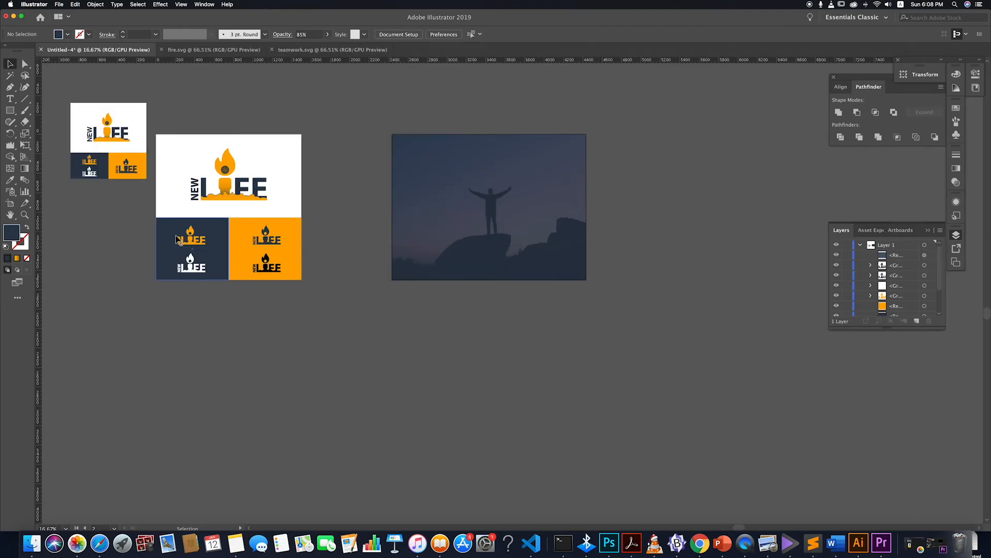
pyautogui.moveTo(160, 225); pyautogui.dragTo(193, 243)
pyautogui.press('super+z')
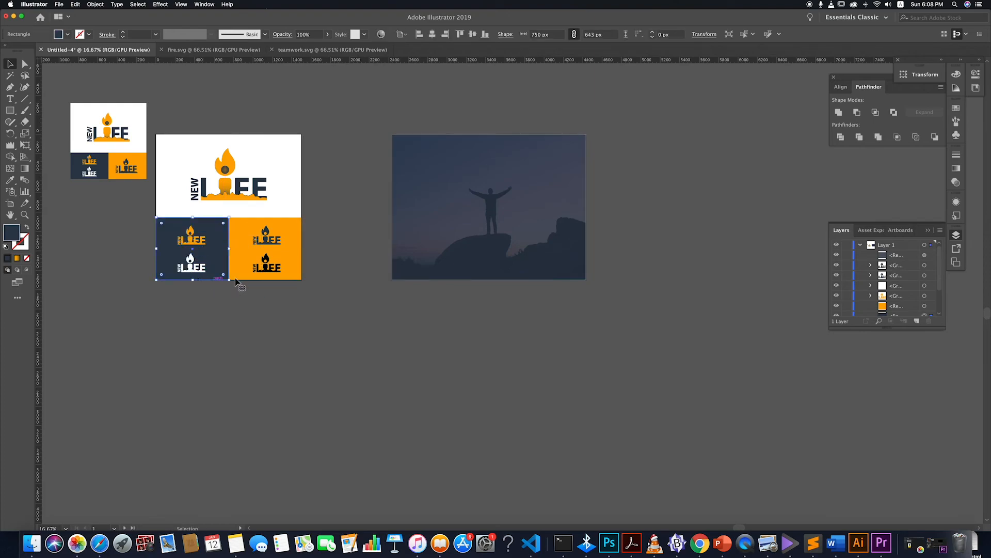
pyautogui.keyDown('shift'); pyautogui.click(296, 247); pyautogui.keyUp('shift')
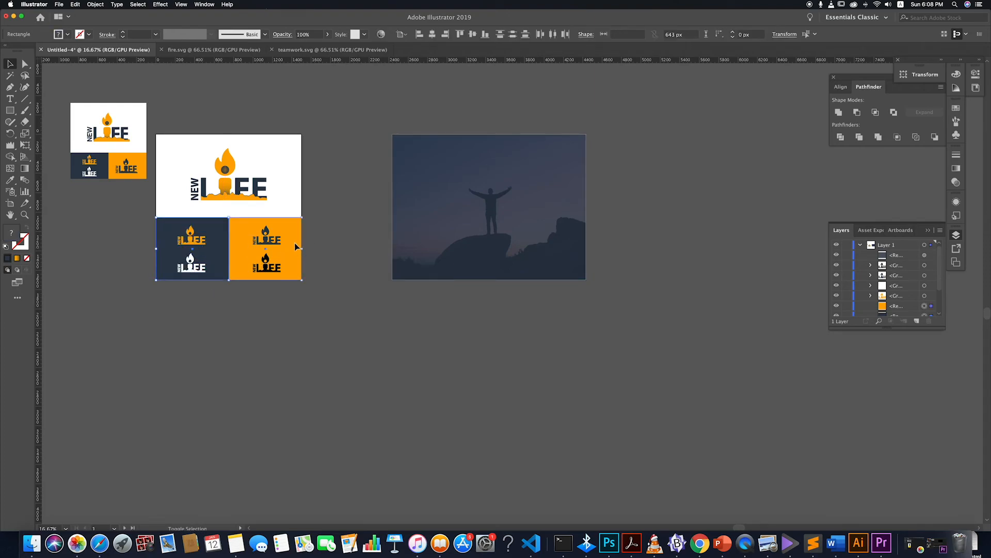
pyautogui.click(94, 5)
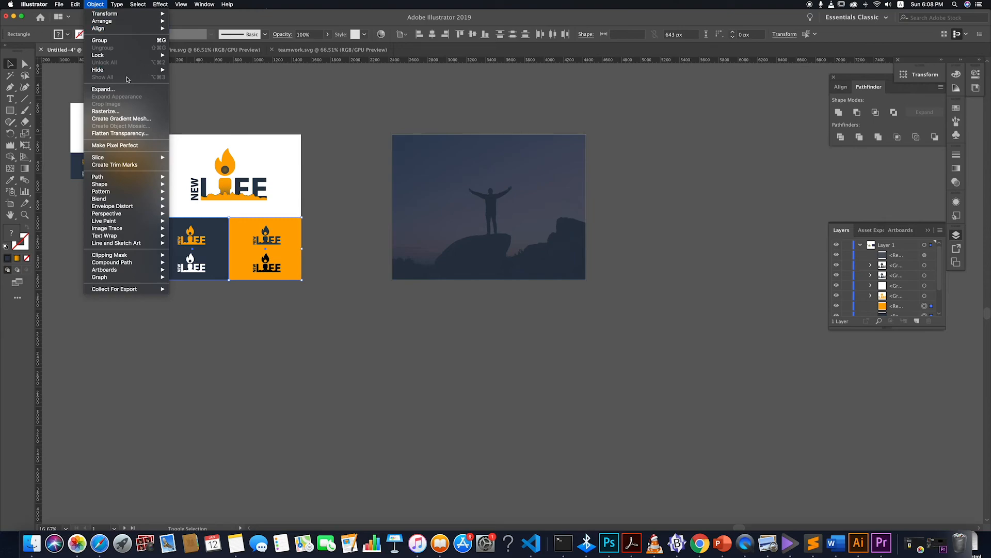
pyautogui.click(95, 5)
pyautogui.moveTo(106, 56)
pyautogui.click(198, 56)
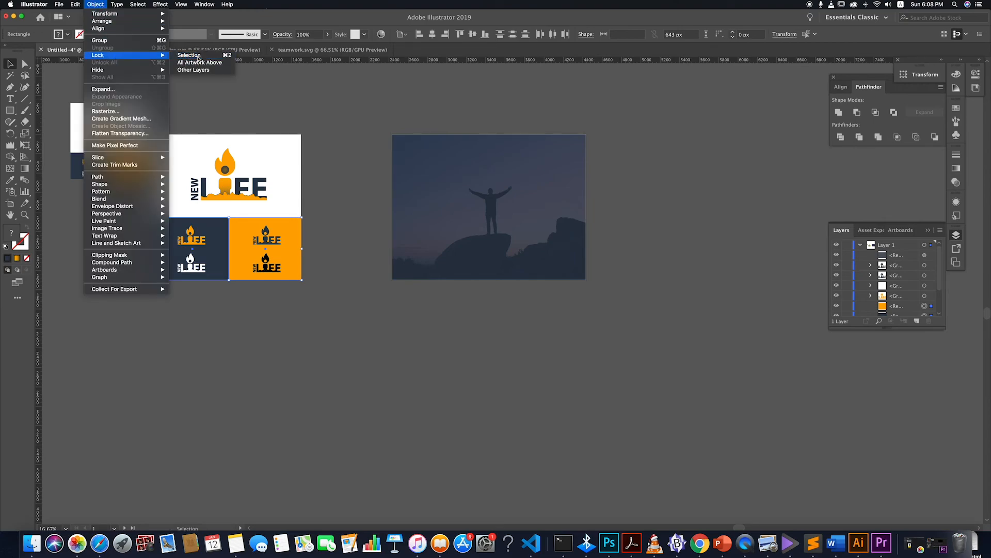
# - Copy the orange logo from the board's navy panel onto the silhouette artboard and bring it to the front
pyautogui.click(195, 237)
pyautogui.moveTo(196, 238); pyautogui.dragTo(492, 190)
pyautogui.scroll(3, 495, 193)
pyautogui.rightClick(491, 196)
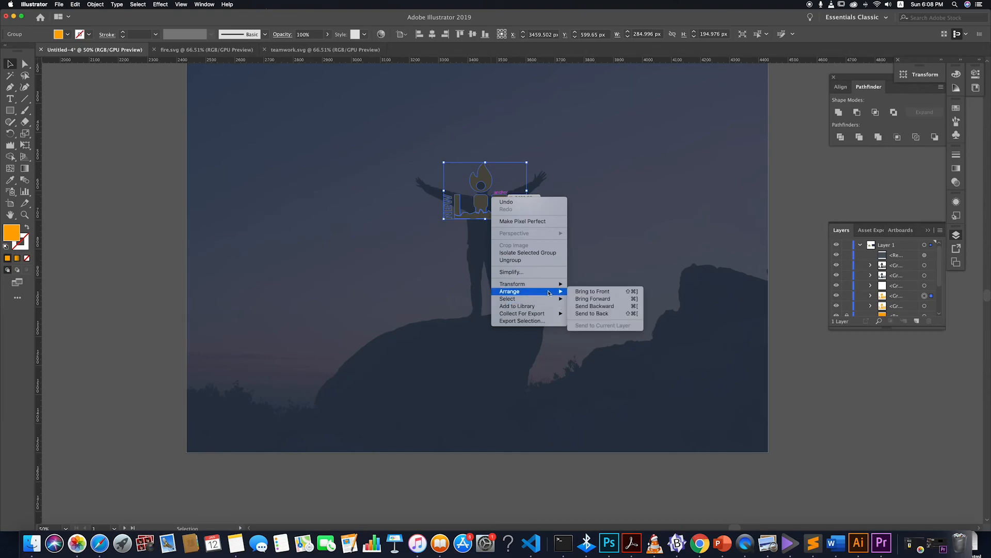
pyautogui.click(588, 288)
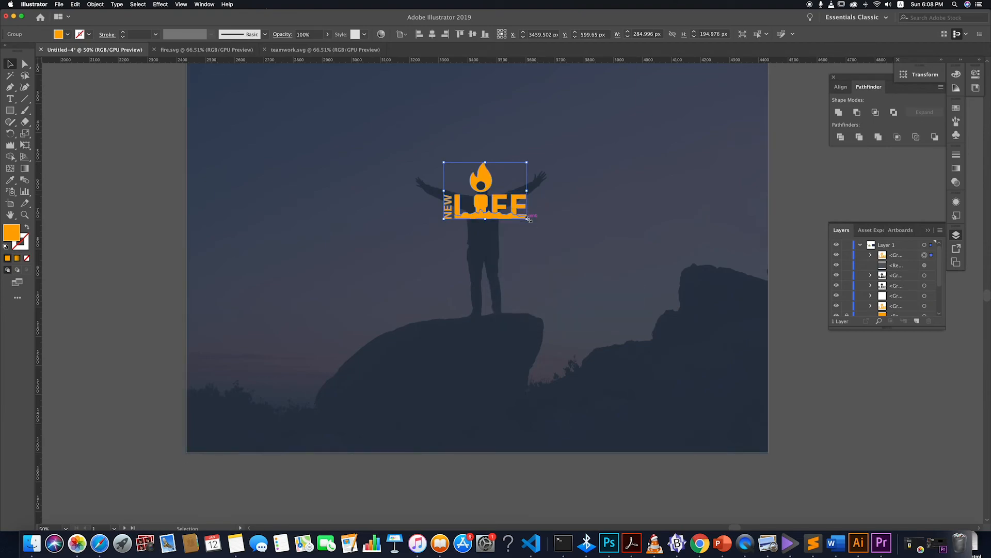
# - Enlarge the copied orange logo to about 716 by 490 px and move its flame over the silhouette's head
pyautogui.moveTo(527, 219); pyautogui.dragTo(651, 324)
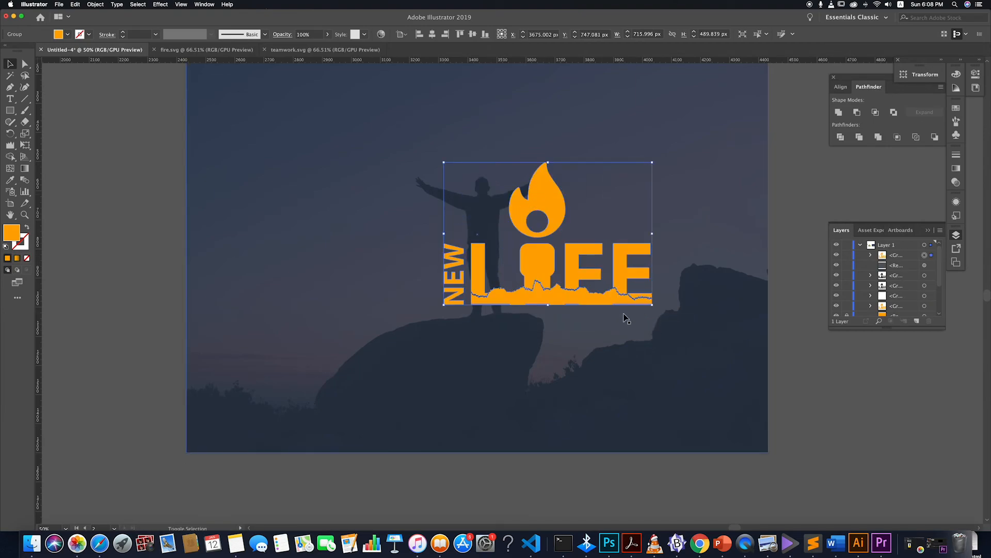
pyautogui.moveTo(583, 293); pyautogui.dragTo(485, 230)
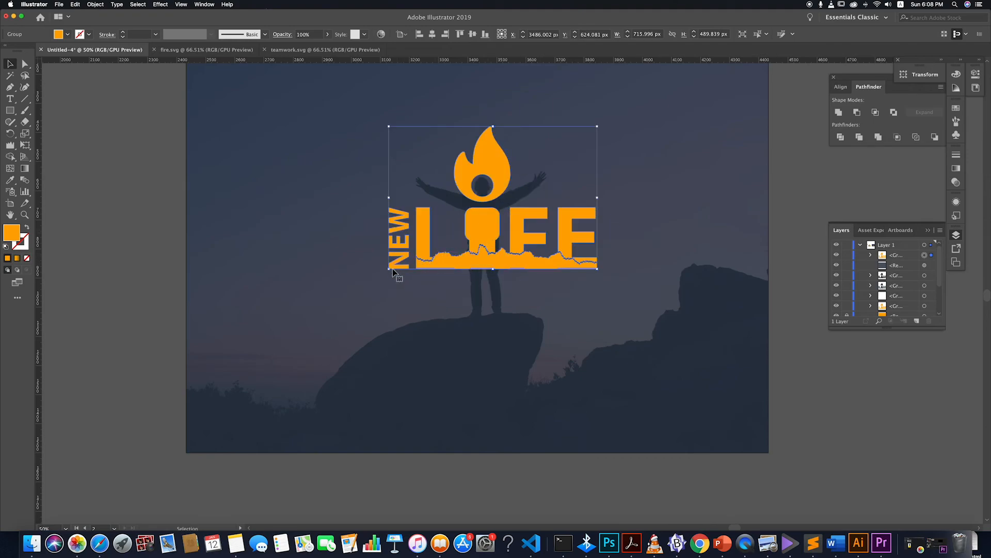
pyautogui.scroll(-3, 517, 329)
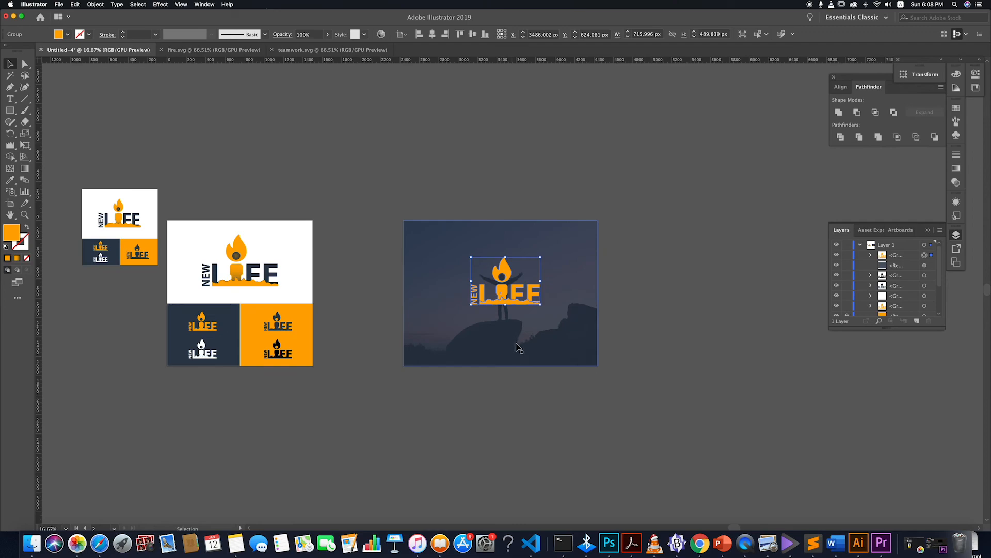
pyautogui.click(510, 395)
pyautogui.click(478, 247)
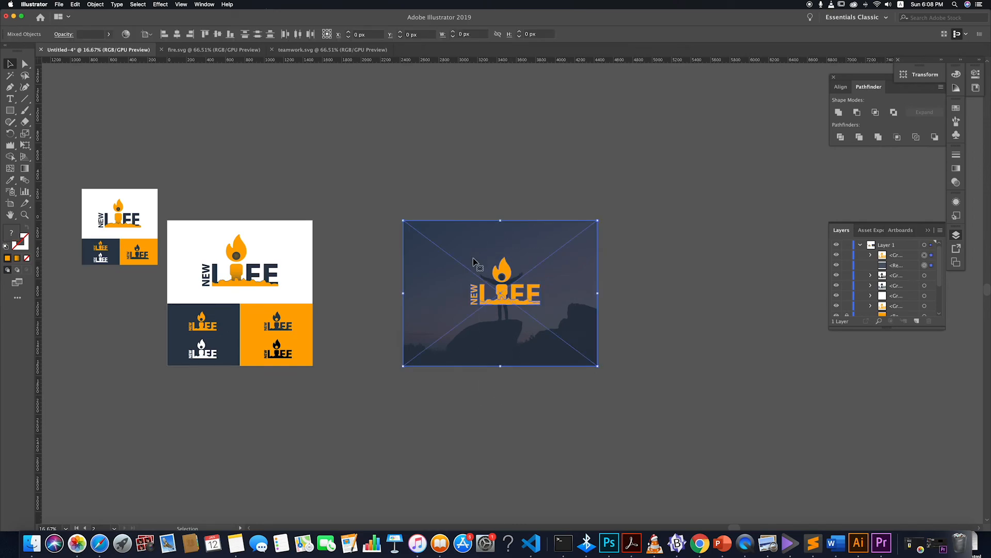
pyautogui.click(672, 293)
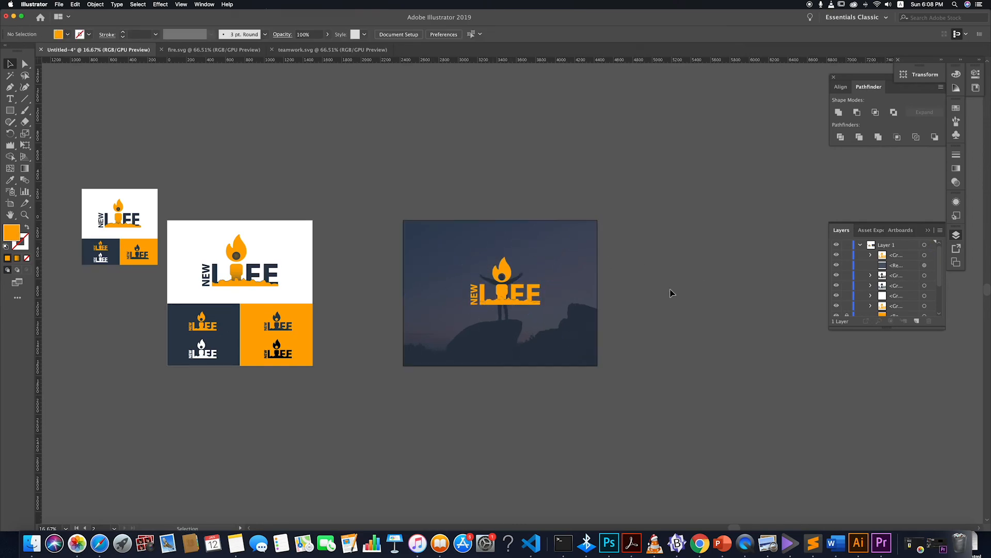
pyautogui.click(471, 265)
pyautogui.click(621, 310)
pyautogui.click(597, 344)
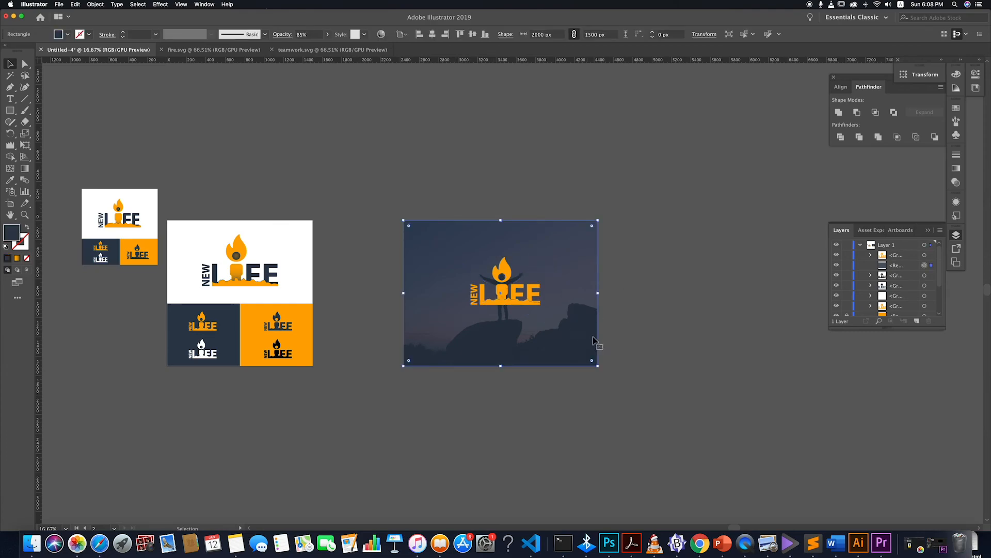
pyautogui.click(618, 385)
pyautogui.click(567, 355)
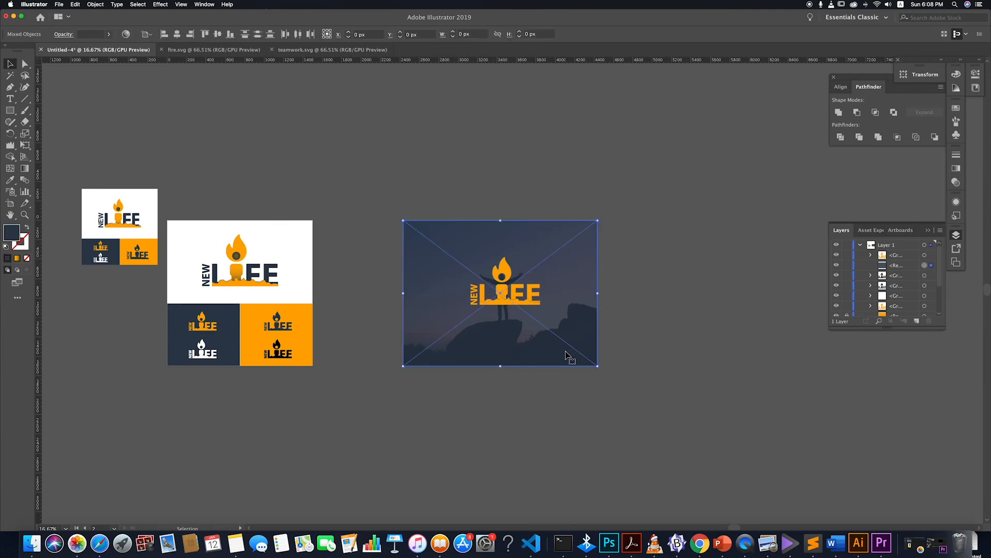
pyautogui.click(95, 4)
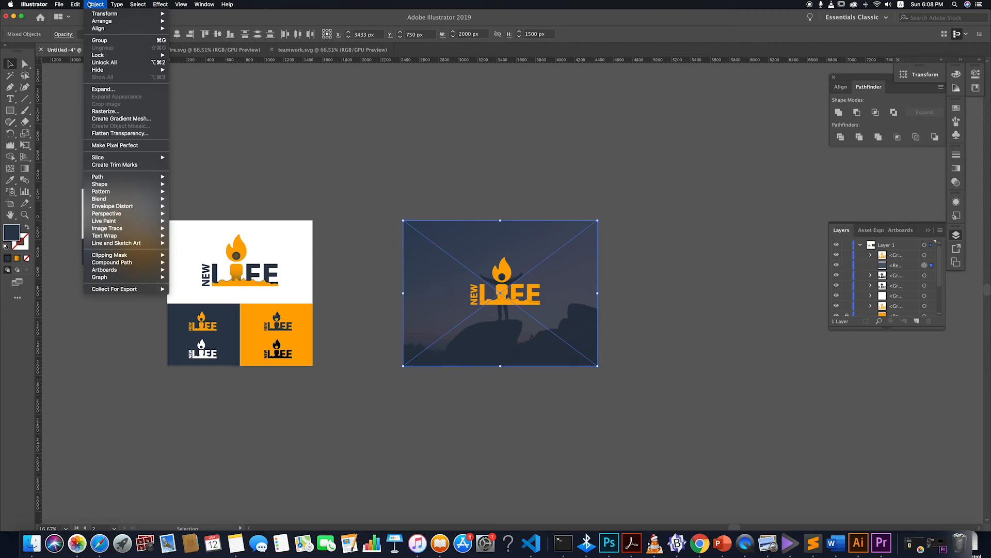
pyautogui.click(514, 169)
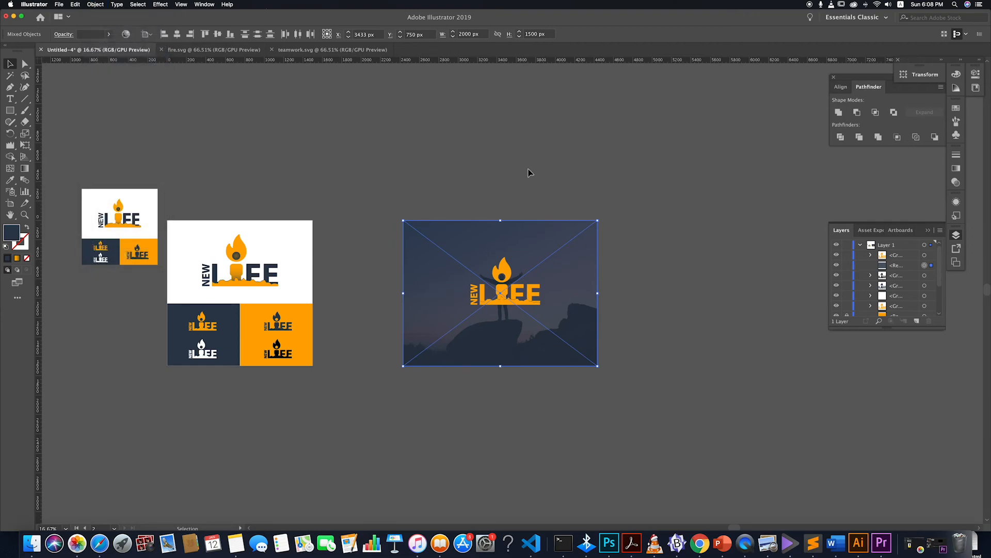
pyautogui.click(628, 264)
# - Enlarge the orange logo on the photo artboard further to about 872 by 597 px and shift it slightly down
pyautogui.click(521, 289)
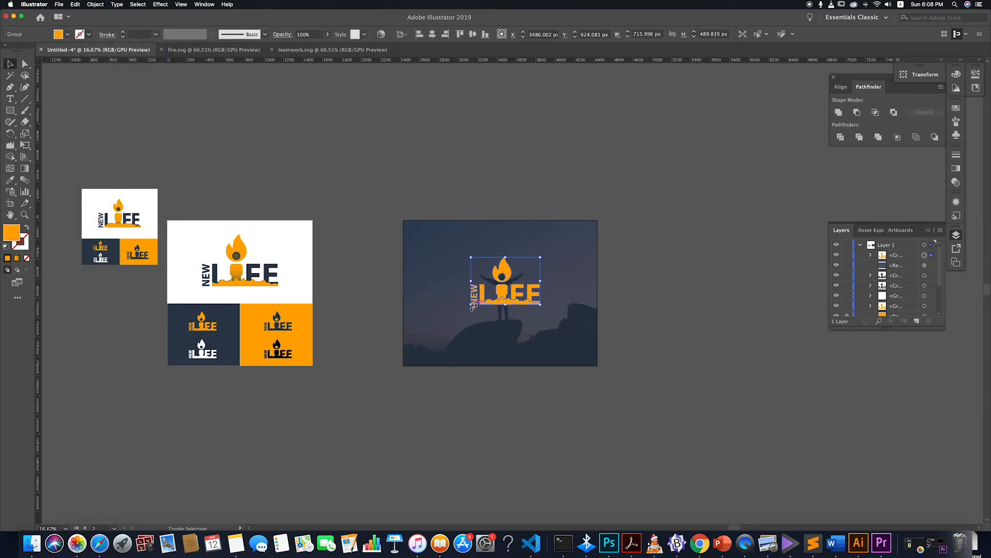
pyautogui.moveTo(471, 305)
pyautogui.mouseDown()
pyautogui.moveTo(453, 310)
pyautogui.moveTo(463, 316)
pyautogui.mouseUp()
pyautogui.scroll(5, 508, 277)
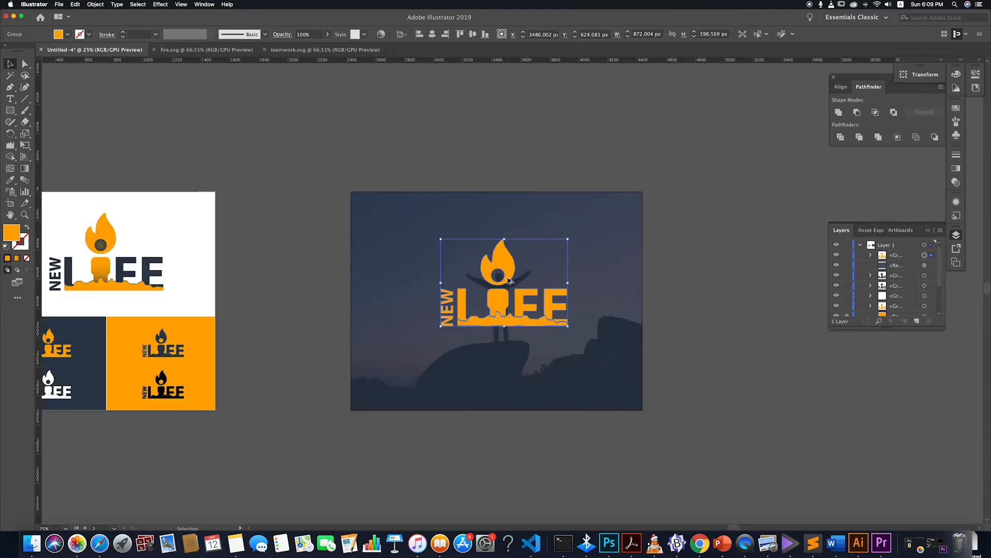
pyautogui.moveTo(500, 277); pyautogui.dragTo(504, 284)
pyautogui.click(508, 104)
# - Duplicate the silhouette artboard with its artwork to its right, at X 5600 px, Y 750 px
pyautogui.scroll(-5, 504, 126)
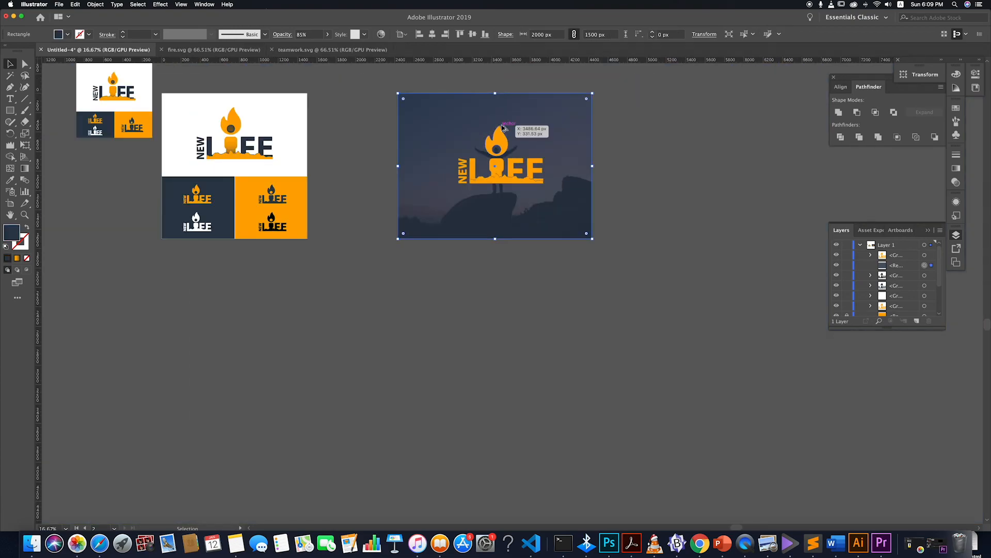
pyautogui.scroll(-2, 614, 228)
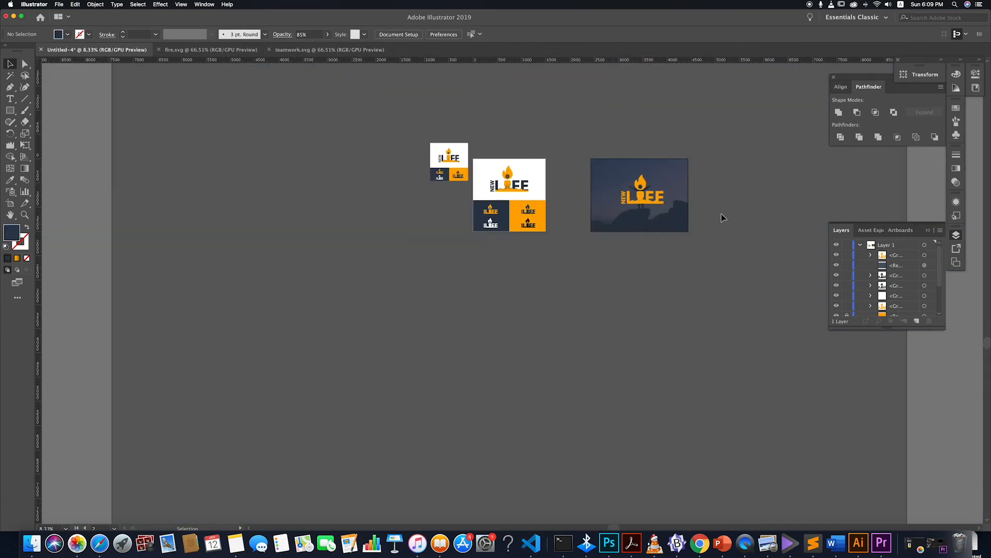
pyautogui.hscroll(2, 705, 222)
pyautogui.hscroll(2, 646, 203)
pyautogui.scroll(2, 646, 204)
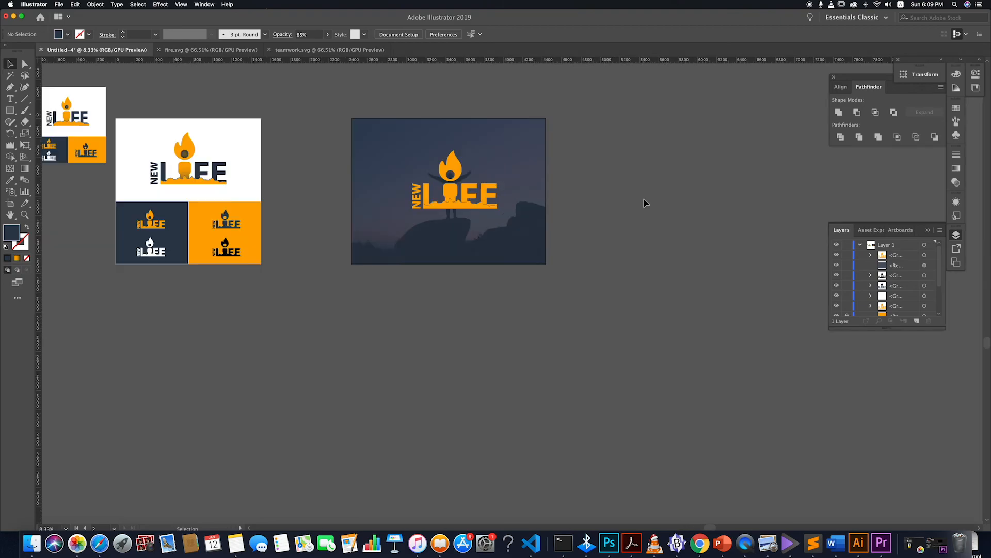
pyautogui.hotkey('shift', 'o')
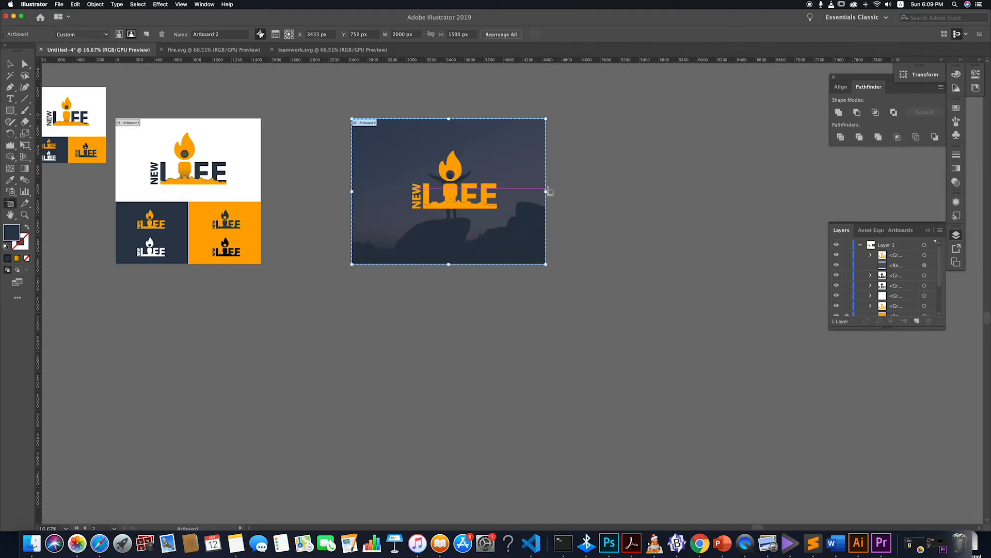
pyautogui.moveTo(518, 187); pyautogui.dragTo(729, 188)
pyautogui.hscroll(2, 733, 194)
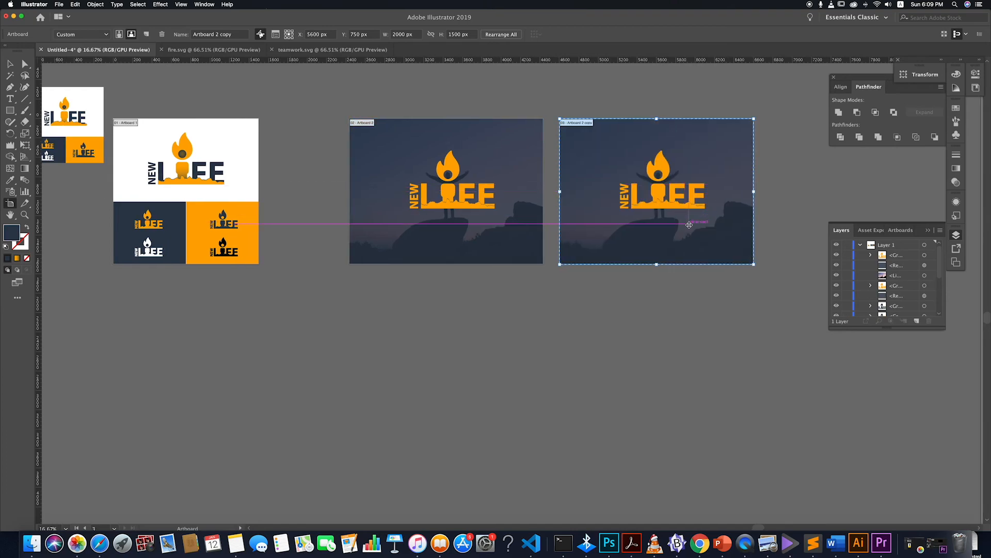
pyautogui.click(743, 197)
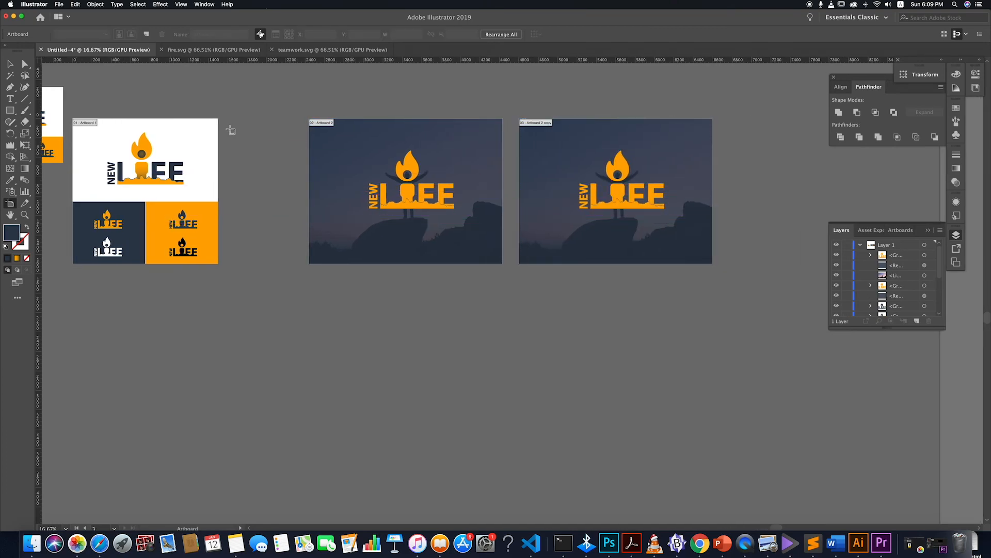
pyautogui.scroll(-2, 86, 150)
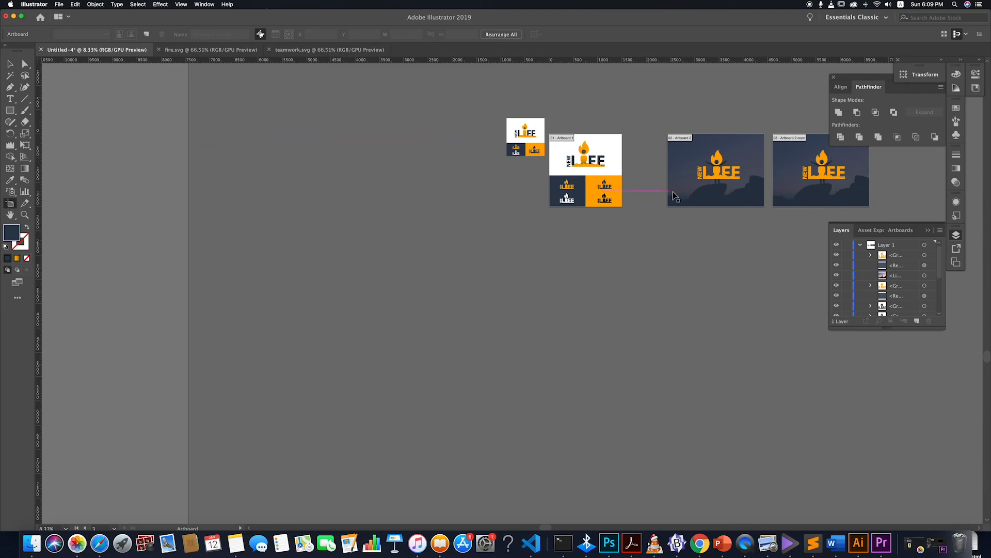
pyautogui.hscroll(3, 671, 192)
pyautogui.scroll(2, 692, 166)
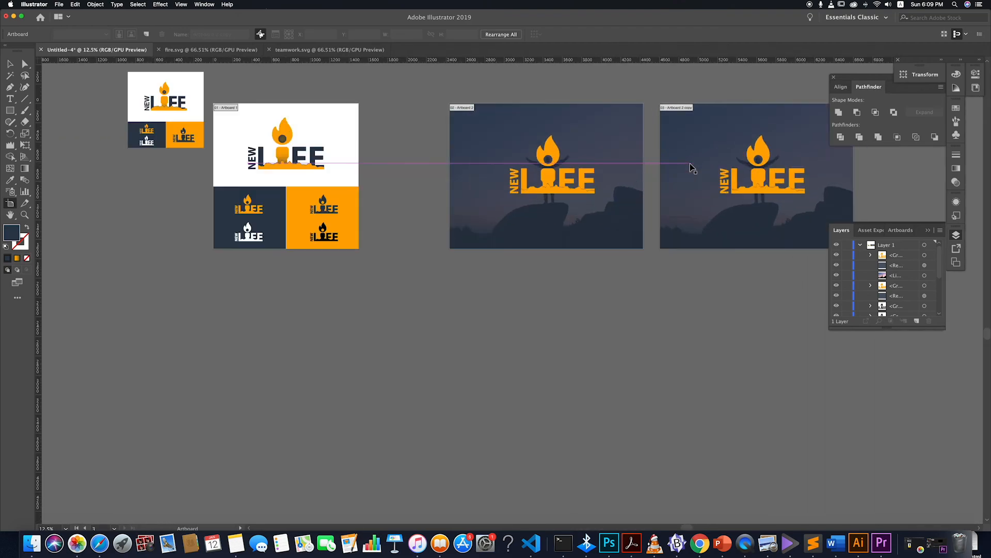
pyautogui.hscroll(1, 692, 170)
pyautogui.hscroll(4, 692, 169)
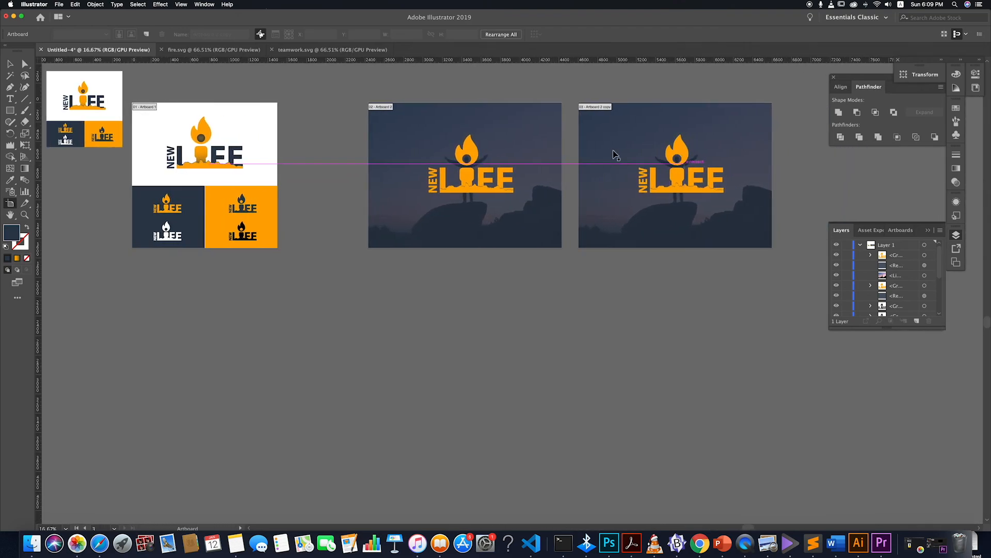
pyautogui.click(12, 64)
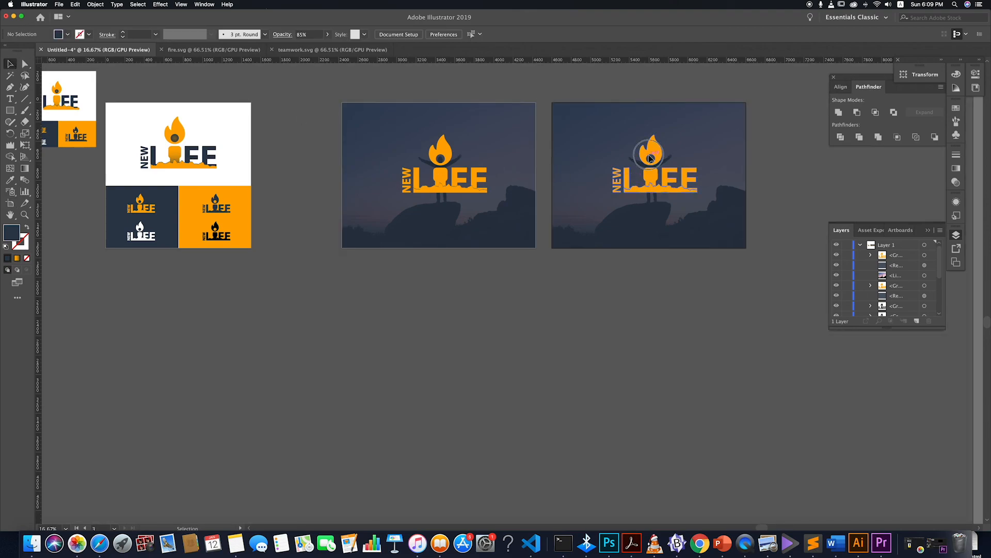
# - Recolour the logo on the duplicated silhouette artboard white, sampling the colour from the board's white panel
pyautogui.click(655, 171)
pyautogui.press('i')
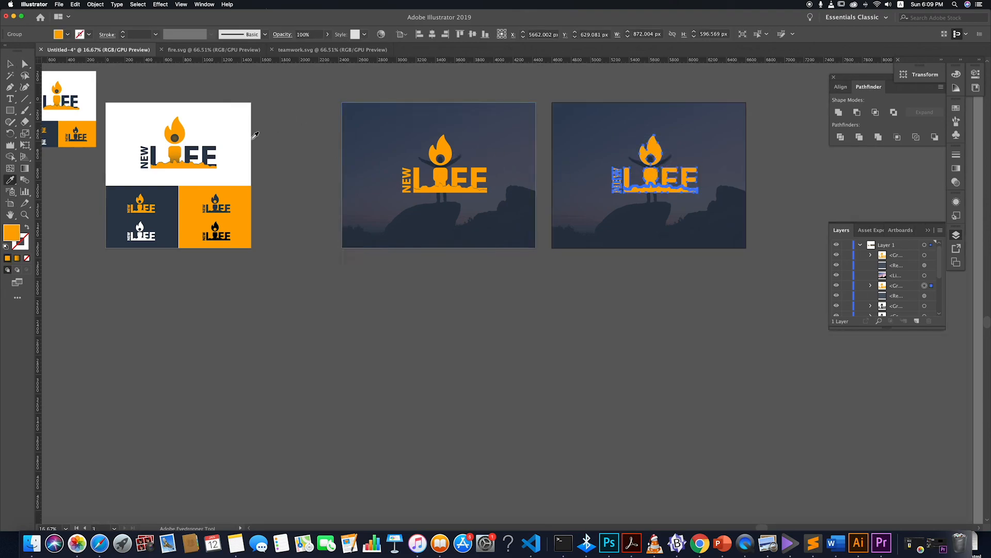
pyautogui.click(239, 123)
pyautogui.press('v')
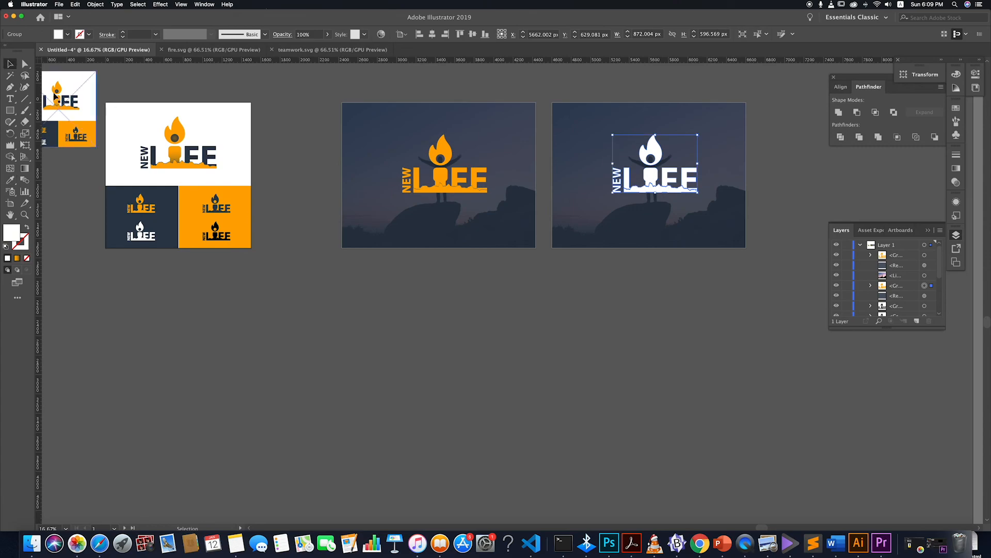
pyautogui.click(660, 330)
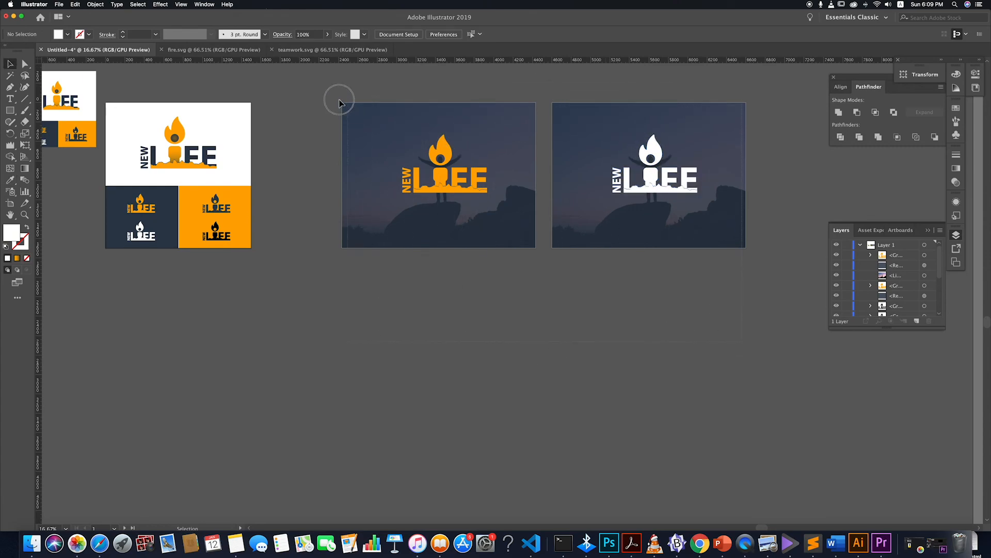
# - Duplicate both silhouette artboards with their artwork directly below the originals, at Y 2474 px
pyautogui.moveTo(339, 95); pyautogui.dragTo(569, 295)
pyautogui.click(570, 300)
pyautogui.hotkey('shift', 'o')
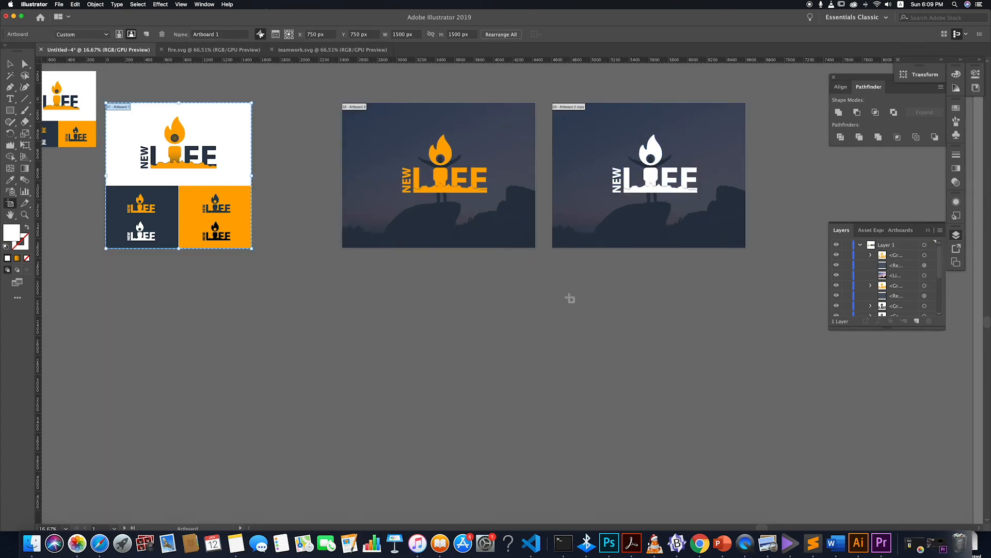
pyautogui.moveTo(481, 185); pyautogui.dragTo(481, 303)
pyautogui.press('super+z')
pyautogui.click(505, 171)
pyautogui.keyDown('shift'); pyautogui.click(594, 165); pyautogui.keyUp('shift')
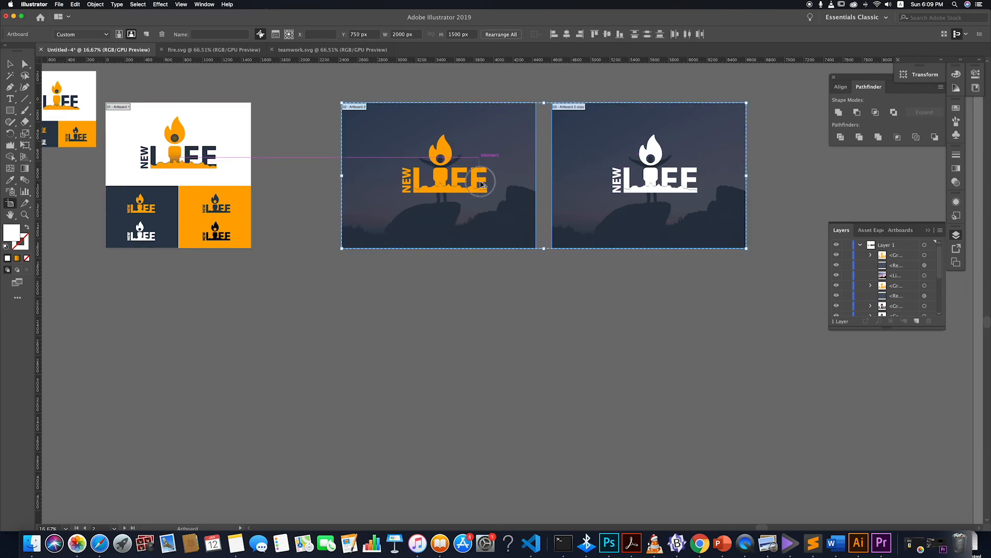
pyautogui.moveTo(467, 163); pyautogui.dragTo(469, 328)
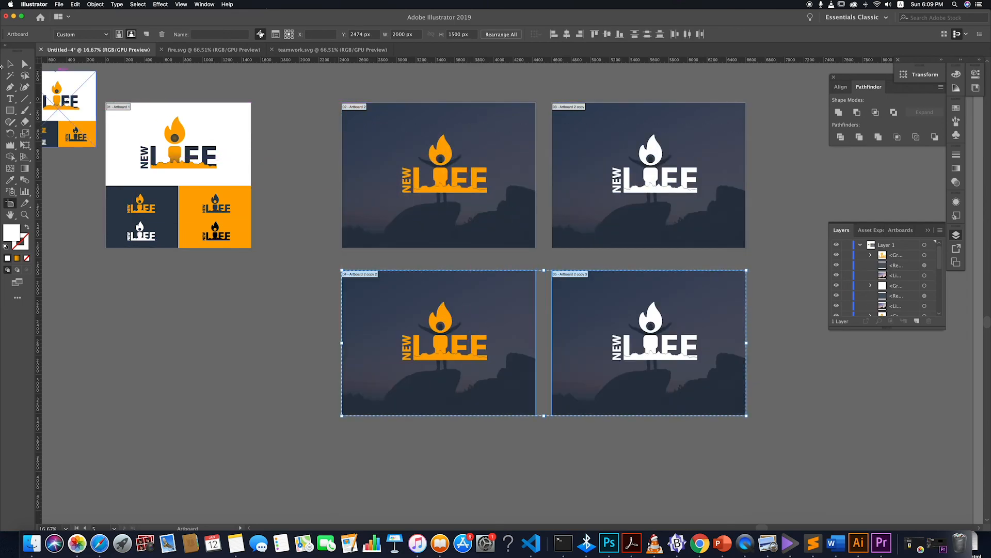
# - Recolour the navy overlay on the lower-left photo artboard with the orange sampled from the logo's flame
pyautogui.click(10, 64)
pyautogui.click(422, 289)
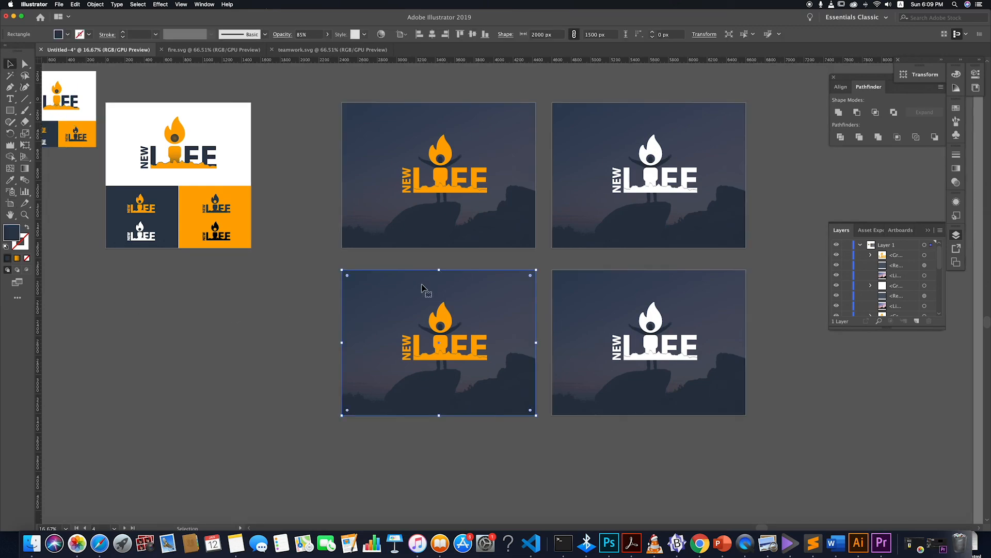
pyautogui.press('i')
pyautogui.click(446, 148)
pyautogui.click(10, 64)
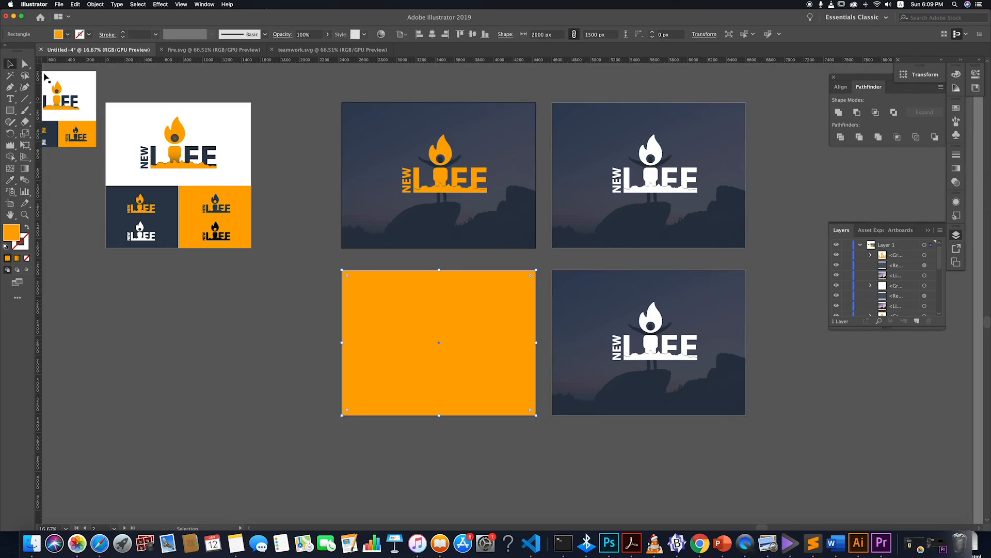
# - Recolour the lower-right photo artboard's navy overlay with the logo's orange and set its opacity to 85%
pyautogui.click(627, 301)
pyautogui.press('i')
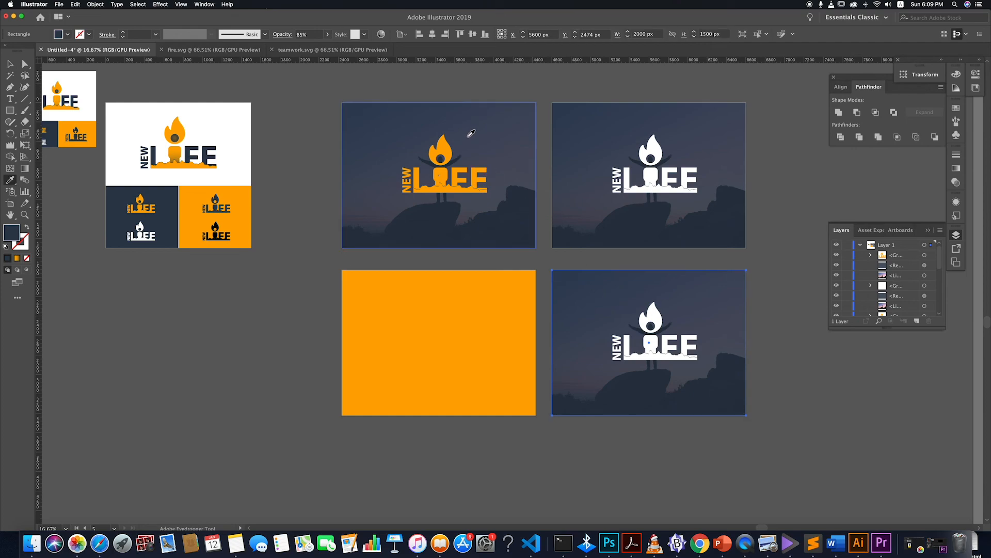
pyautogui.click(445, 147)
pyautogui.click(10, 64)
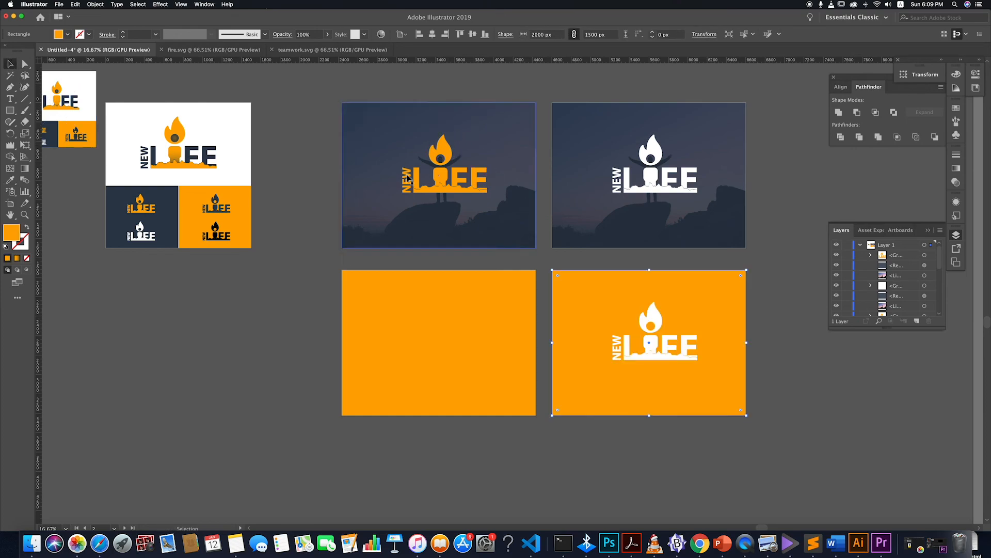
pyautogui.click(305, 35)
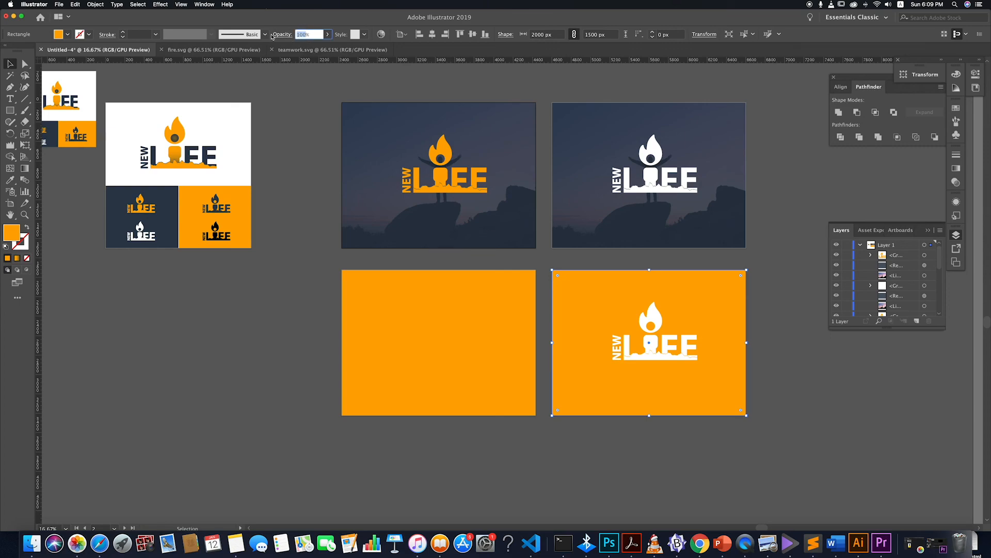
pyautogui.press('Return')
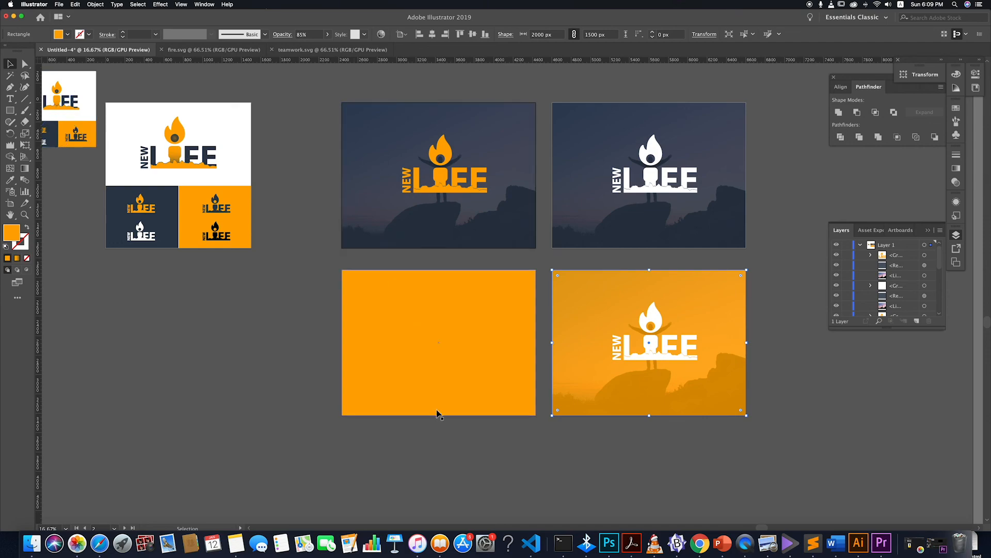
# - Set the opacity of the lower-left artboard's orange overlay to 85%
pyautogui.click(457, 369)
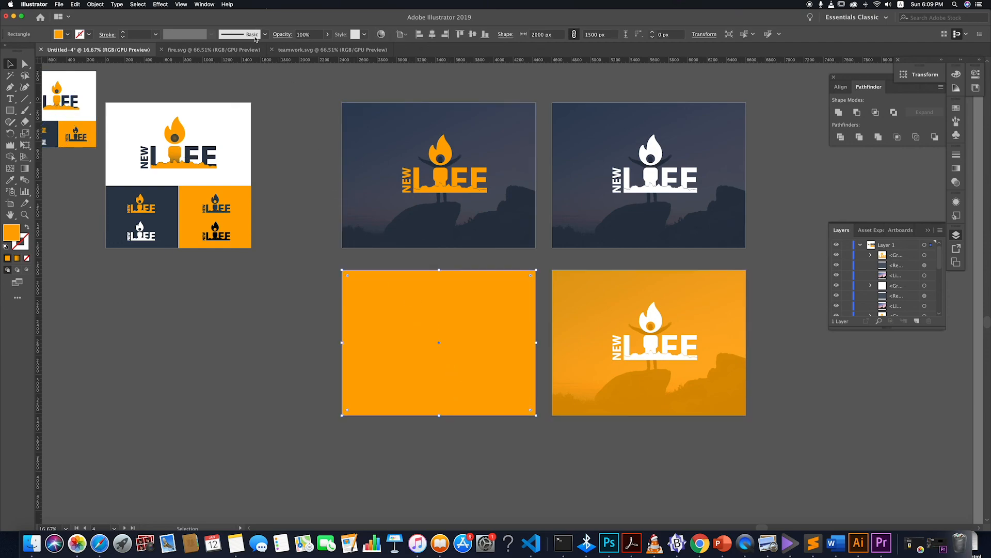
pyautogui.click(305, 34)
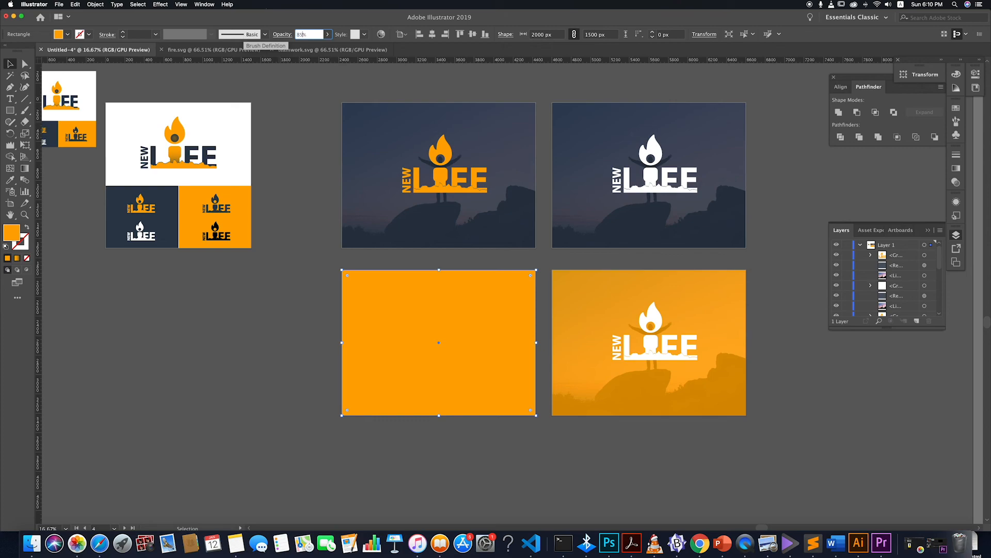
pyautogui.write('85')
pyautogui.press('Return')
pyautogui.click(422, 426)
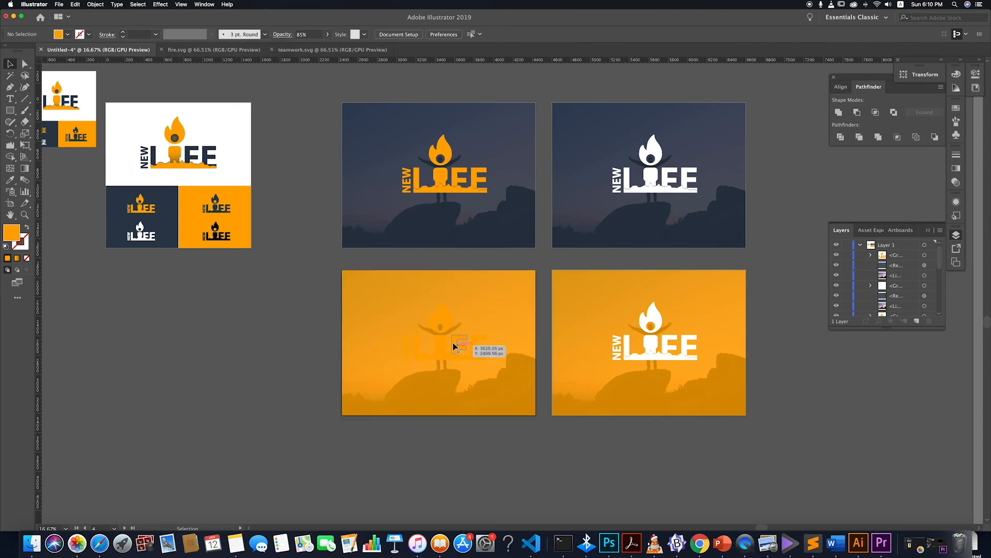
# - Recolour the lower-left artboard's logo navy, sampling the navy logo on the board's orange panel
pyautogui.click(450, 341)
pyautogui.press('i')
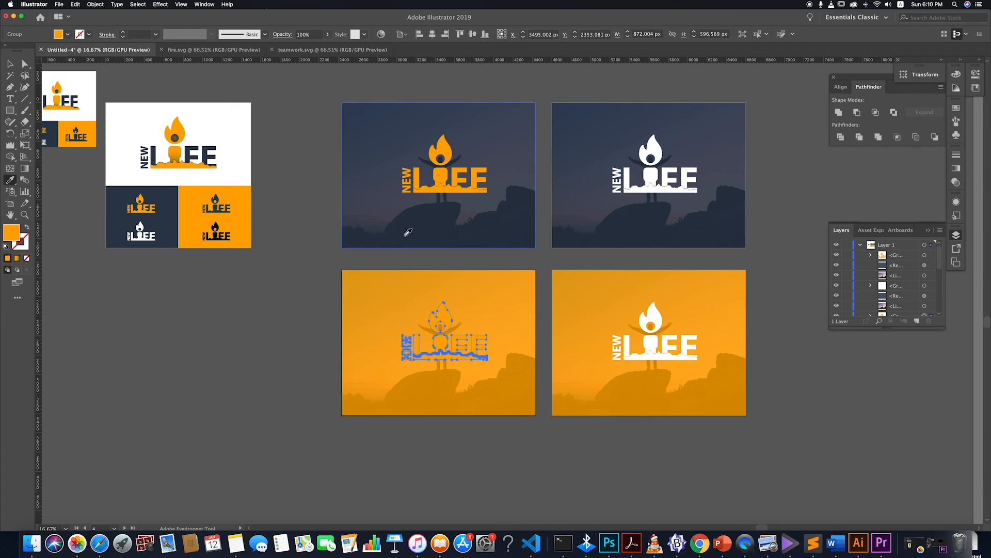
pyautogui.click(214, 200)
pyautogui.press('v')
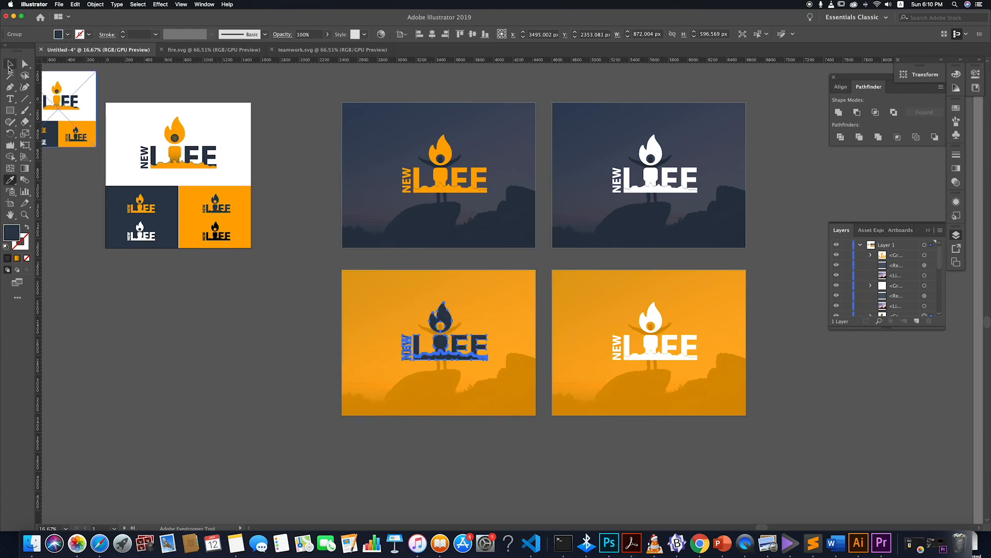
# - Recolour the lower-right artboard's logo black, sampling the black logo on the board's orange panel
pyautogui.click(661, 317)
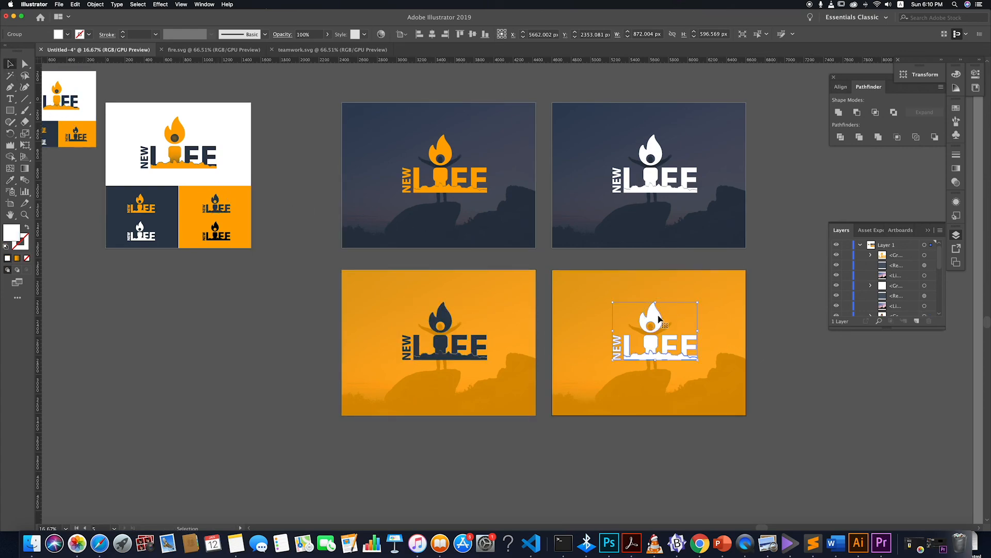
pyautogui.press('i')
pyautogui.click(215, 226)
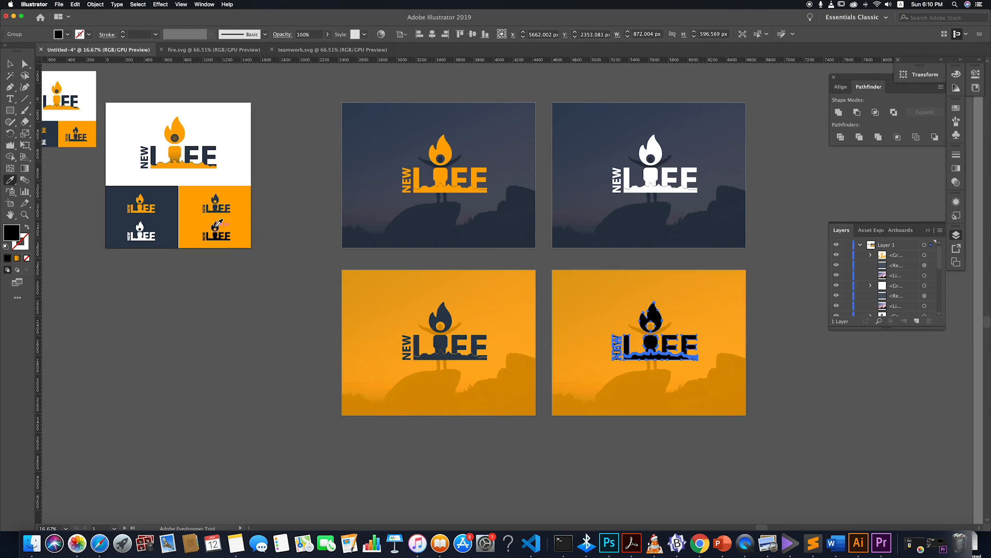
pyautogui.click(9, 63)
pyautogui.click(163, 354)
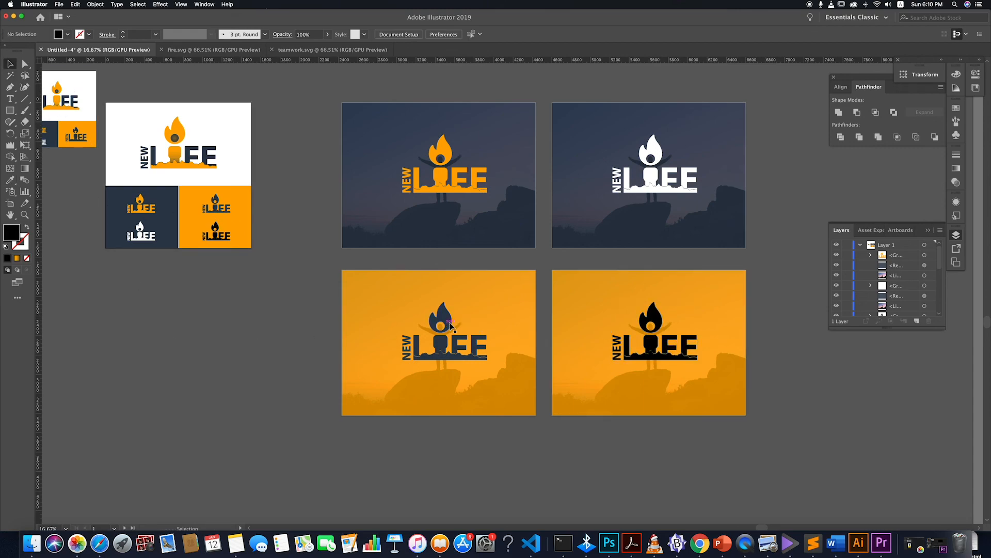
# - Examine the overall artboard layout and the navy and black logos on the orange-tinted photos up close
pyautogui.press('super+minus')
pyautogui.hscroll(5, 808, 426)
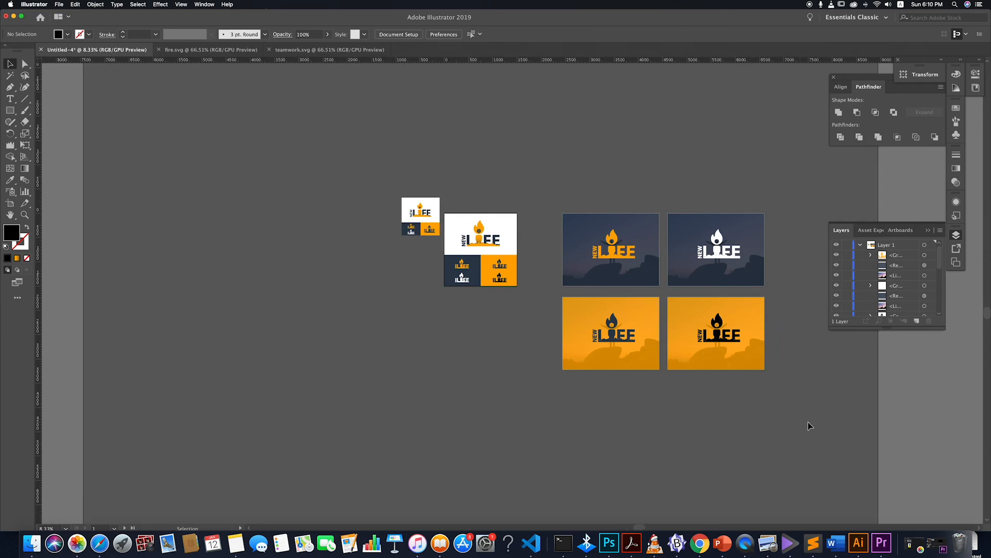
pyautogui.scroll(1, 629, 355)
pyautogui.scroll(-1, 793, 368)
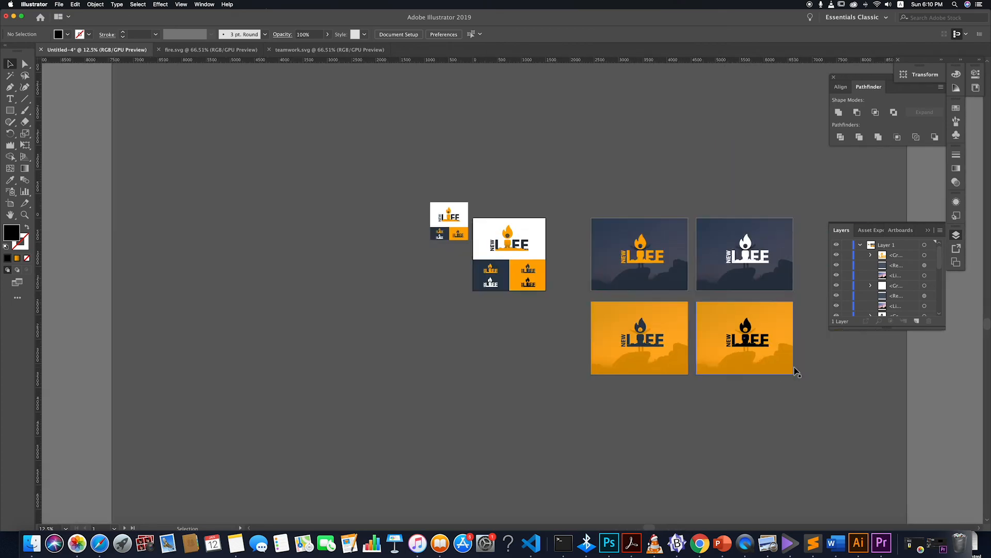
pyautogui.scroll(2, 794, 367)
pyautogui.scroll(1, 796, 371)
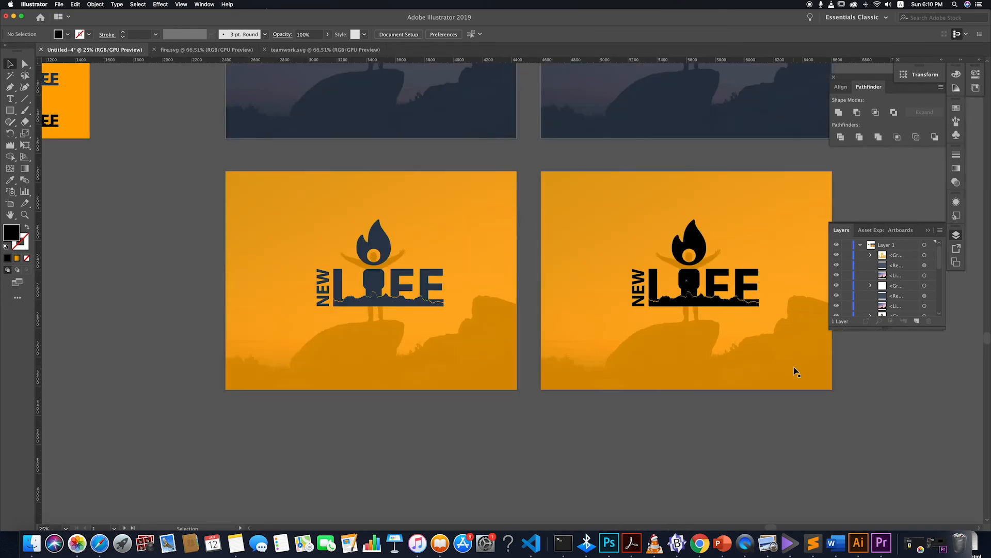
pyautogui.scroll(-3, 795, 370)
pyautogui.scroll(2, 778, 345)
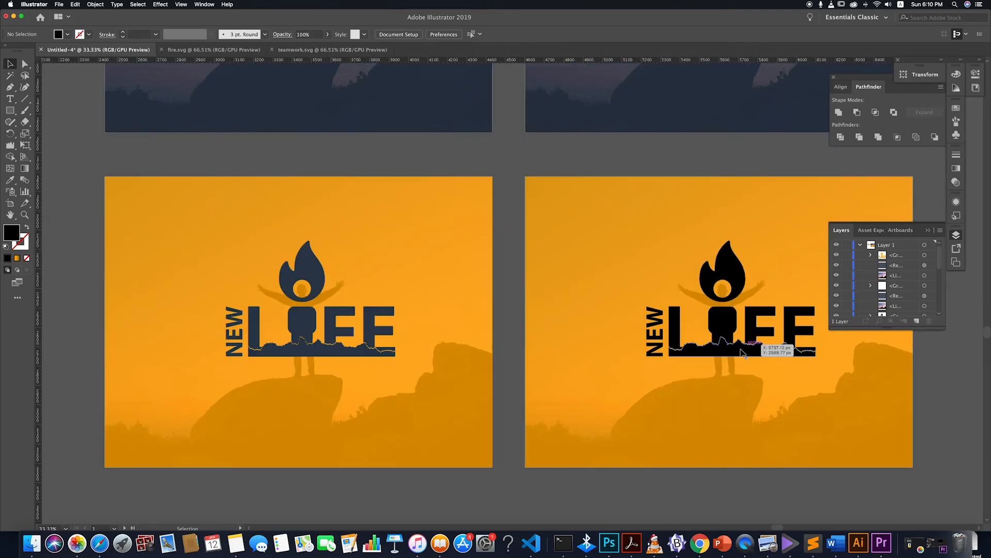